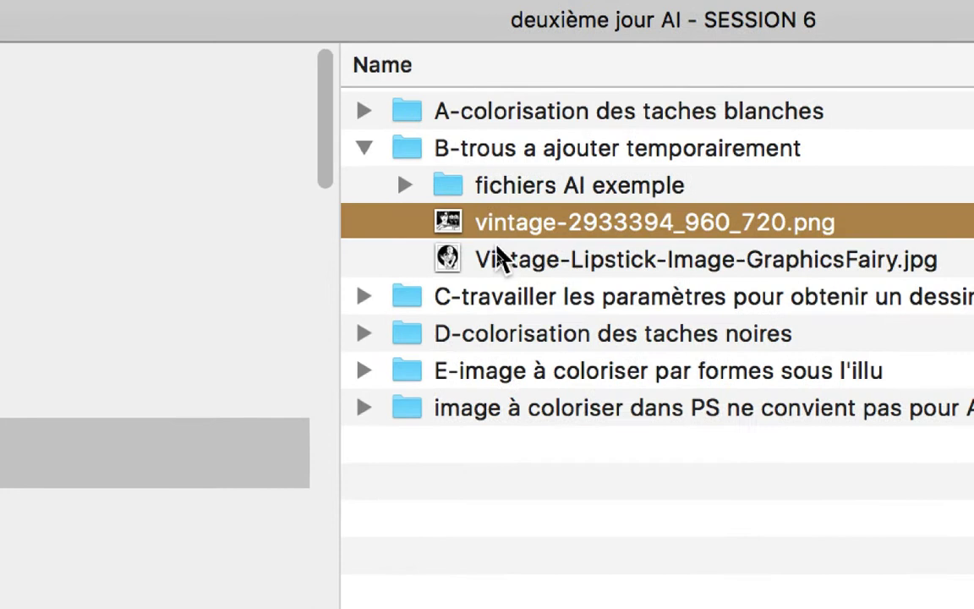
Step: Look over the two vintage image files in the folder "B-trous a ajouter temporairement"
left_click(499, 258)
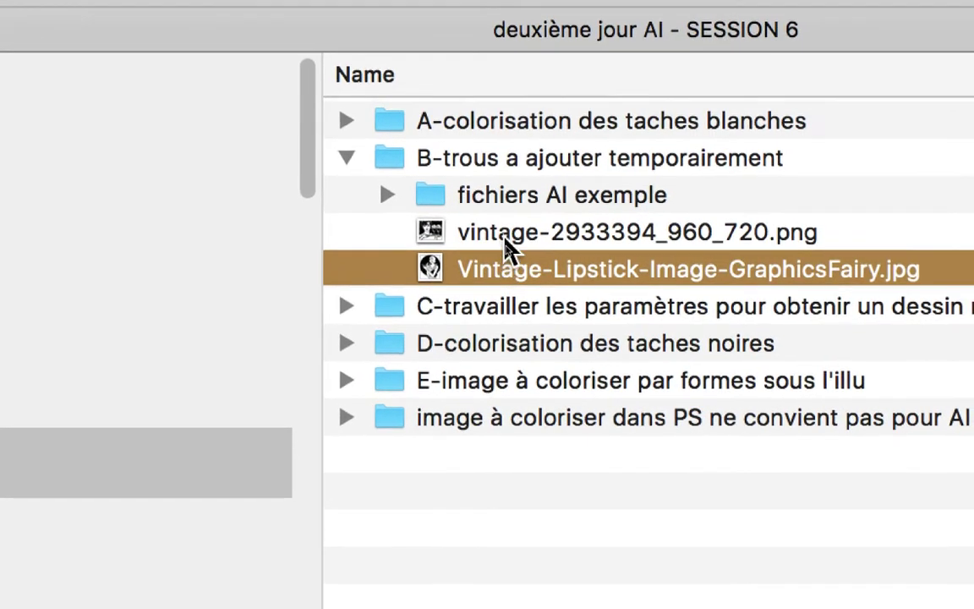
left_click(505, 238)
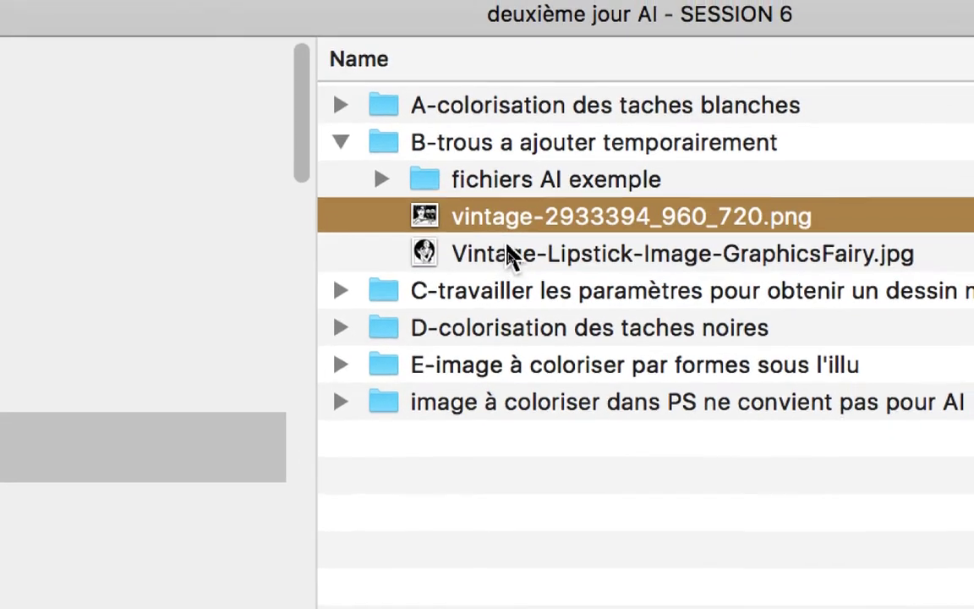
left_click(510, 263)
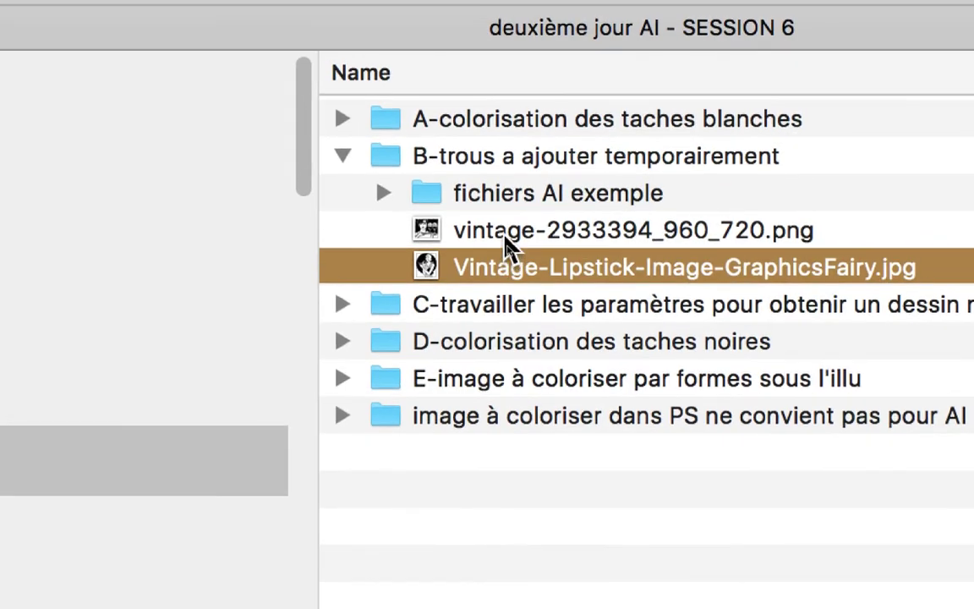
left_click(505, 240)
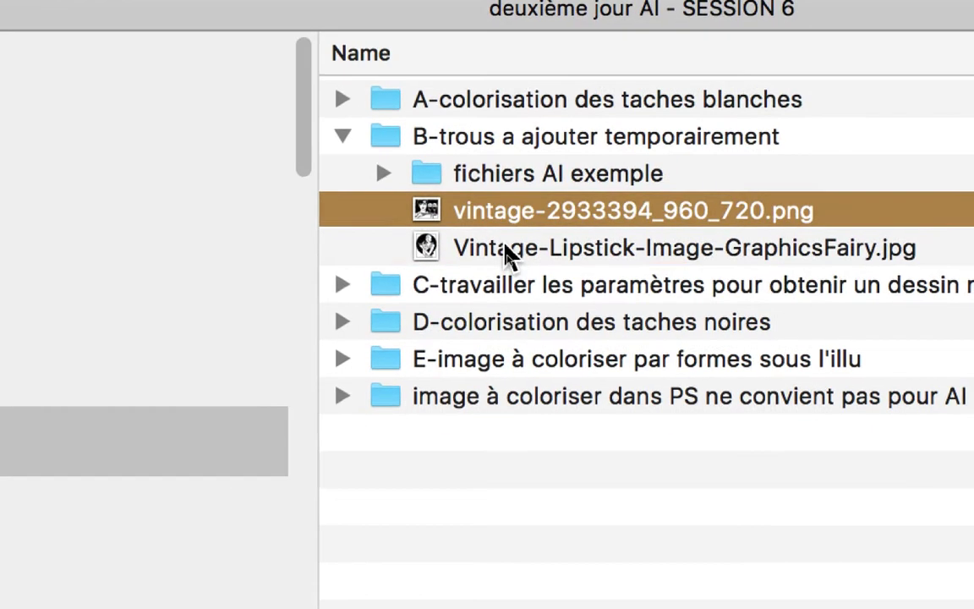
left_click(525, 264)
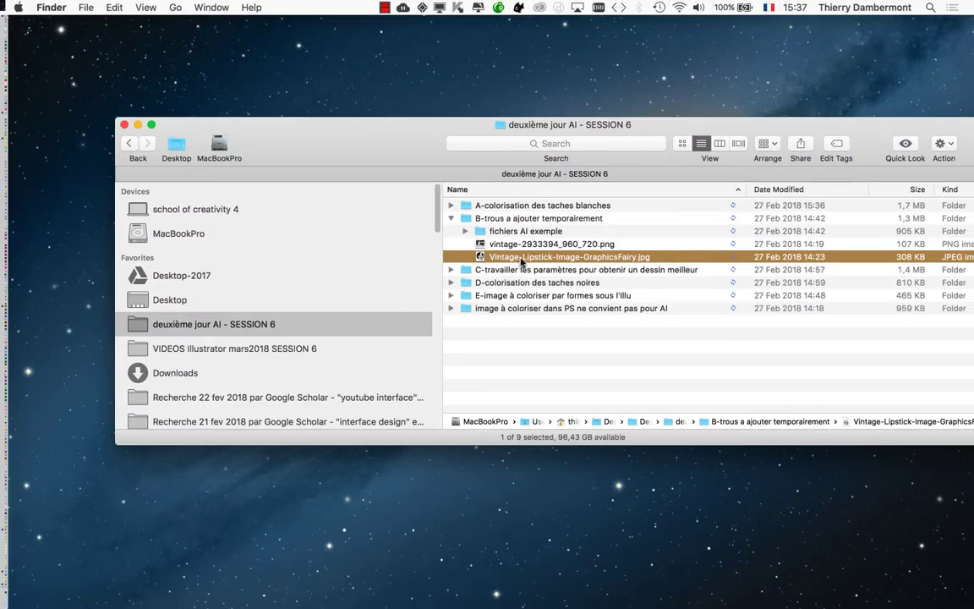
Step: Switch to Adobe Illustrator CS6, hide the other applications, and create a new blank document
key("super+Tab")
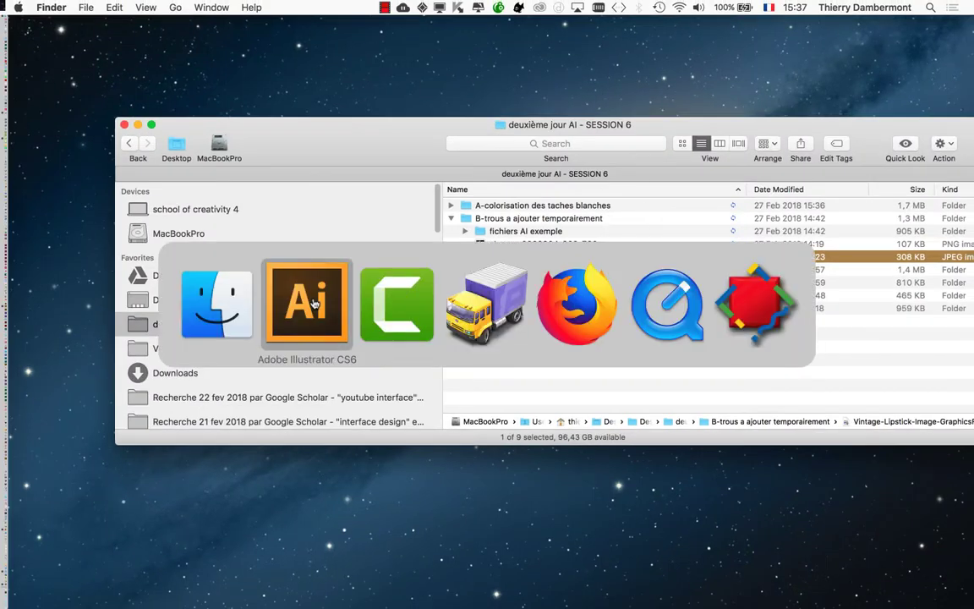
key("alt+super+h")
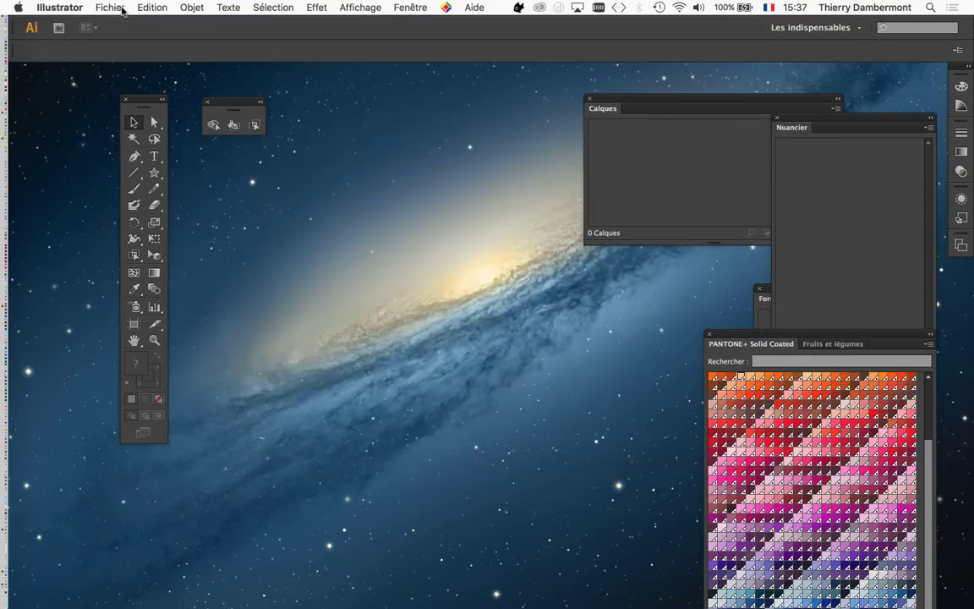
left_click(106, 7)
left_click(127, 23)
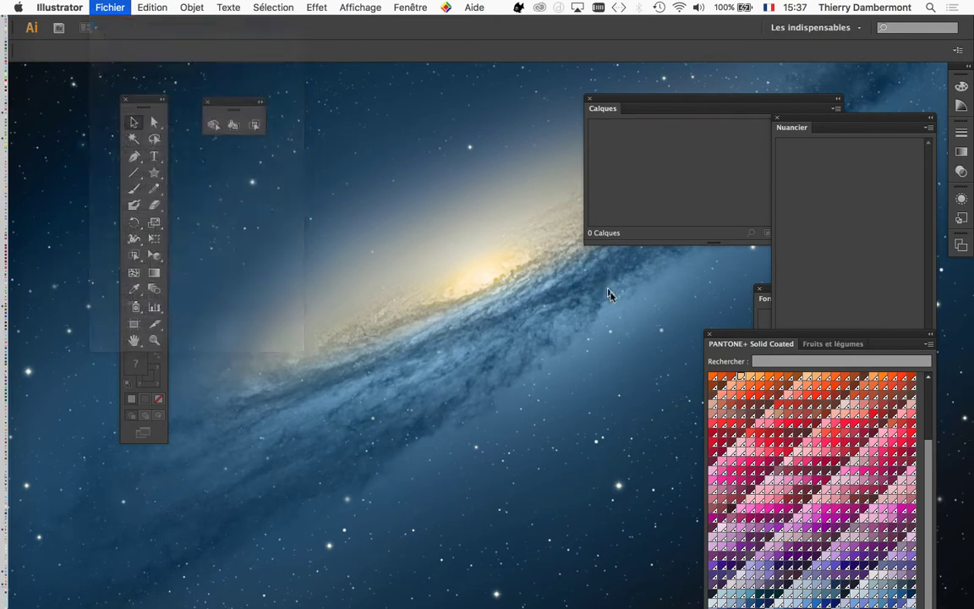
left_click(548, 449)
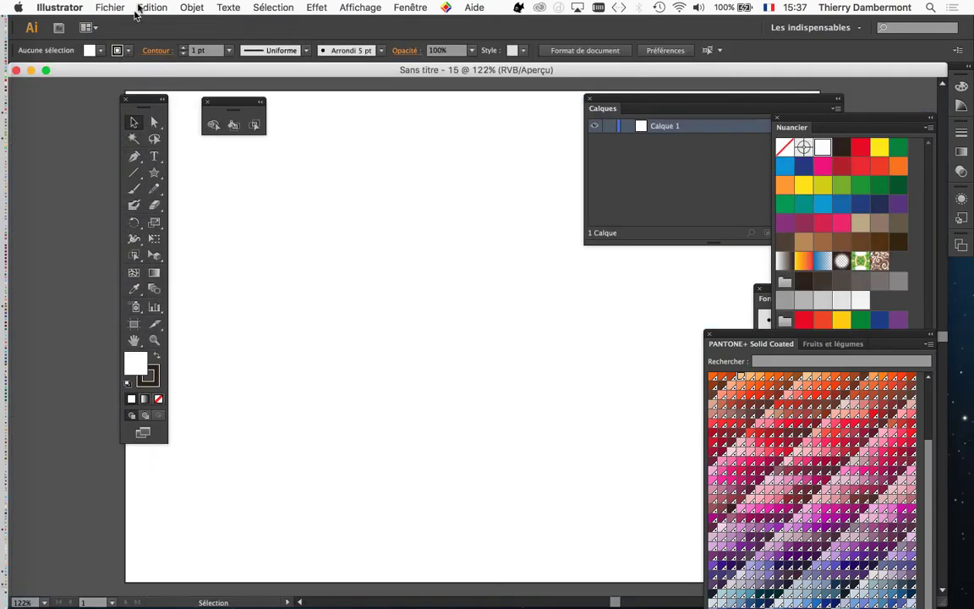
Step: Place Vintage-Lipstick-Image-GraphicsFairy.jpg from the "B-trous a ajouter temporairement" folder as a linked image
left_click(111, 7)
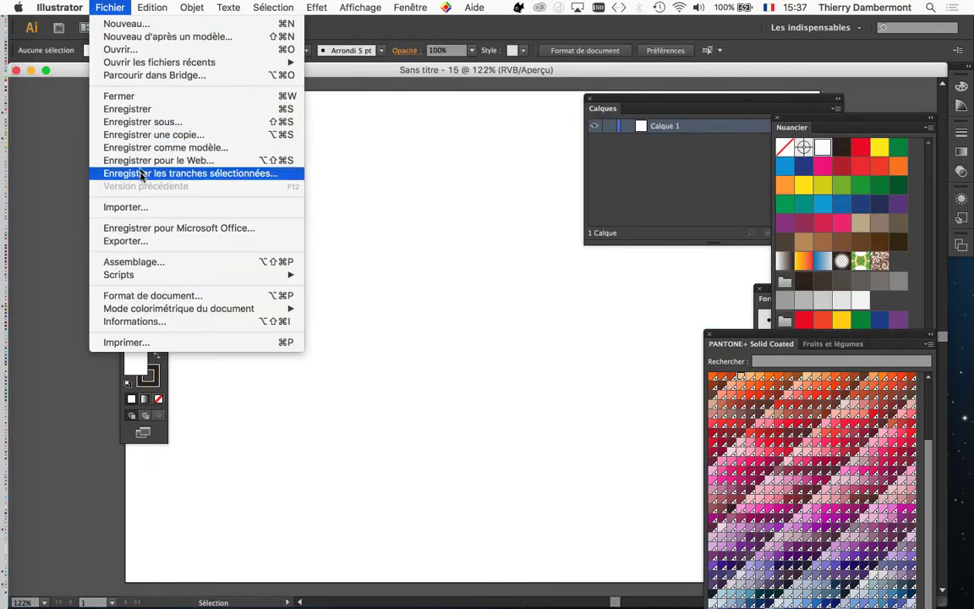
left_click(135, 206)
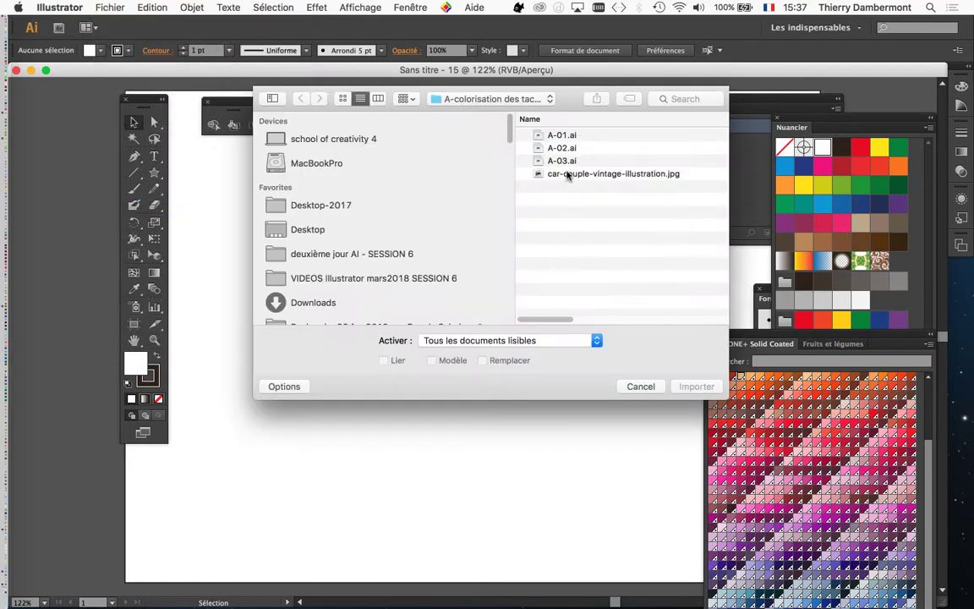
left_click(476, 99)
left_click(478, 122)
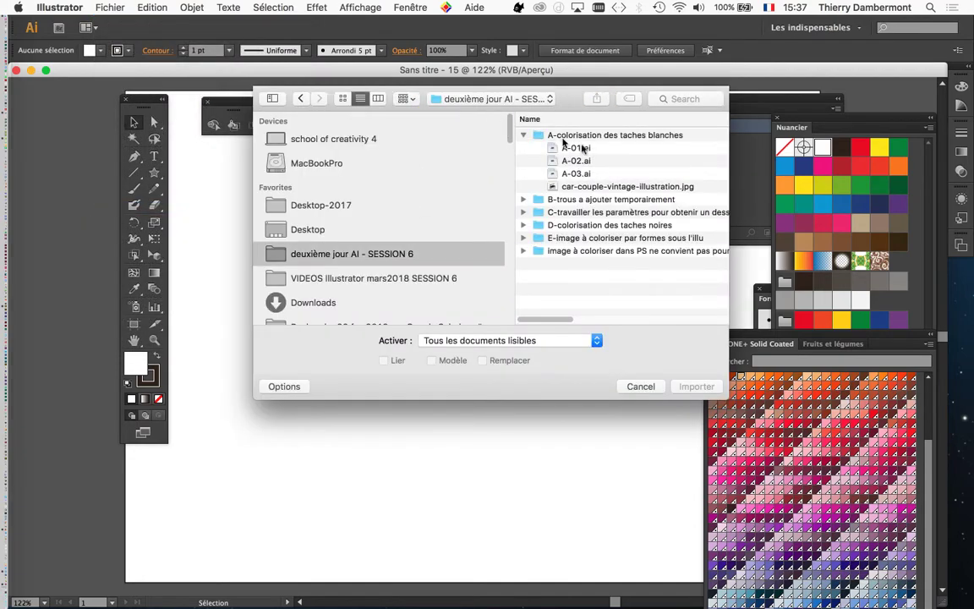
left_click(582, 200)
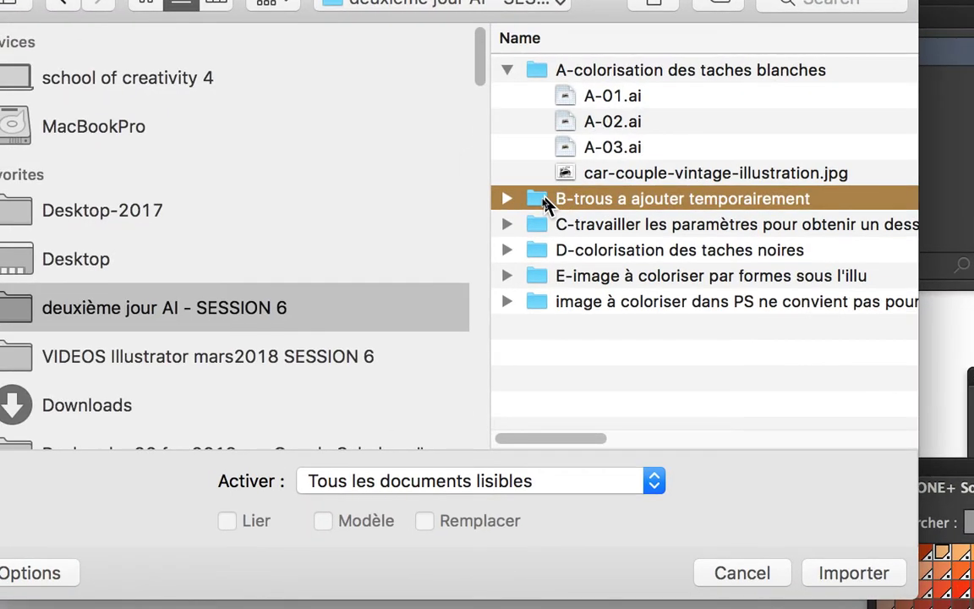
double_click(543, 198)
left_click(558, 168)
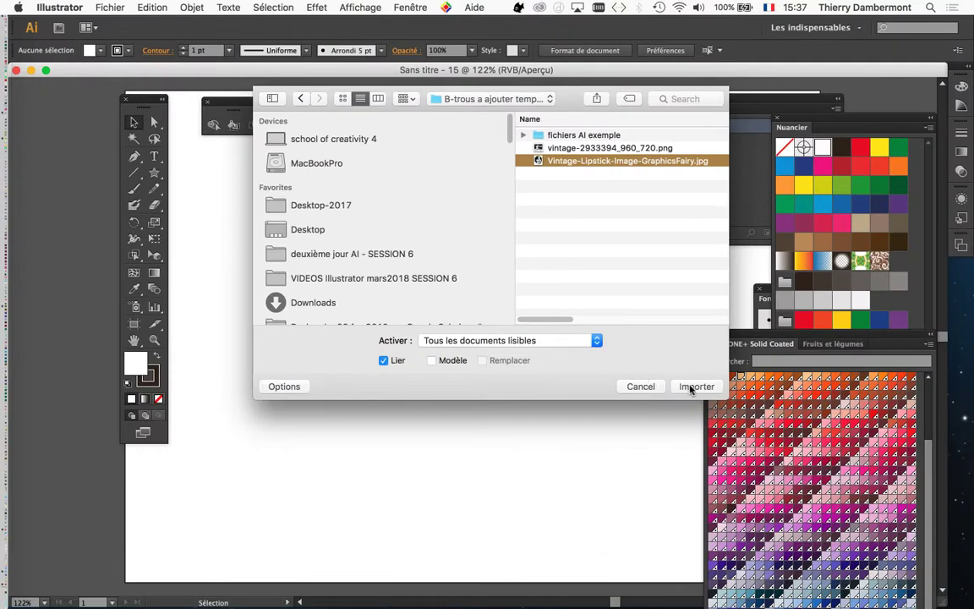
left_click(692, 387)
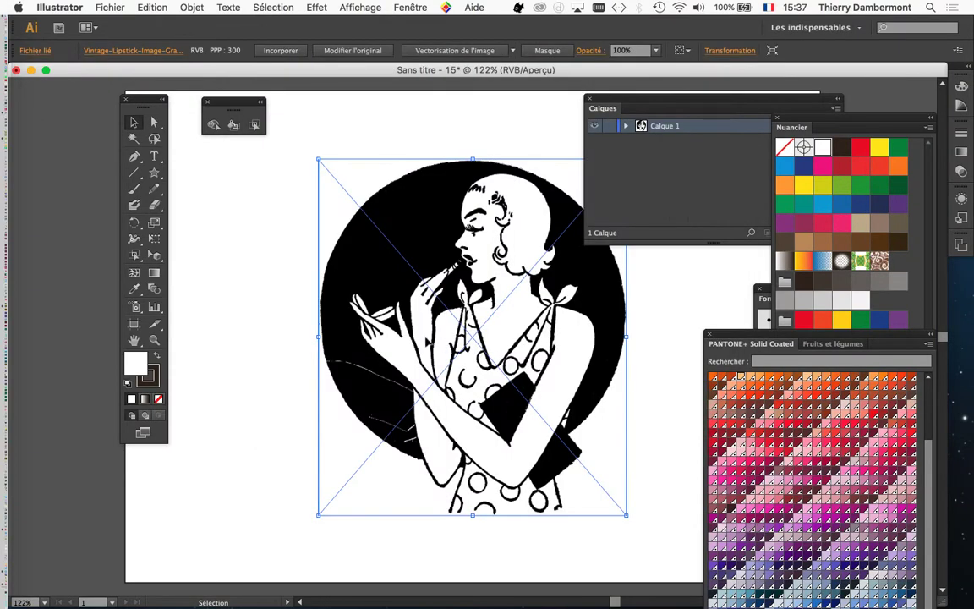
Step: Move the floating toolbox and the small shape-building tool palette away from the placed drawing
key("super+plus")
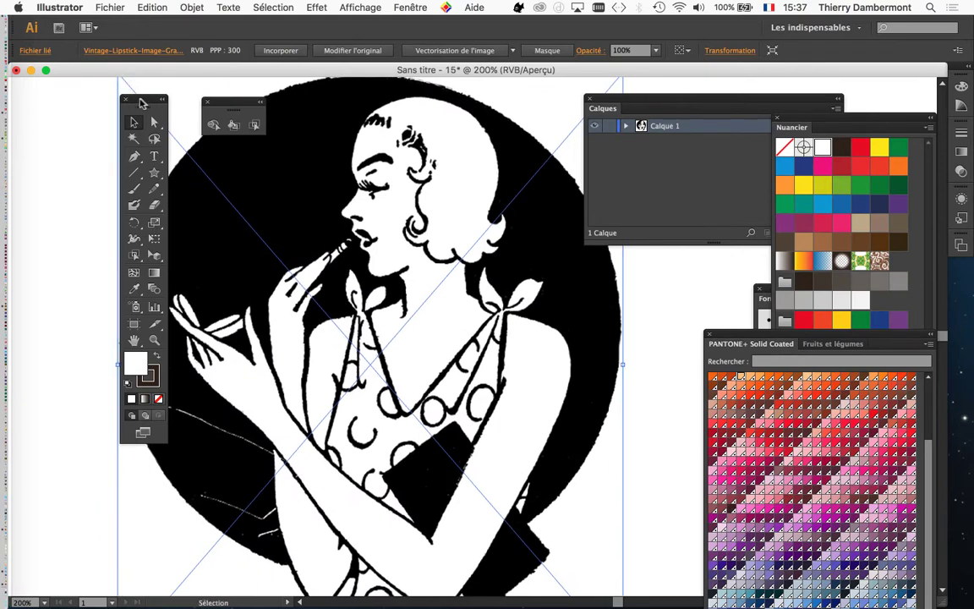
left_click_drag(127, 97, 52, 98)
left_click_drag(220, 104, 139, 84)
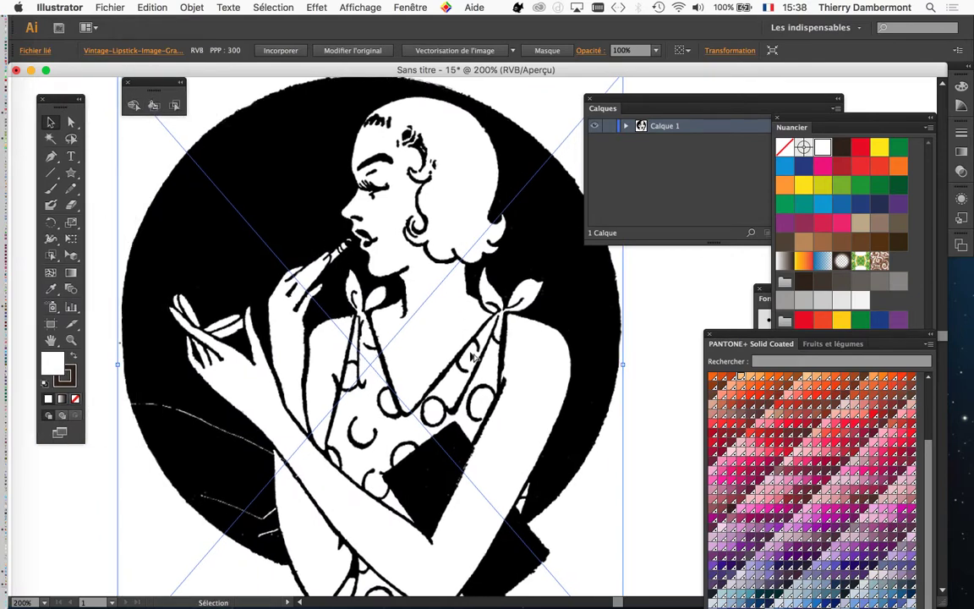
Step: Inspect the placed drawing up close, examining the outlines around the dress knots, straps and neckline
key("super+minus")
key("super+minus")
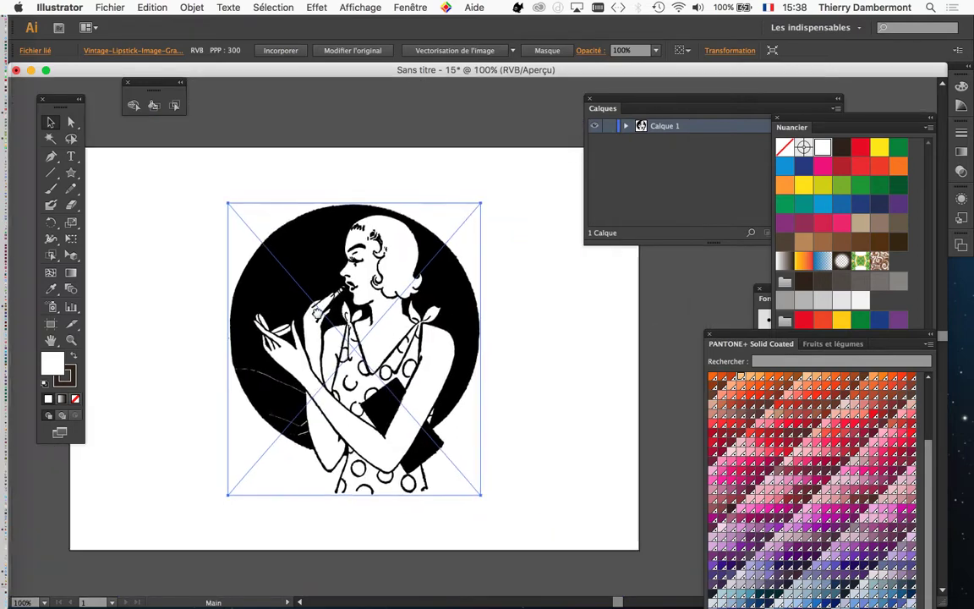
key("super+plus")
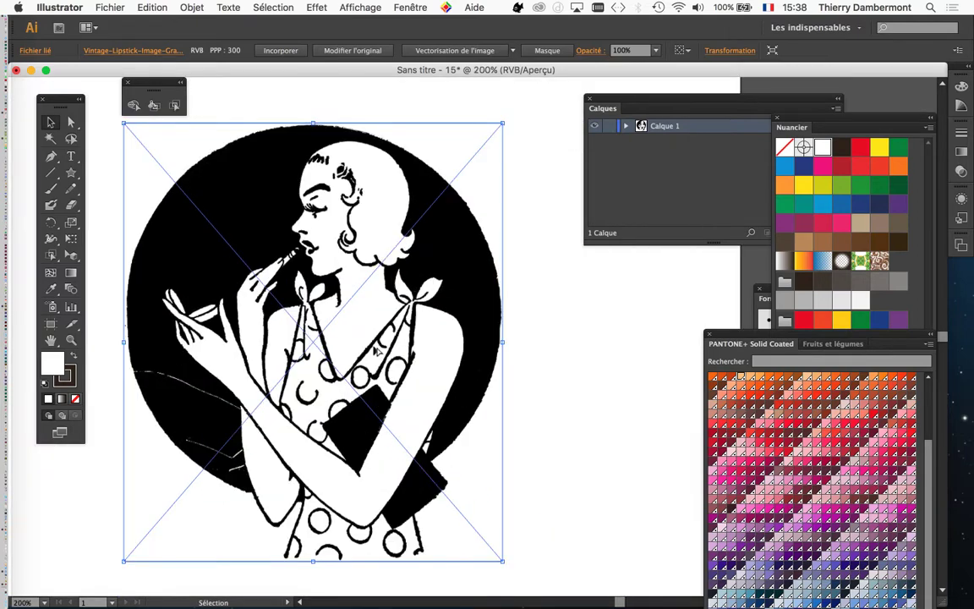
key("super+plus")
scroll(339, 423, "up", 2)
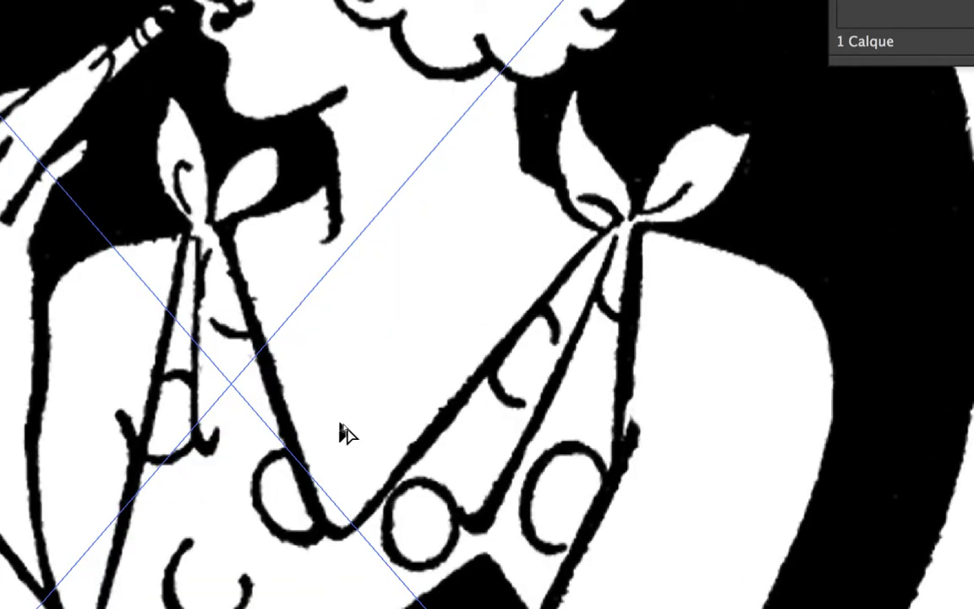
key("super+plus")
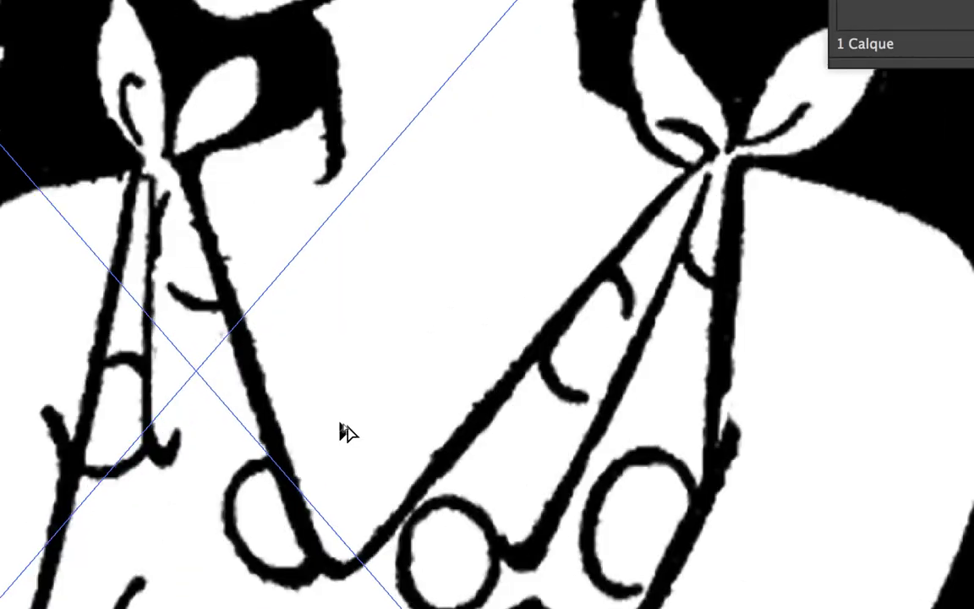
key("super+plus")
key("super+minus")
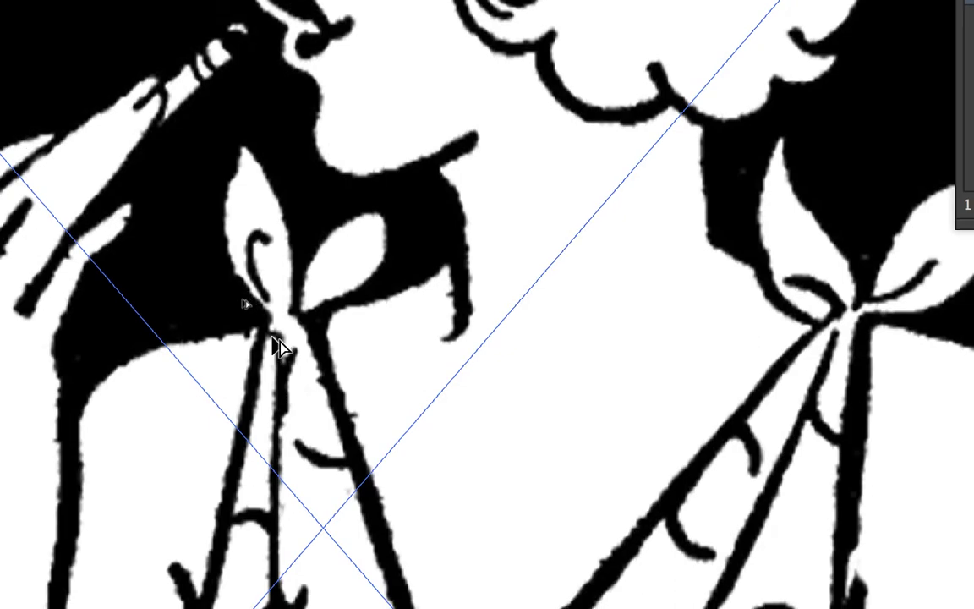
key("super+minus")
key("super+minus")
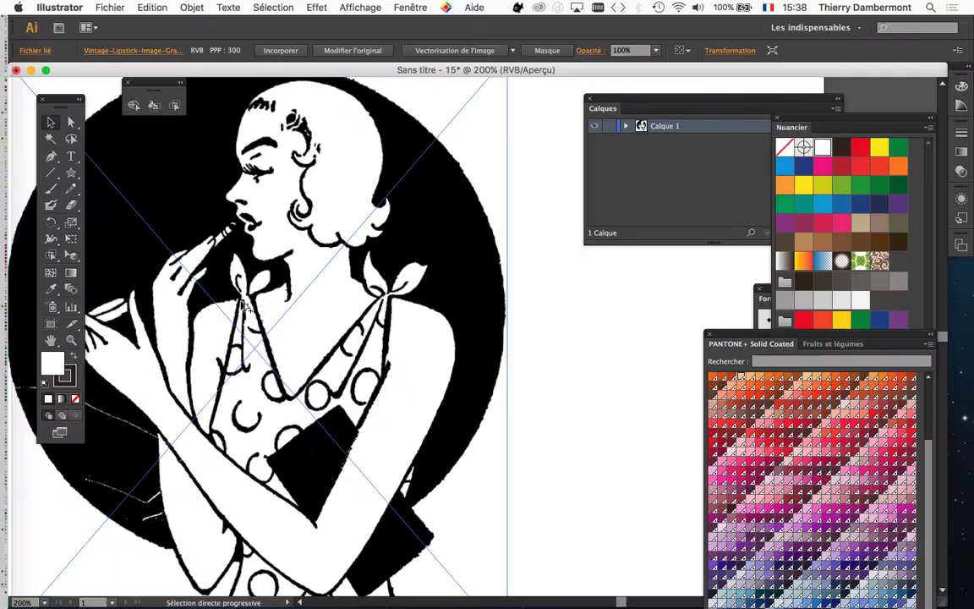
key("super+minus")
key("space")
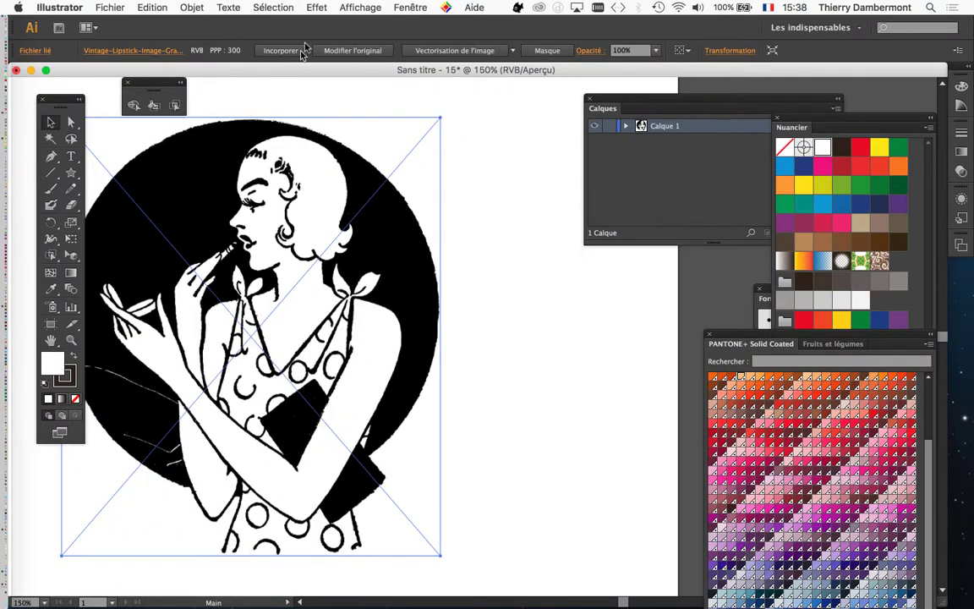
left_click(379, 9)
mouse_move(420, 9)
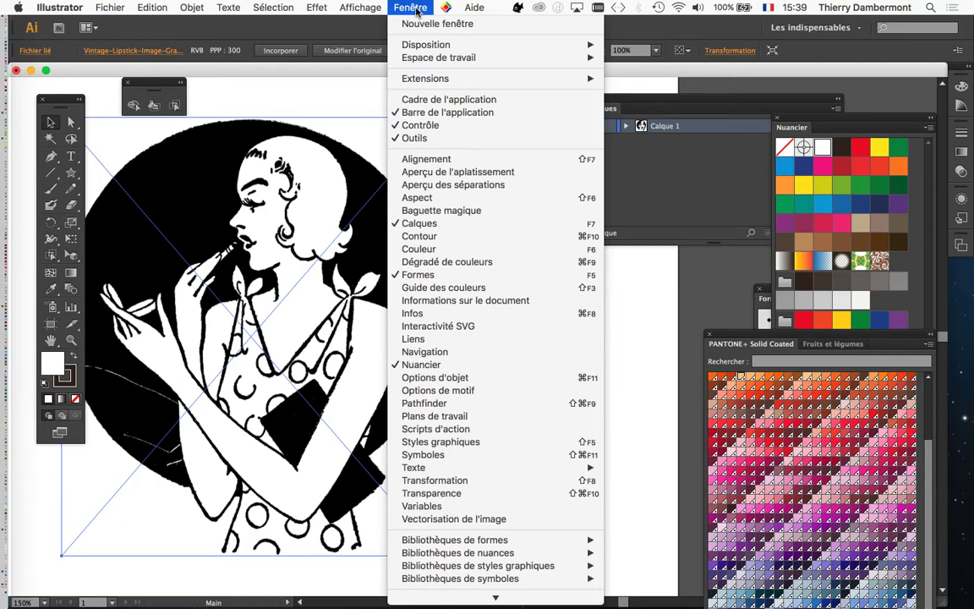
left_click(294, 100)
key("super+plus")
key("super+plus")
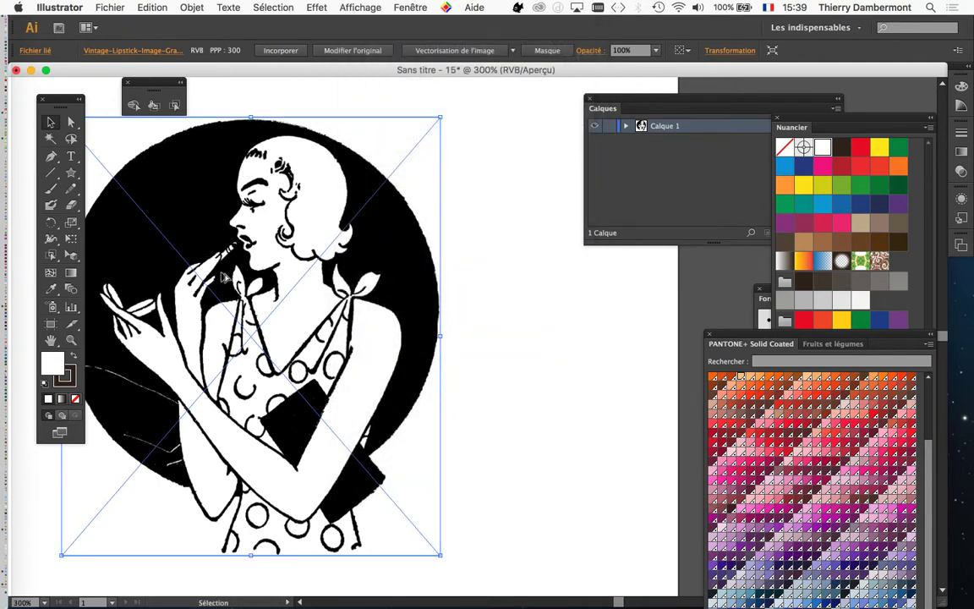
key("super+plus")
key("super+plus")
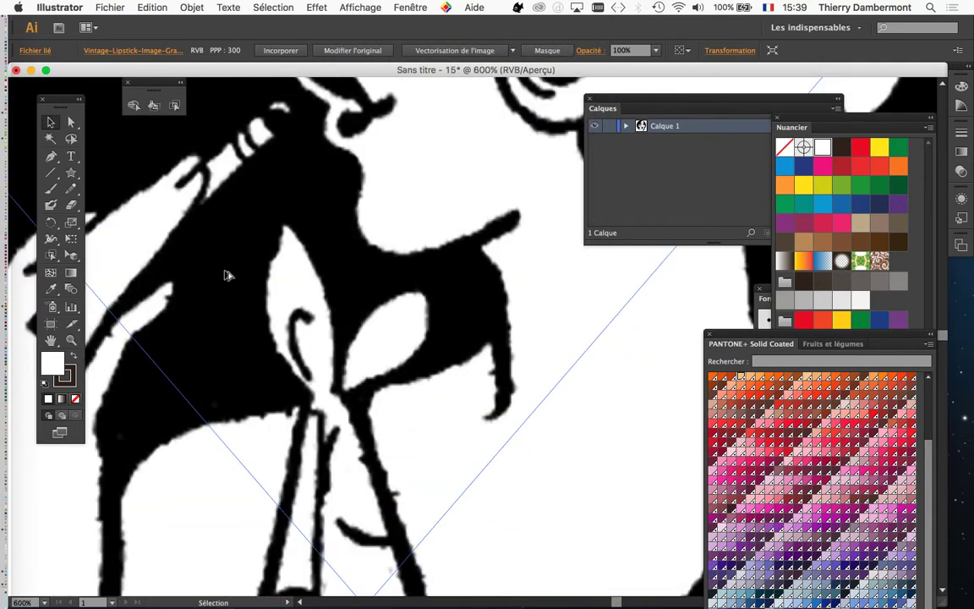
key("super+minus")
key("super+minus")
key("super+minus")
key("super+minus")
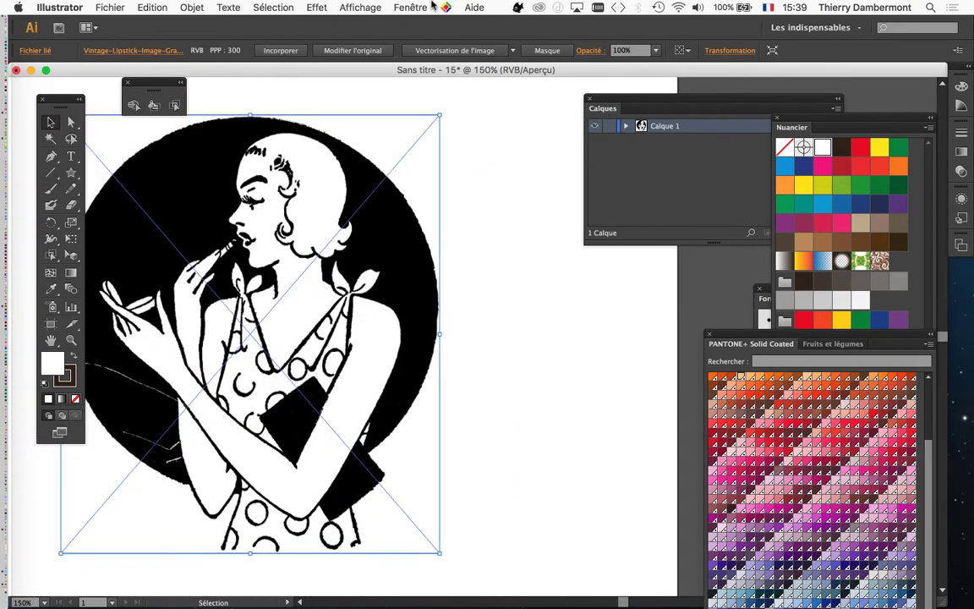
Step: Trace the placed image in black and white with Image Trace, previewing the result and ignoring white
left_click(427, 7)
left_click(505, 518)
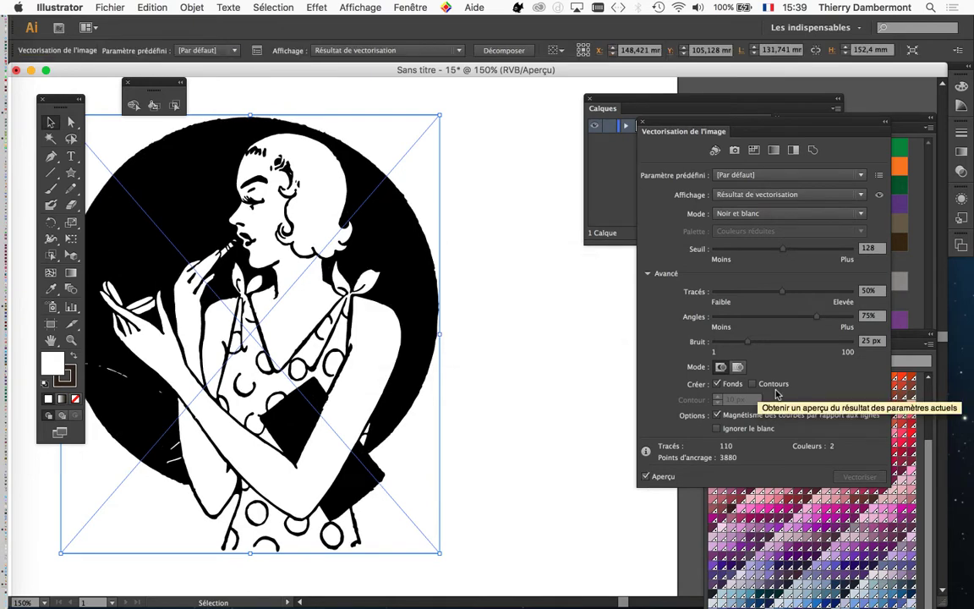
left_click(739, 429)
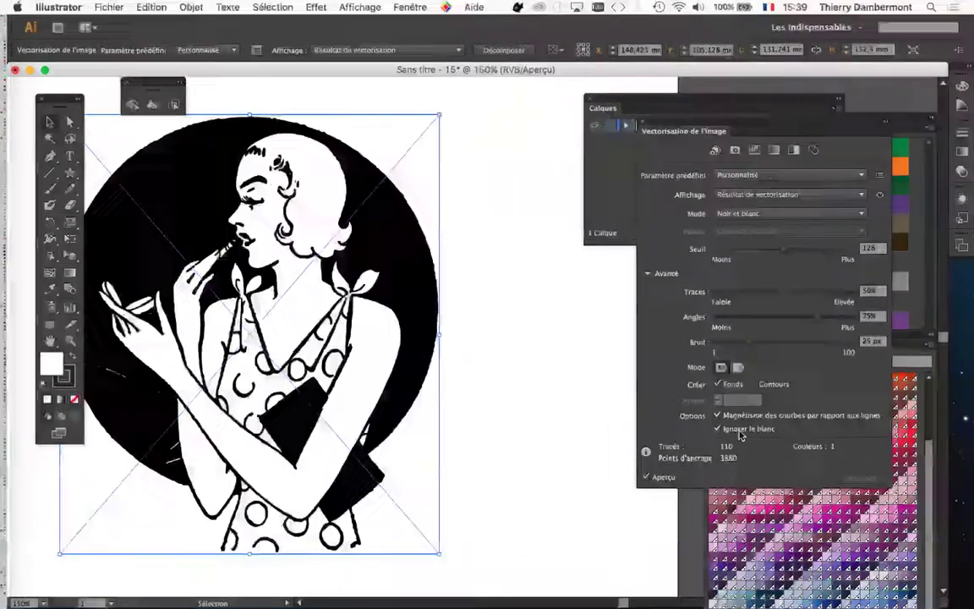
Step: Expand the image tracing (Décomposer) into editable vector paths
left_click(188, 8)
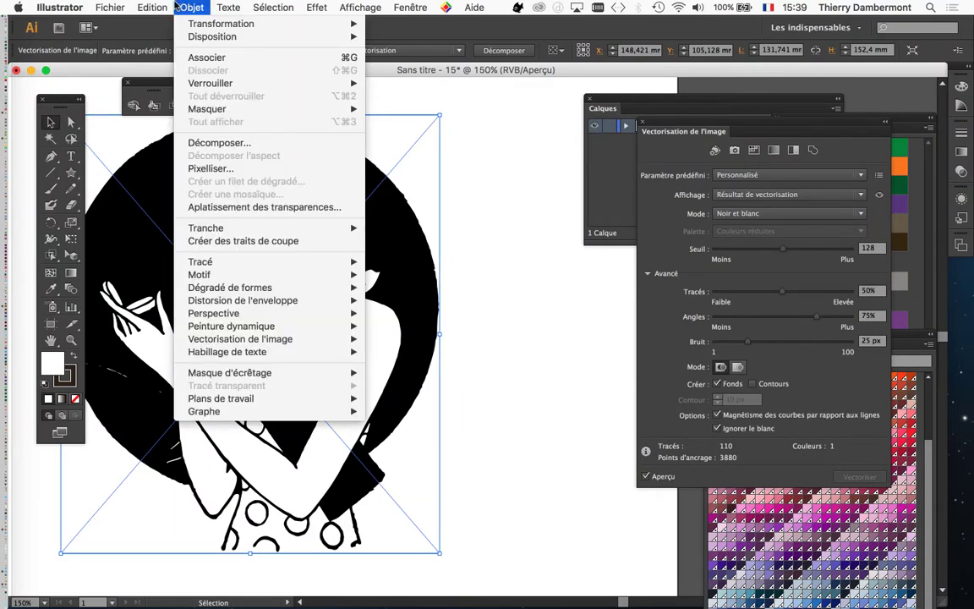
mouse_move(249, 316)
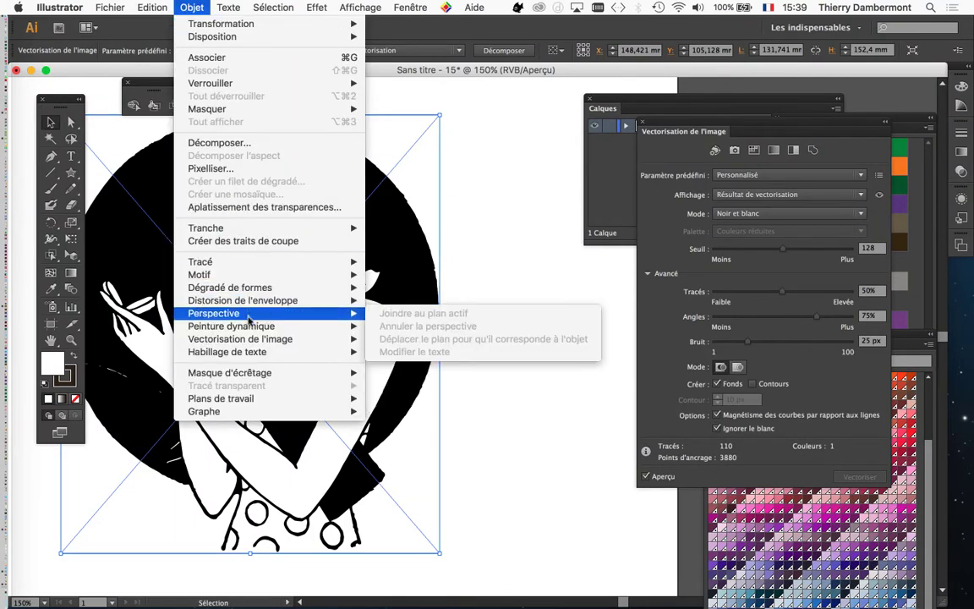
mouse_move(316, 341)
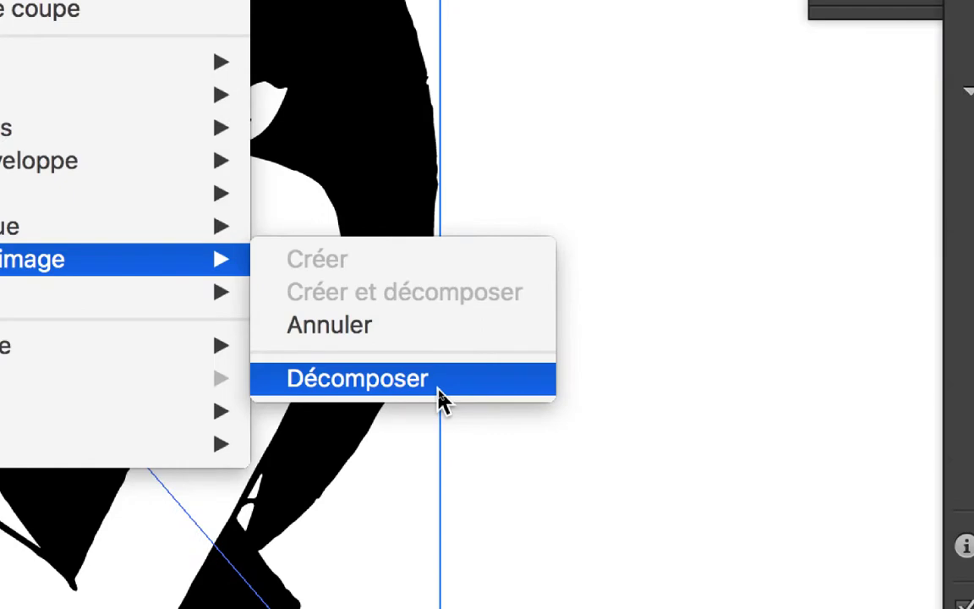
left_click(440, 398)
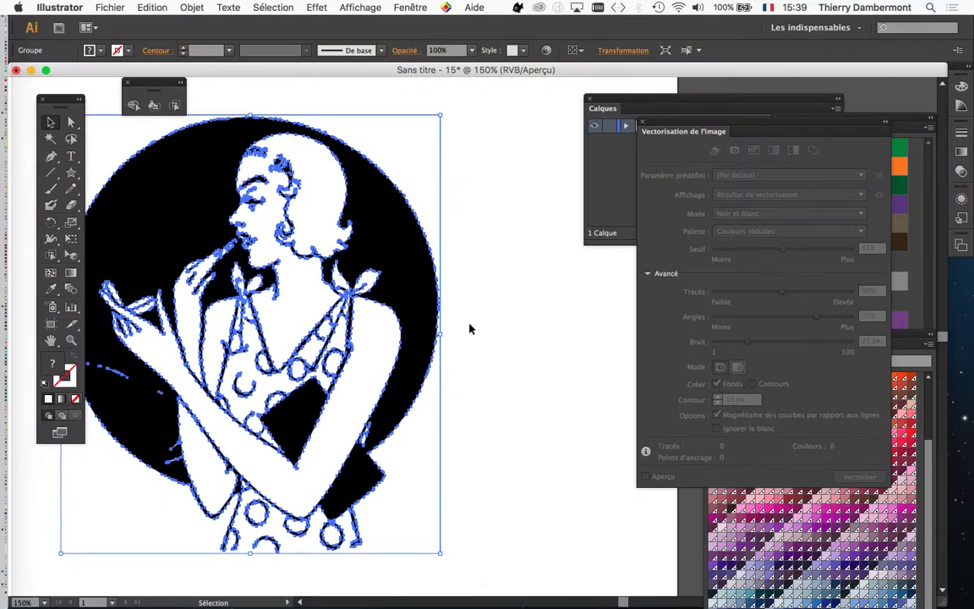
key("super+minus")
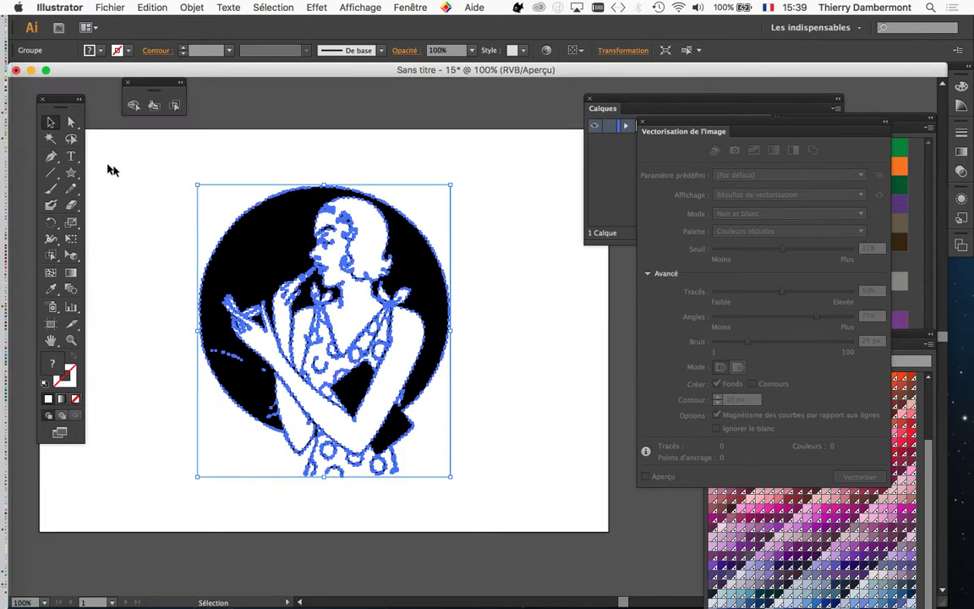
Step: Display the expanded tracing in outline mode (Tracés) and deselect the artwork
left_click(352, 8)
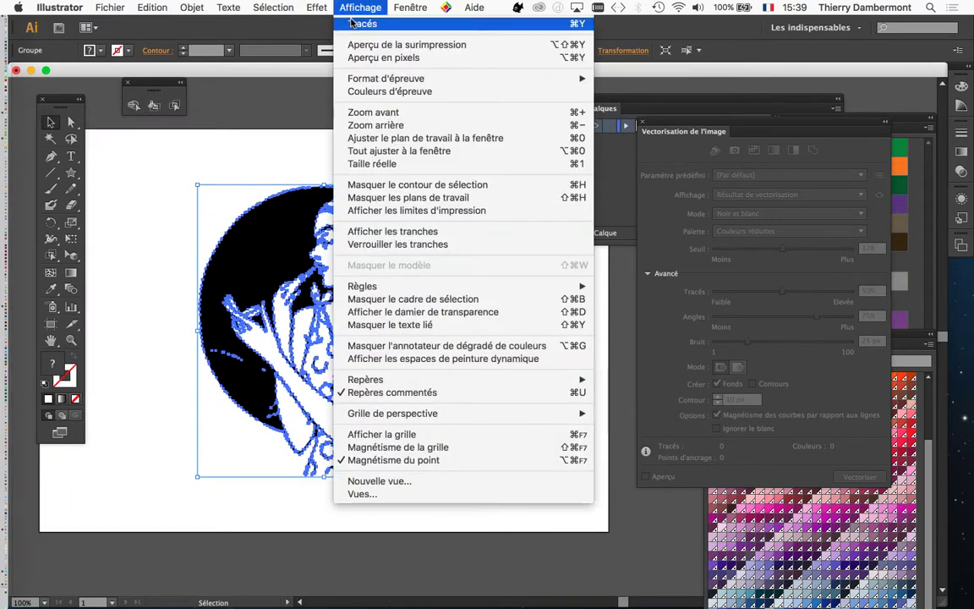
left_click(352, 23)
left_click(195, 180)
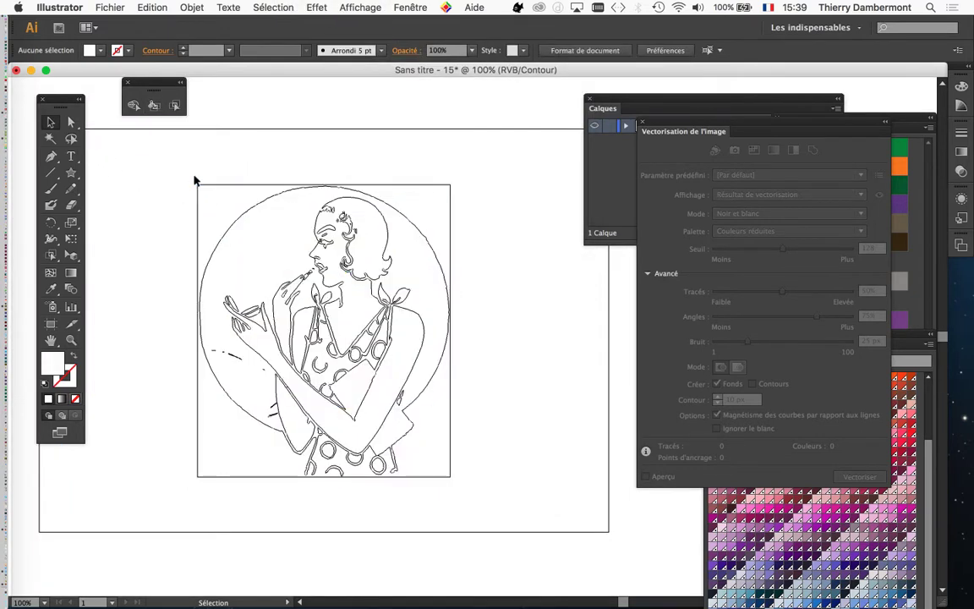
scroll(193, 186, "up", 2)
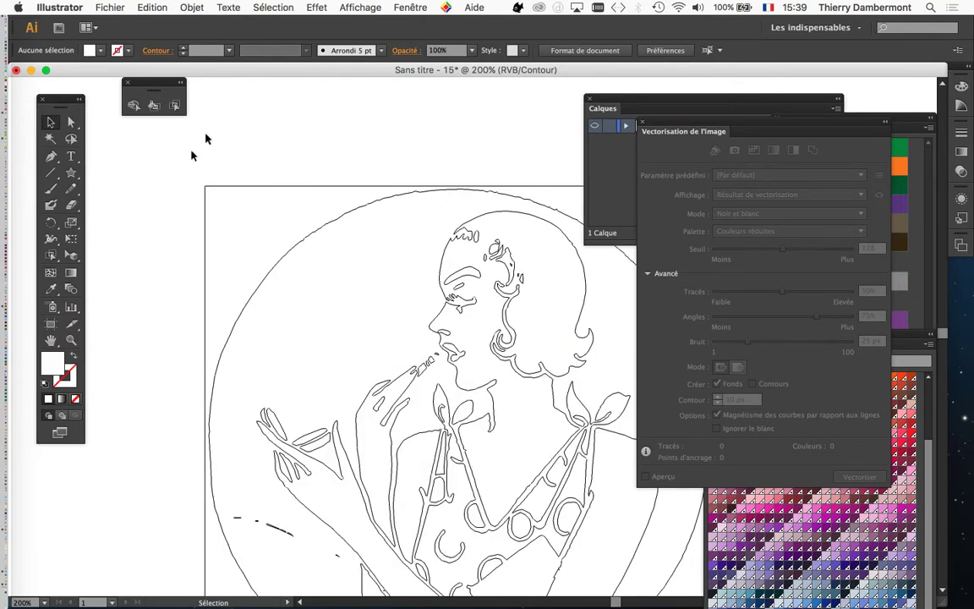
left_click(352, 8)
left_click(200, 172)
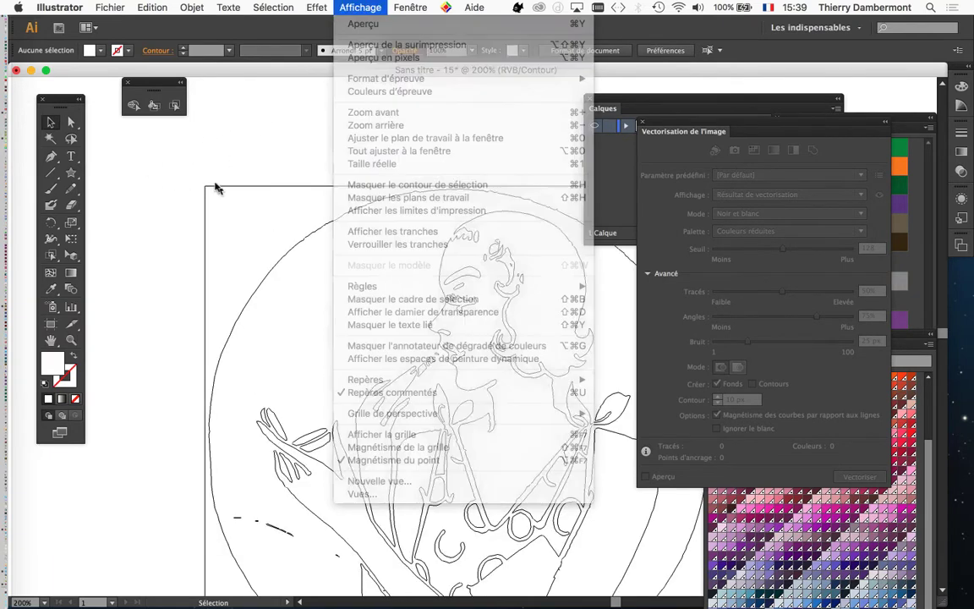
Step: Delete the rectangular frame surrounding the traced drawing with Direct Selection and return the display to preview mode (Aperçu)
left_click(78, 126)
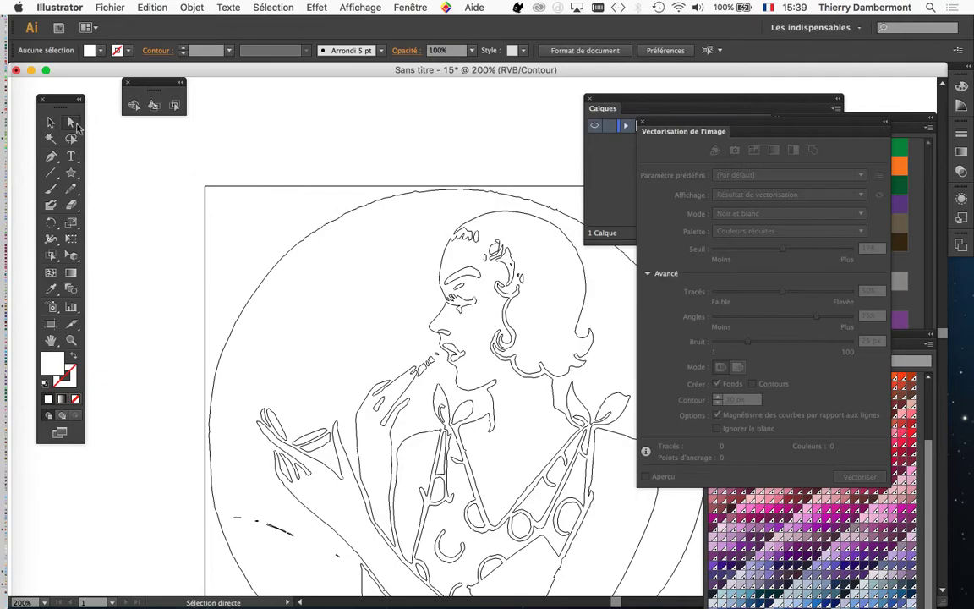
left_click(242, 186)
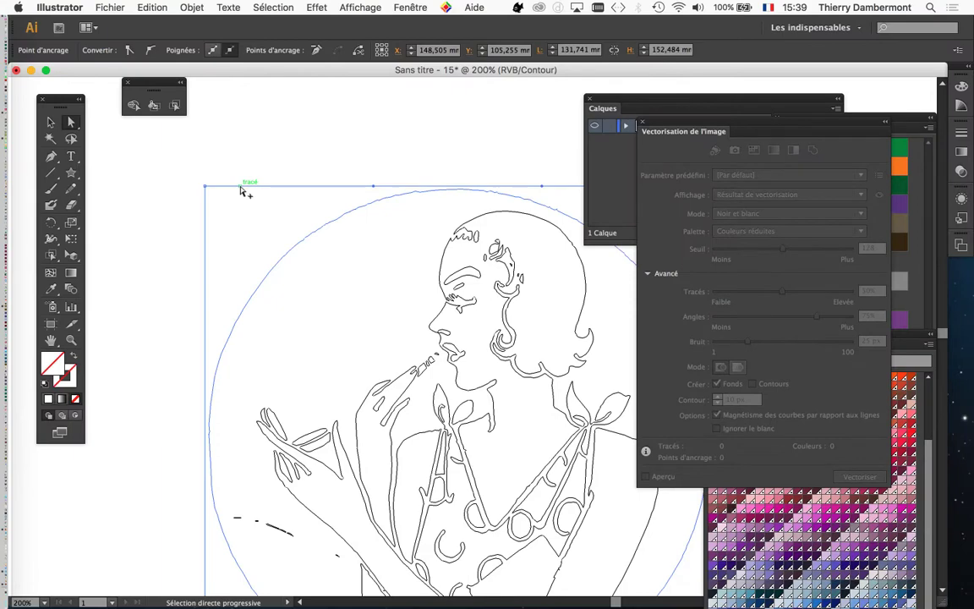
scroll(242, 191, "down", 1)
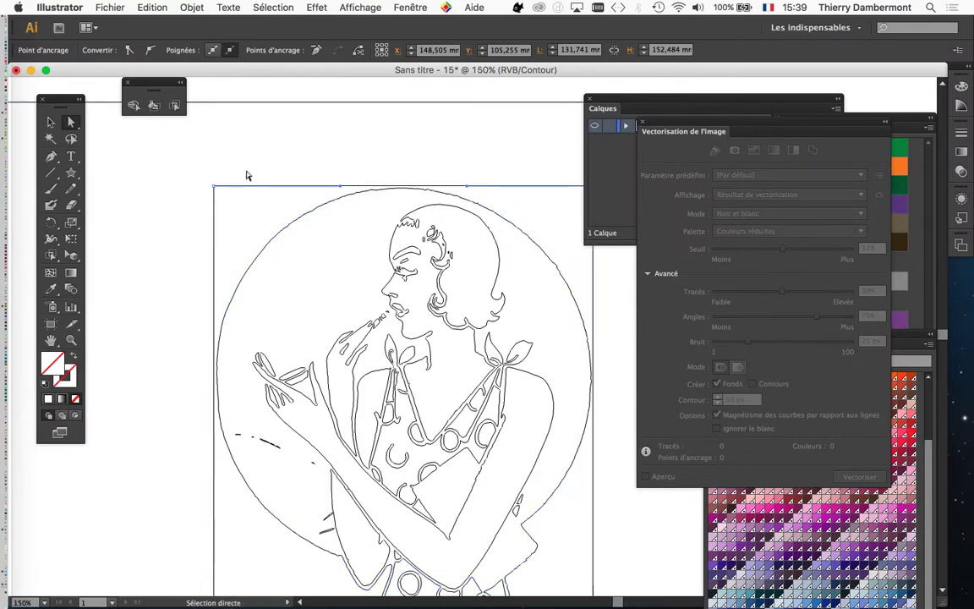
left_click(244, 183)
left_click(243, 187)
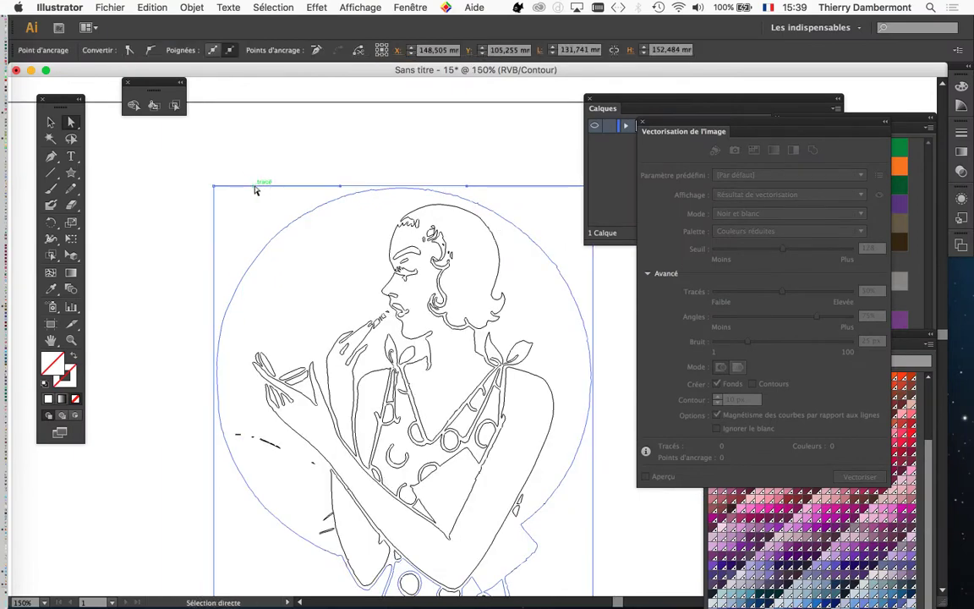
left_click(257, 191)
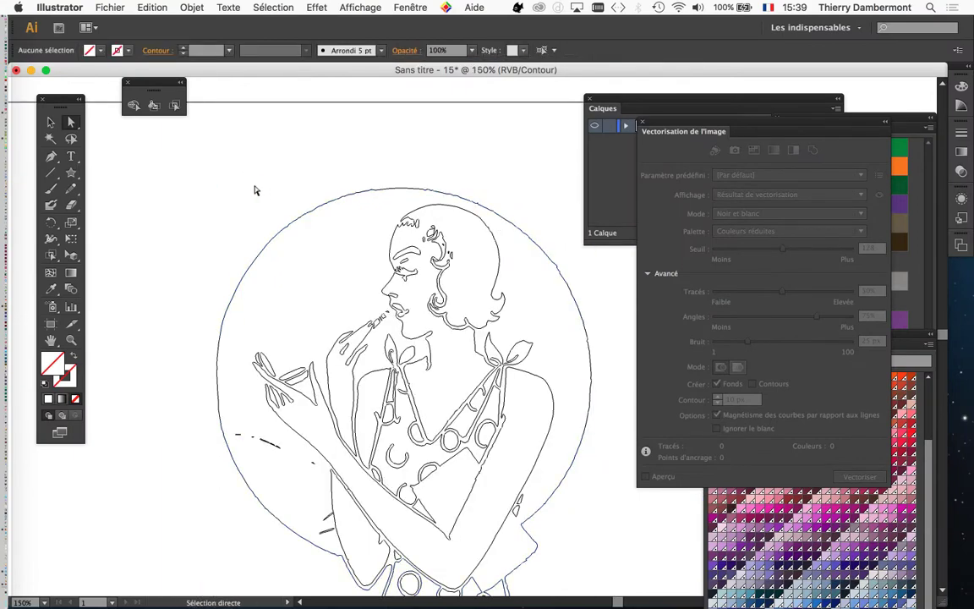
scroll(277, 210, "down", 1)
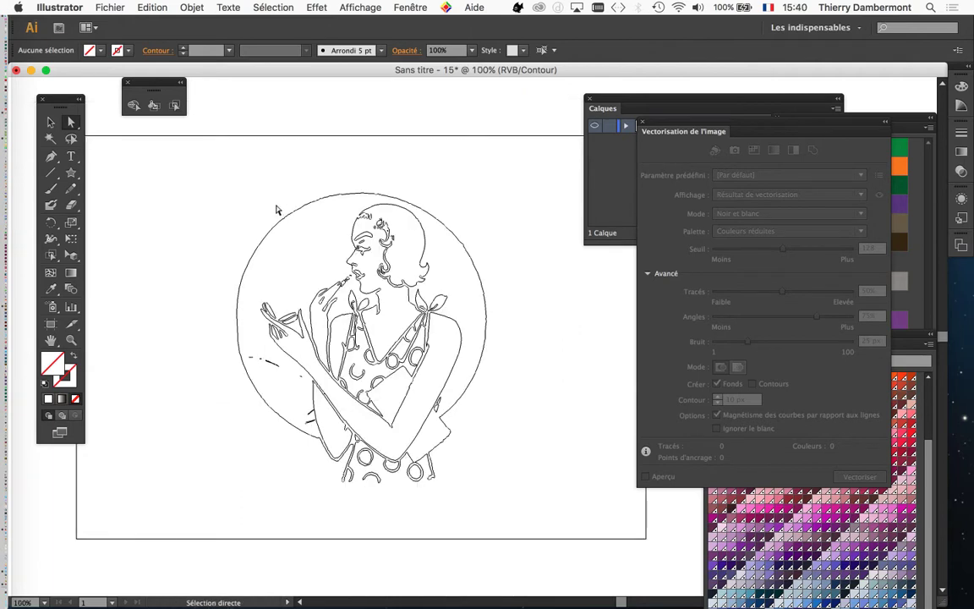
left_click(360, 7)
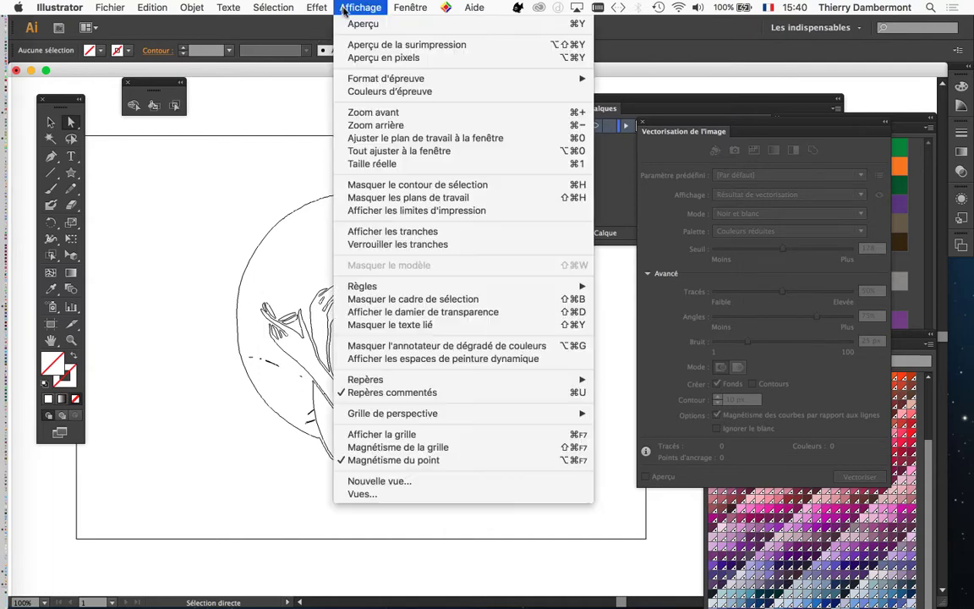
left_click(318, 26)
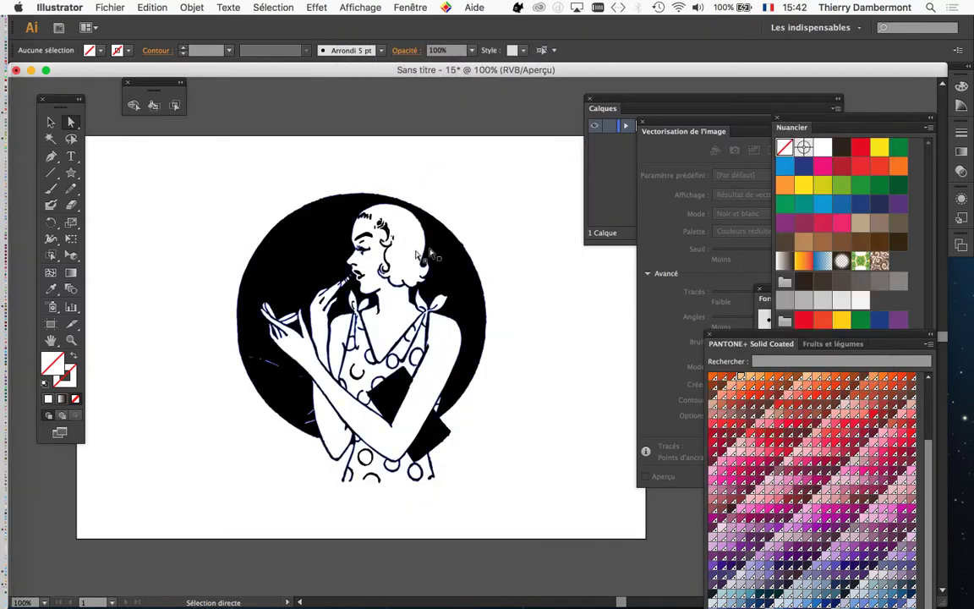
Step: Select all the traced artwork and make it a Live Paint group (Peinture dynamique, Créer)
left_click(53, 122)
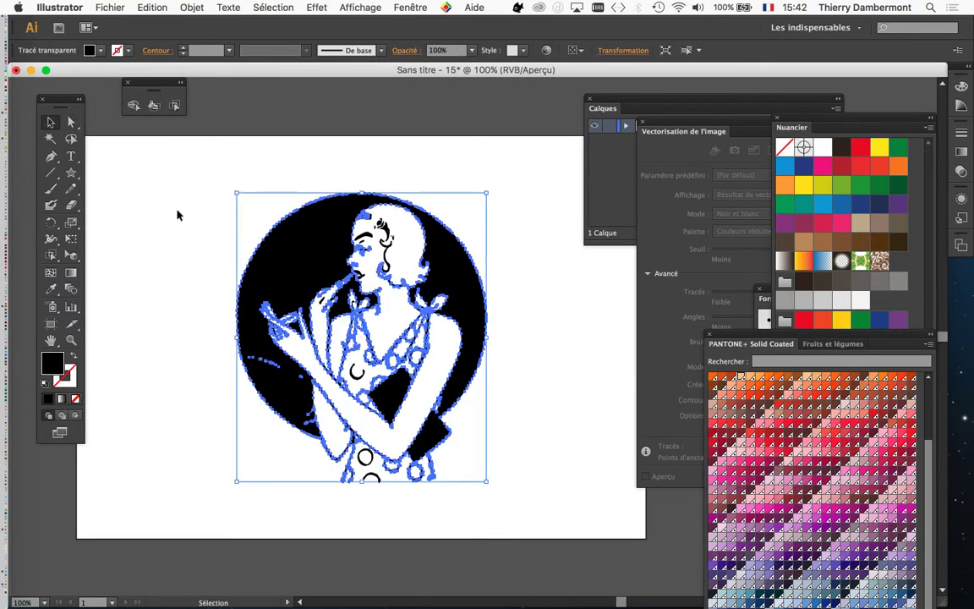
left_click(178, 212)
key("super+a")
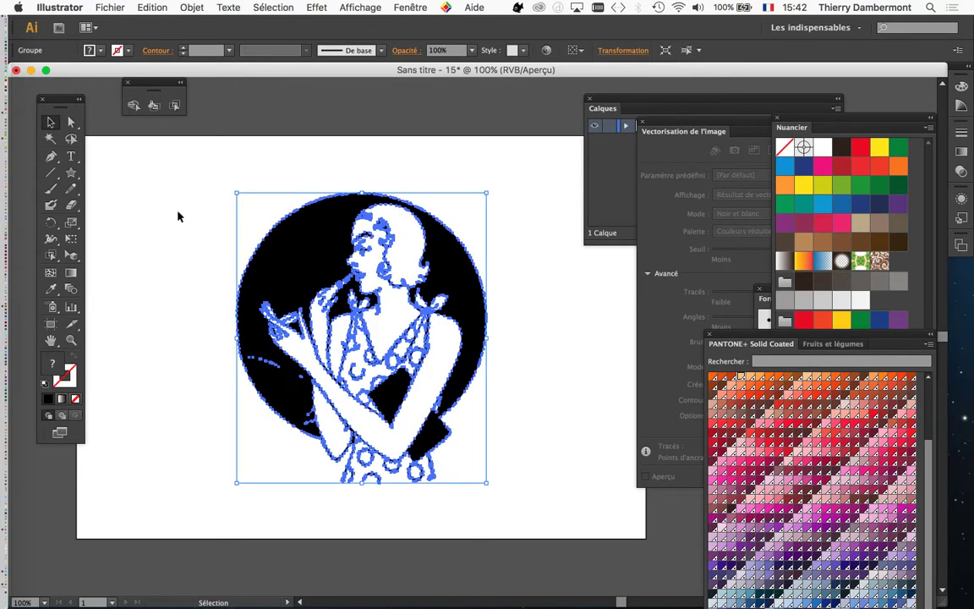
left_click(191, 7)
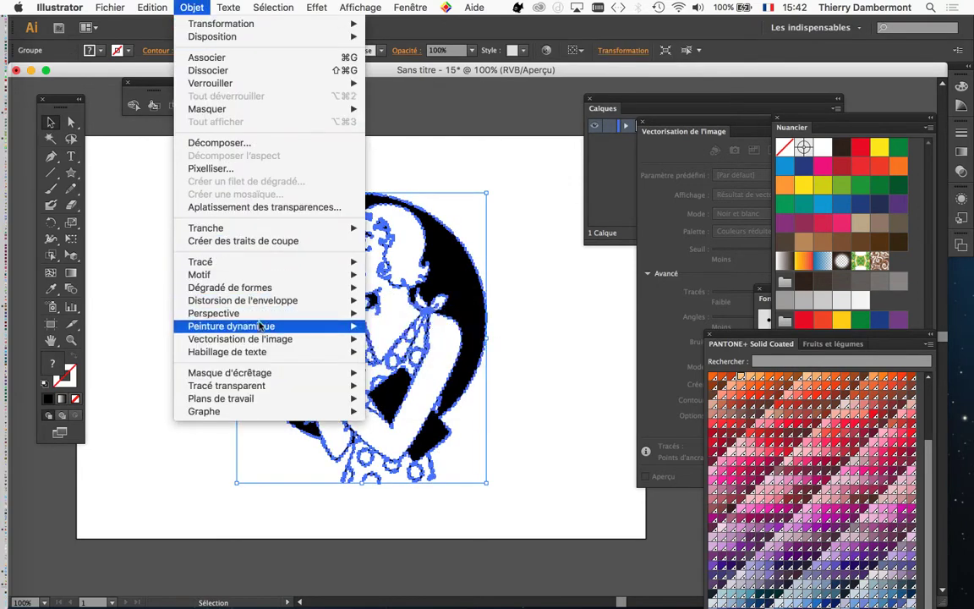
mouse_move(262, 328)
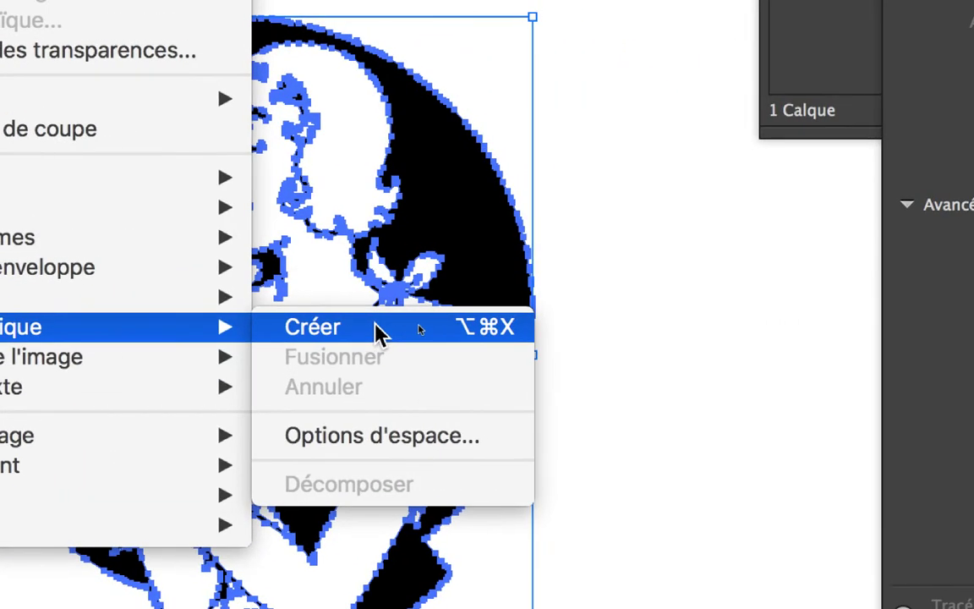
left_click(377, 332)
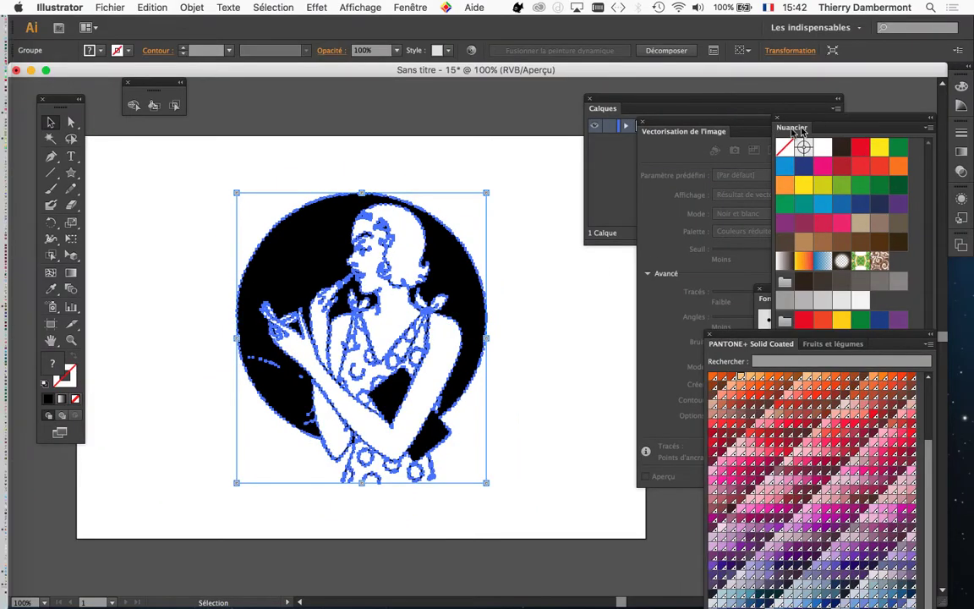
Step: Show only an enlarged Calques panel, expand Calque 1 and its group, and target the Peinture dynamique object
key("shift+Tab")
left_click(403, 7)
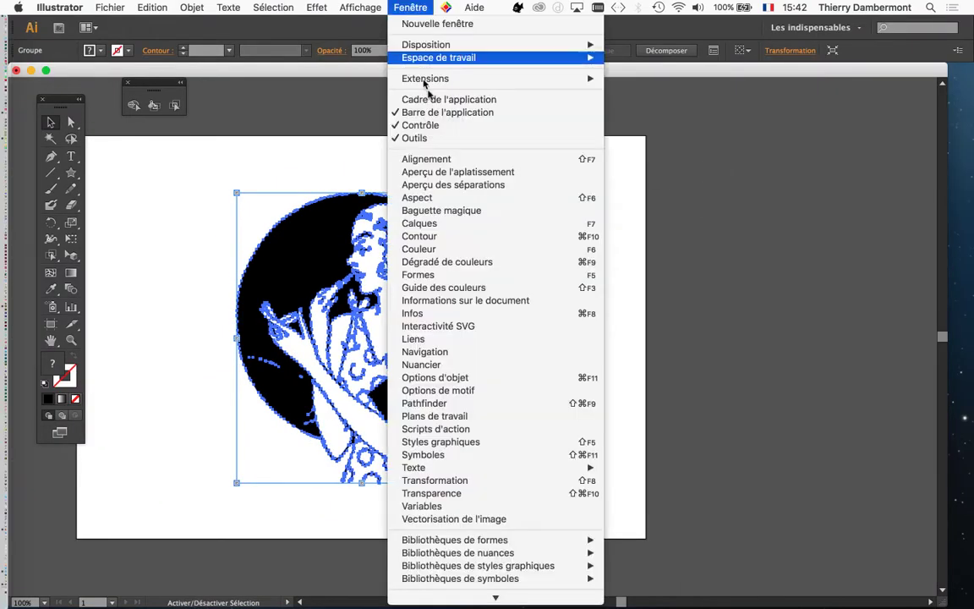
left_click(464, 225)
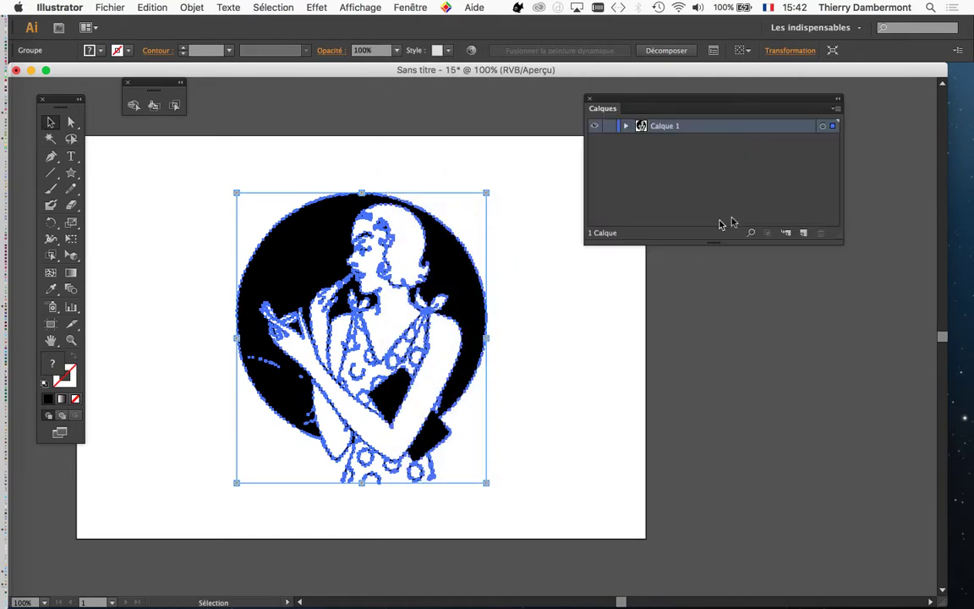
left_click(627, 126)
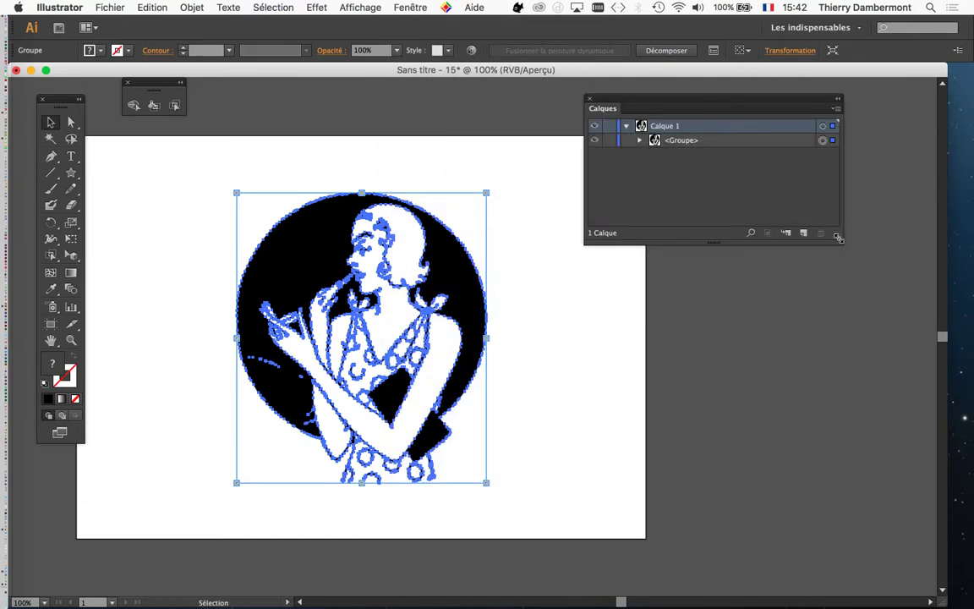
left_click_drag(837, 241, 912, 321)
left_click(640, 140)
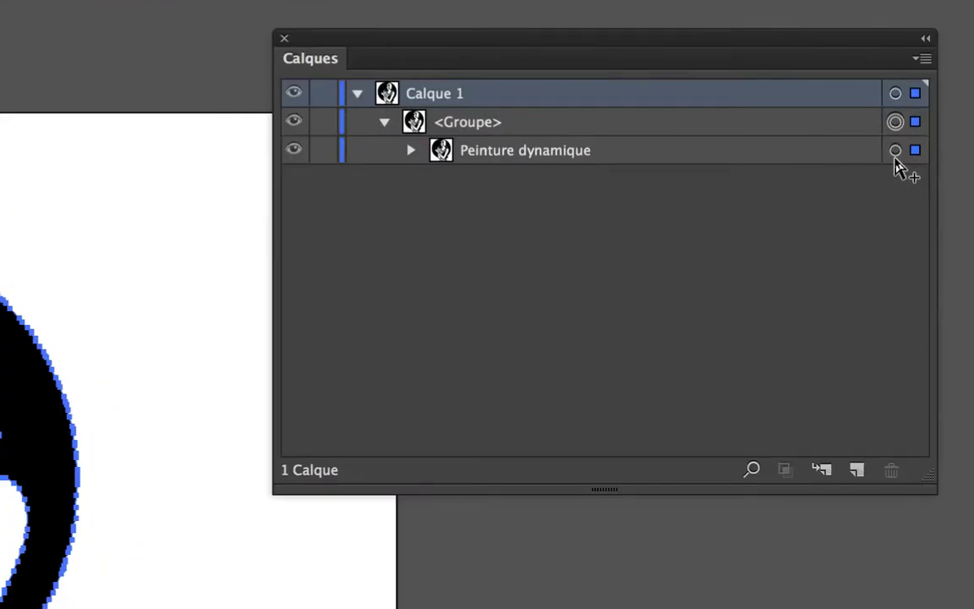
left_click(895, 154)
left_click(895, 155)
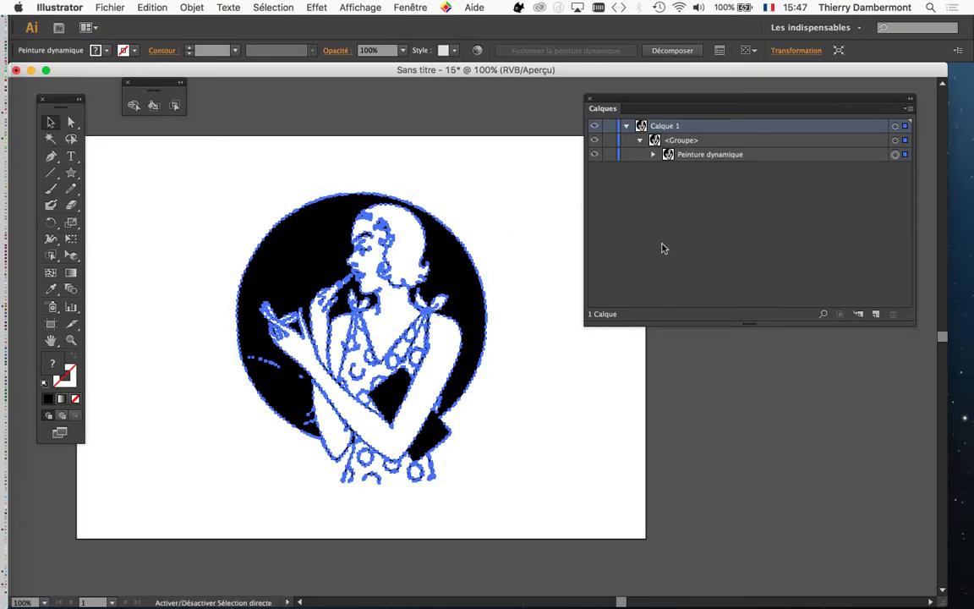
Step: Deselect the artwork, move the toolbox over beside the dress, and set up the Pencil tool with no fill and a black stroke
key("super+plus")
key("super+plus")
key("super+plus")
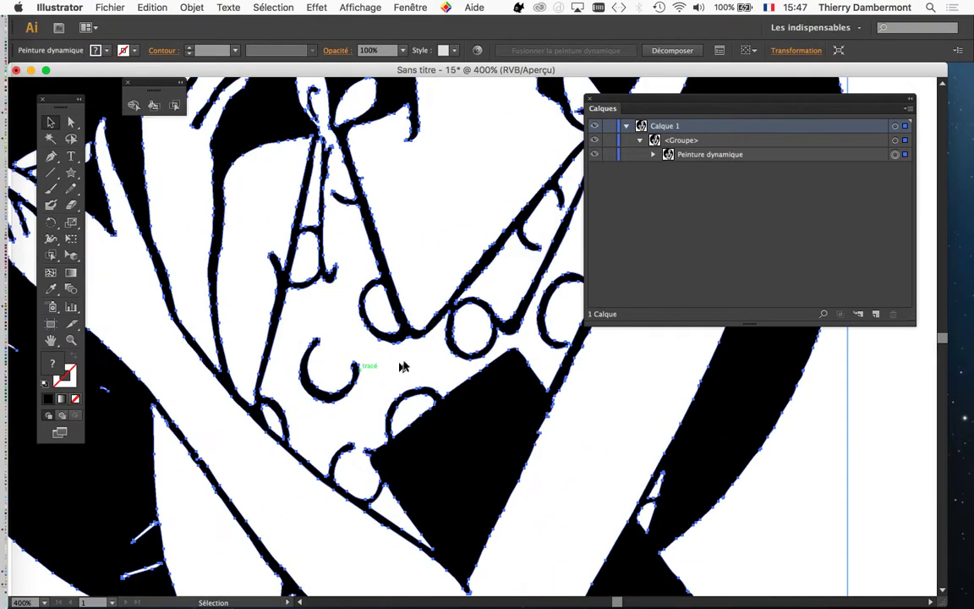
left_click(784, 496)
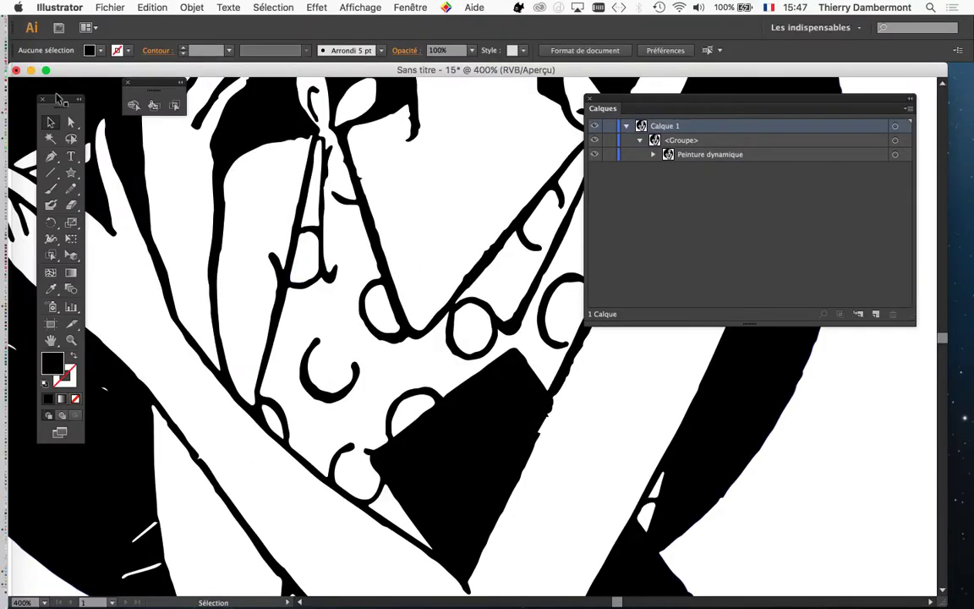
left_click_drag(66, 108, 132, 156)
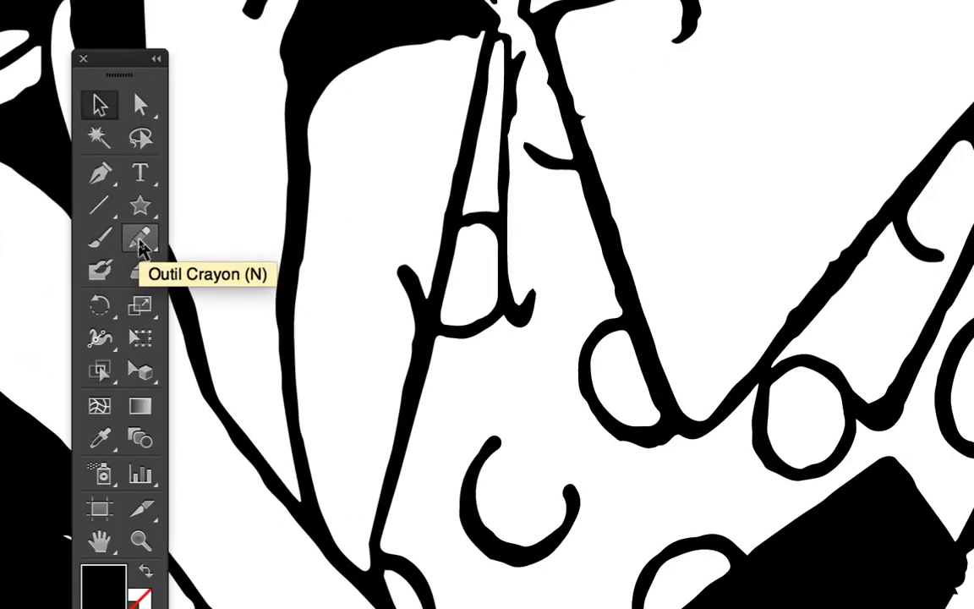
left_click(140, 241)
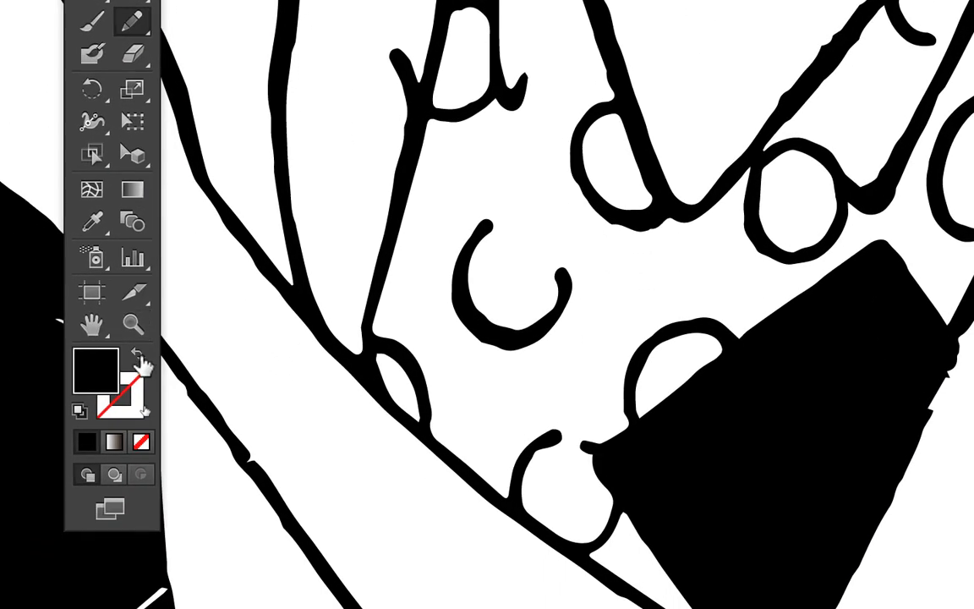
left_click(138, 360)
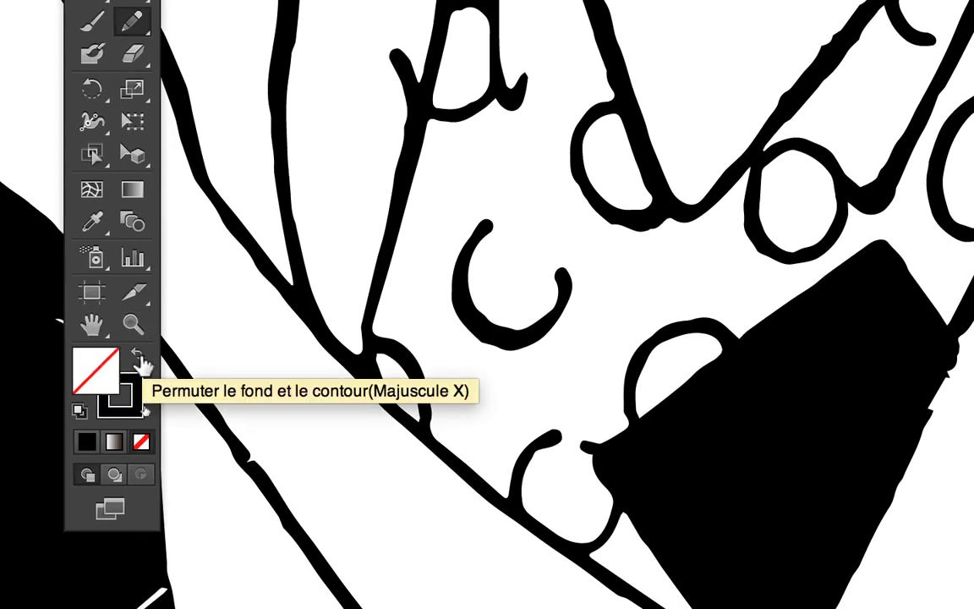
left_click(138, 361)
left_click(138, 360)
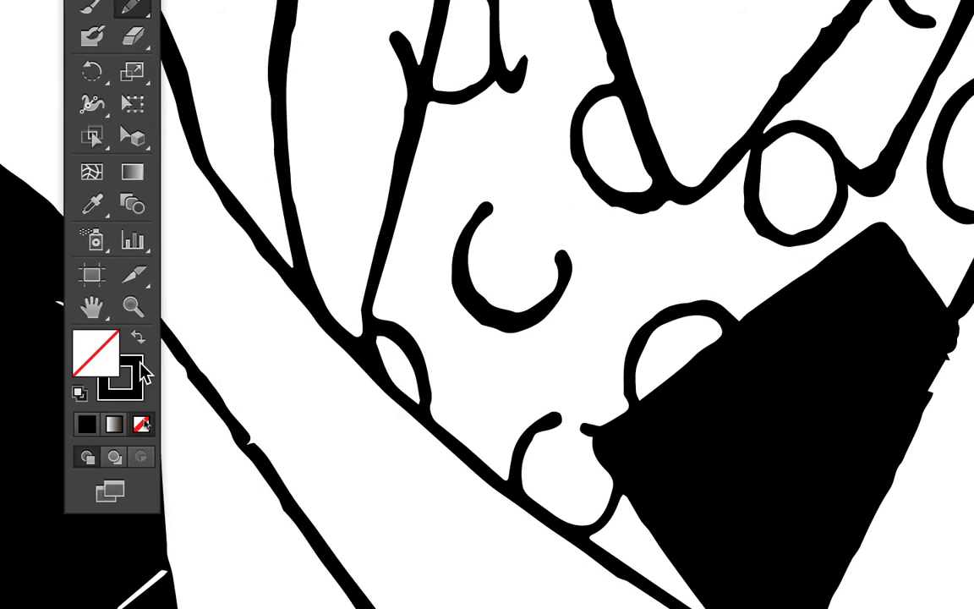
left_click(140, 396)
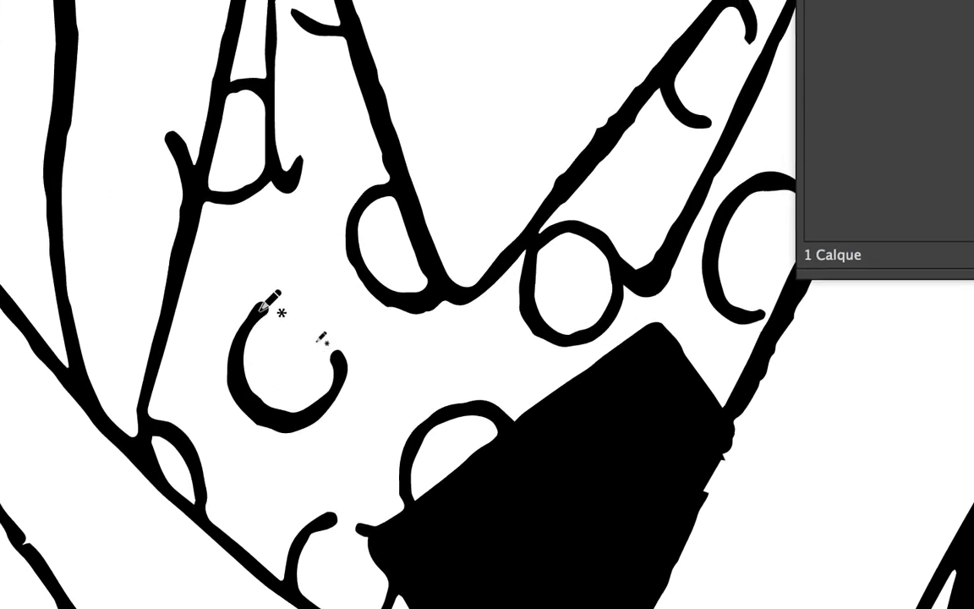
Step: Close the gaps in the open dress polka dots with Pencil strokes, at the bodice's centre and below the left shoulder knot
left_click_drag(309, 272, 381, 299)
left_click_drag(286, 319, 291, 337)
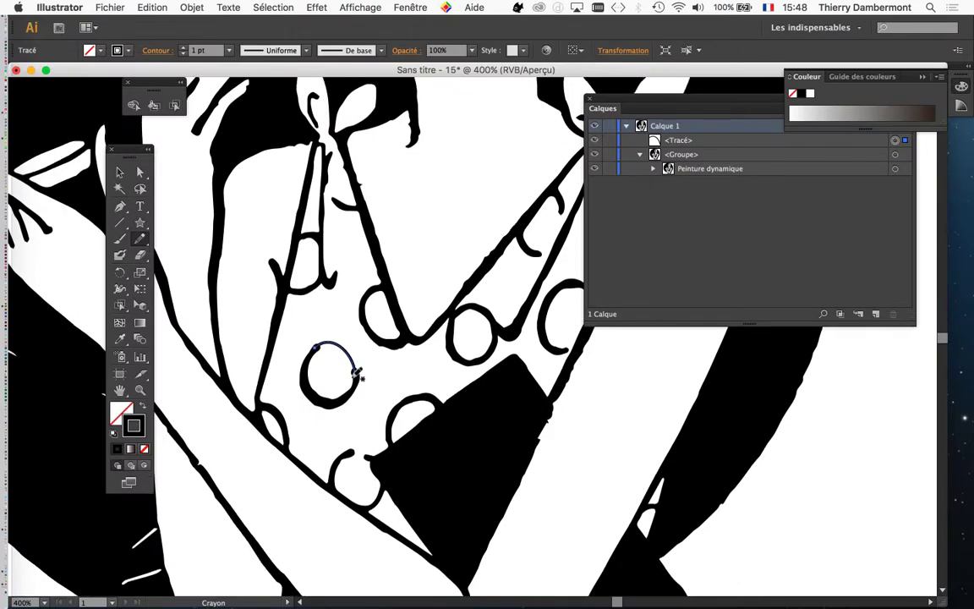
scroll(357, 374, "up", 3)
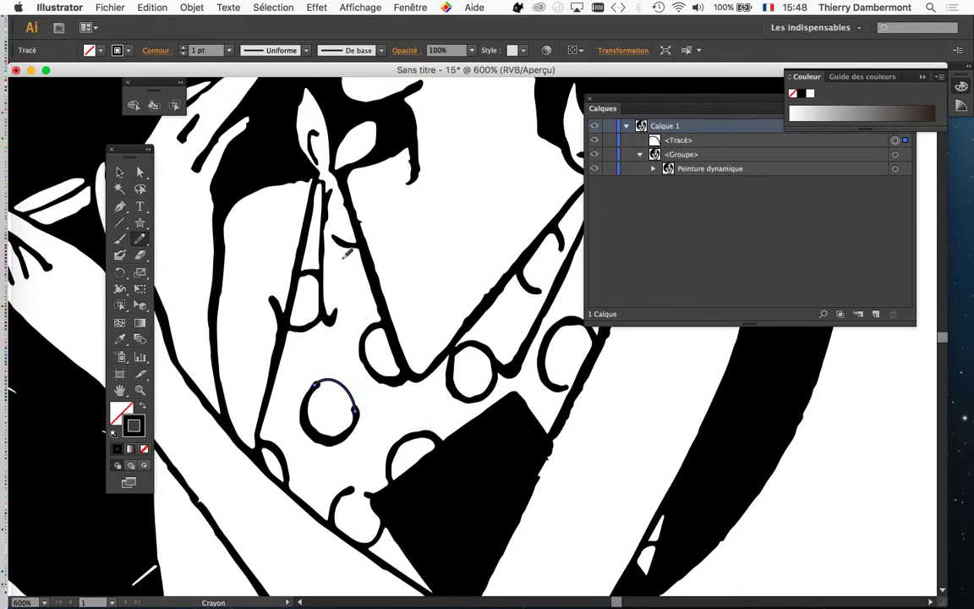
scroll(344, 254, "up", 2)
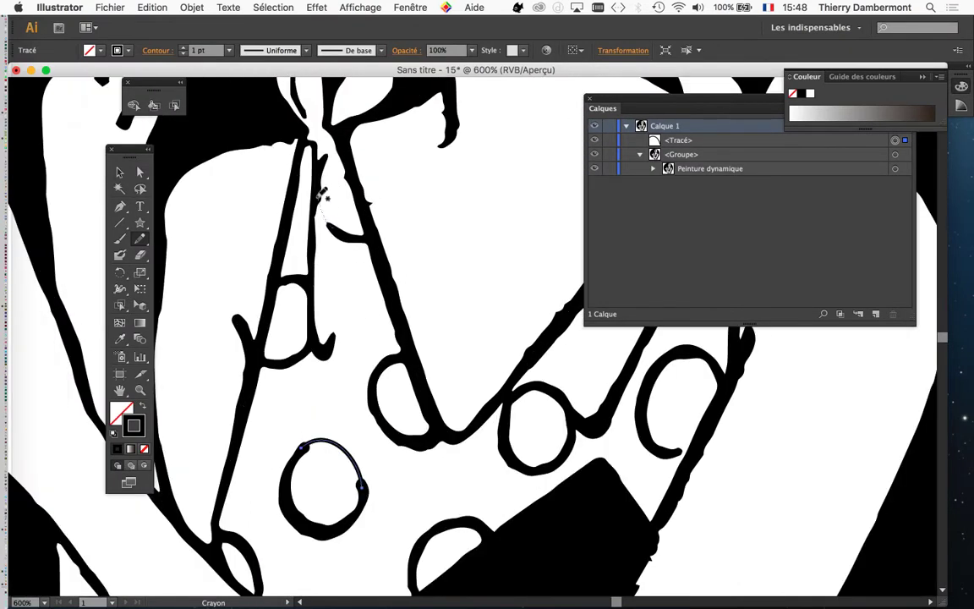
left_click_drag(318, 198, 333, 228)
left_click_drag(338, 154, 403, 297)
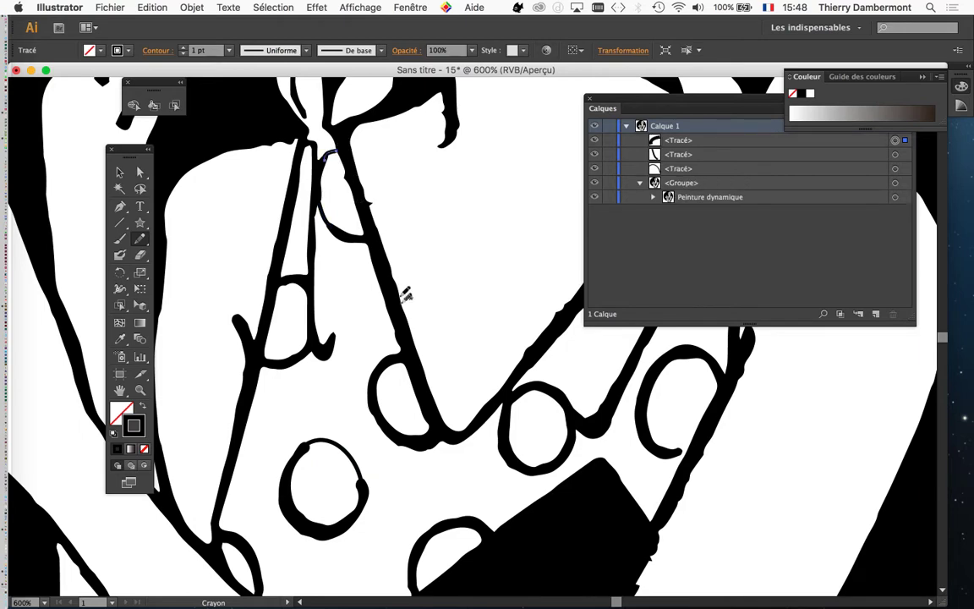
scroll(409, 306, "down", 1)
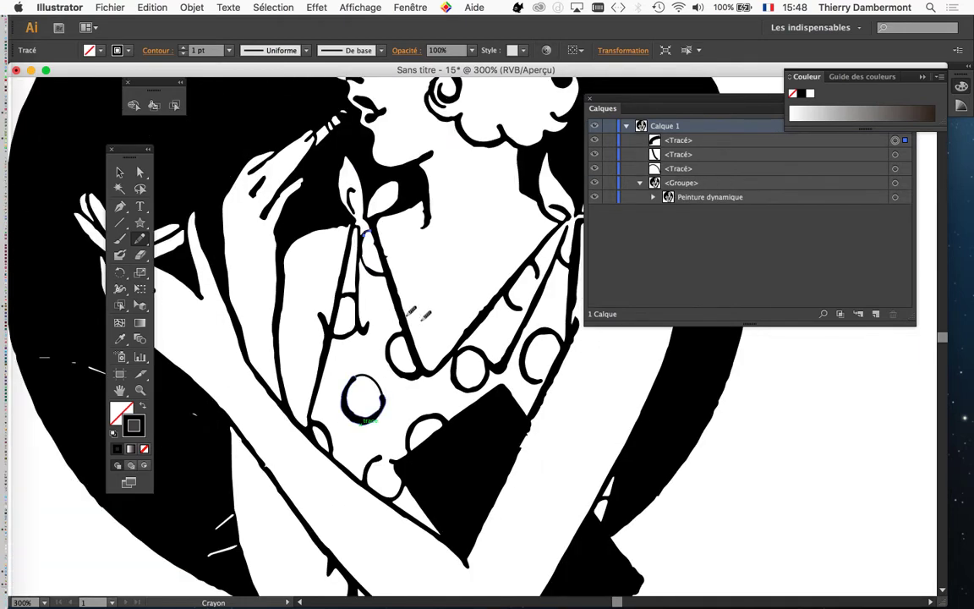
scroll(535, 290, "up", 1)
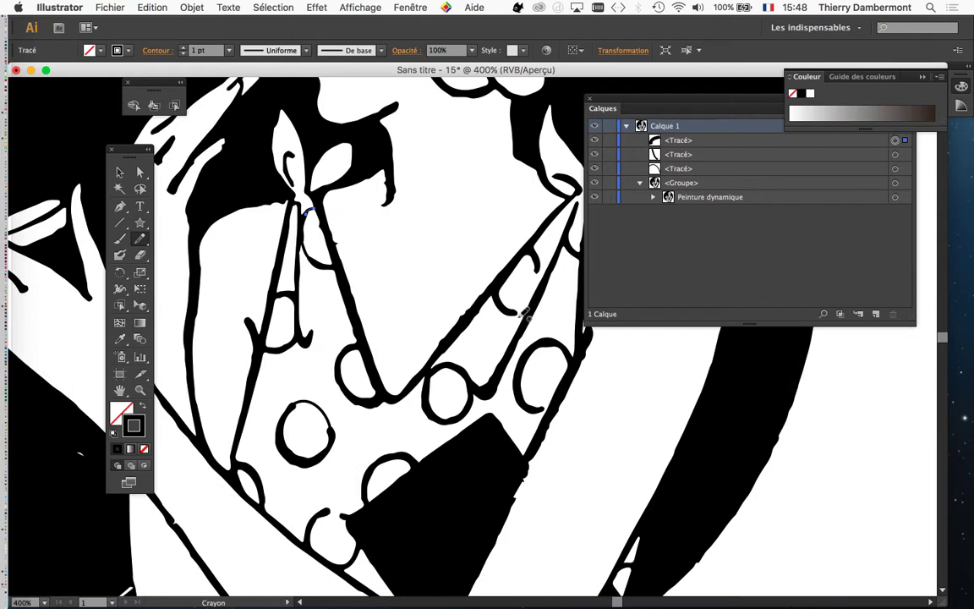
Step: Close the two gaps in the open polka dot on the dress's right strap with Pencil strokes
left_click_drag(529, 313, 511, 314)
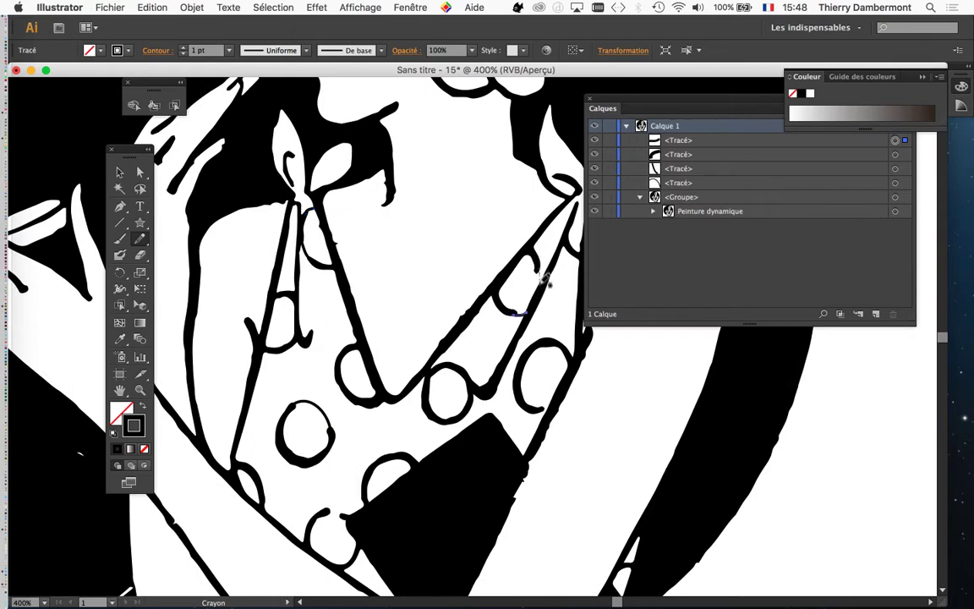
left_click_drag(536, 264, 540, 288)
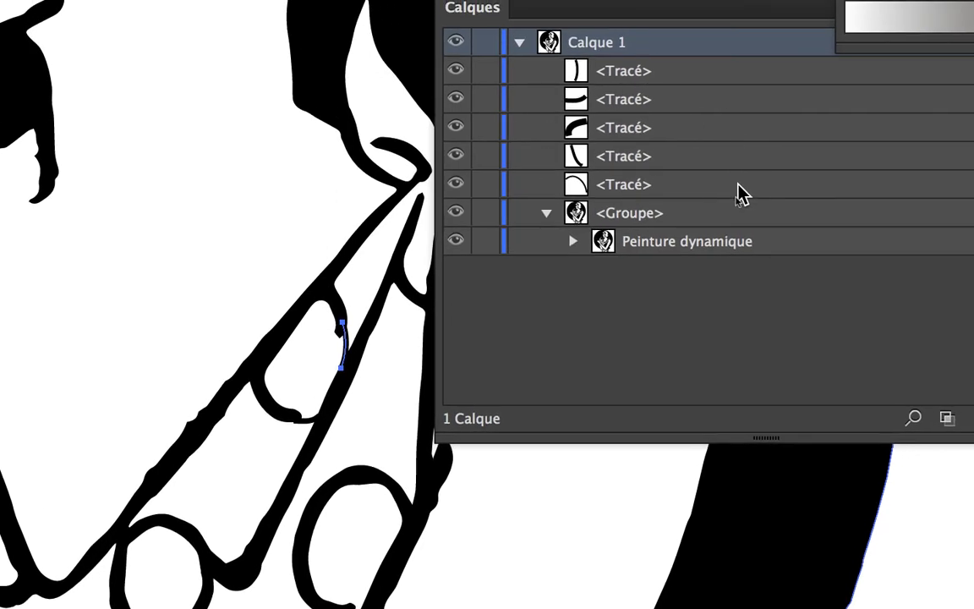
Step: Select the five Pencil paths in Calques and move them together into the Peinture dynamique object
left_click(745, 179)
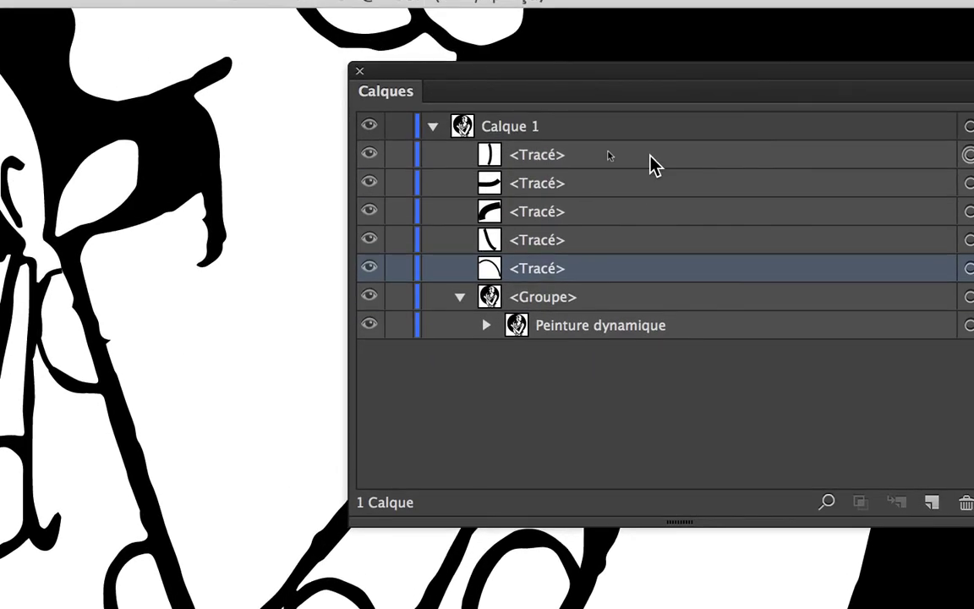
left_click(653, 131)
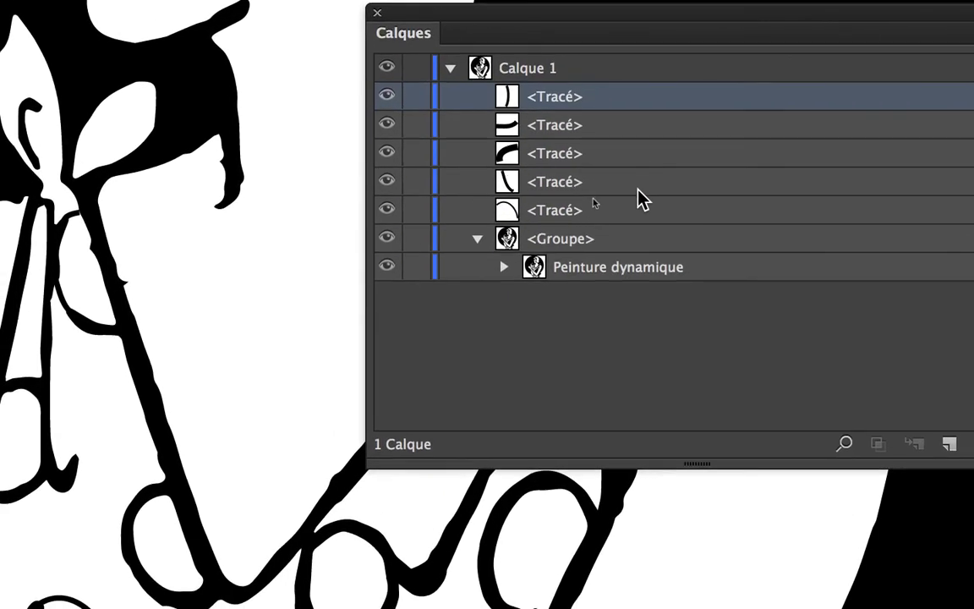
left_click(641, 206, "shift")
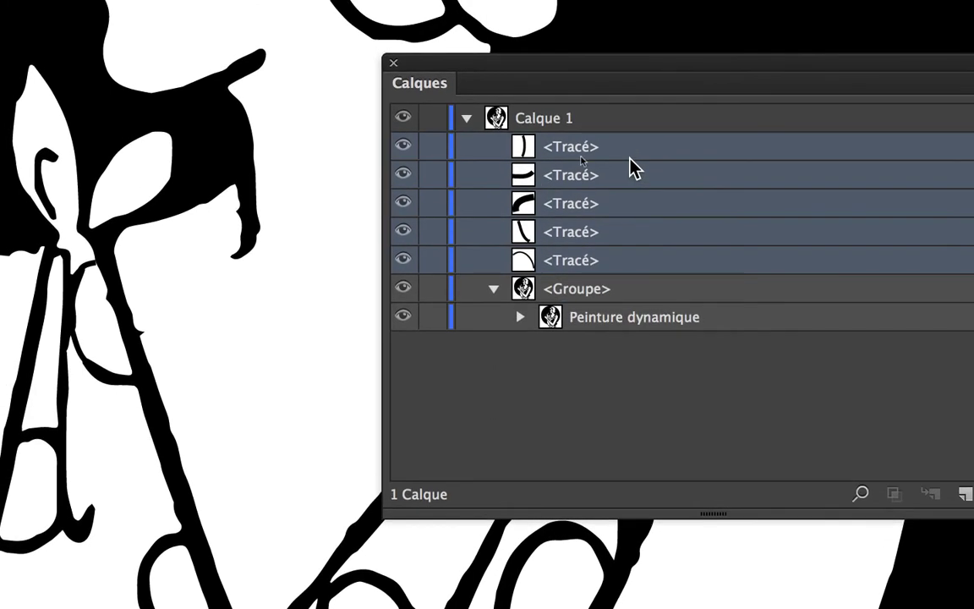
left_click(631, 152)
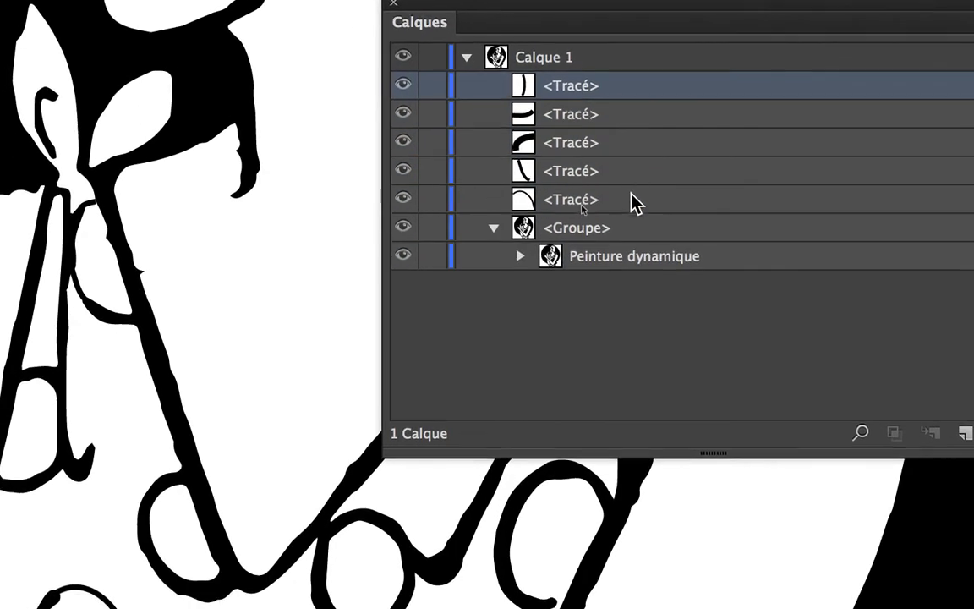
left_click(636, 201, "shift")
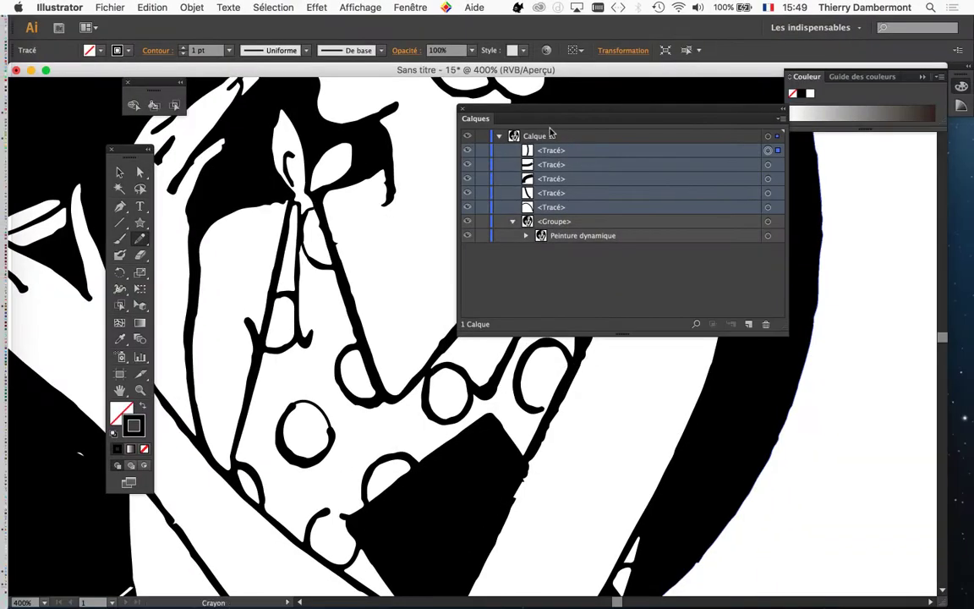
left_click_drag(501, 112, 614, 172)
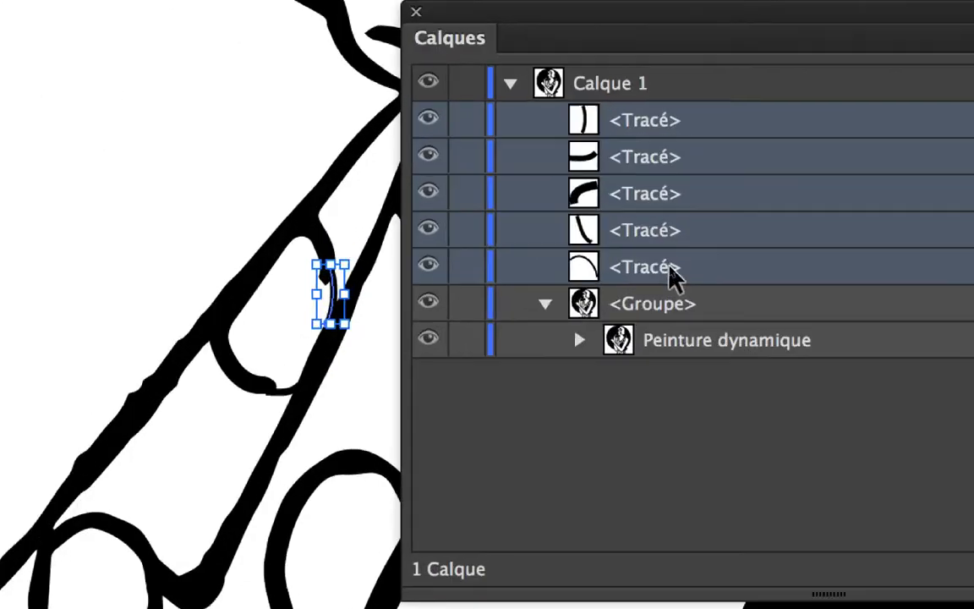
key("p")
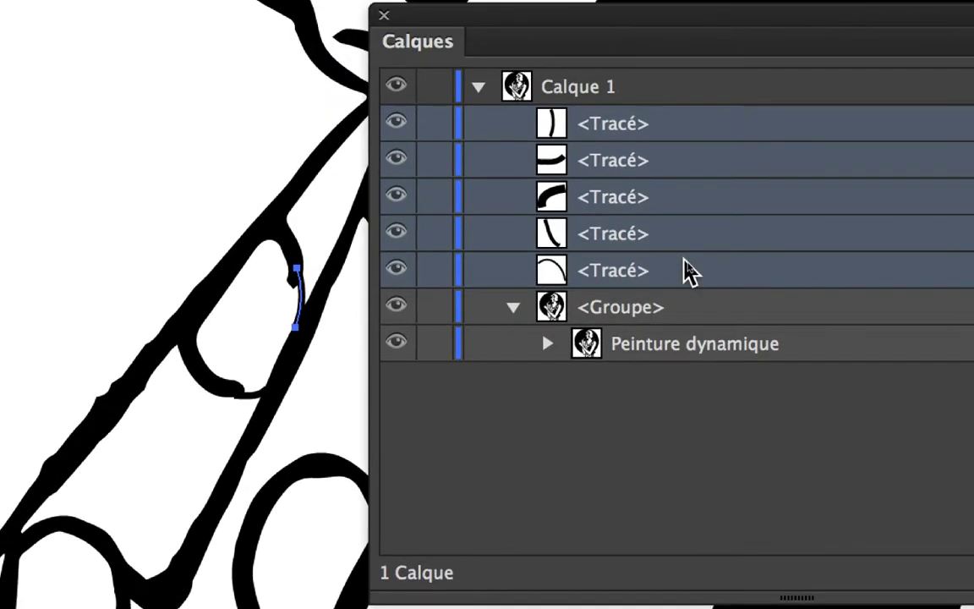
left_click_drag(689, 272, 692, 303)
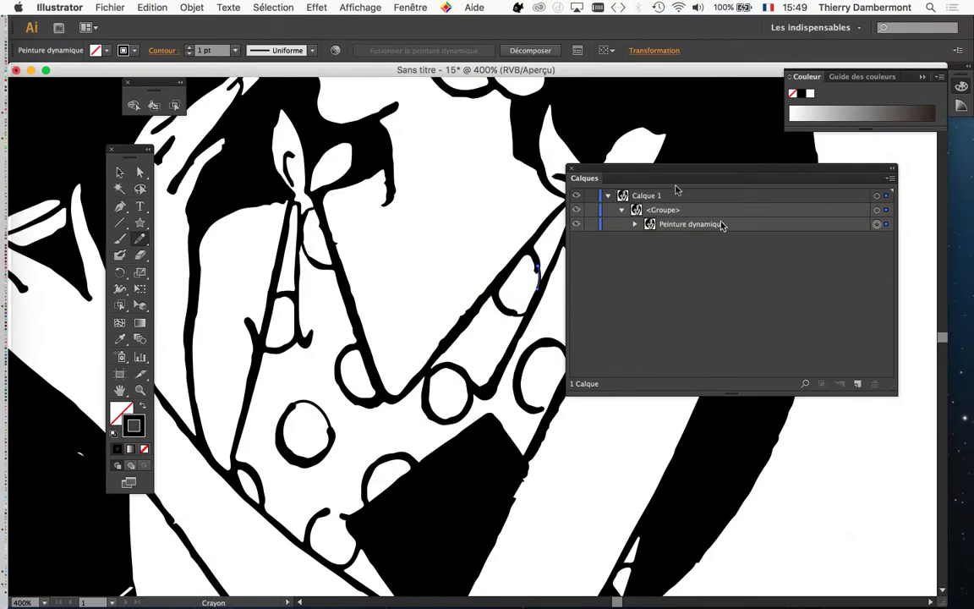
Step: Move the Calques panel and toolbox clear of the dress, and place the Live Paint tools inside the neckline
left_click_drag(636, 172, 818, 287)
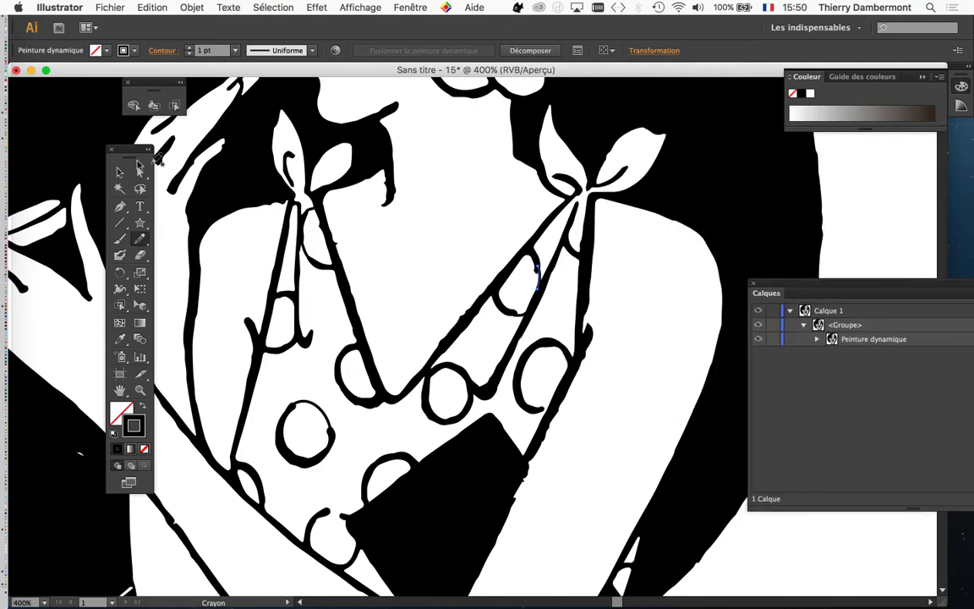
left_click_drag(128, 155, 86, 148)
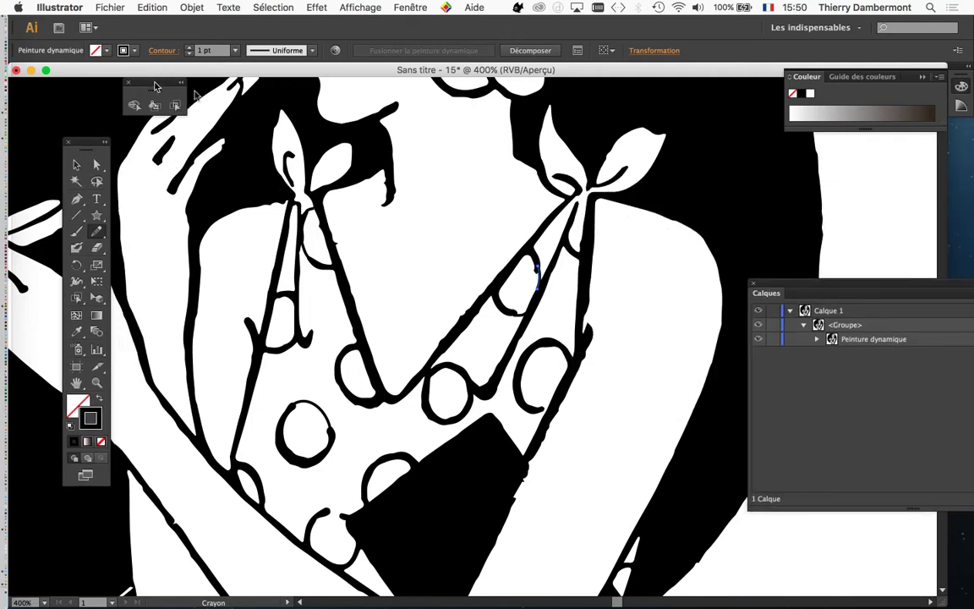
left_click_drag(155, 85, 450, 218)
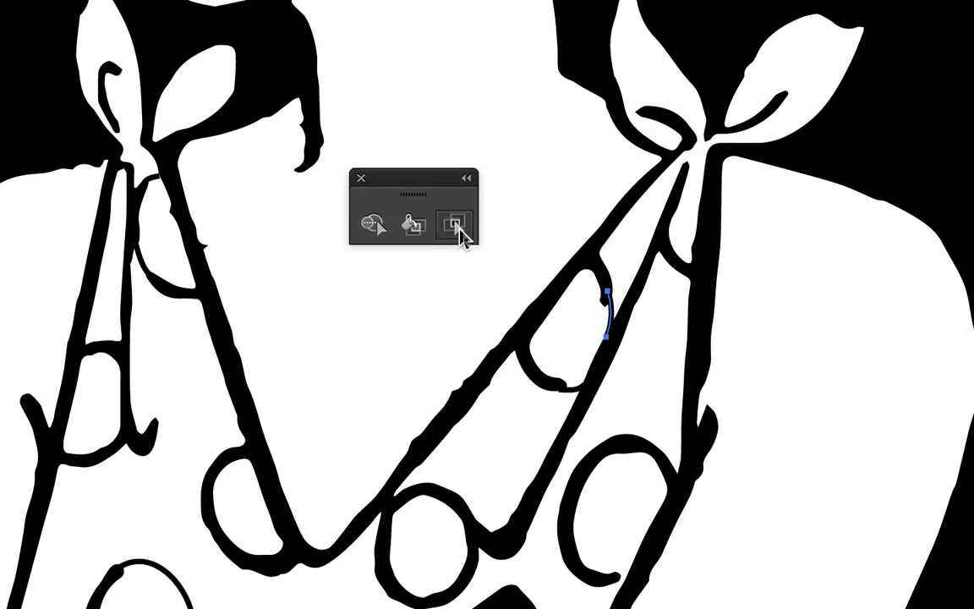
Step: Select all the bodice's polka dots with the Live Paint Selection tool, show the Nuancier, and fill them with the yellow swatch
left_click(457, 226)
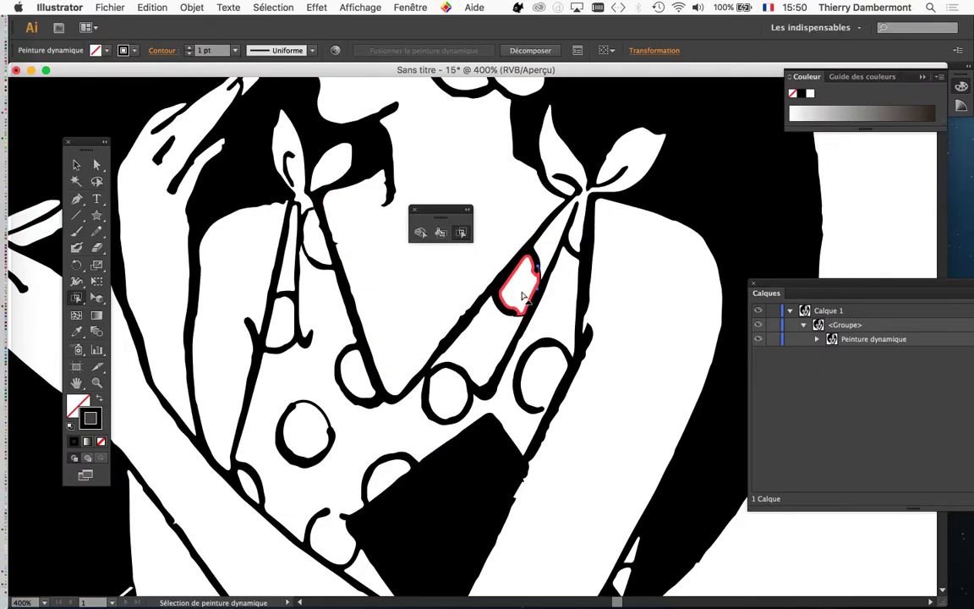
left_click(522, 296)
left_click(538, 379, "shift")
left_click(445, 391, "shift")
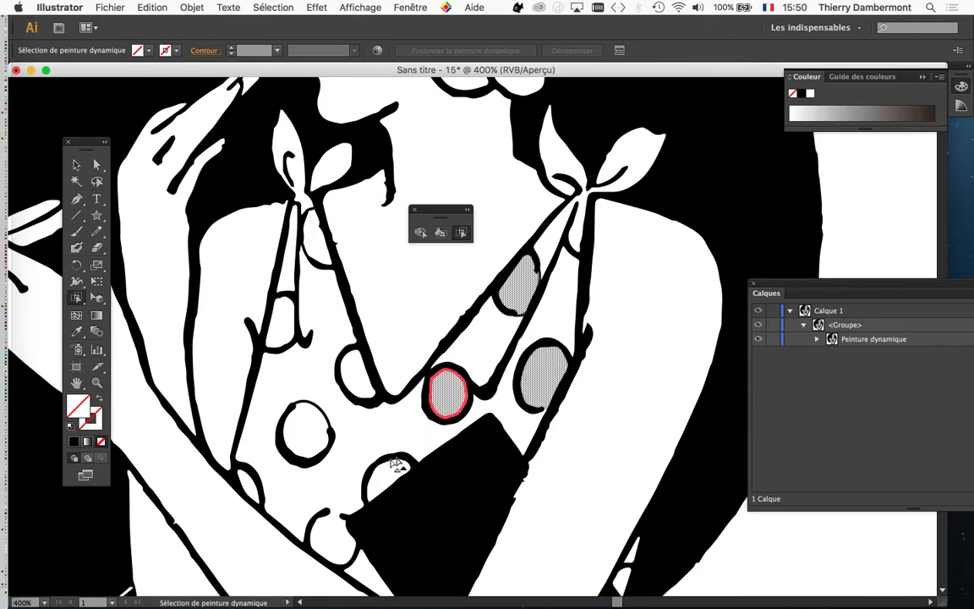
left_click(396, 467, "shift")
left_click(331, 535, "shift")
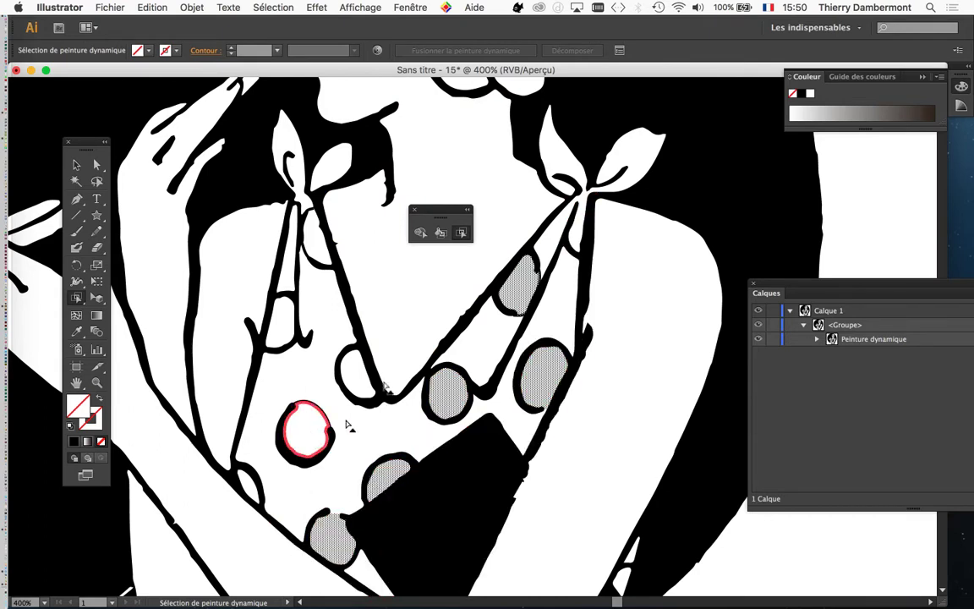
left_click(345, 423, "shift")
left_click(359, 377, "shift")
left_click(283, 323, "shift")
left_click(314, 237, "shift")
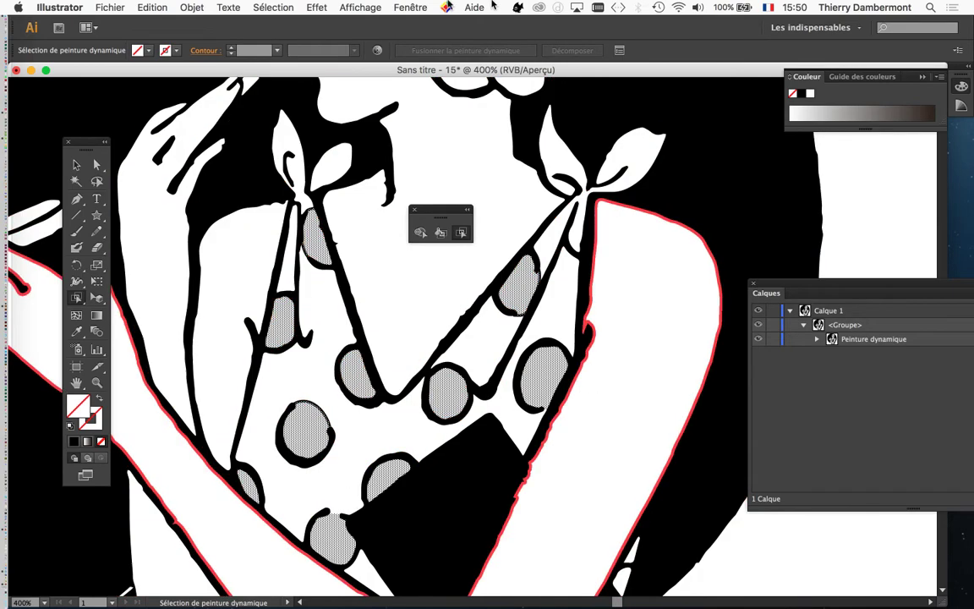
left_click(410, 7)
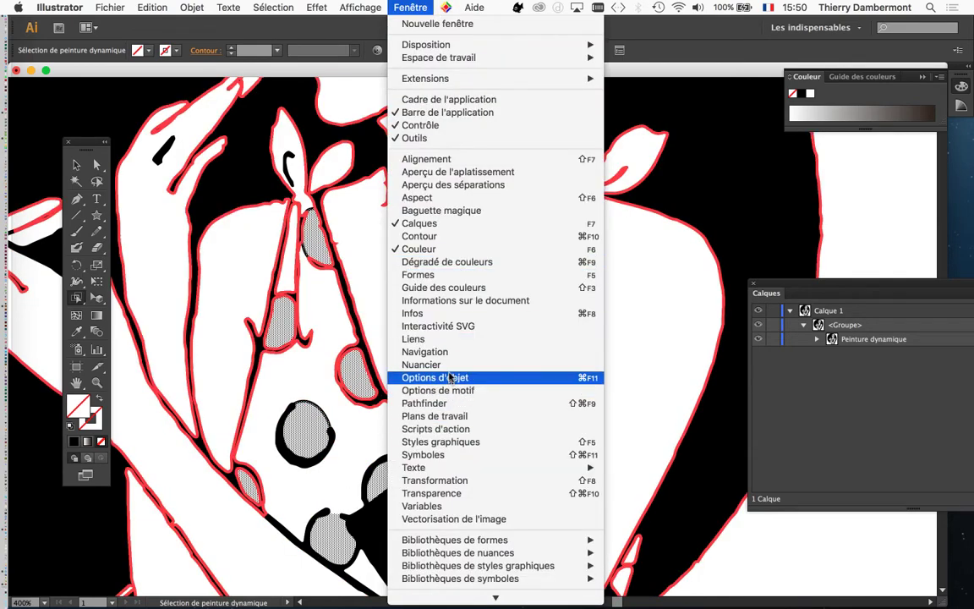
left_click(419, 365)
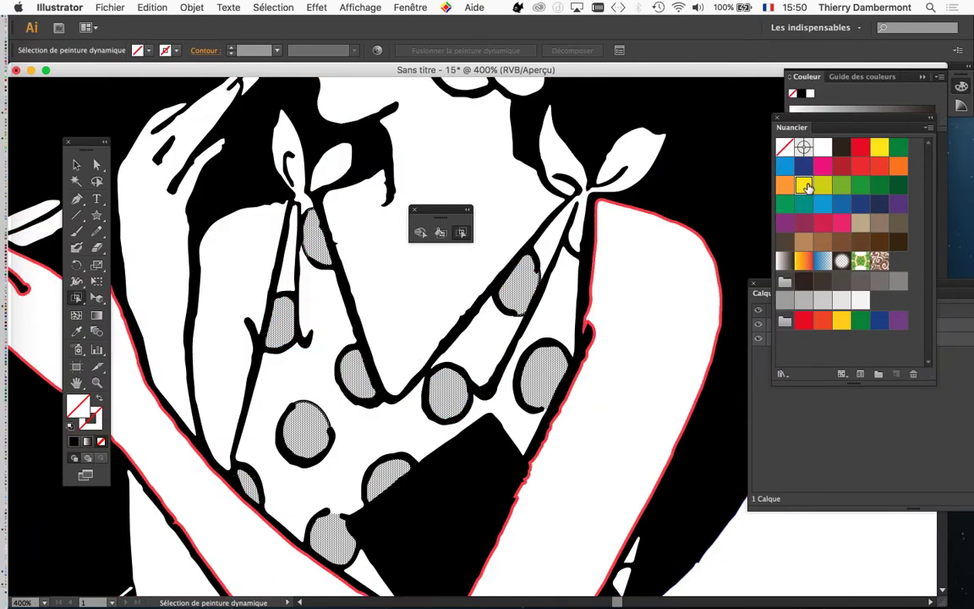
left_click(806, 187)
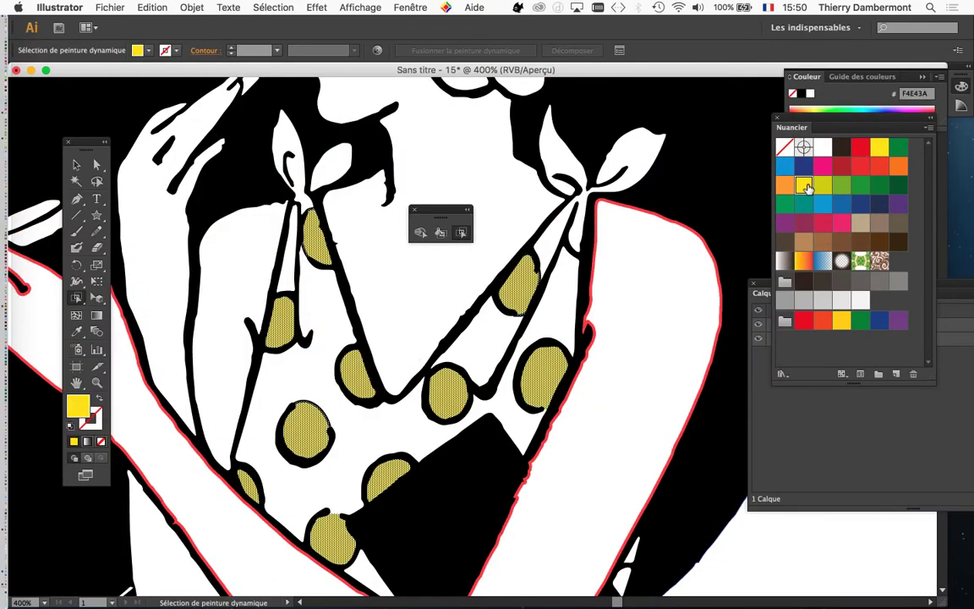
Step: Select the dress fabric around the dots, including the straps and both shoulder knots, fill it with the red swatch, and deselect it
left_click(549, 321)
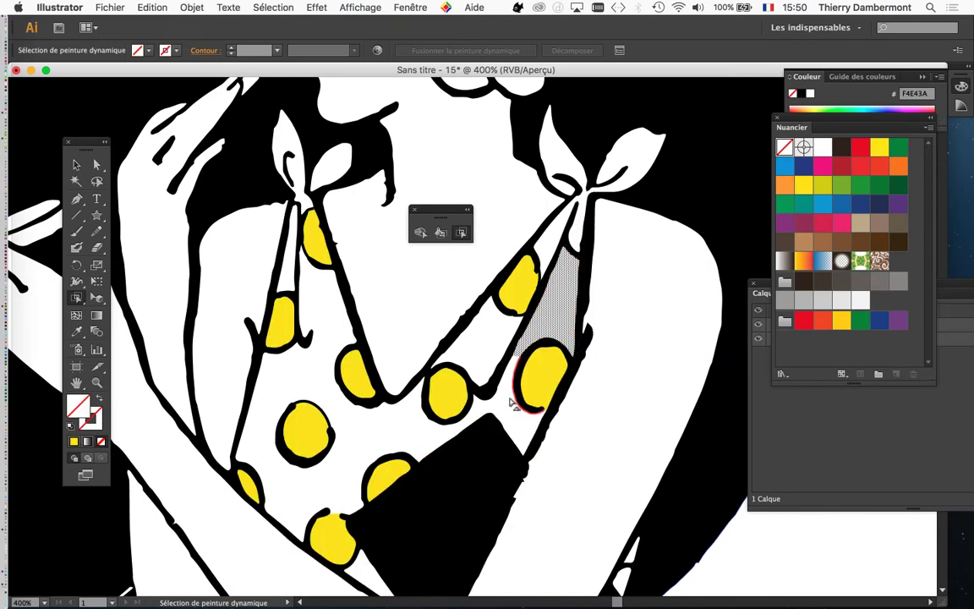
left_click(383, 442, "shift")
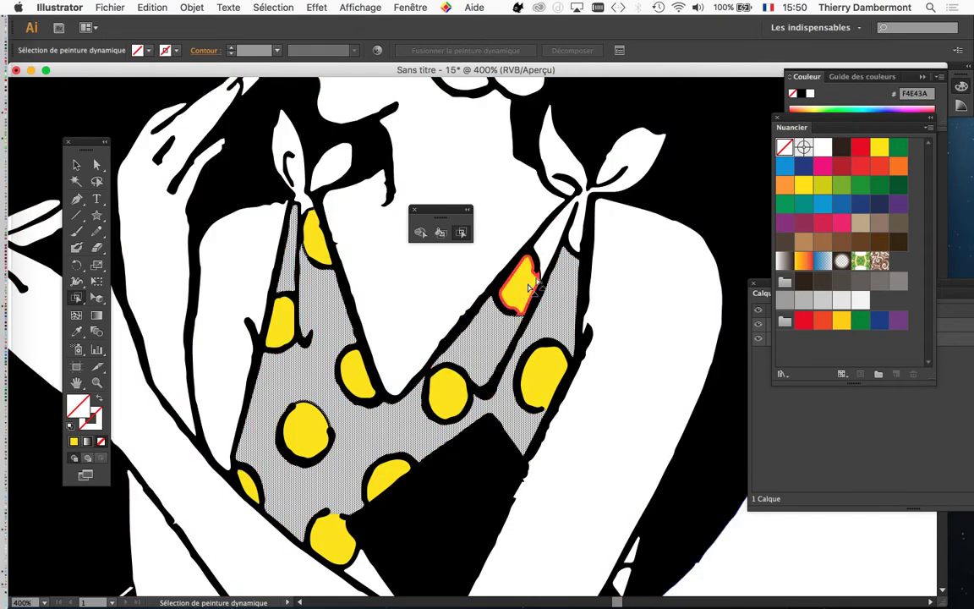
left_click(625, 164, "shift")
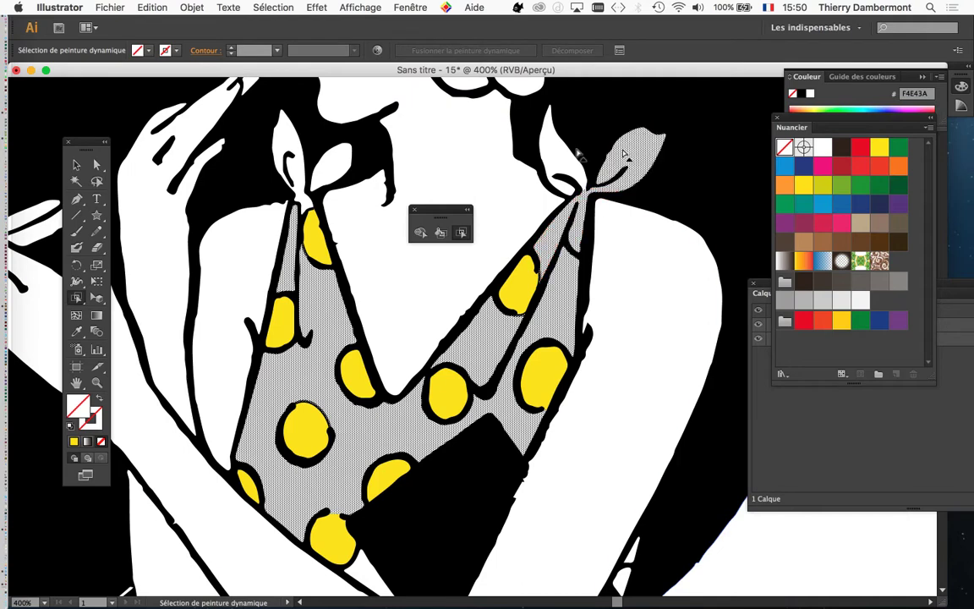
left_click(326, 165, "shift")
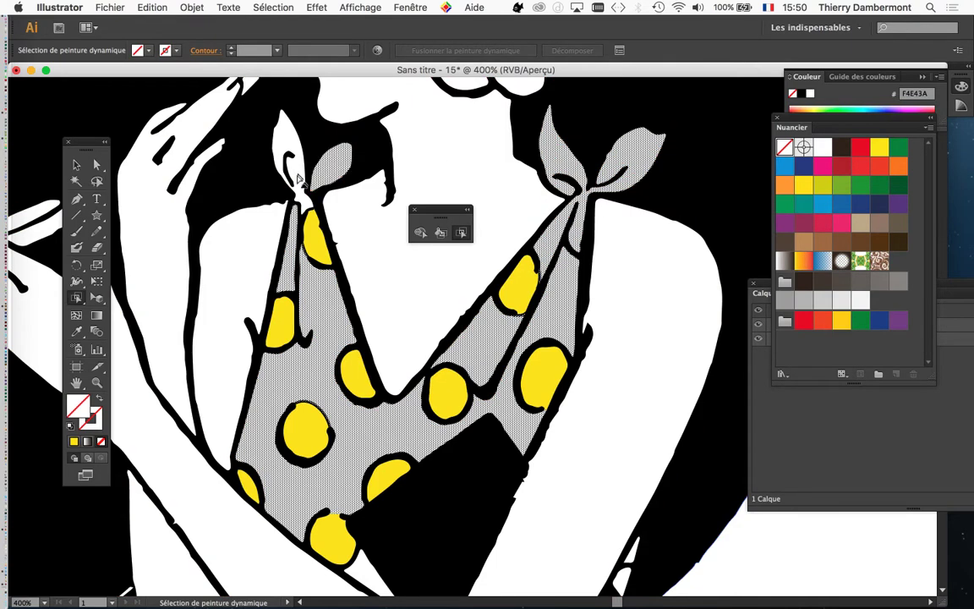
left_click(296, 176, "shift")
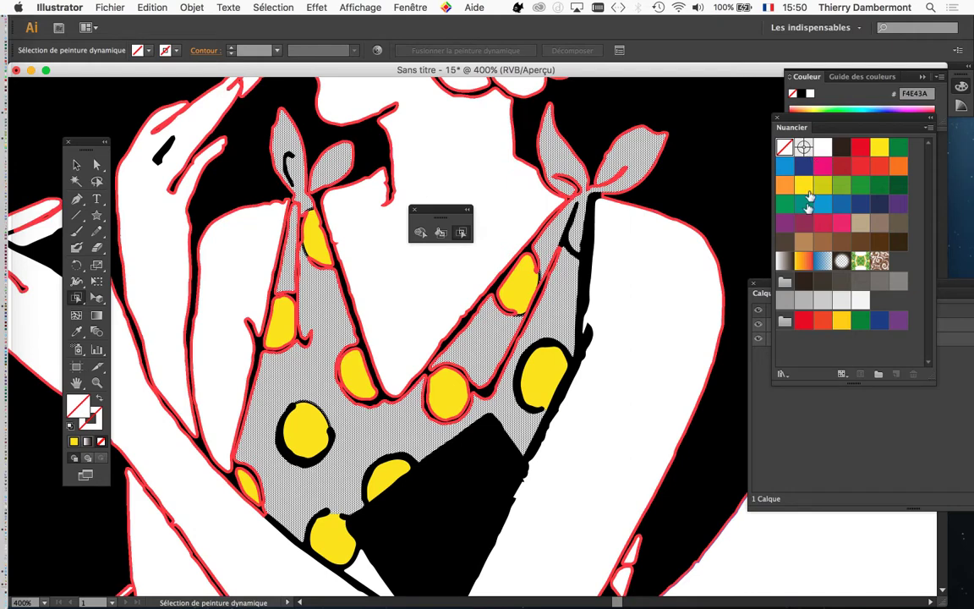
left_click(861, 150)
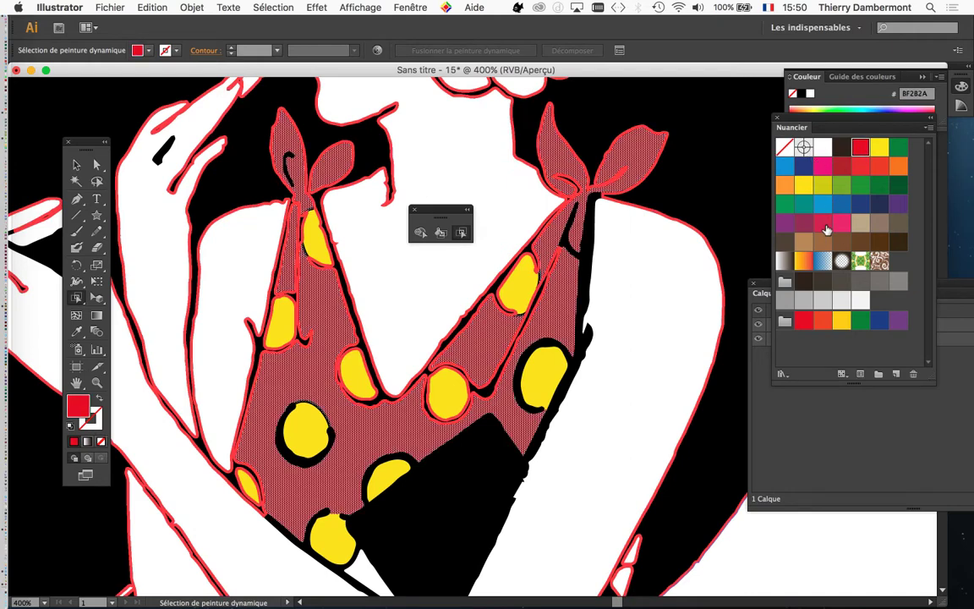
left_click(77, 166)
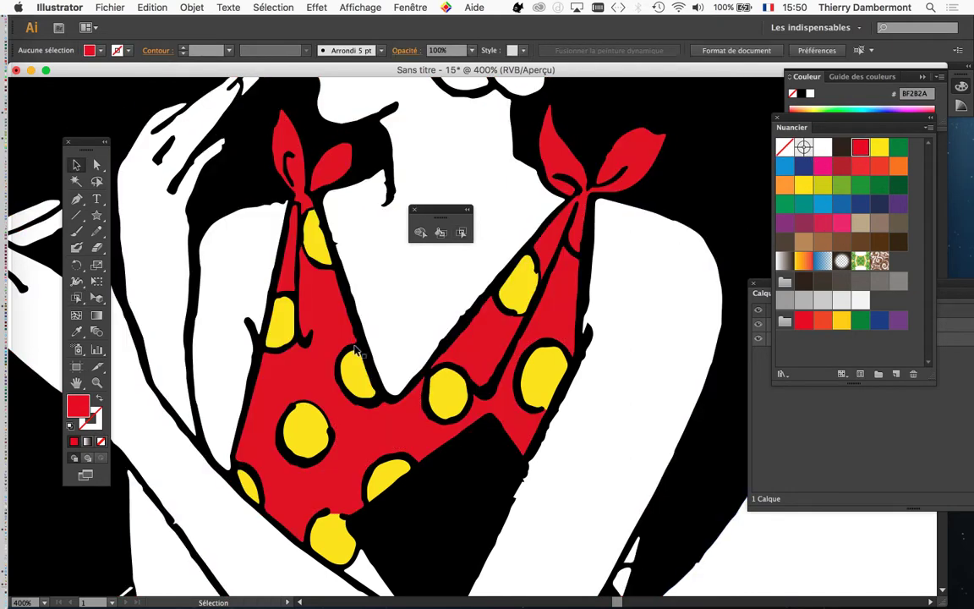
Step: Fill the small triangular piece of dress below the lowest bodice dot with the red swatch and deselect it
scroll(355, 351, "down", 1)
scroll(350, 573, "up", 1)
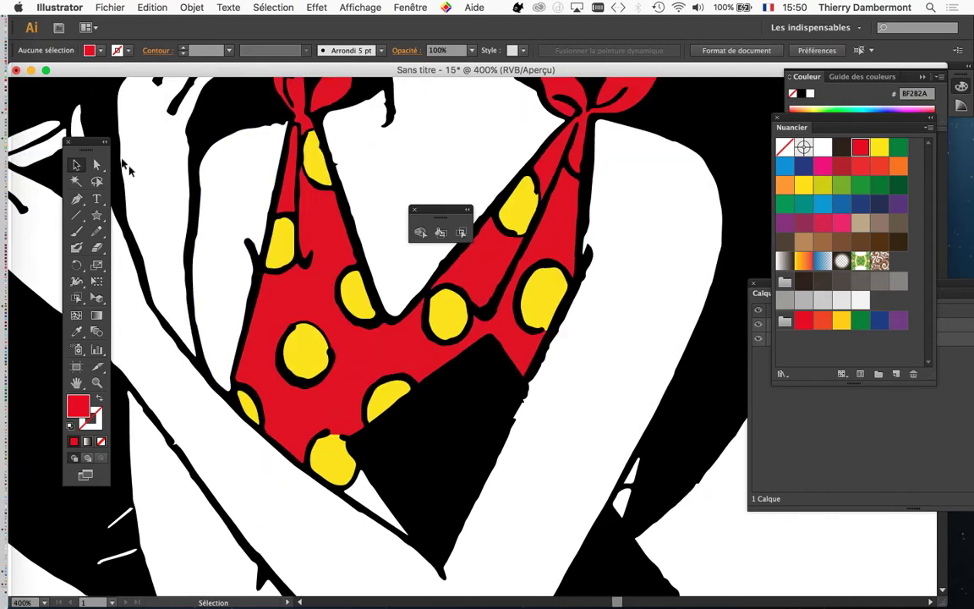
left_click(462, 233)
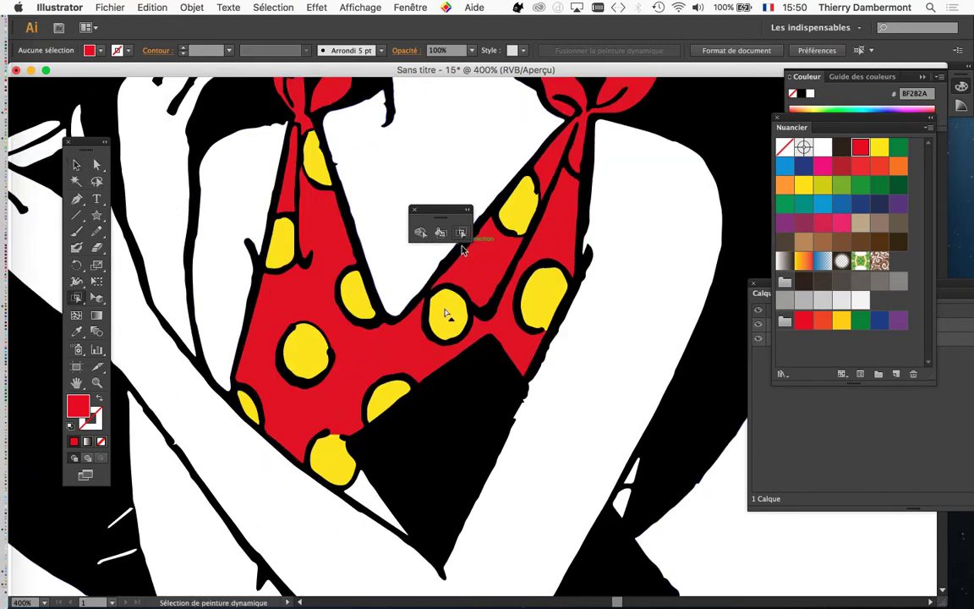
left_click(369, 499)
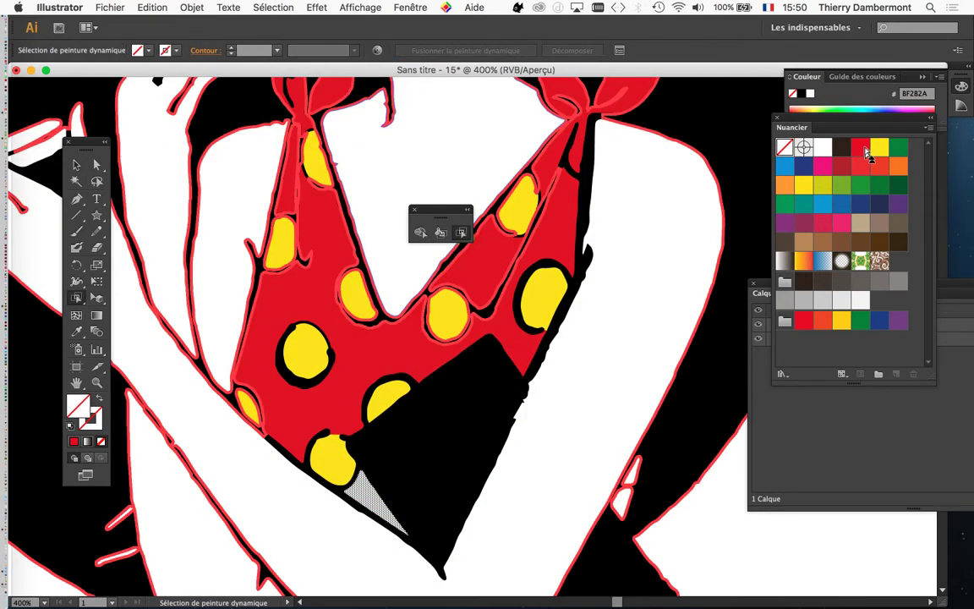
left_click(867, 152)
scroll(649, 346, "down", 2)
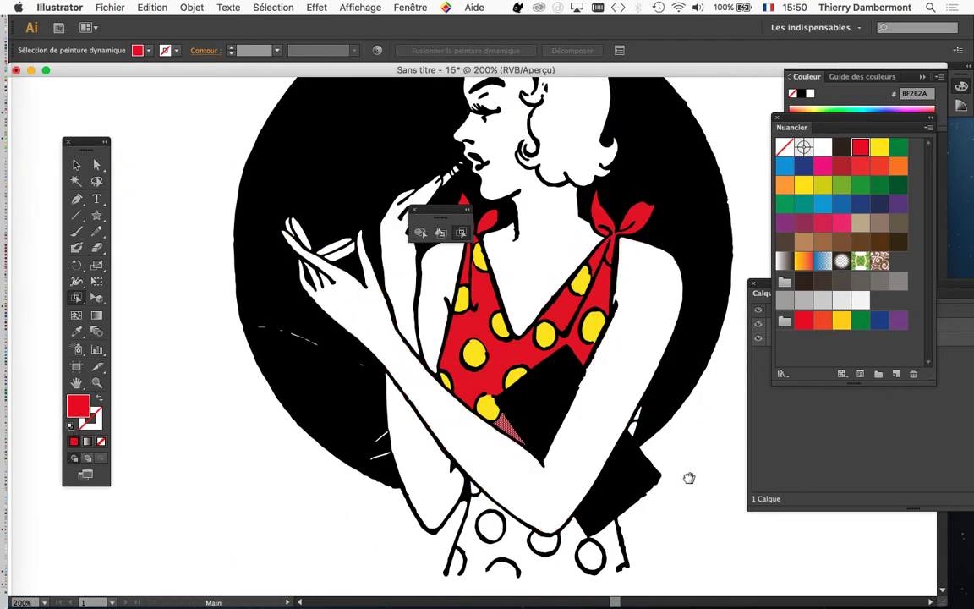
left_click_drag(689, 478, 583, 481)
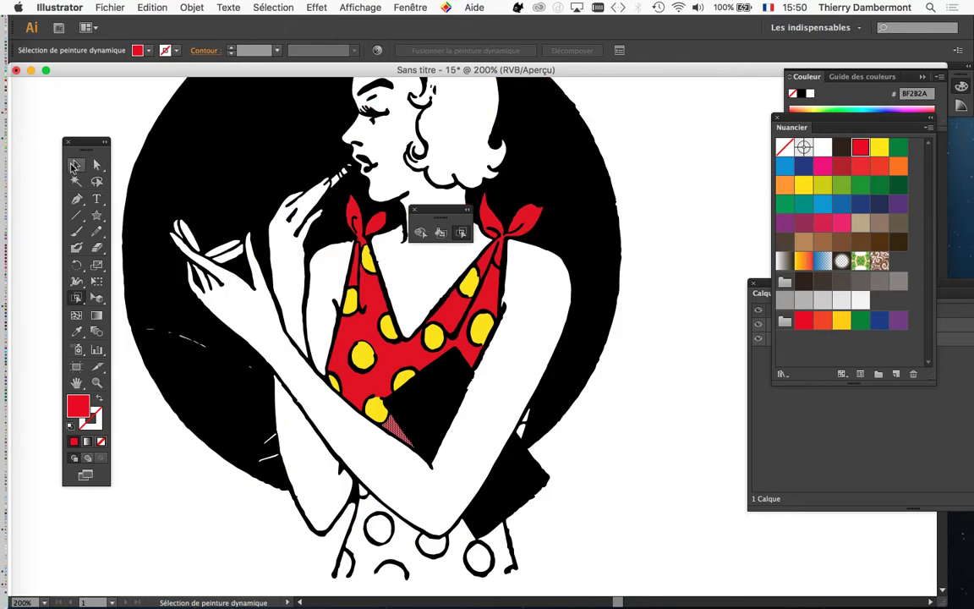
left_click(75, 166)
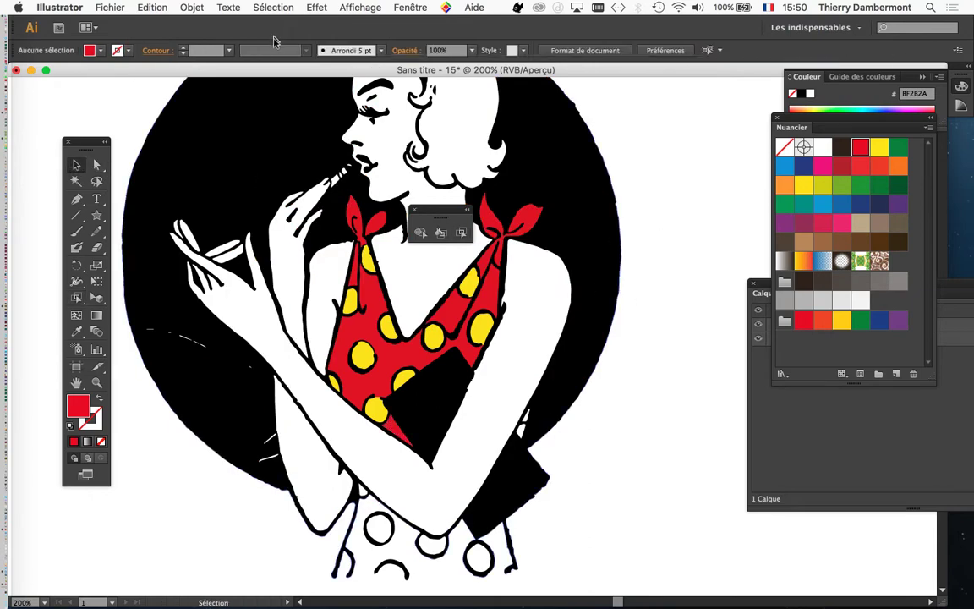
Step: Save the document as lipstick-01 in Adobe Illustrator (ai) format, accepting the default save options
left_click(110, 8)
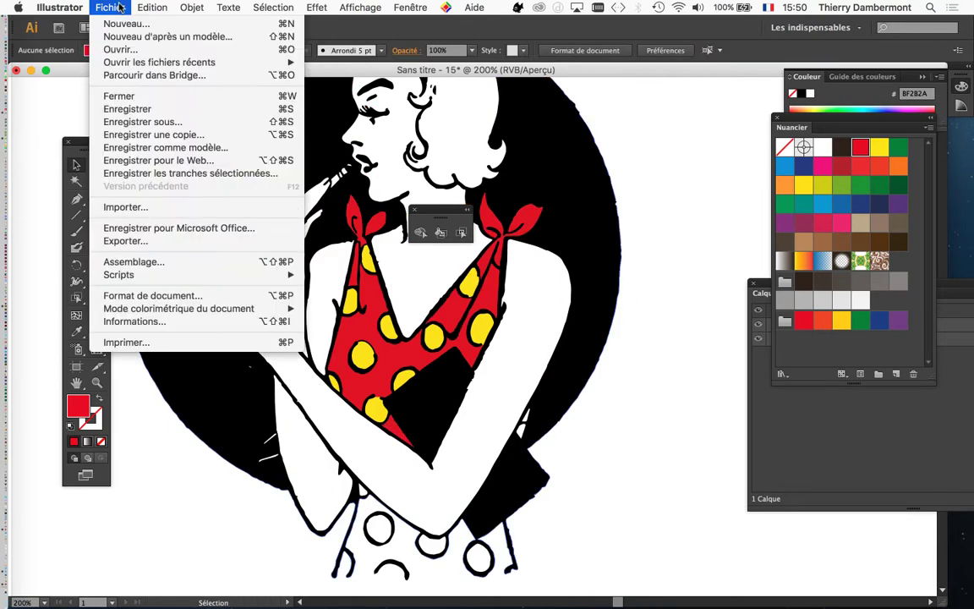
left_click(216, 125)
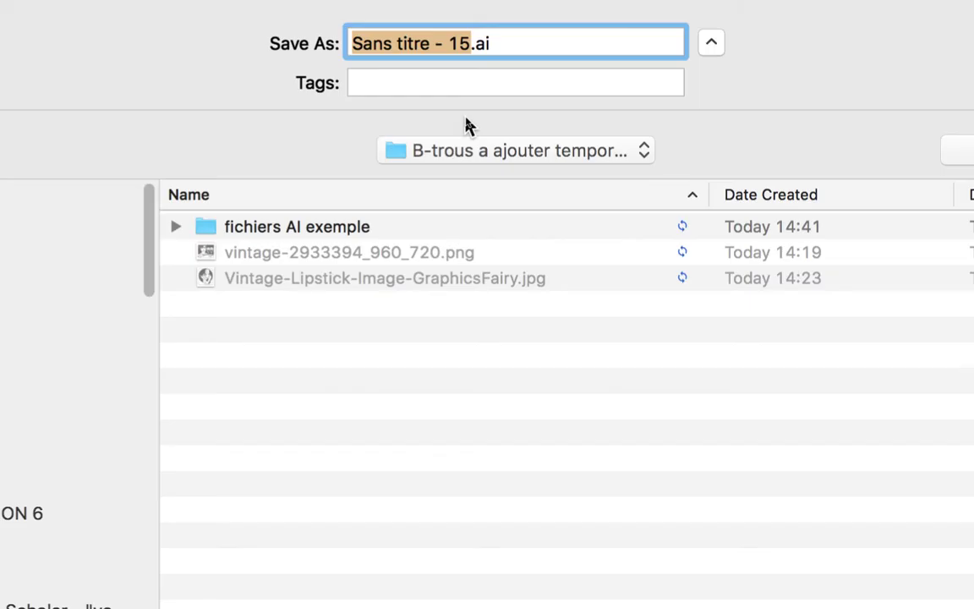
type("lipstick-01")
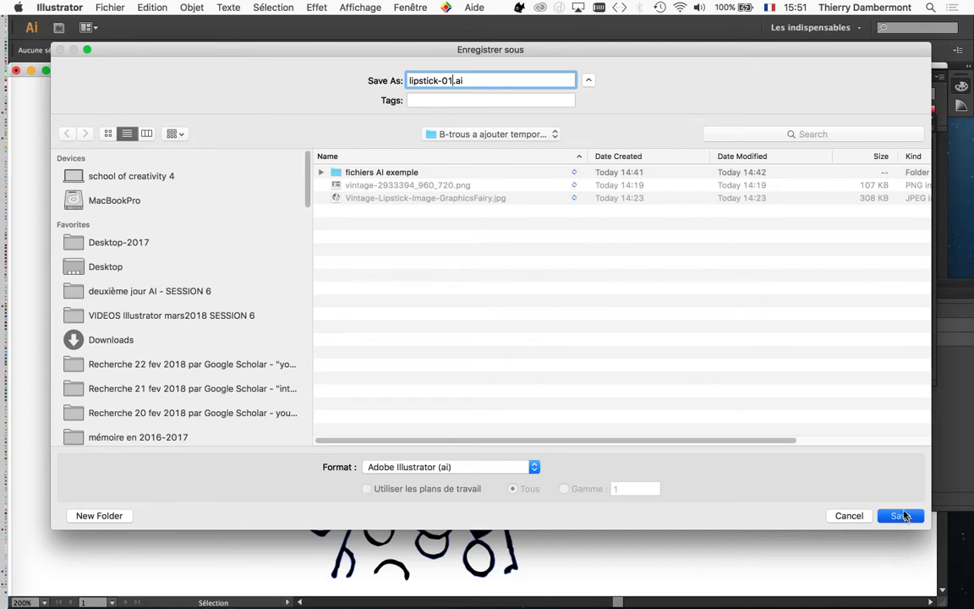
left_click(901, 515)
left_click(748, 517)
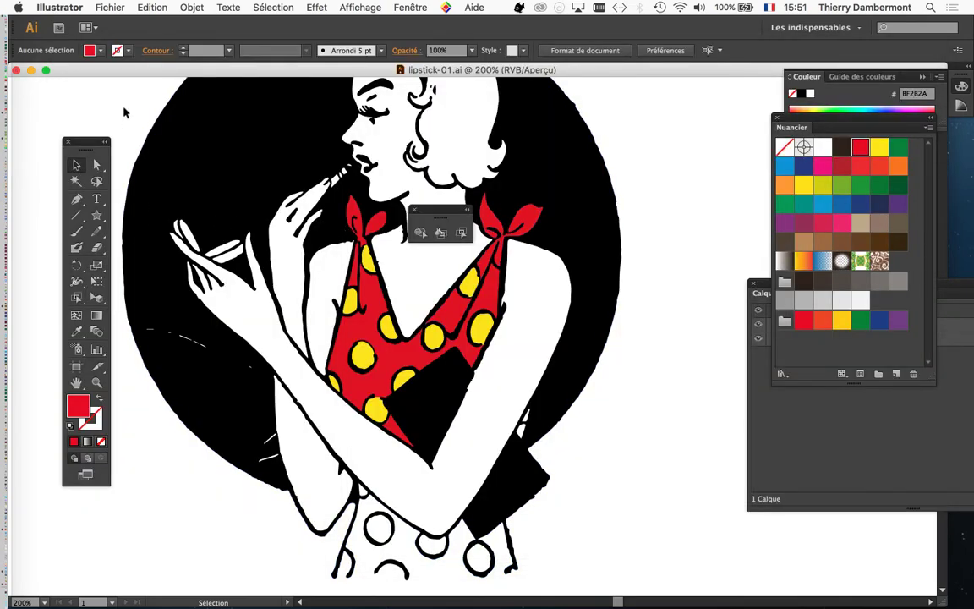
Step: Close the open half dot on the dress's left edge below the waist with a Pencil arc, and give it the near-black swatch as stroke
scroll(613, 427, "down", 1)
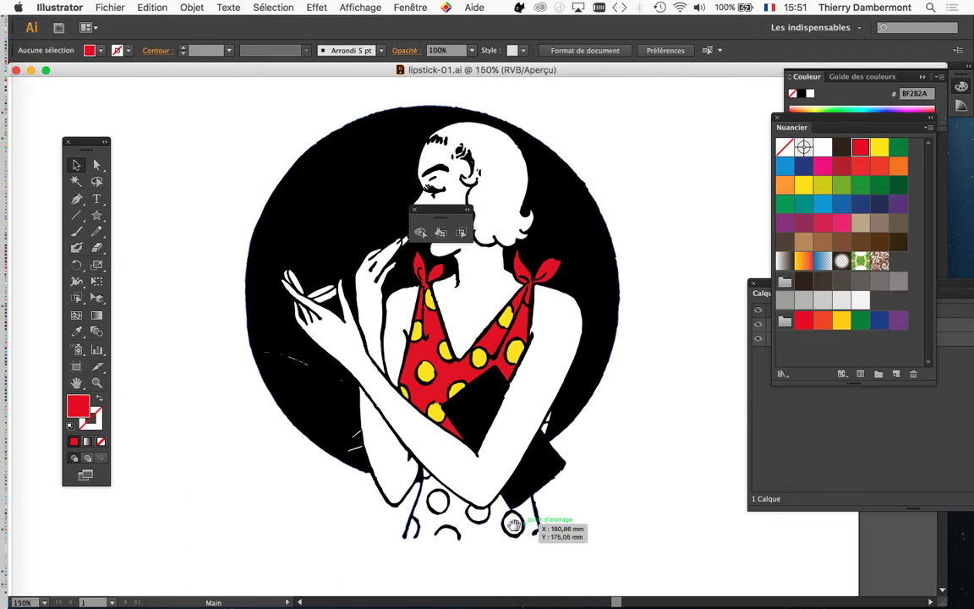
scroll(515, 517, "up", 1)
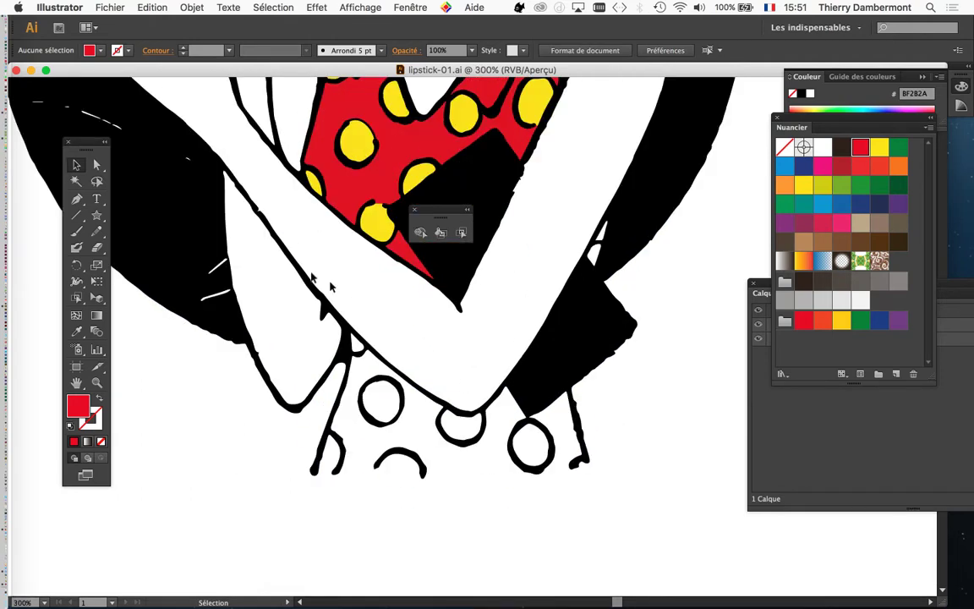
left_click(777, 118)
left_click(97, 232)
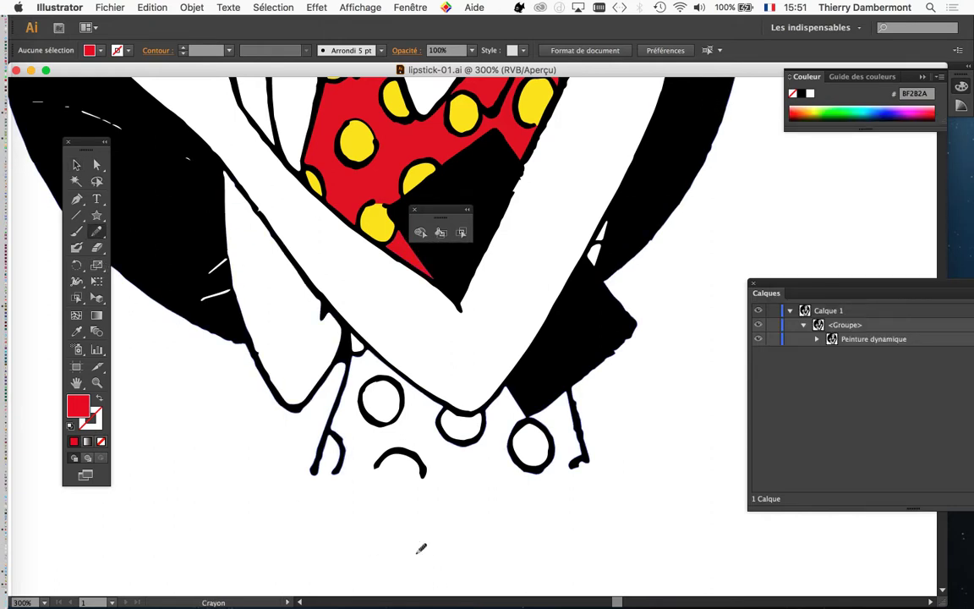
scroll(421, 548, "up", 1)
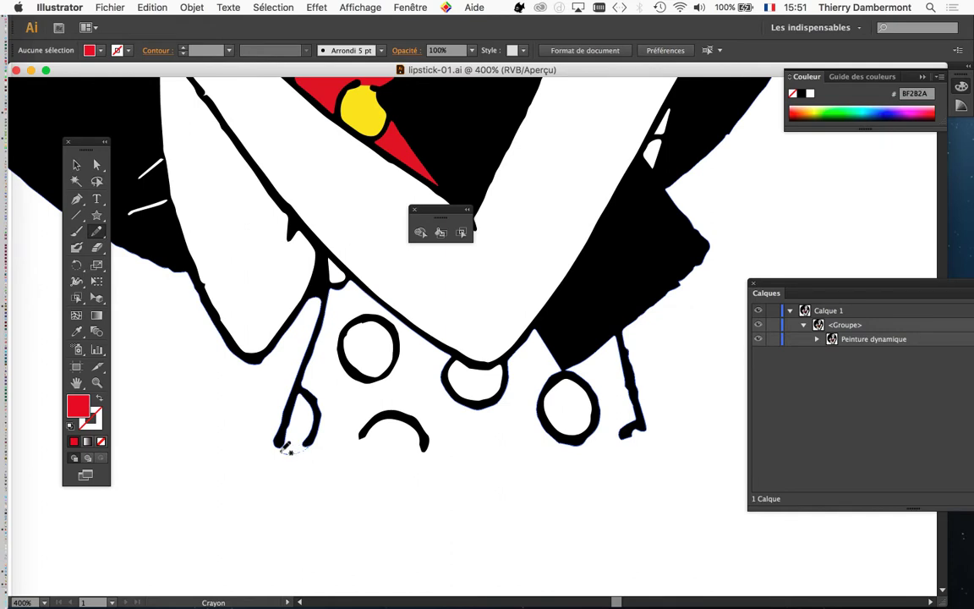
left_click_drag(285, 451, 310, 446)
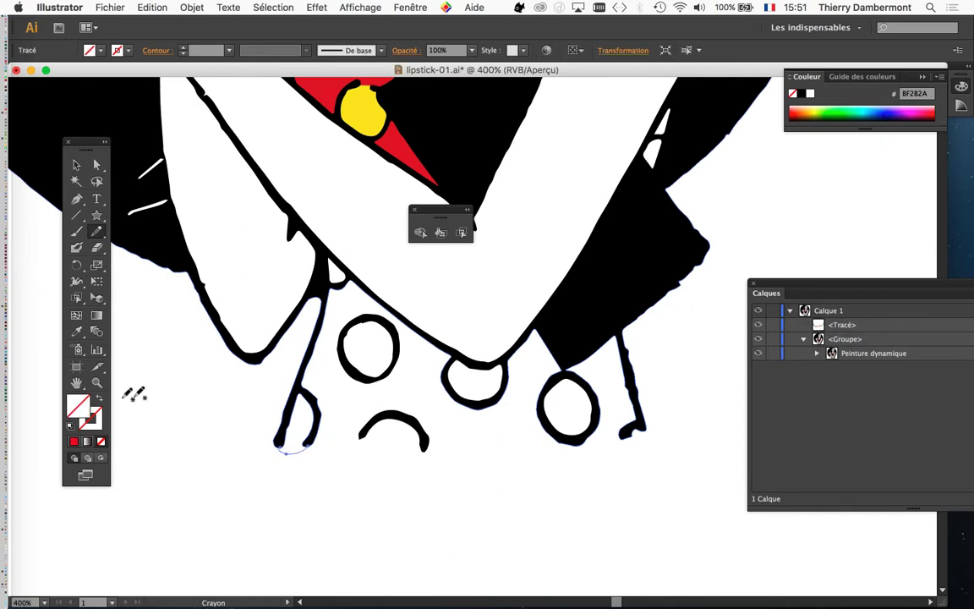
left_click(410, 7)
left_click(406, 331)
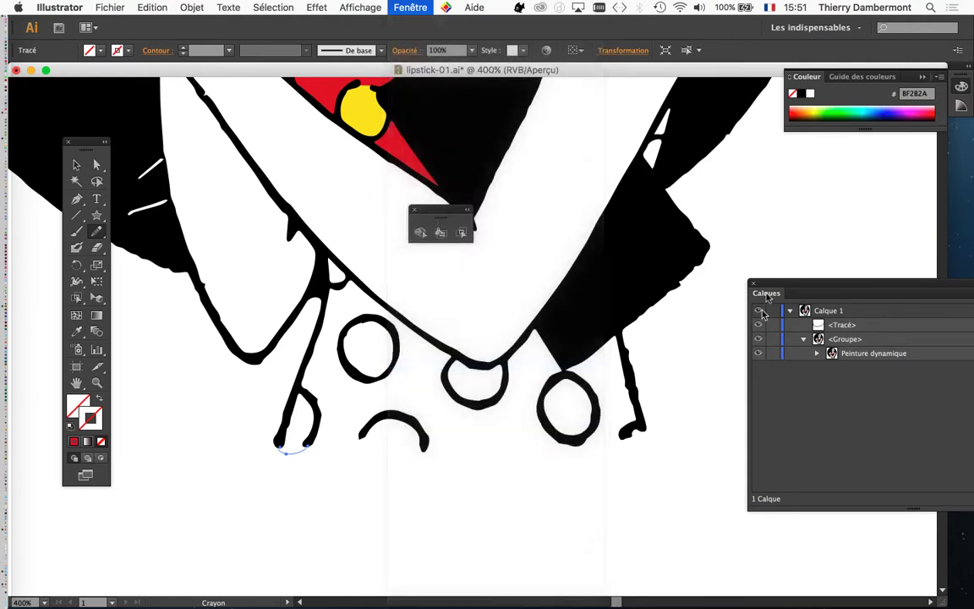
left_click_drag(802, 119, 562, 145)
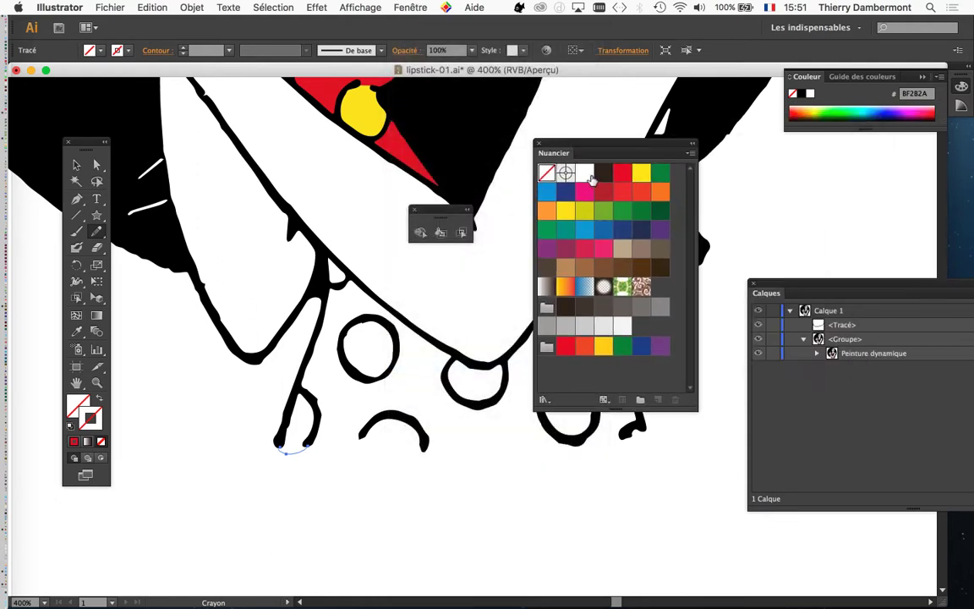
left_click(603, 175)
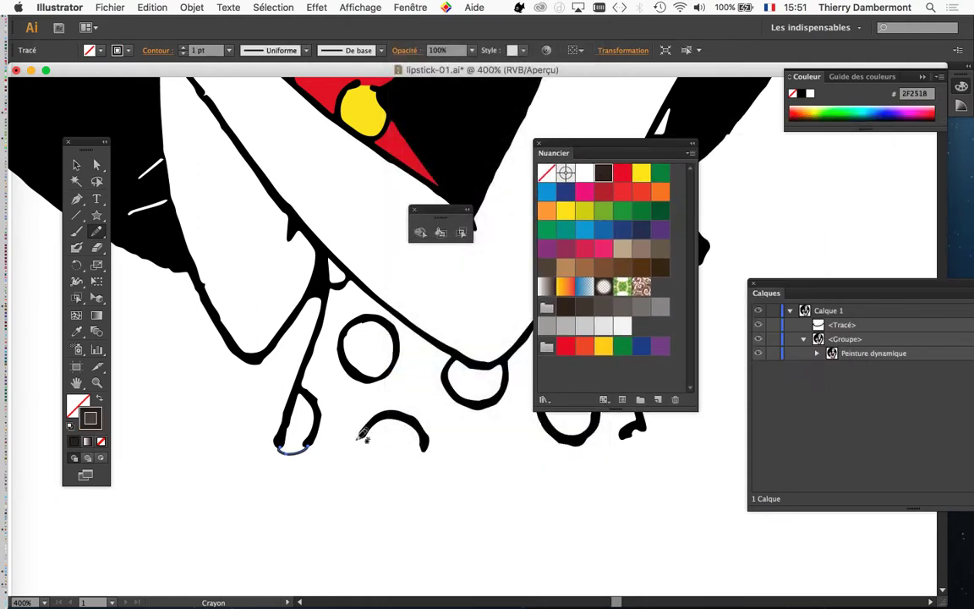
Step: Complete the open dot in the middle of the skirt and draw a small dot at its right edge with the Pencil tool
left_click_drag(427, 447, 428, 443)
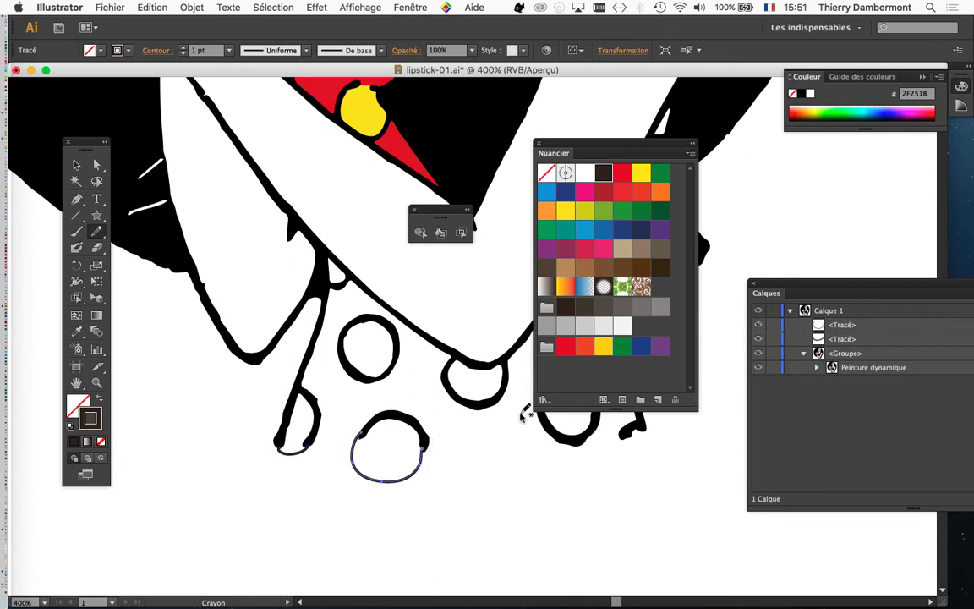
left_click_drag(581, 146, 796, 163)
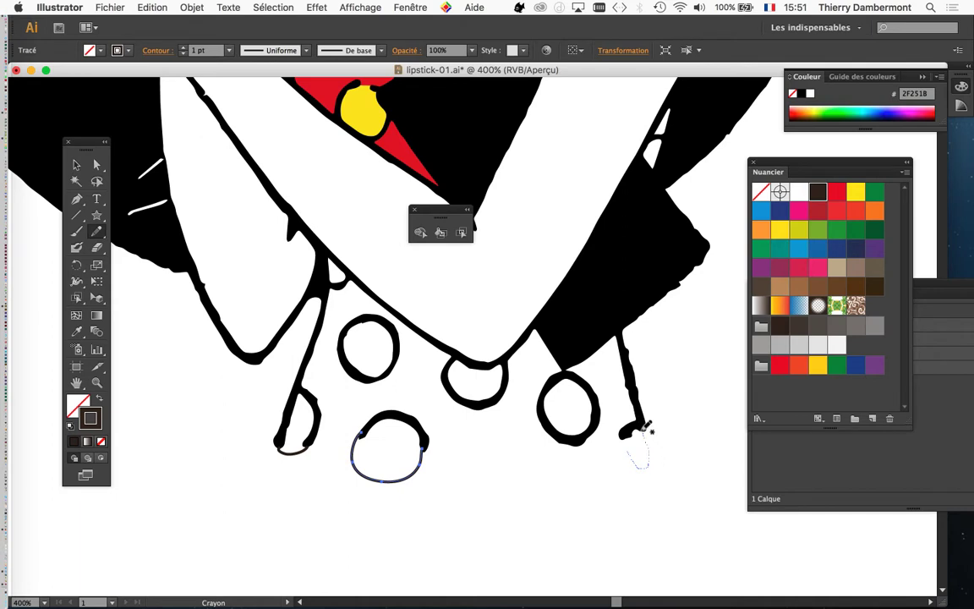
left_click_drag(648, 428, 643, 427)
Step: Reposition the Nuancier and Calques panels, and move the three new dot paths into the Peinture dynamique group
left_click(77, 166)
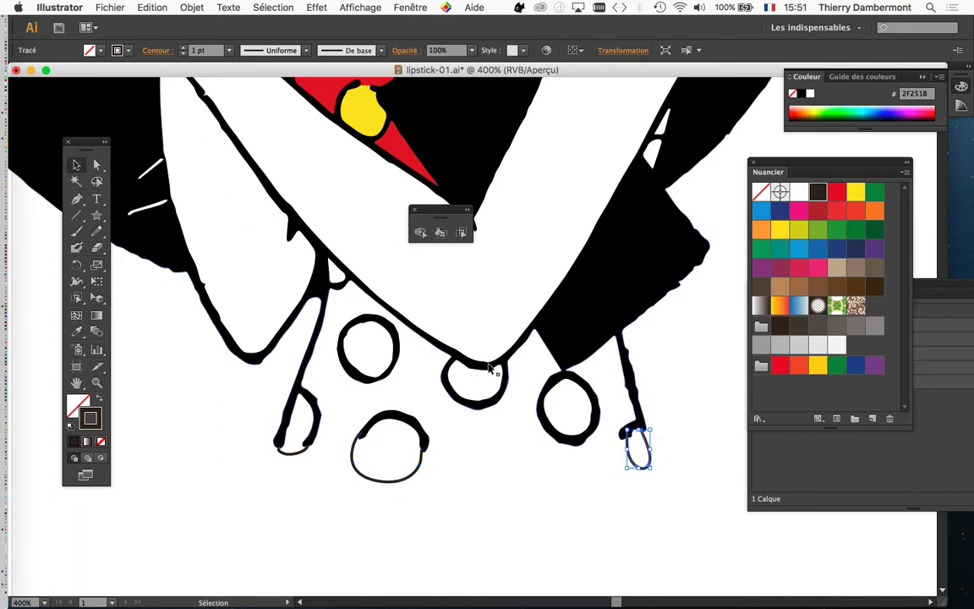
left_click_drag(869, 165, 525, 505)
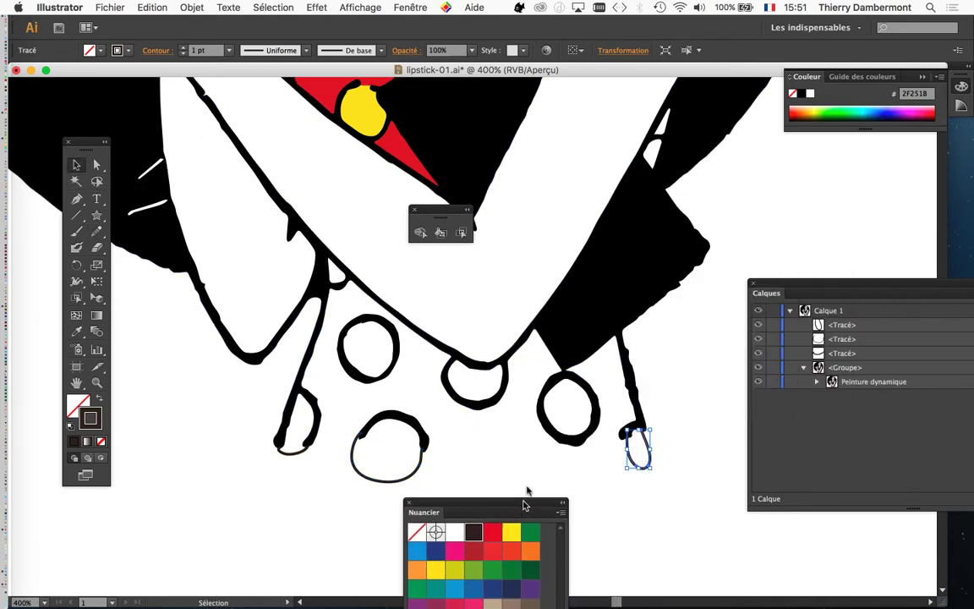
left_click_drag(767, 295, 703, 184)
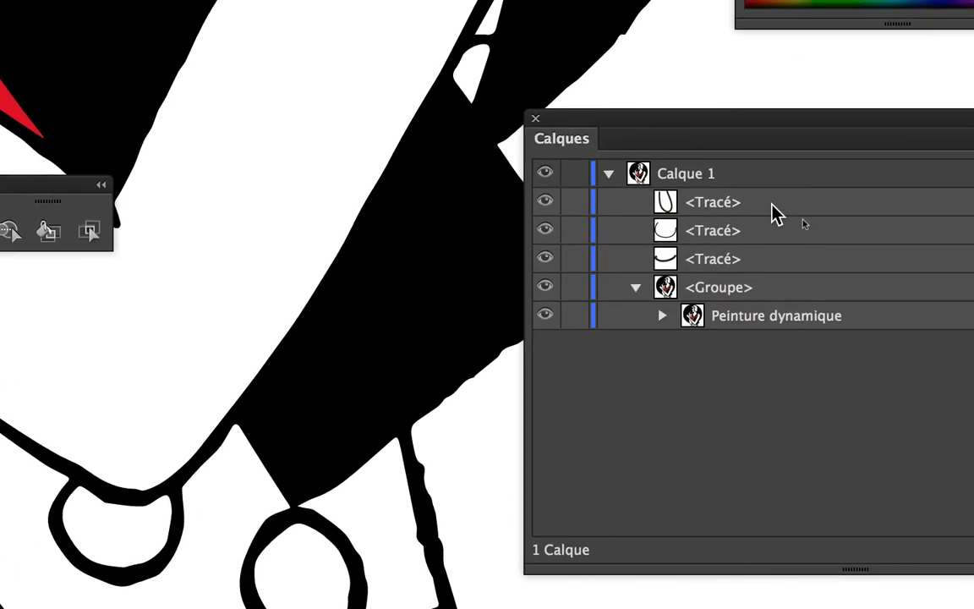
left_click(896, 266)
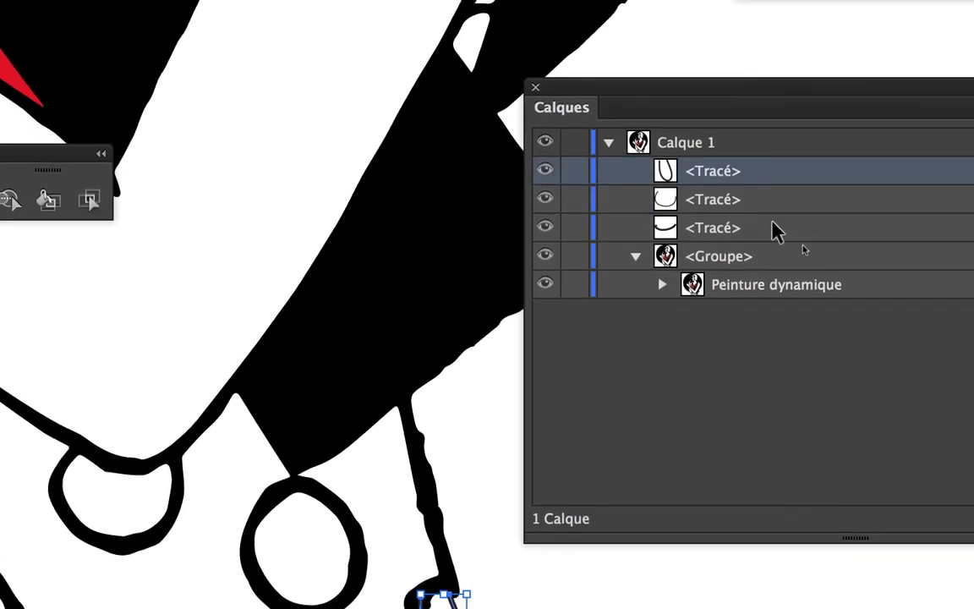
left_click(901, 321, "shift")
left_click_drag(778, 233, 817, 281)
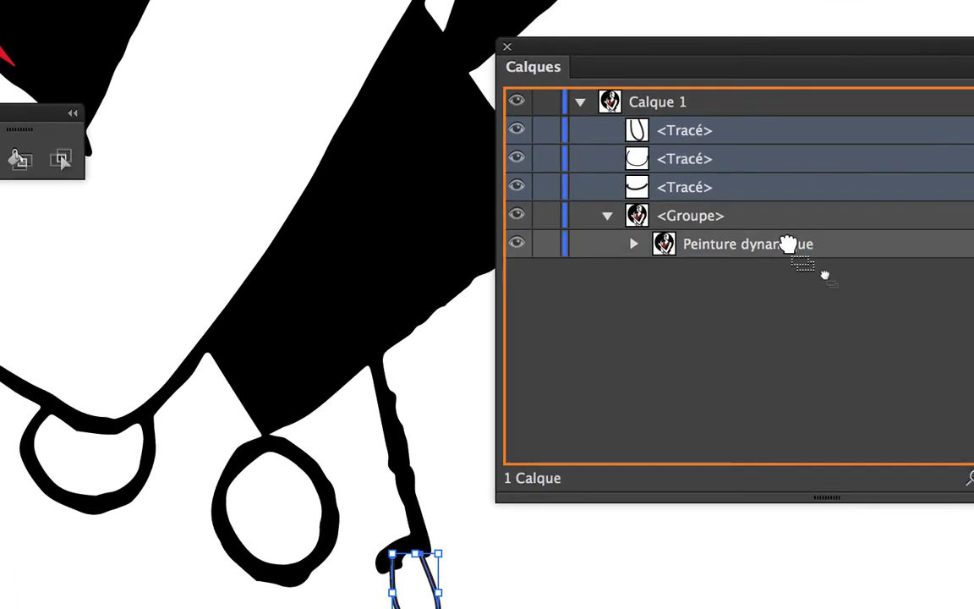
left_click_drag(789, 244, 789, 248)
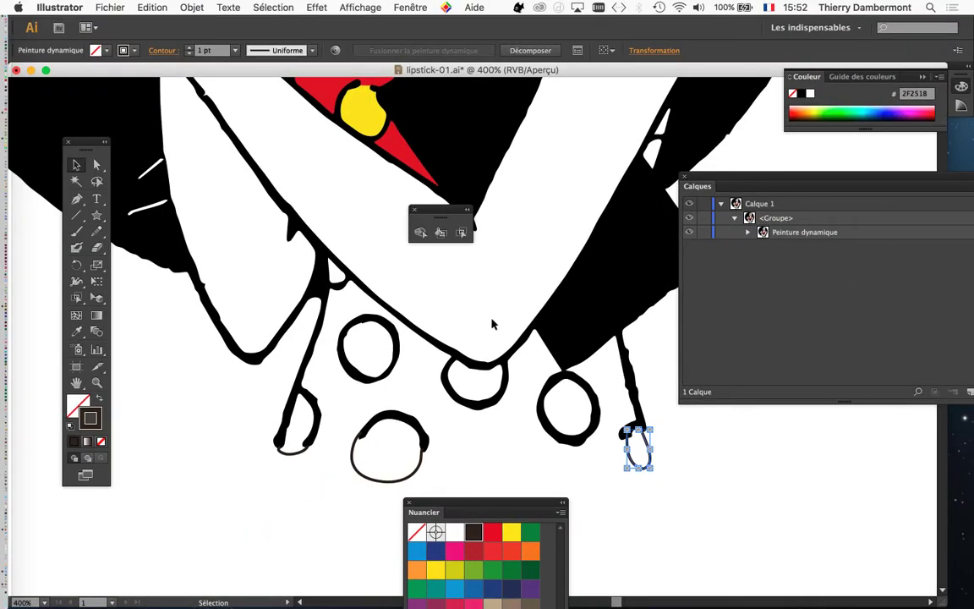
Step: Draw a flared skirt outline with the Pencil tool joining both open dress edges below the waist, and move it into the Peinture dynamique group
key("super+minus")
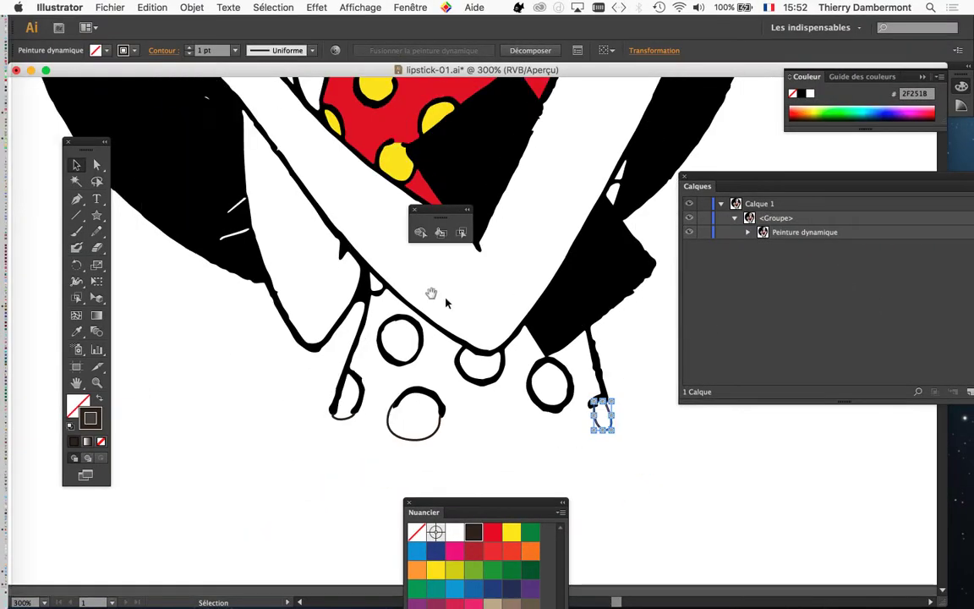
left_click_drag(377, 250, 333, 121)
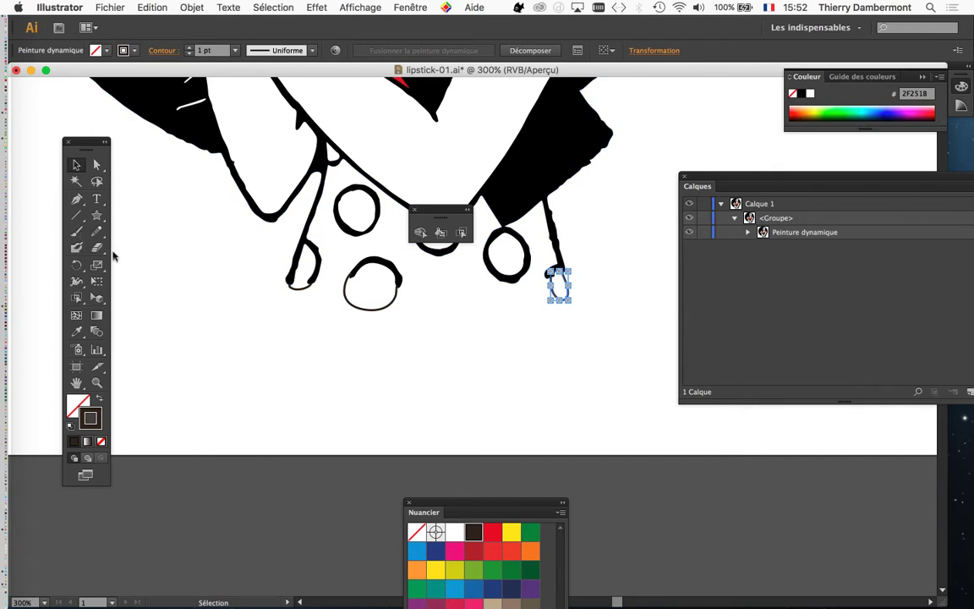
left_click(96, 231)
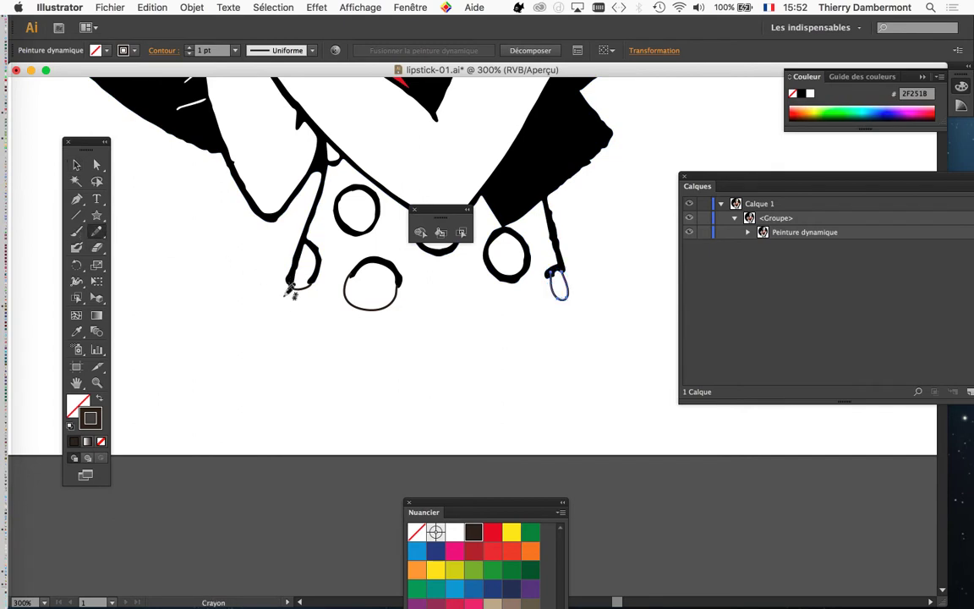
left_click_drag(290, 291, 218, 498)
left_click_drag(283, 526, 630, 546)
left_click_drag(560, 271, 561, 274)
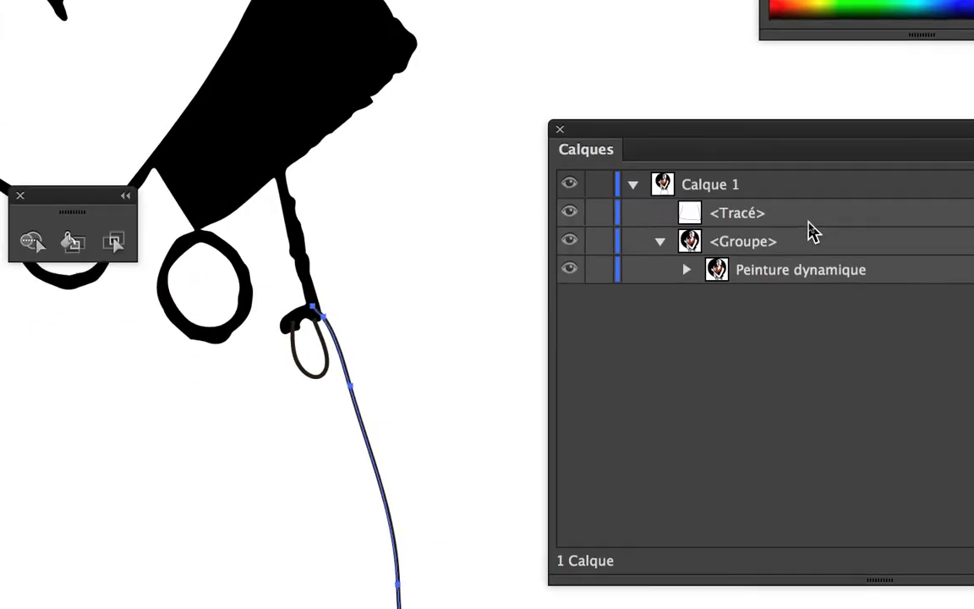
left_click(808, 219)
mouse_move(808, 228)
left_mouse_down()
mouse_move(825, 273)
mouse_move(811, 240)
mouse_move(818, 247)
left_mouse_up()
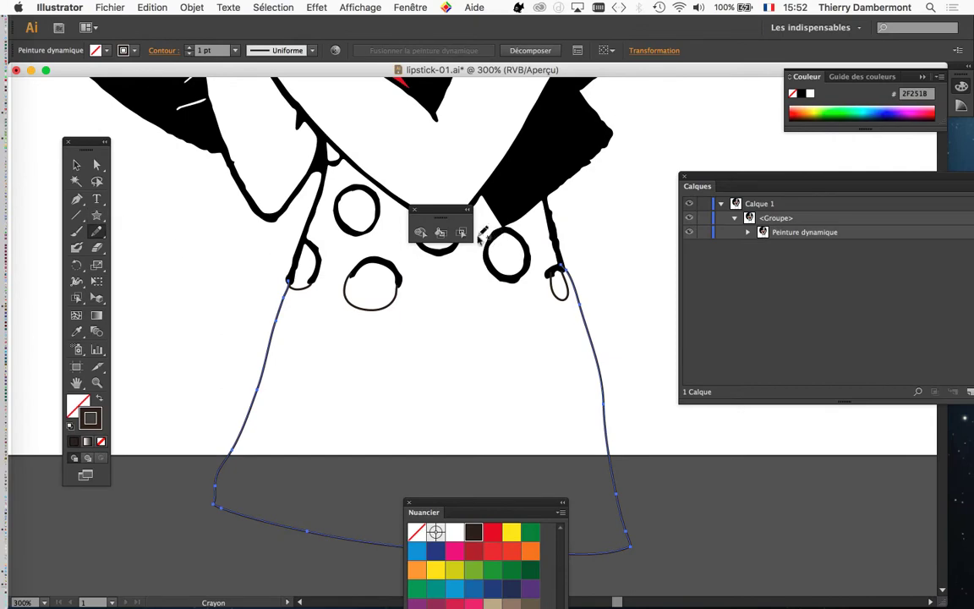
Step: Select the skirt fabric around the dots with the Live Paint Selection tool and fill it with the red swatch
key("shift+l")
left_click(476, 310)
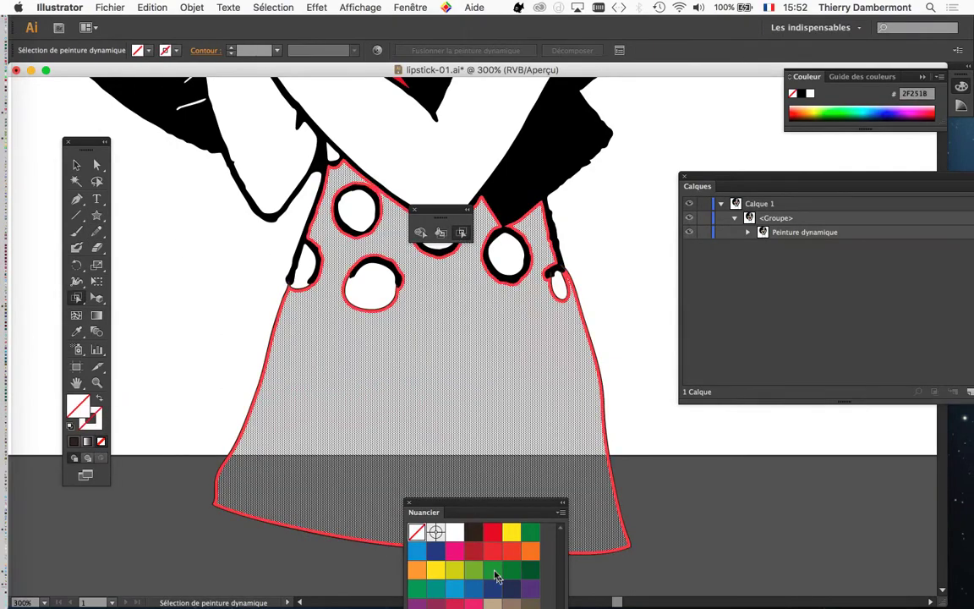
left_click(496, 543)
Step: Select the skirt's polka dots except the one under the crossed arms, fill them with the yellow swatch, and deselect them
left_click(371, 283)
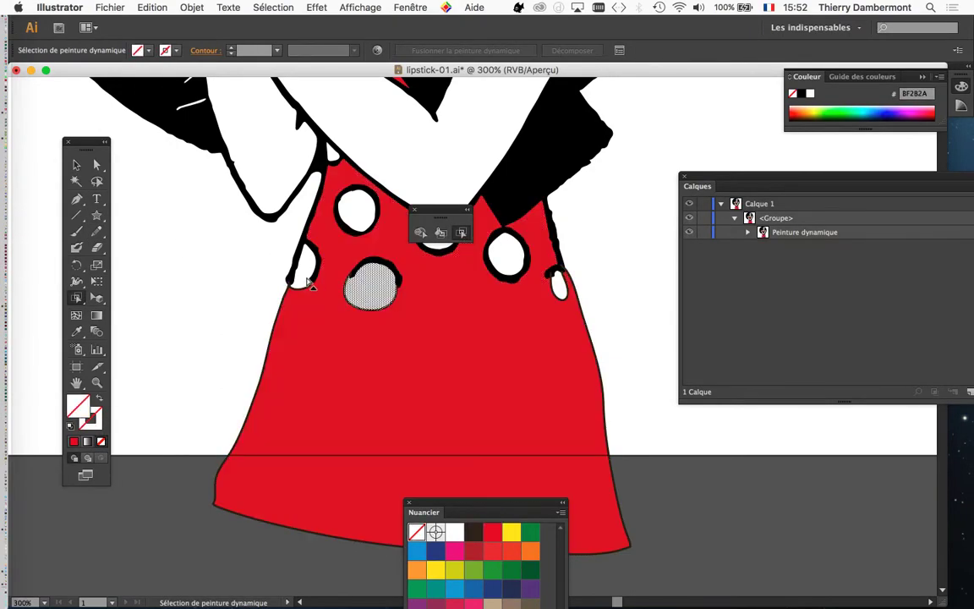
left_click(303, 279, "shift")
left_click(350, 208, "shift")
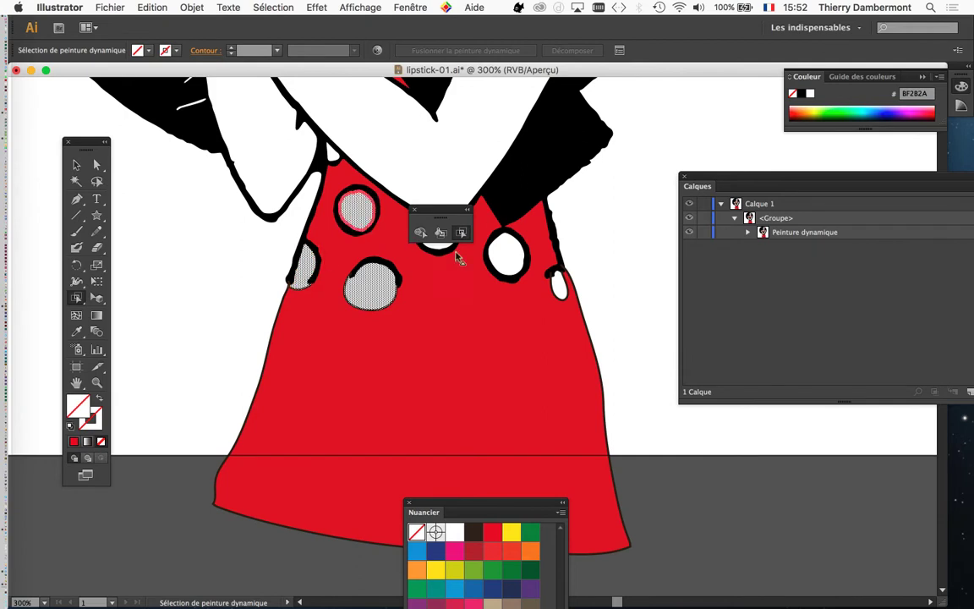
left_click(506, 260, "shift")
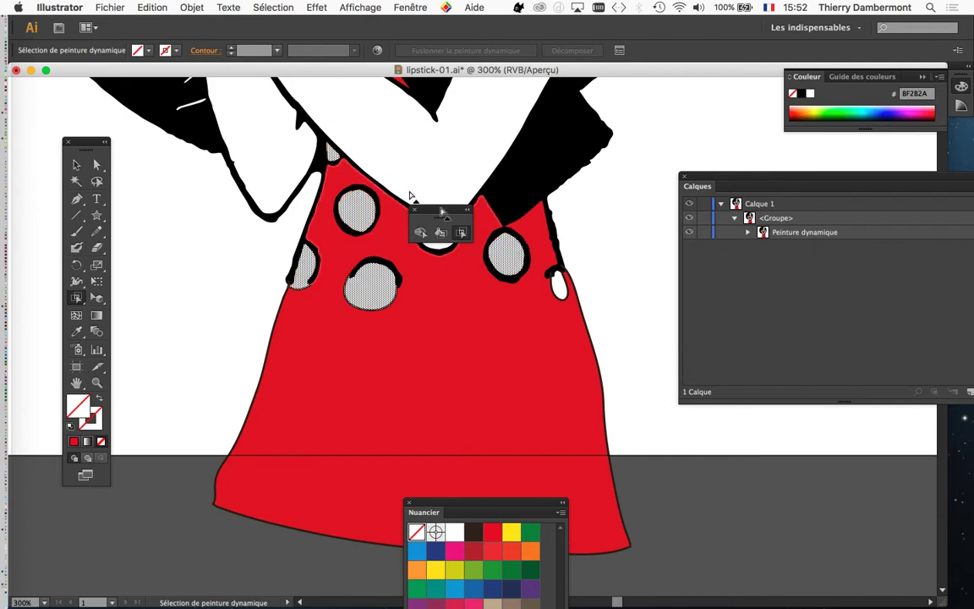
left_click(561, 288, "shift")
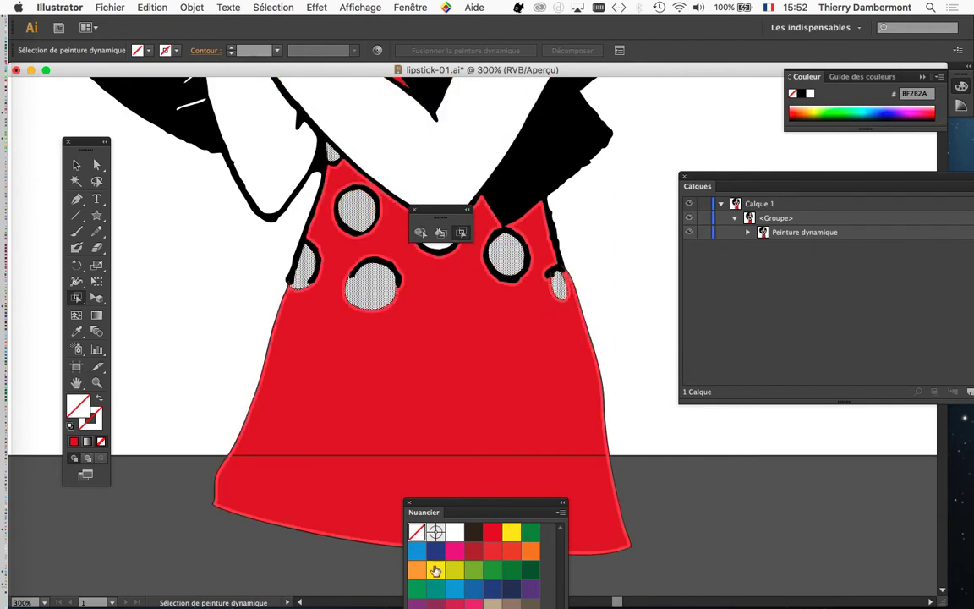
left_click(434, 571)
left_click(76, 164)
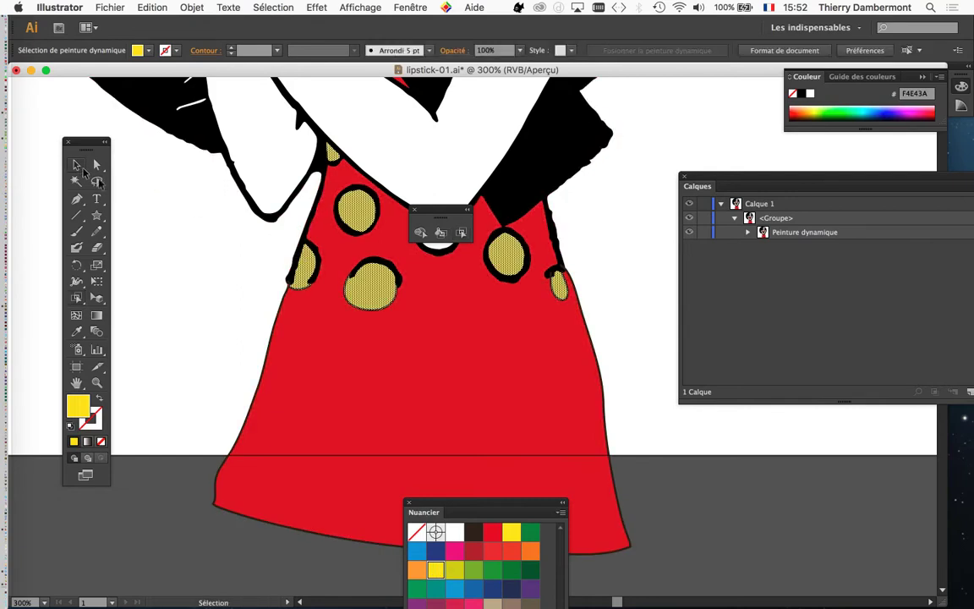
left_click(213, 294)
Step: Fill the remaining white dot just below the crossed arms with the yellow swatch using Live Paint Selection
scroll(439, 425, "down", 1)
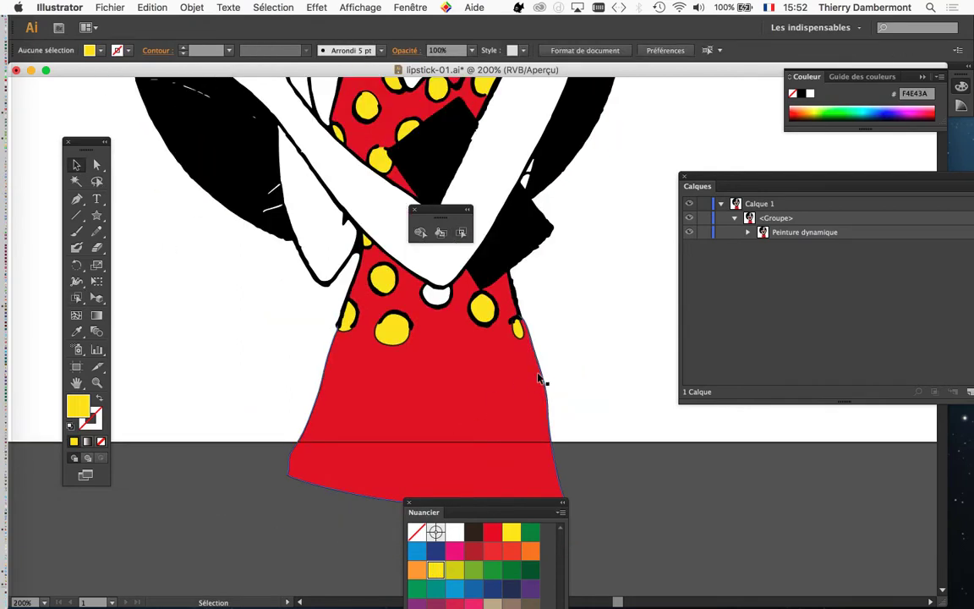
left_click(461, 233)
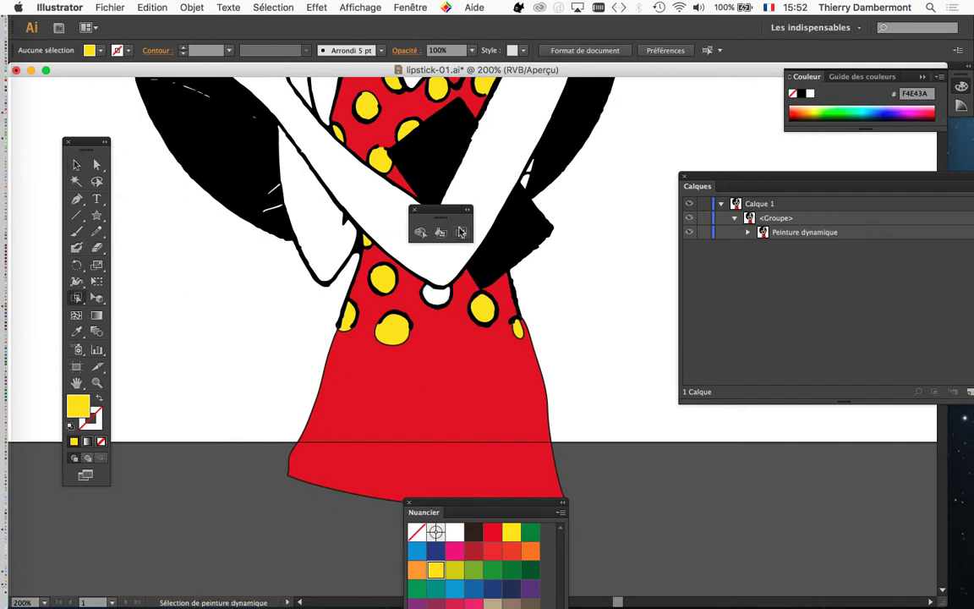
left_click(436, 297)
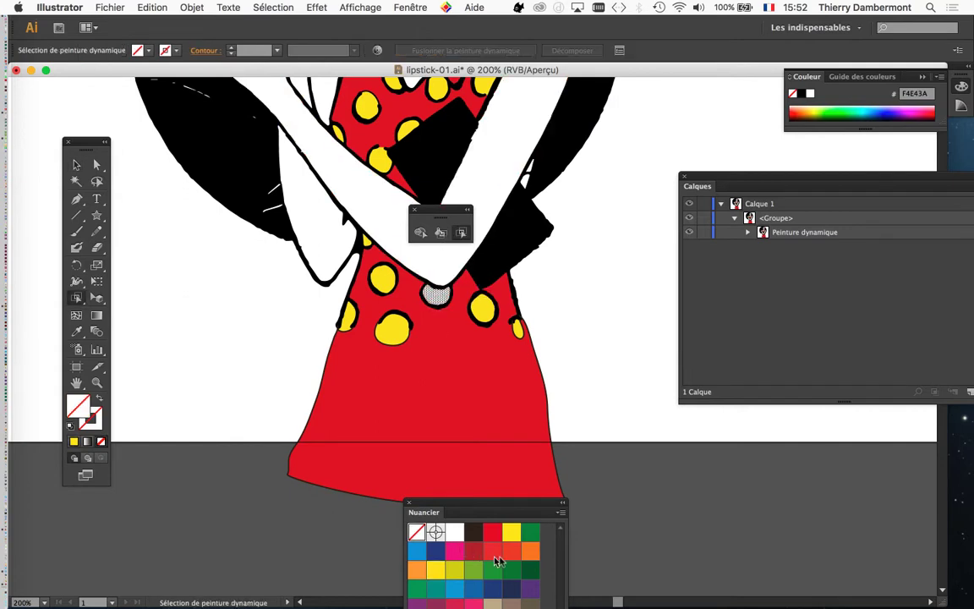
left_click(436, 571)
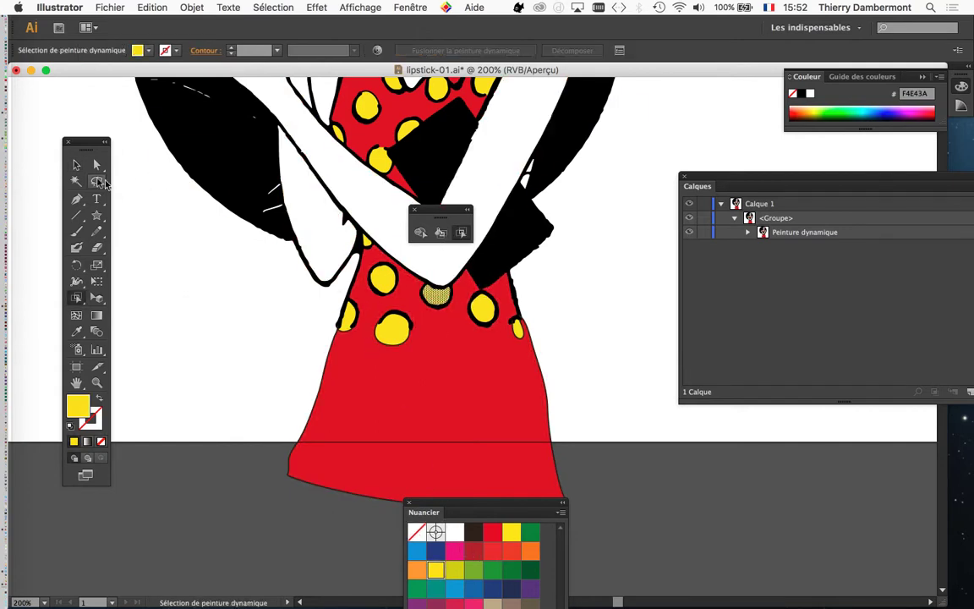
Step: Switch to the Selection tool with nothing selected and save the coloured lipstick-01.ai document
left_click(77, 167)
scroll(234, 331, "down", 1)
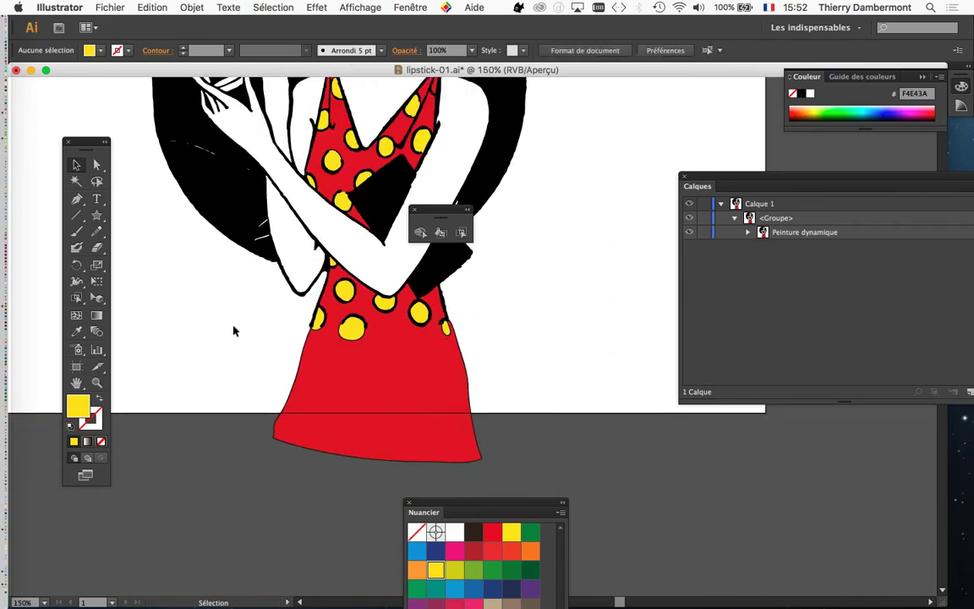
scroll(265, 342, "down", 1)
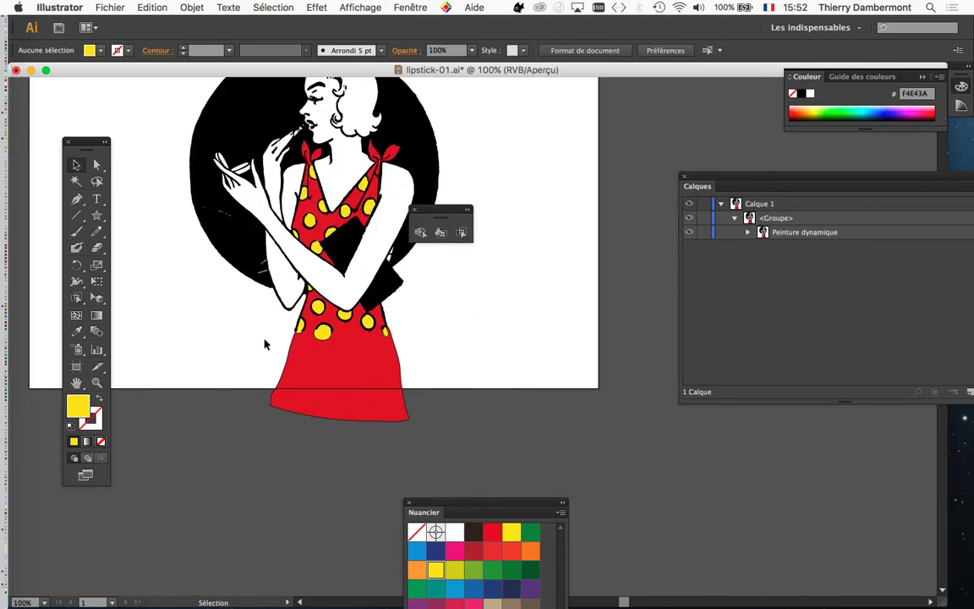
left_click(123, 7)
left_click(127, 104)
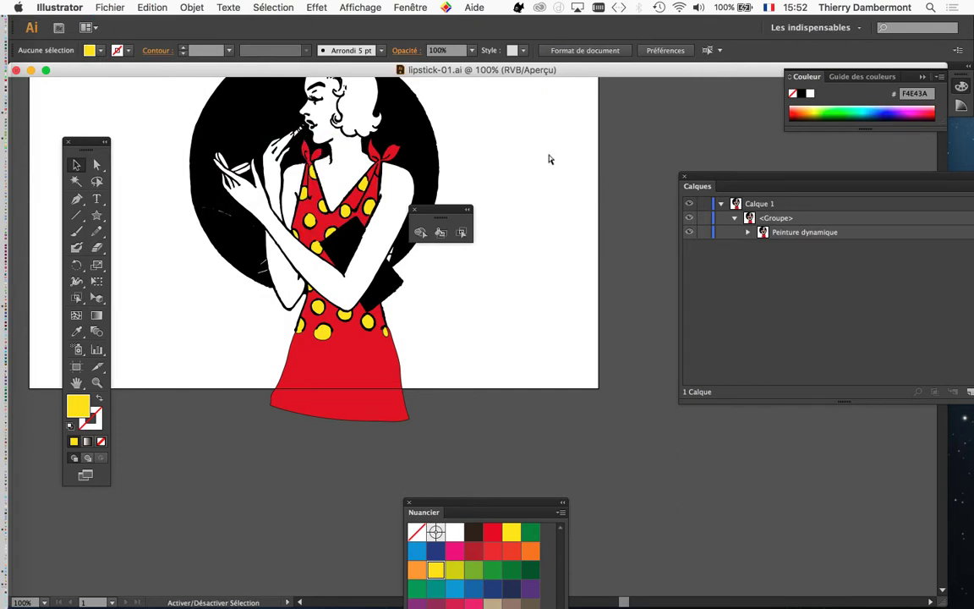
scroll(492, 309, "up", 3)
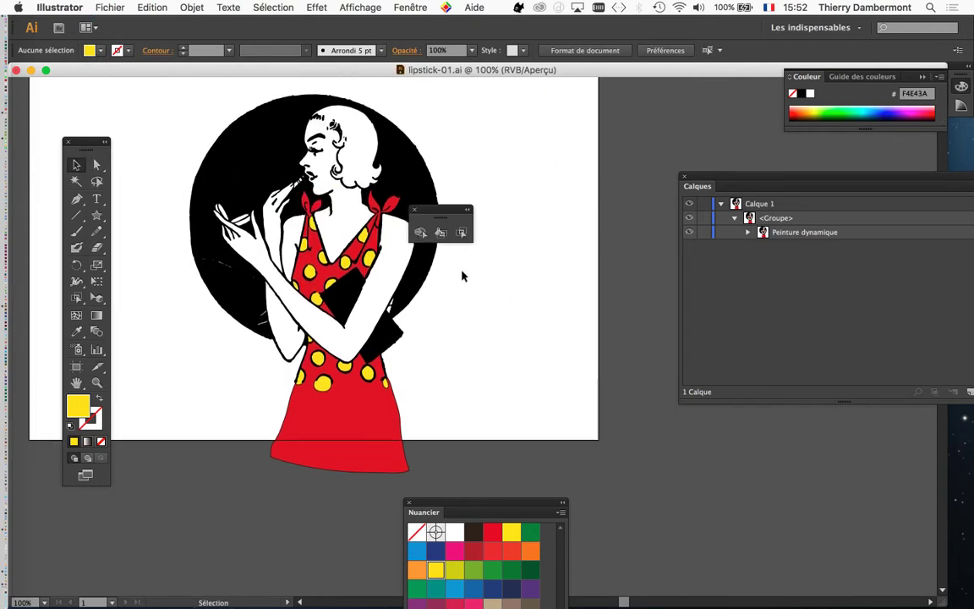
Step: Examine at close range how the pencil strokes close the yellow polka dots on the bodice, and review the whole figure
scroll(311, 275, "up", 5)
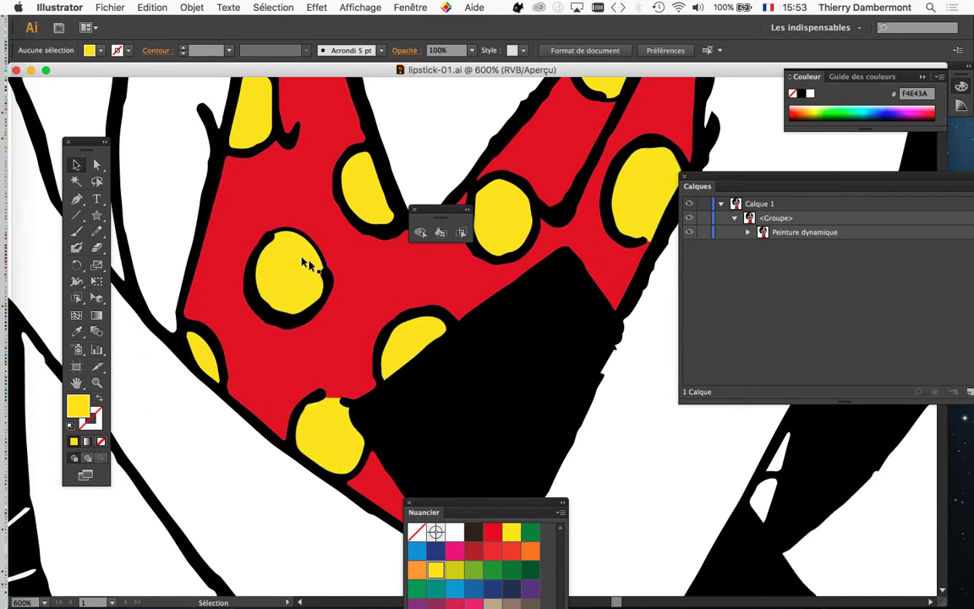
scroll(306, 264, "down", 3)
scroll(294, 249, "up", 5)
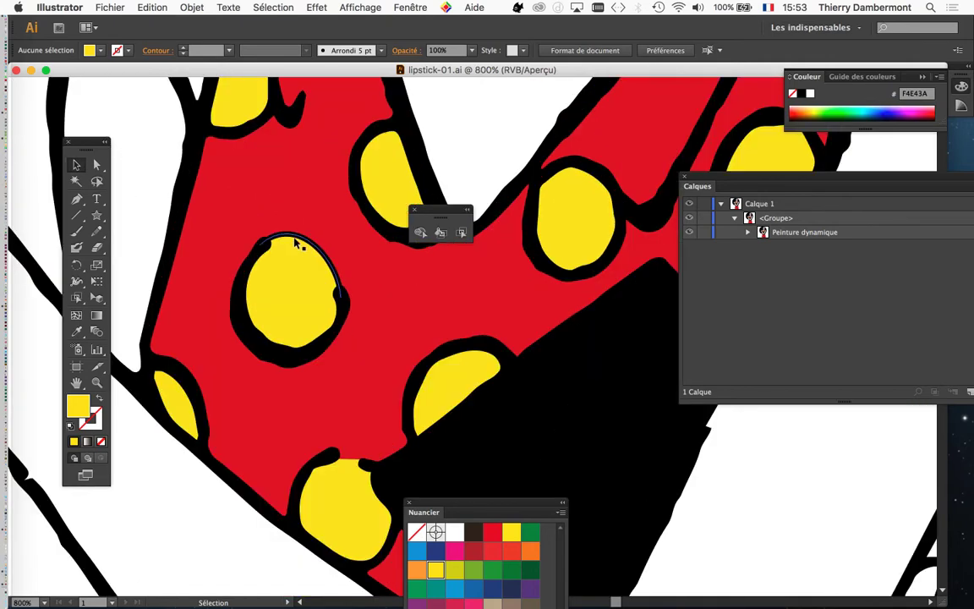
scroll(341, 253, "down", 2)
scroll(341, 254, "down", 3)
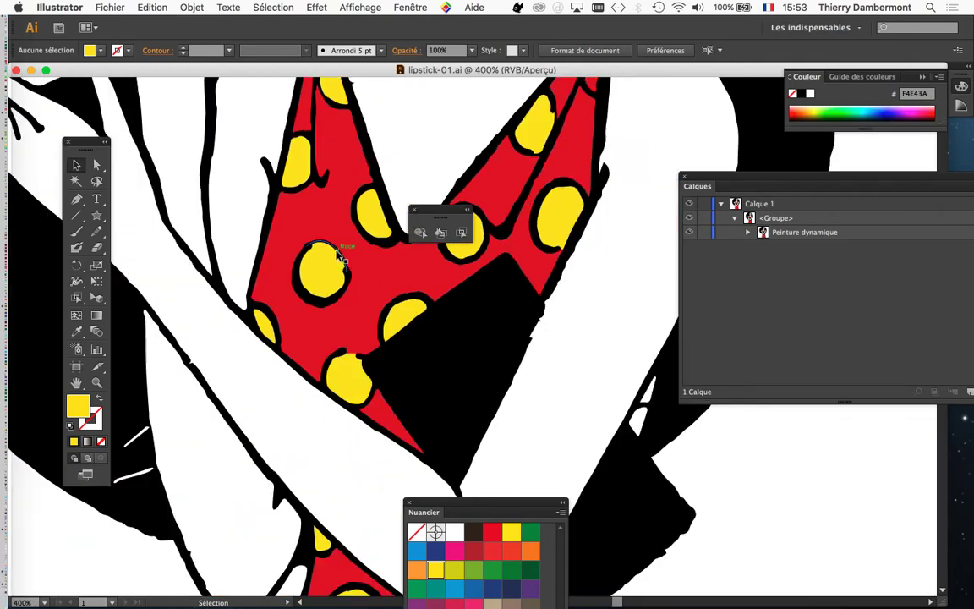
scroll(339, 254, "down", 1)
scroll(339, 254, "down", 2)
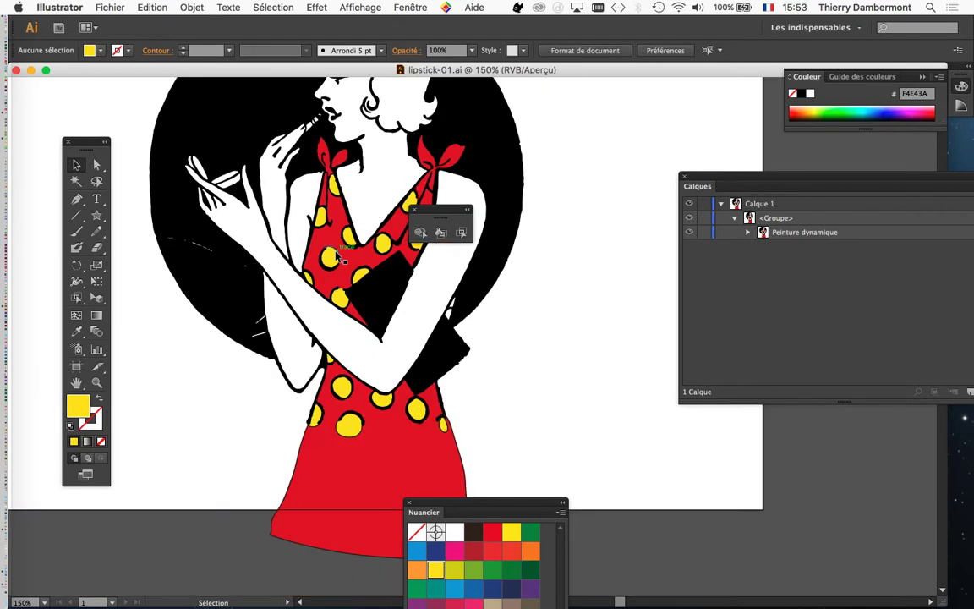
scroll(341, 256, "down", 1)
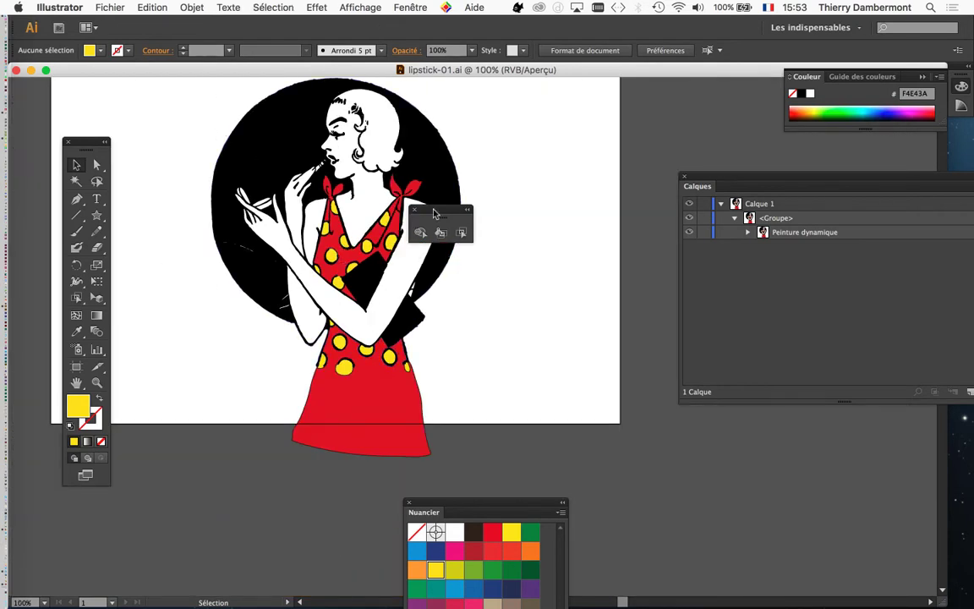
Step: Move the floating Live Paint tools panel off the figure, reposition the Calques panel, and return to the lipstick-01.ai document
left_click_drag(441, 210, 589, 141)
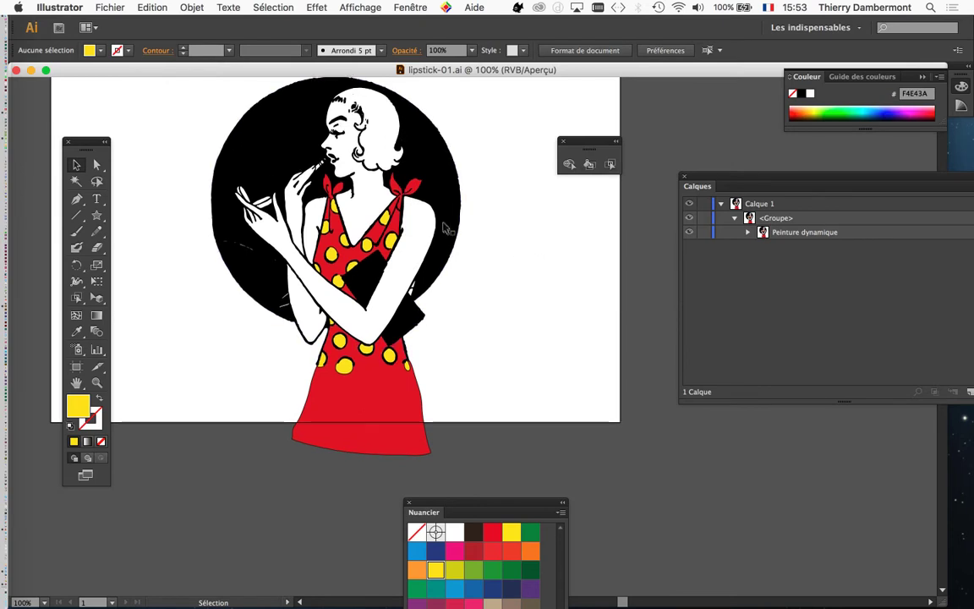
left_click_drag(823, 178, 671, 214)
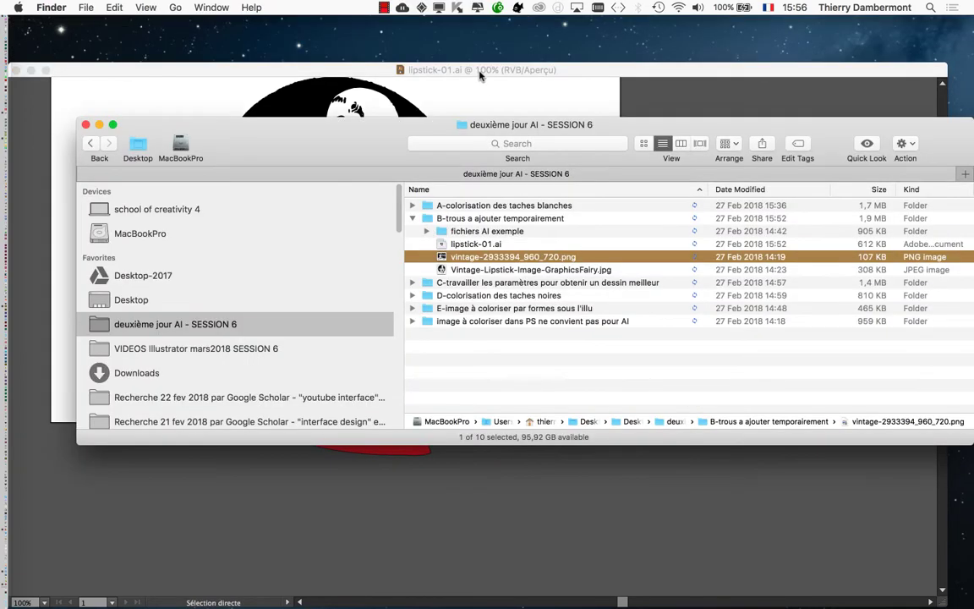
left_click(480, 76)
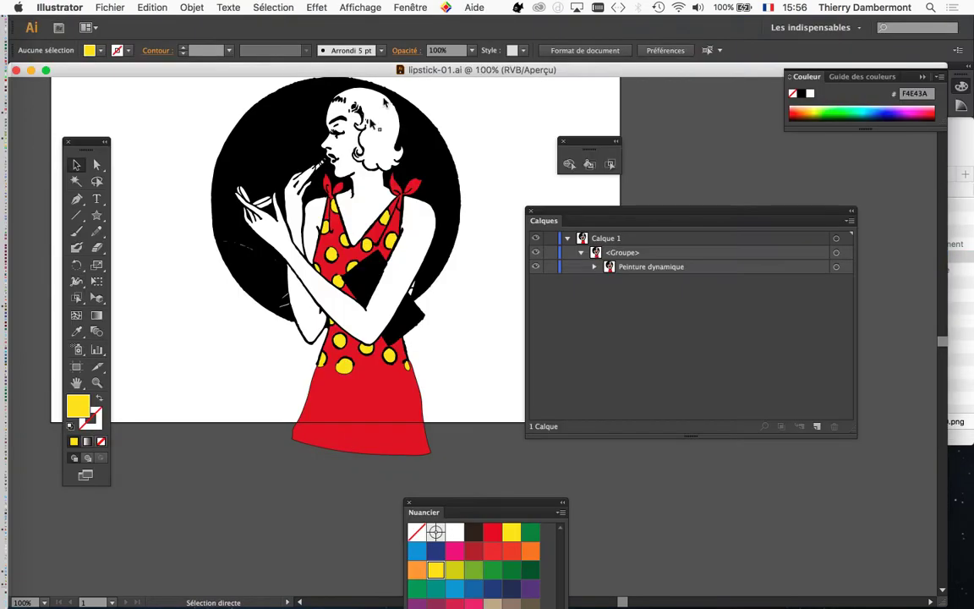
Step: Create a new landscape A4 document, 297 × 210 mm, in RVB mode with one artboard
scroll(334, 260, "up", 2)
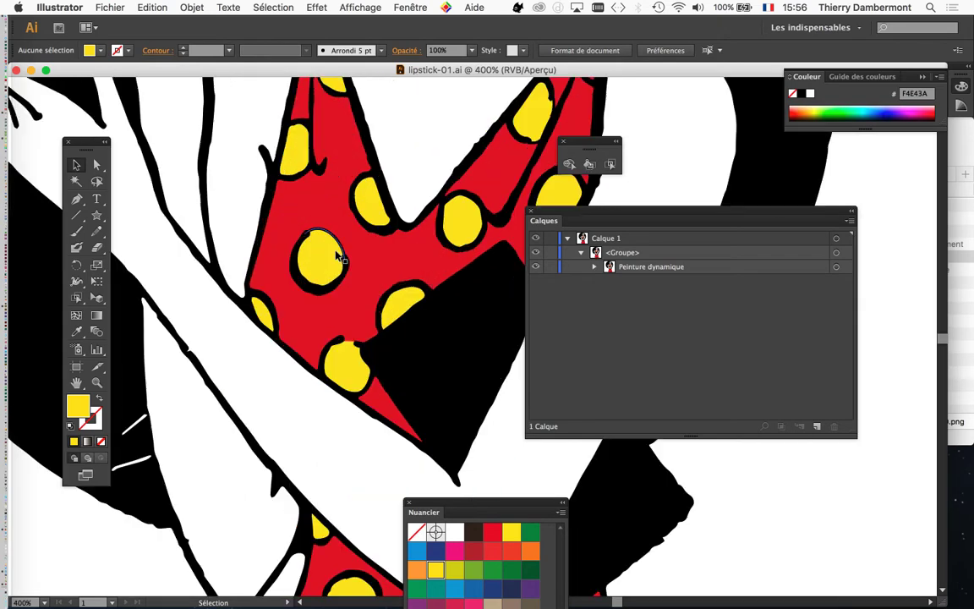
scroll(336, 258, "down", 3)
left_click(110, 7)
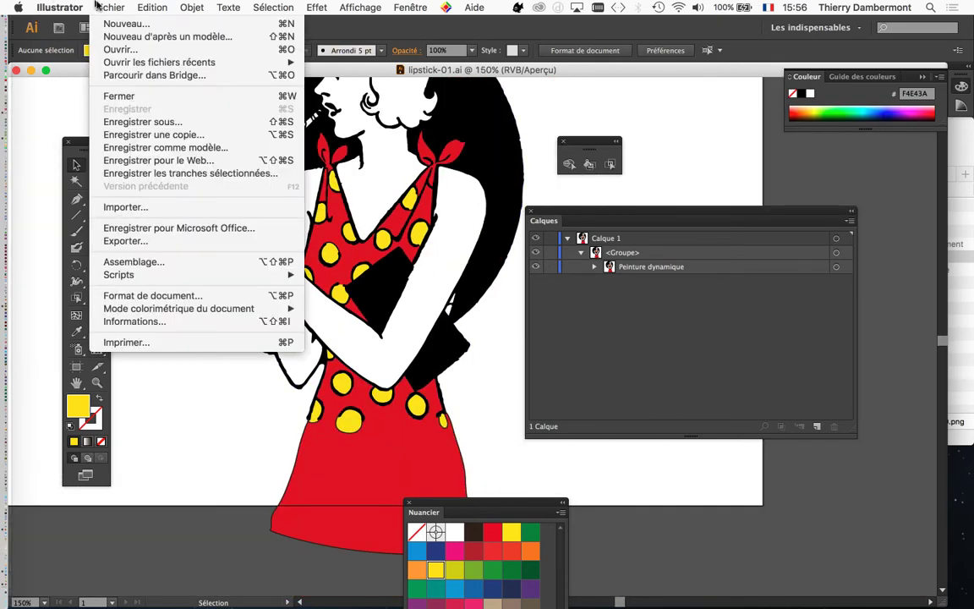
left_click(109, 23)
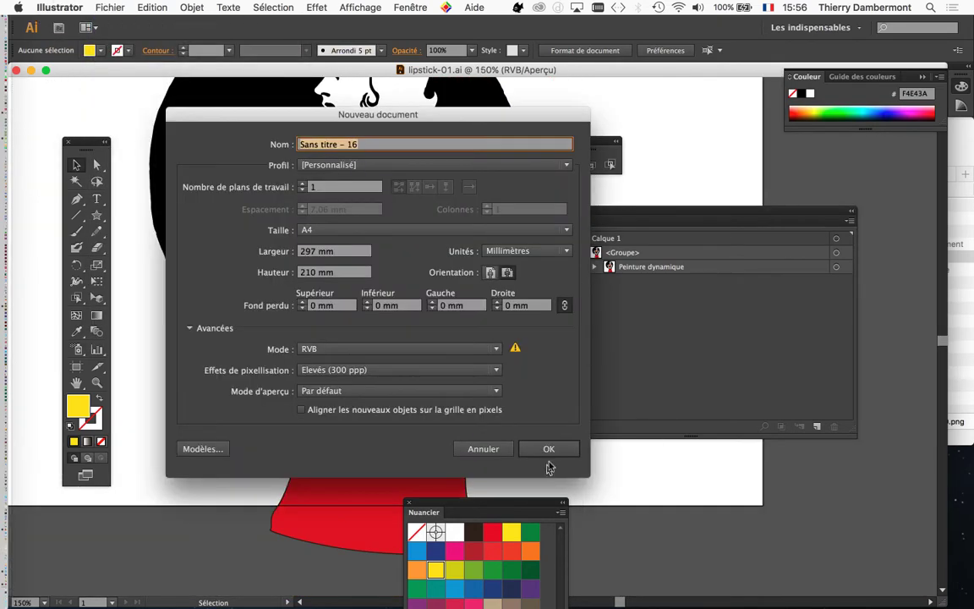
left_click(549, 449)
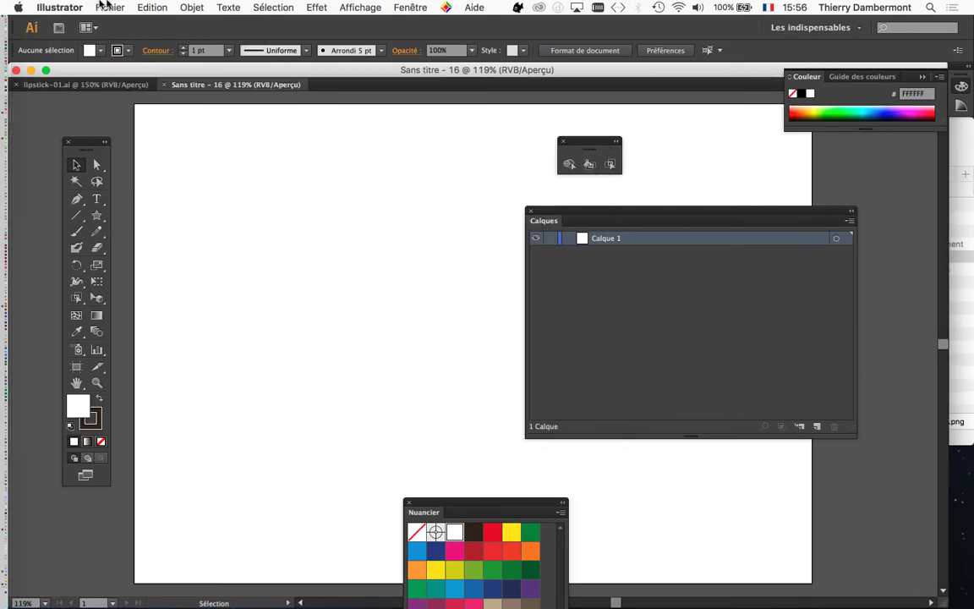
Step: Import vintage-2933394_960_720.png as a linked file and place it on the artboard
left_click(110, 7)
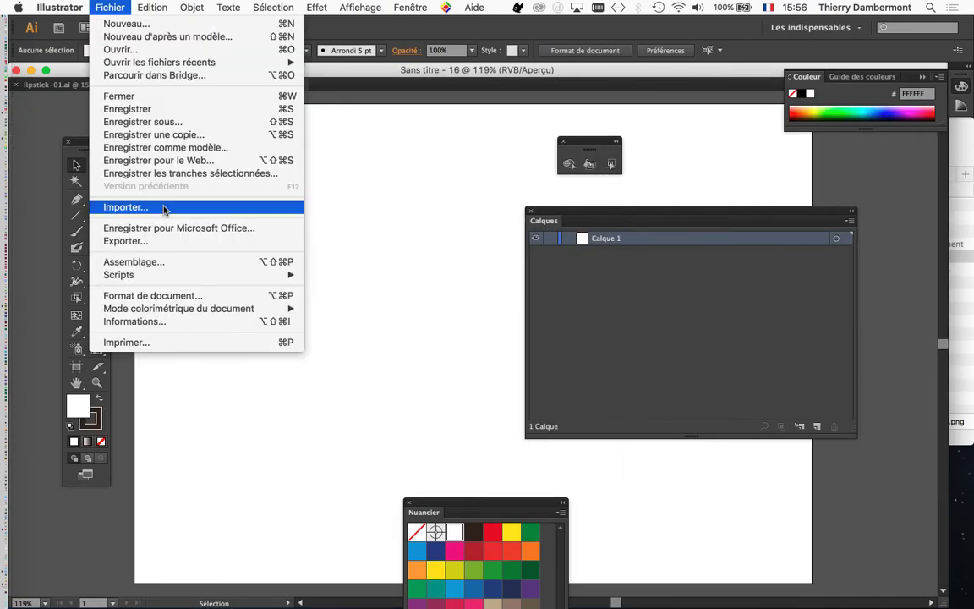
left_click(163, 208)
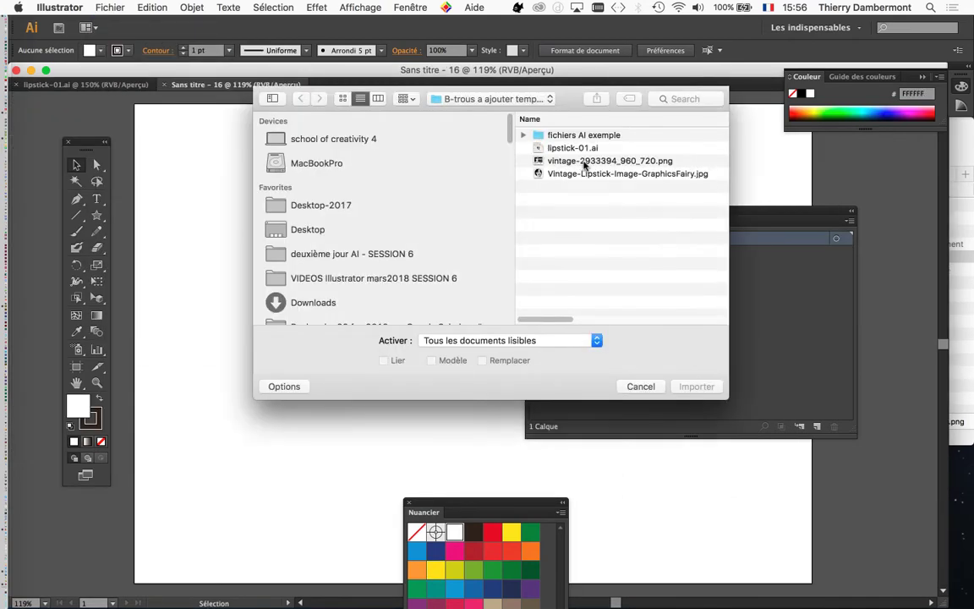
left_click(584, 161)
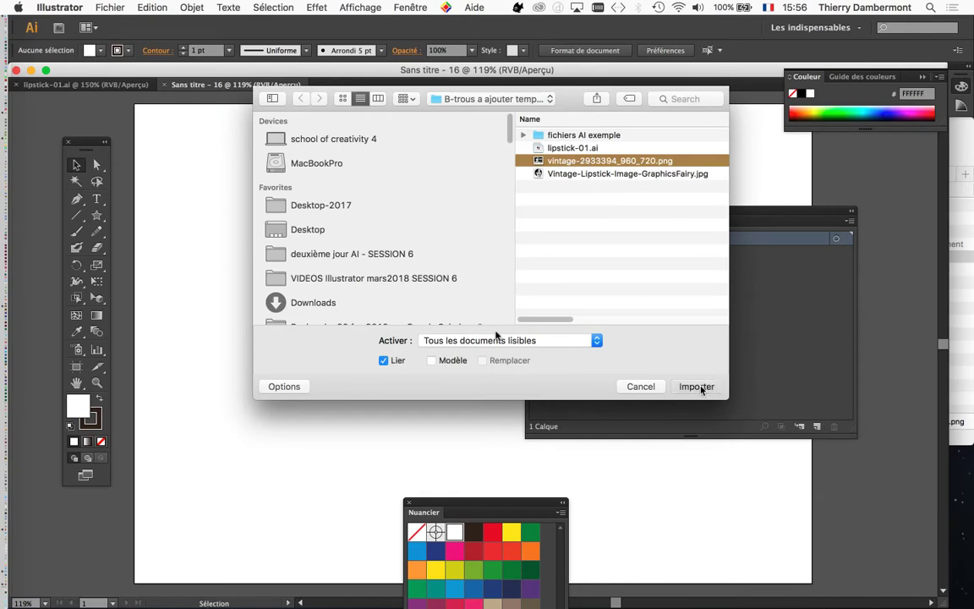
left_click(697, 387)
left_click(446, 327)
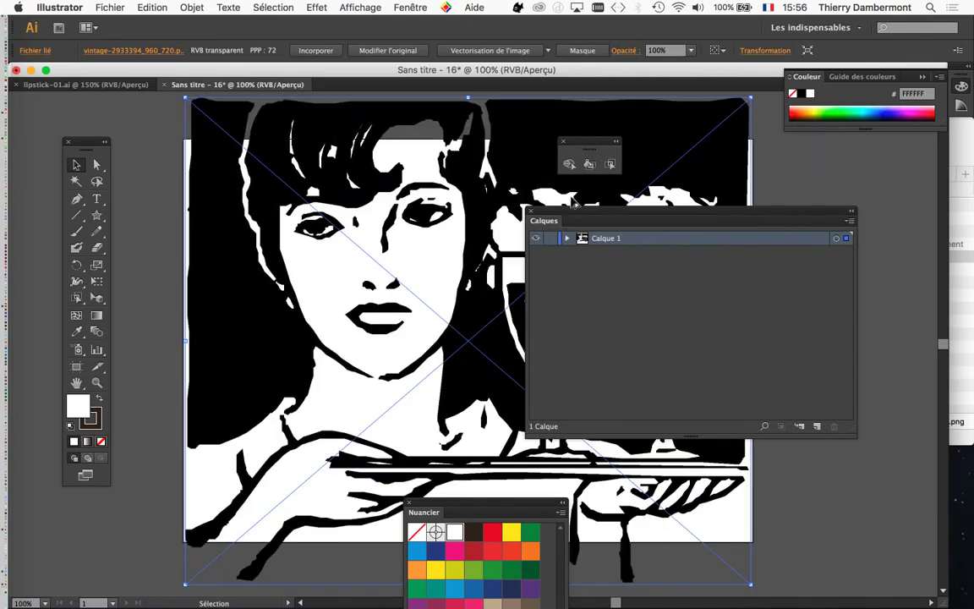
Step: Move the Calques panel off the placed image and scale the image down with Free Transform to fit inside the artboard
left_click_drag(561, 212, 747, 216)
key("super+minus")
key("super+minus")
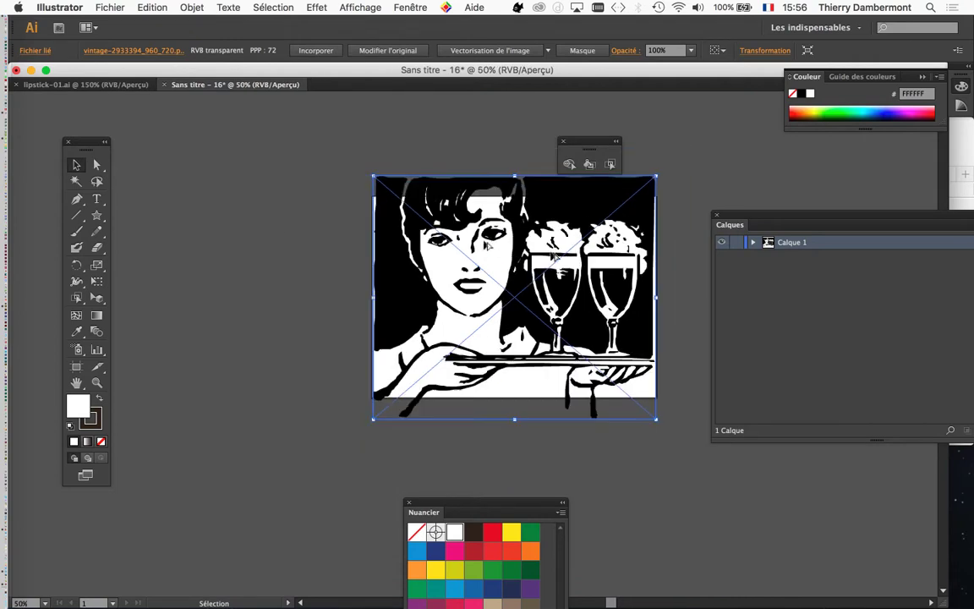
left_click(97, 281)
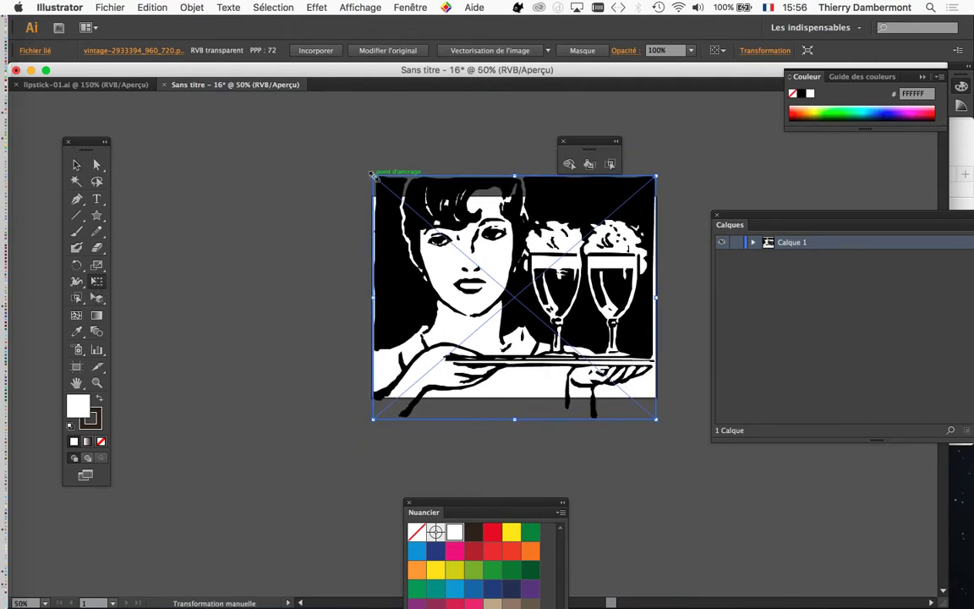
left_click_drag(371, 173, 420, 218)
Step: Trace the waitress image with Image Trace in Noir et blanc mode, threshold 128, ignoring white
key("super+plus")
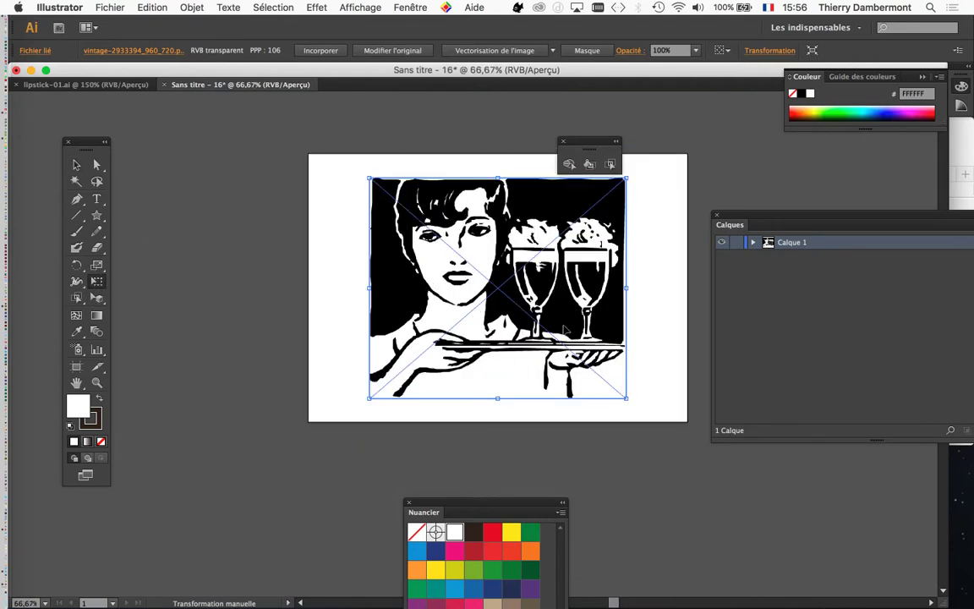
key("super+plus")
key("super+plus")
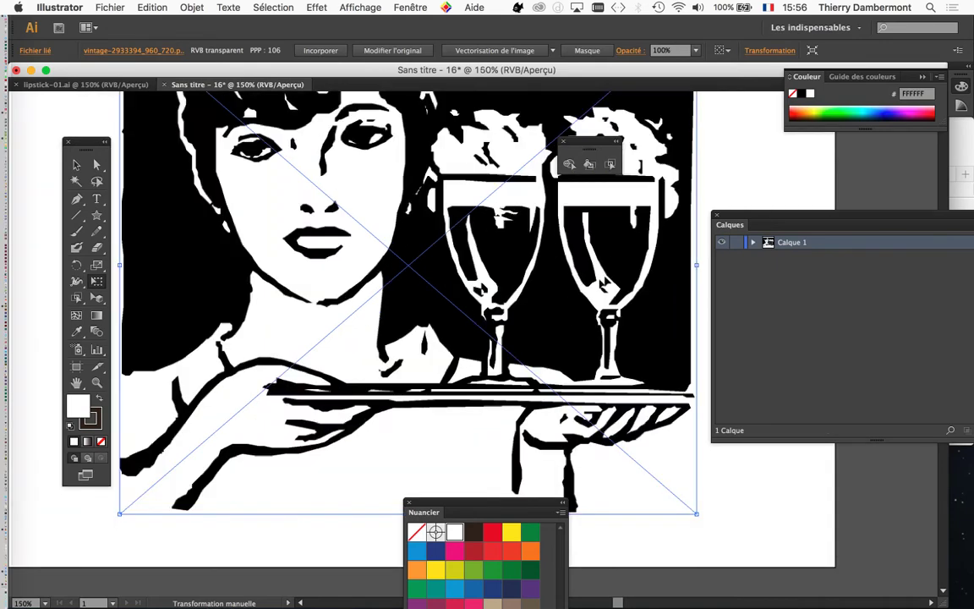
left_click(411, 6)
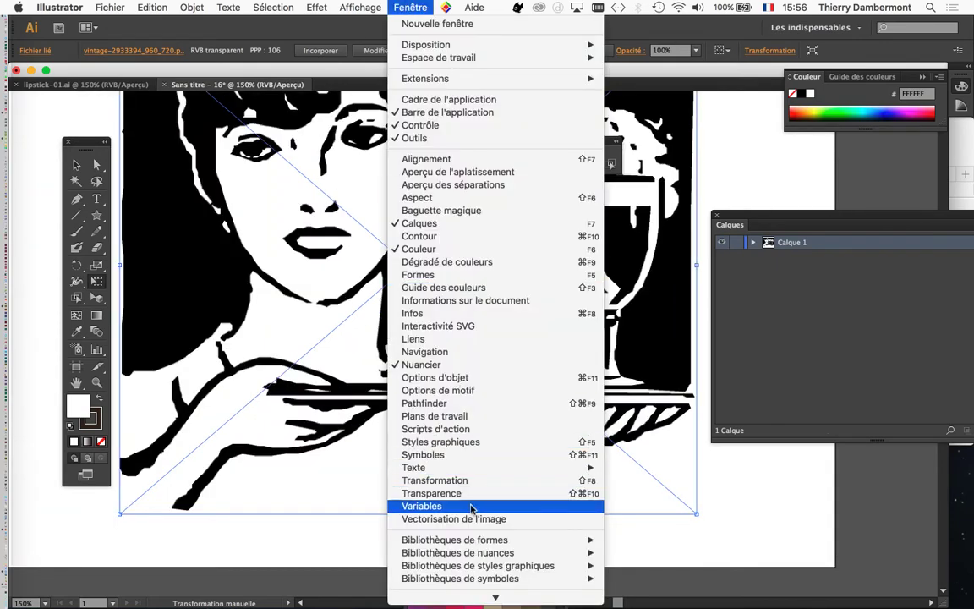
left_click(533, 517)
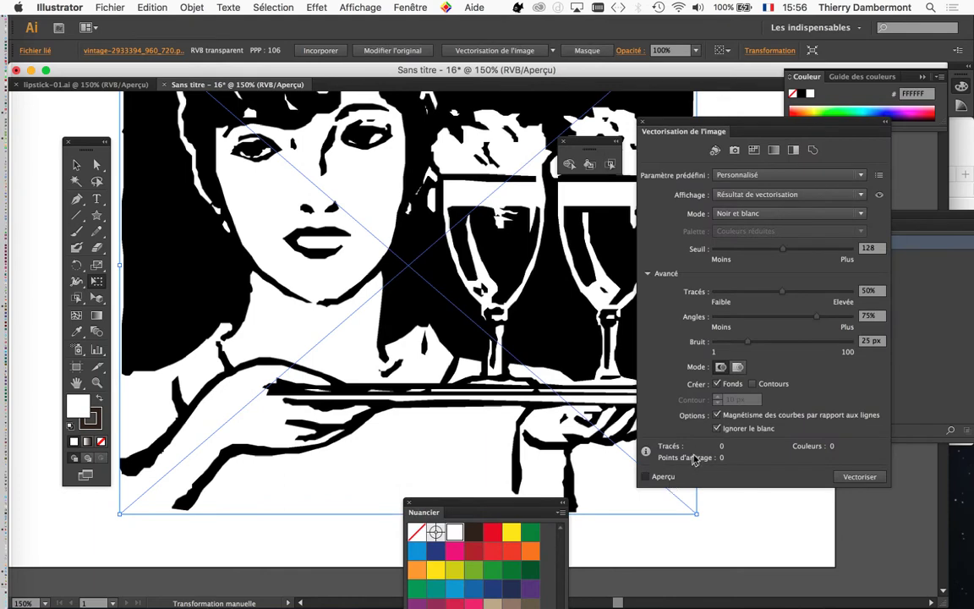
Step: Expand the traced image into editable paths and convert them into a Live Paint group
left_click(188, 7)
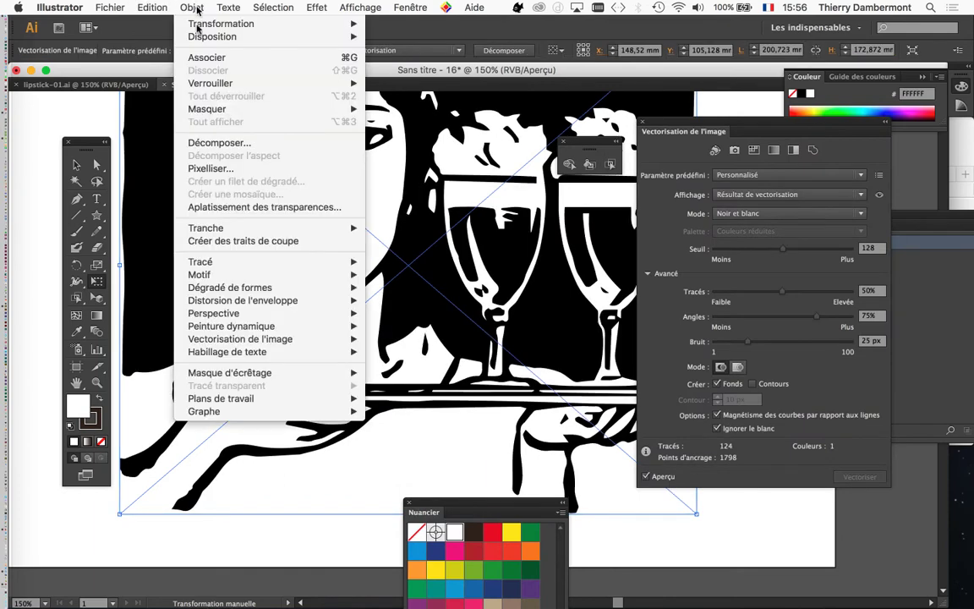
mouse_move(261, 304)
mouse_move(346, 338)
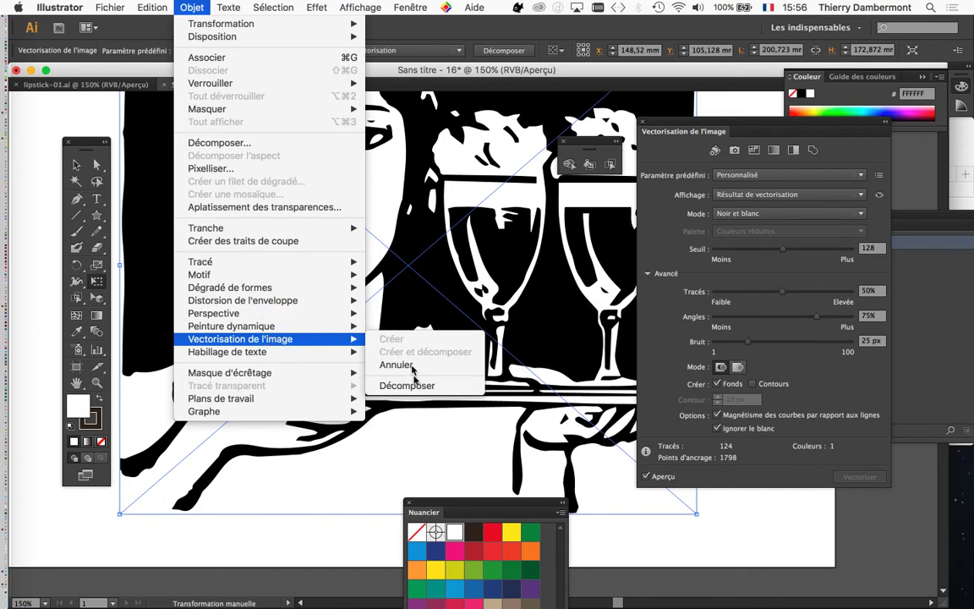
left_click(416, 388)
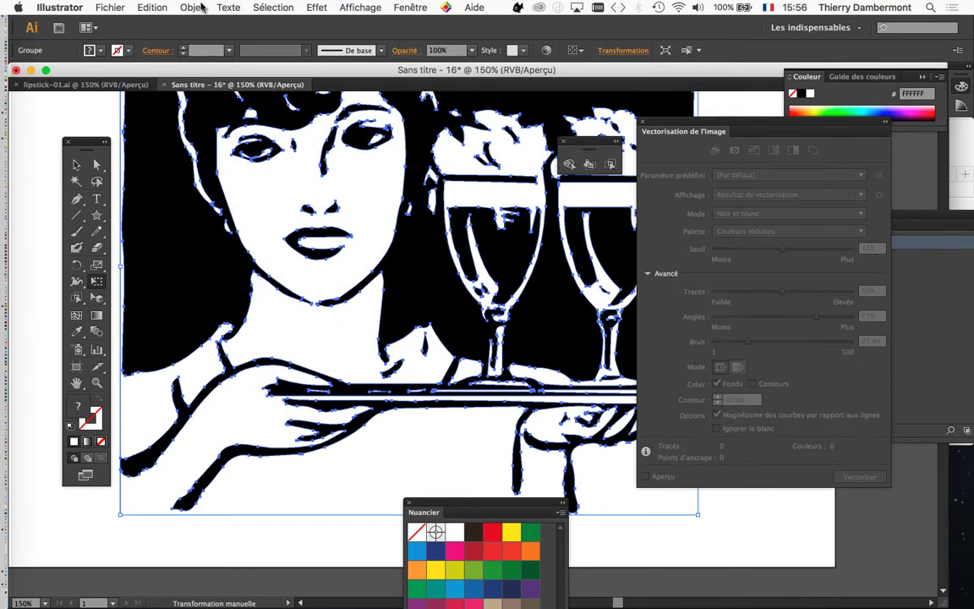
left_click(200, 6)
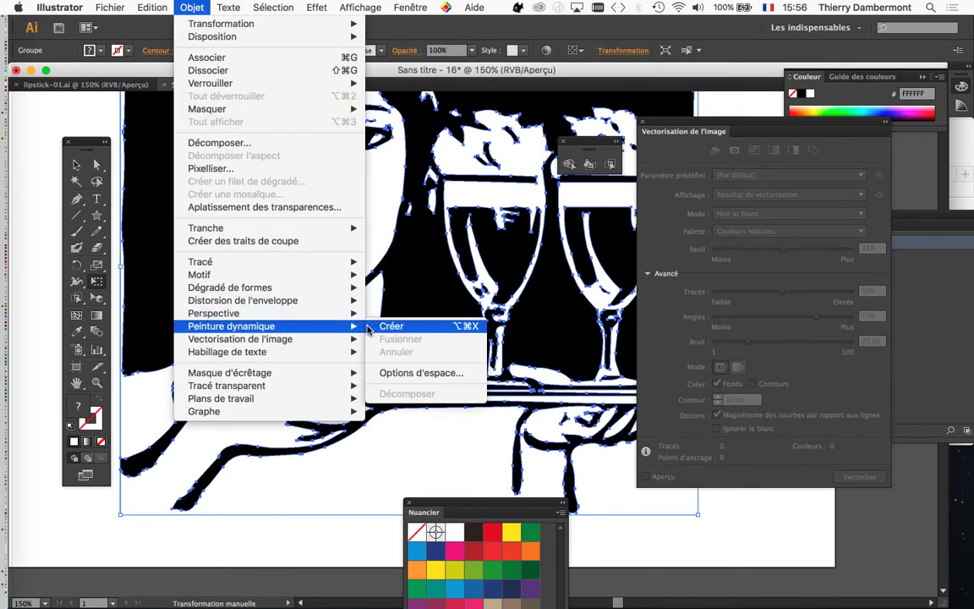
left_click(376, 326)
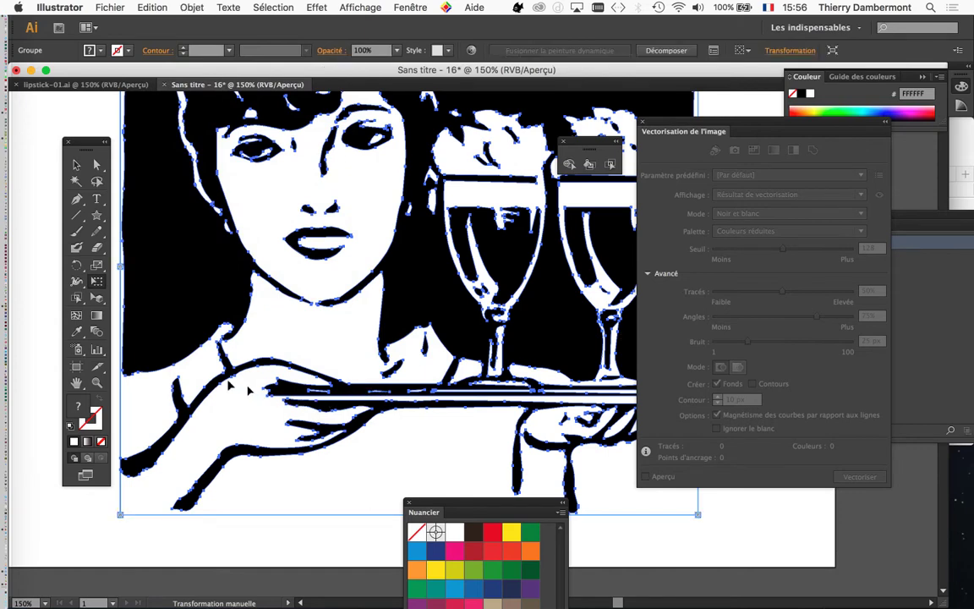
Step: Close the gap between the shoulder outline and the dark background with a Pencil stroke in dark brown, 4 pt, no fill
scroll(176, 379, "up", 1)
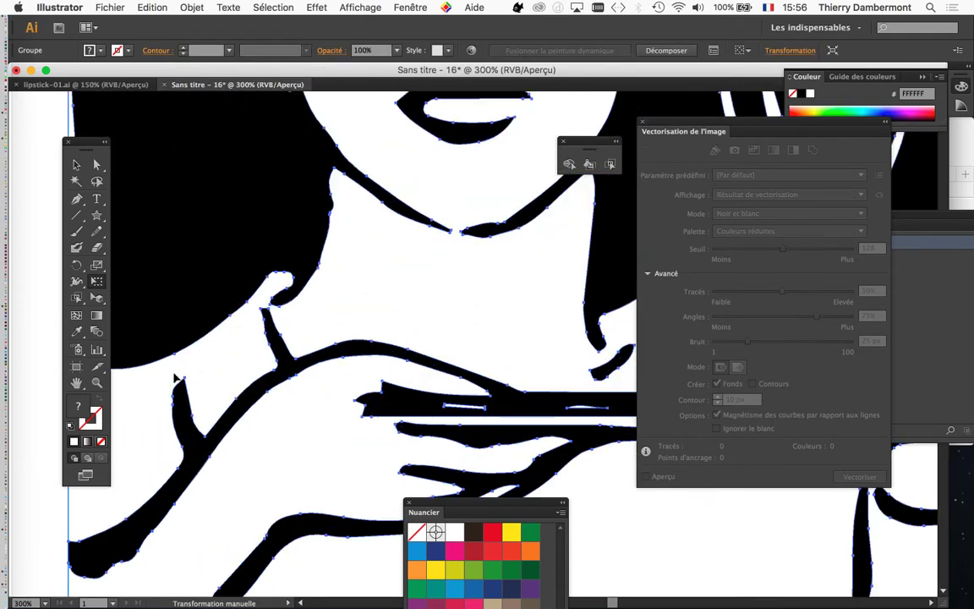
left_click(96, 231)
scroll(254, 346, "left", 5)
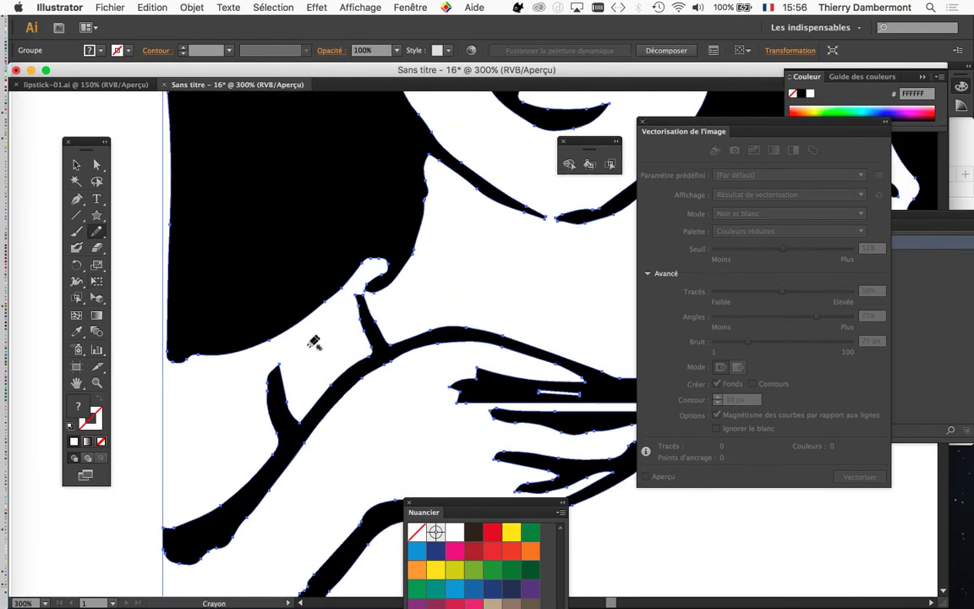
left_click_drag(277, 372, 272, 330)
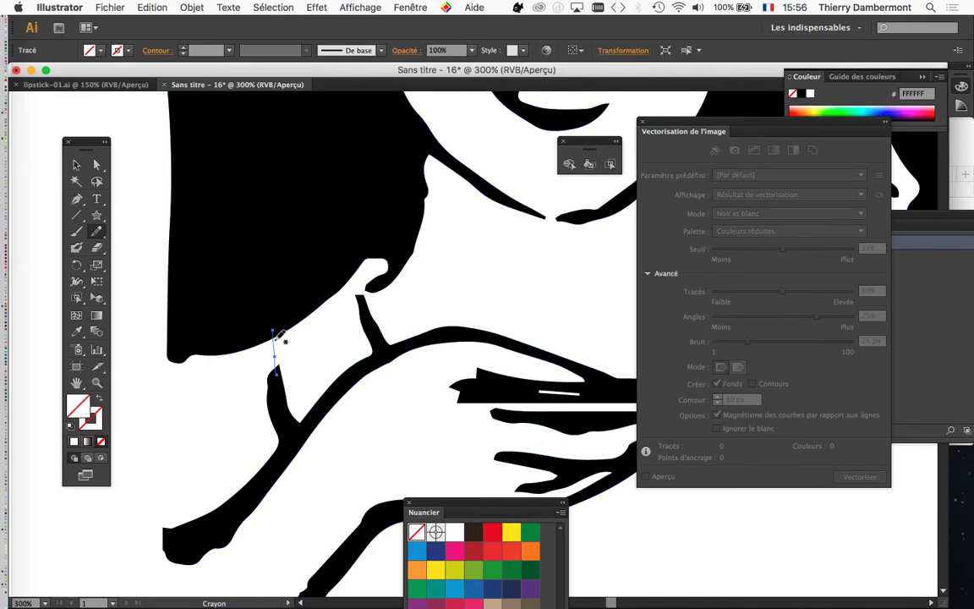
left_click(475, 534)
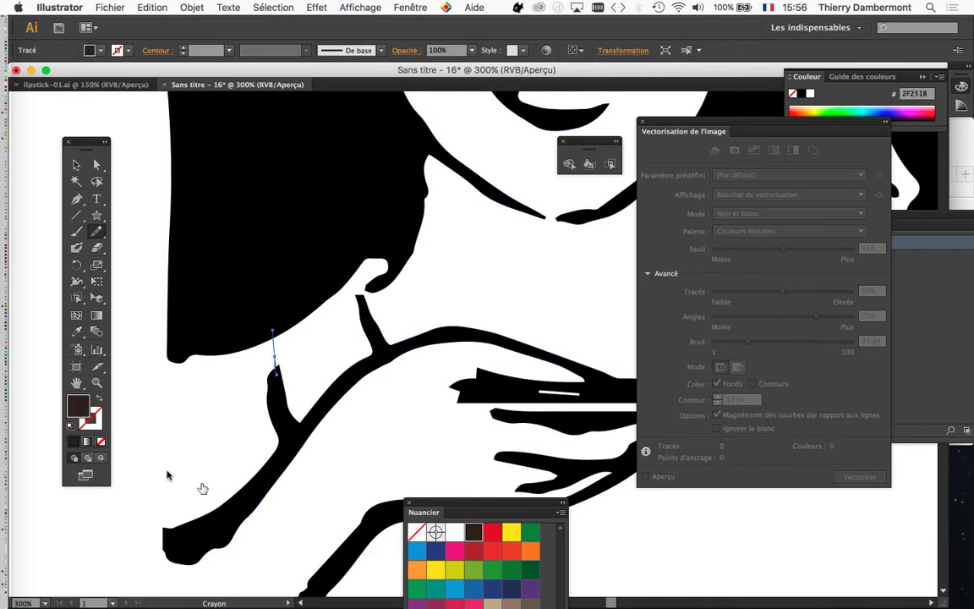
left_click(101, 402)
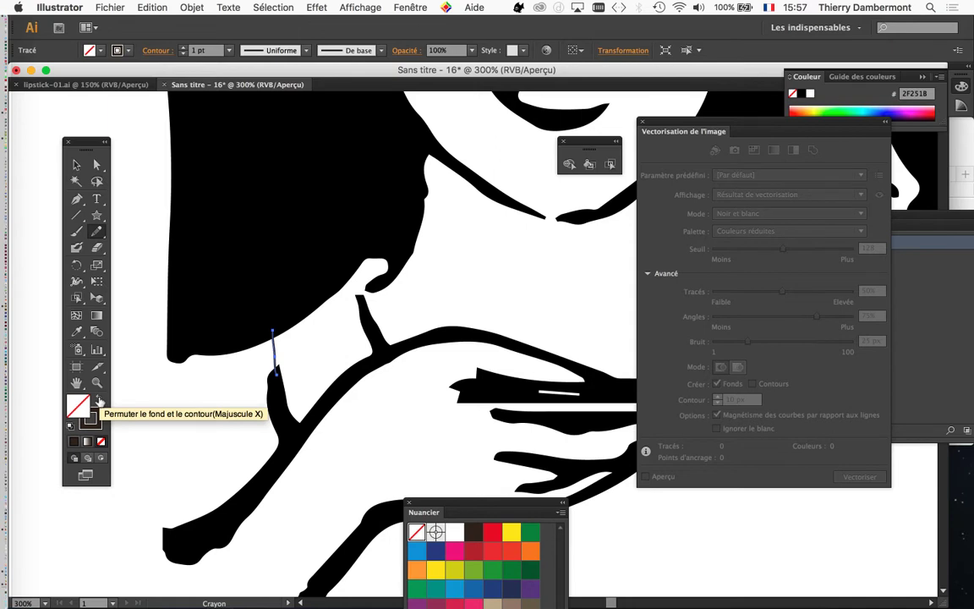
left_click(183, 48)
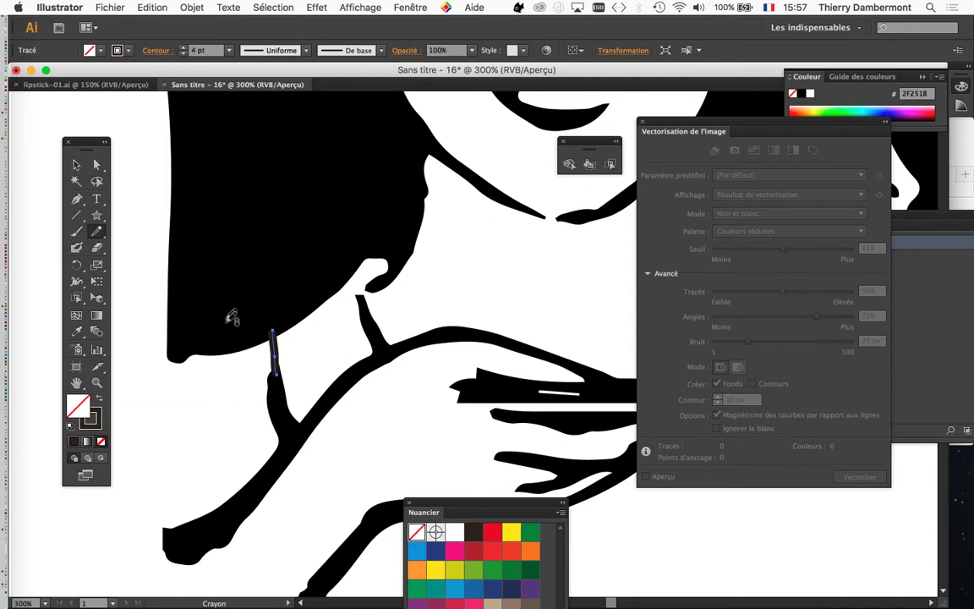
Step: Draw Pencil strokes closing the open neckline between the tray, the collar mark and the base of the neck
scroll(367, 412, "down", 1)
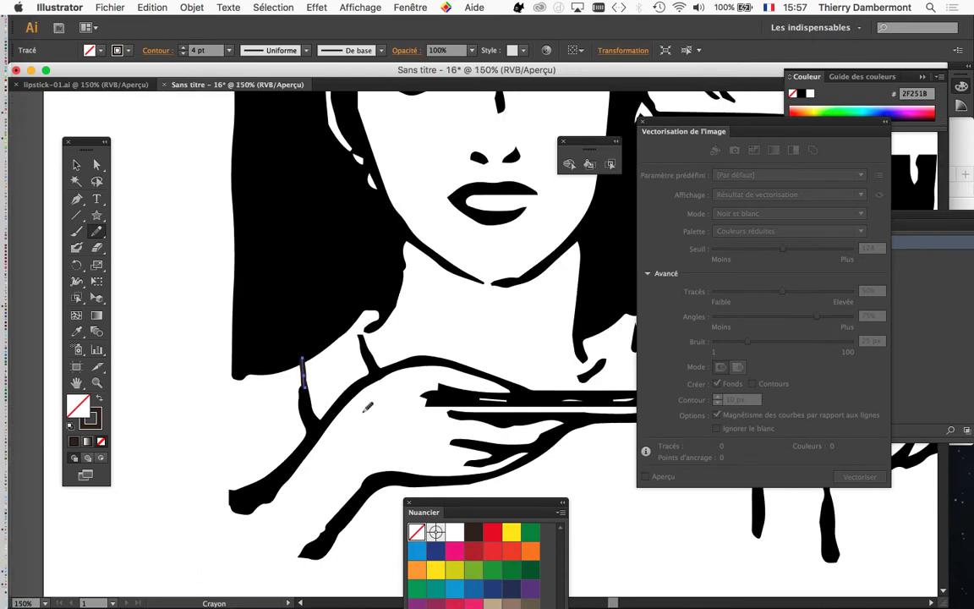
scroll(398, 360, "down", 2)
scroll(402, 291, "up", 1)
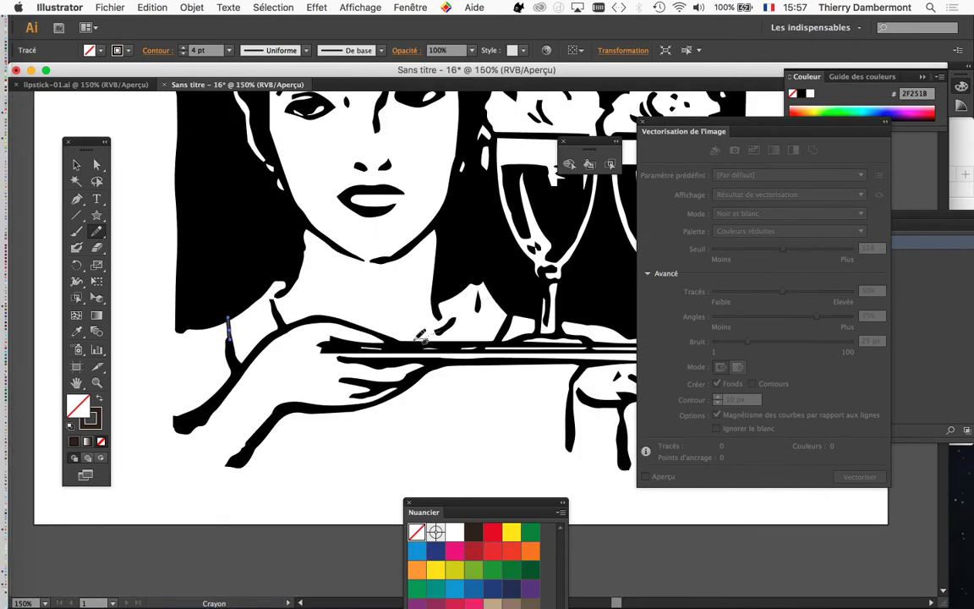
mouse_move(408, 343)
left_mouse_down()
mouse_move(468, 339)
mouse_move(439, 314)
left_mouse_up()
scroll(479, 366, "down", 3)
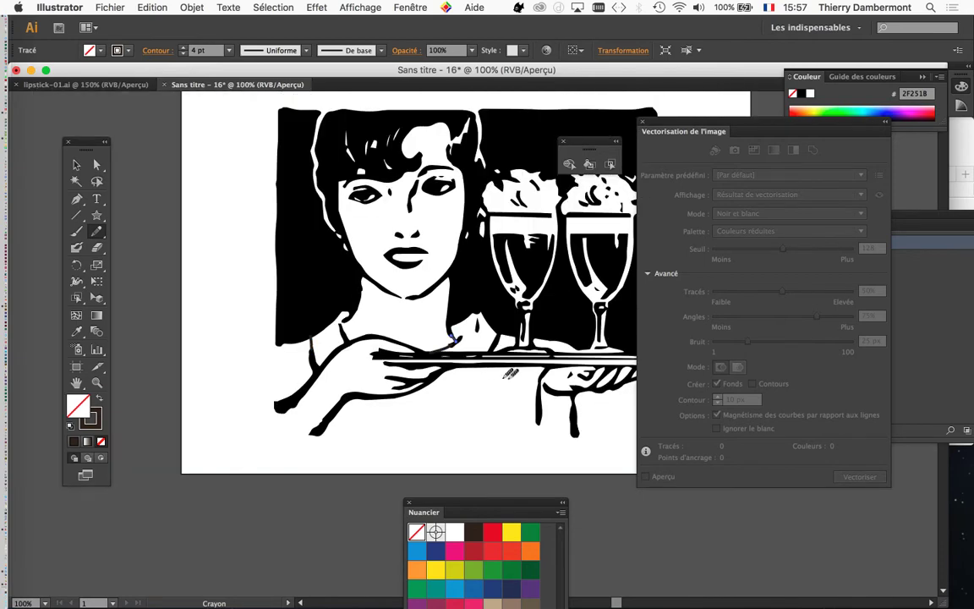
Step: Draw a short Pencil stroke closing the open corner of the waitress's lips
scroll(446, 393, "up", 1)
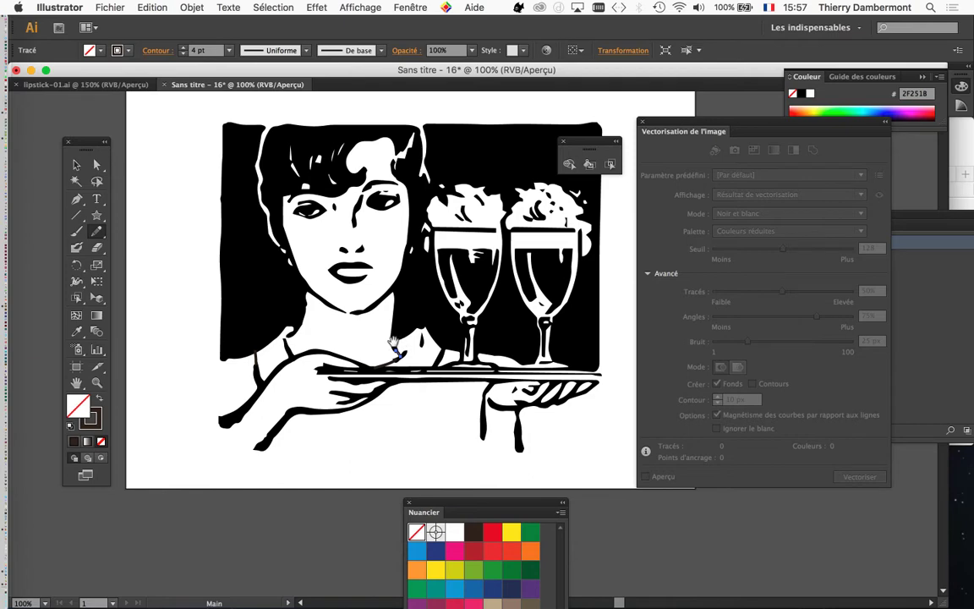
scroll(406, 273, "up", 2)
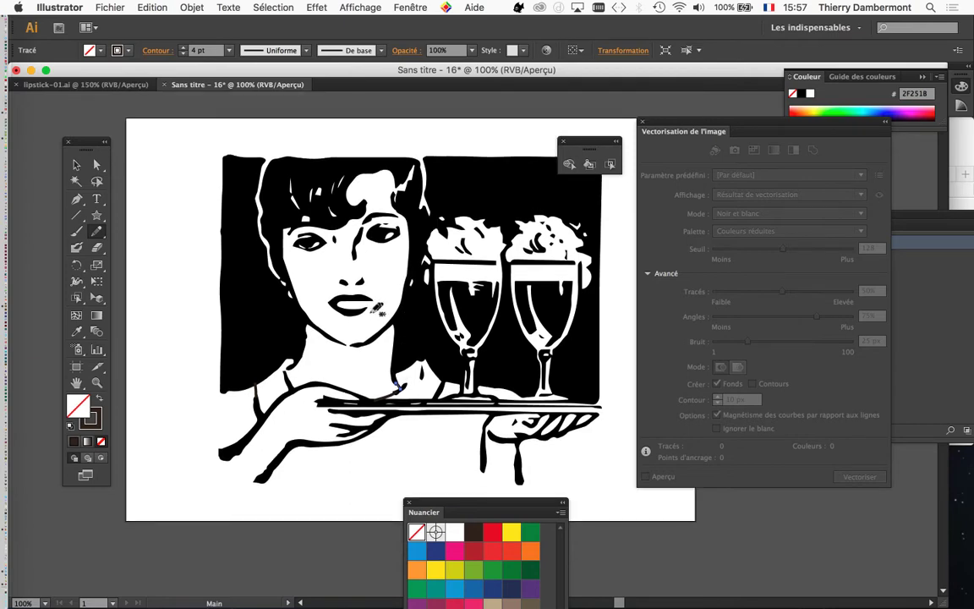
scroll(371, 304, "up", 2)
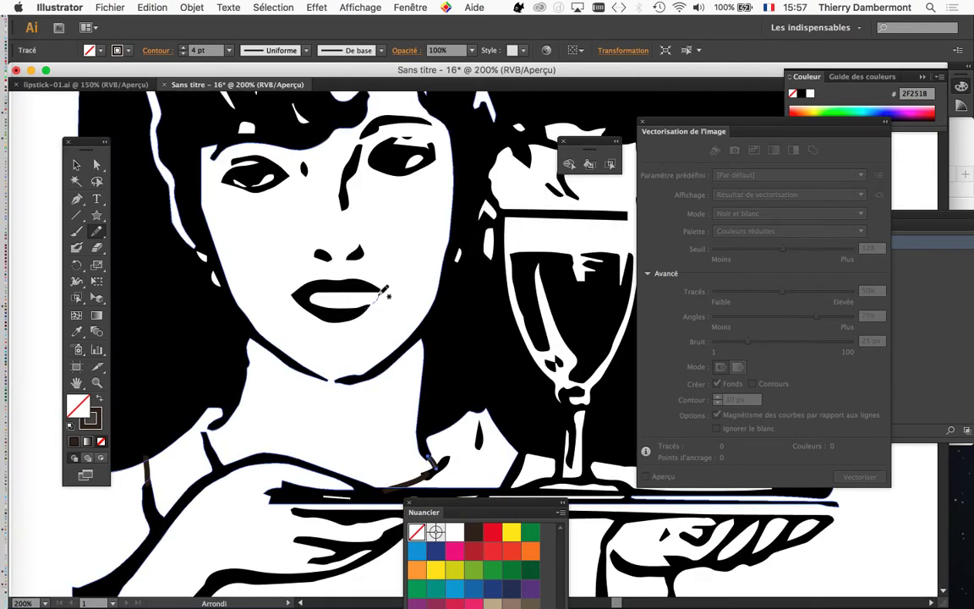
scroll(434, 331, "down", 1)
scroll(461, 332, "down", 2)
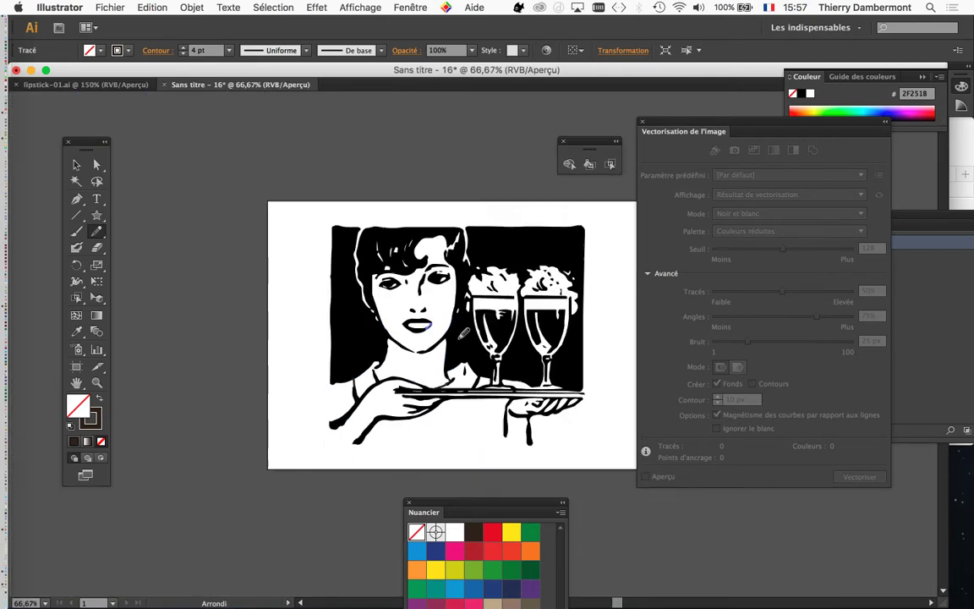
scroll(463, 312, "up", 1)
scroll(464, 275, "up", 3)
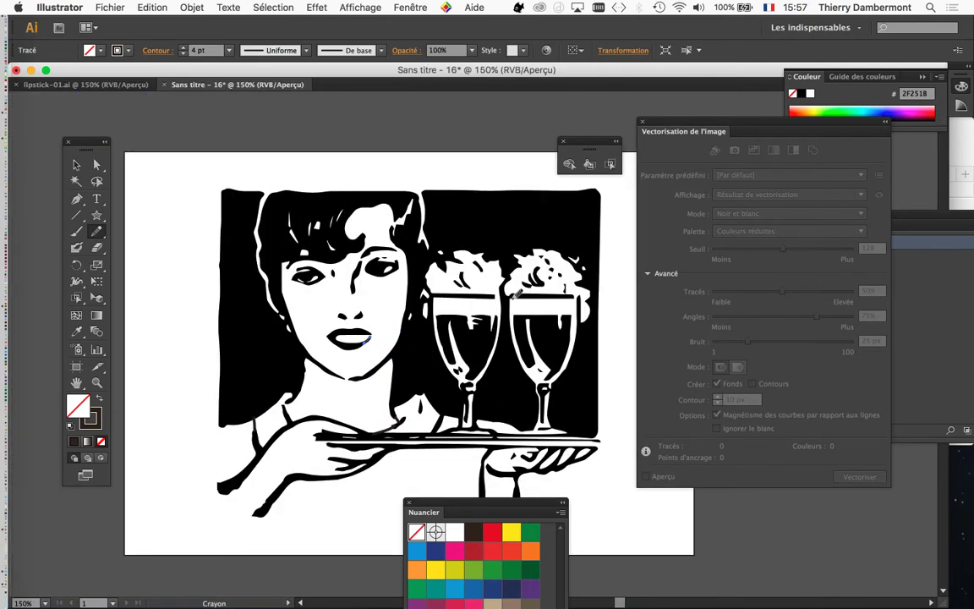
scroll(515, 293, "up", 1)
left_click_drag(484, 290, 475, 292)
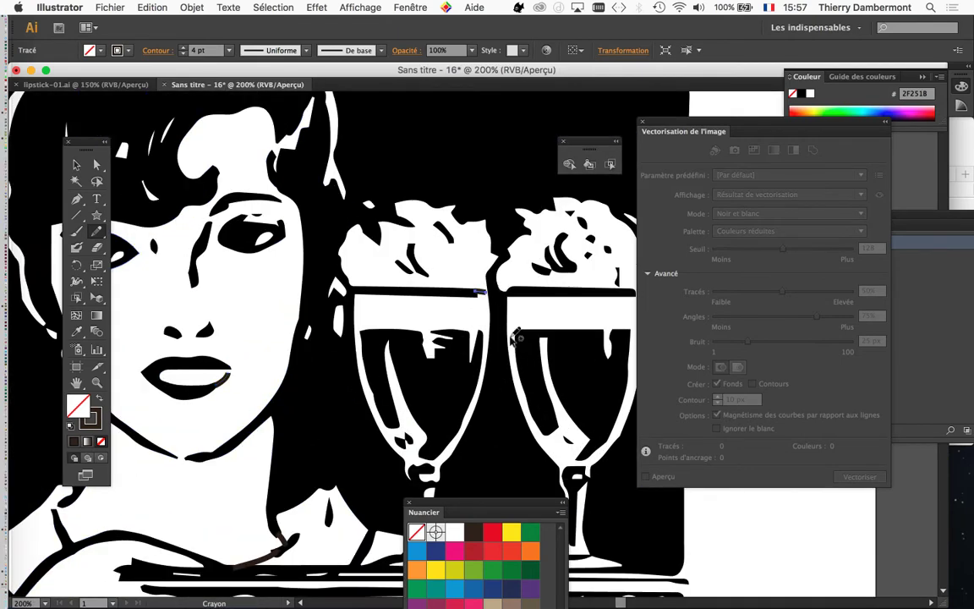
key("ctrl+z")
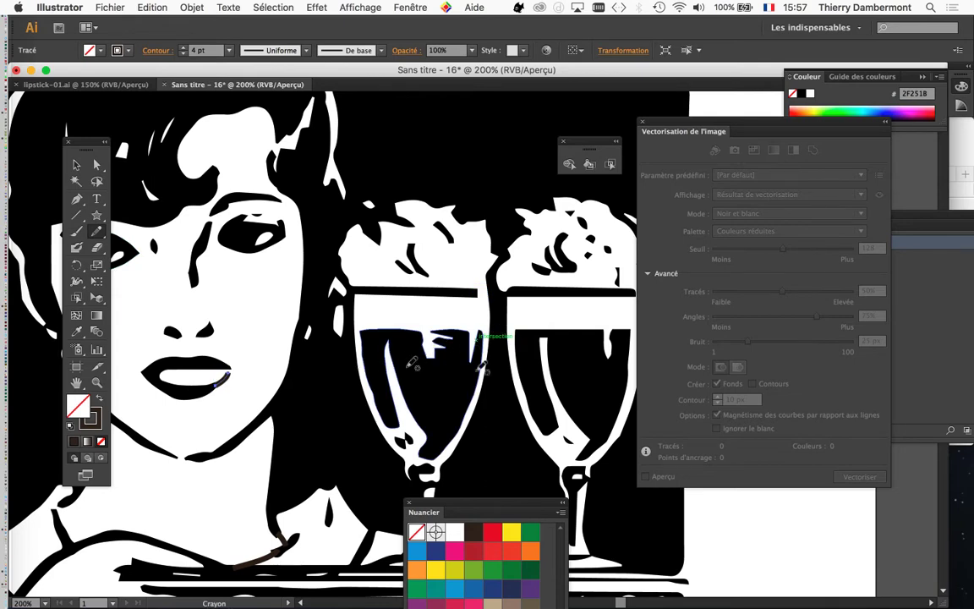
Step: Uncover the Calques panel by moving the Image Trace panel away, and expand Calque 1 to list its paths
scroll(549, 356, "down", 1)
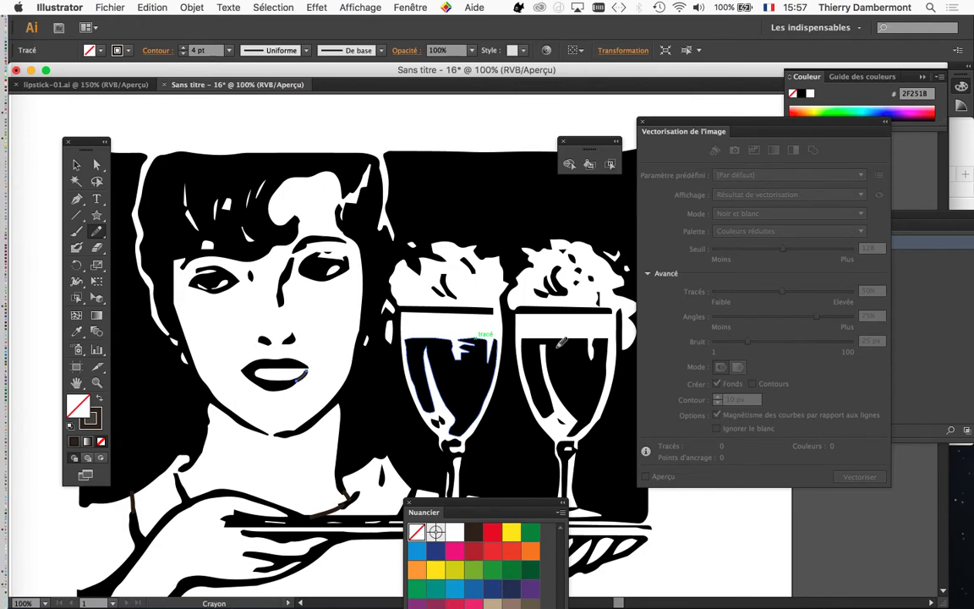
scroll(592, 334, "down", 2)
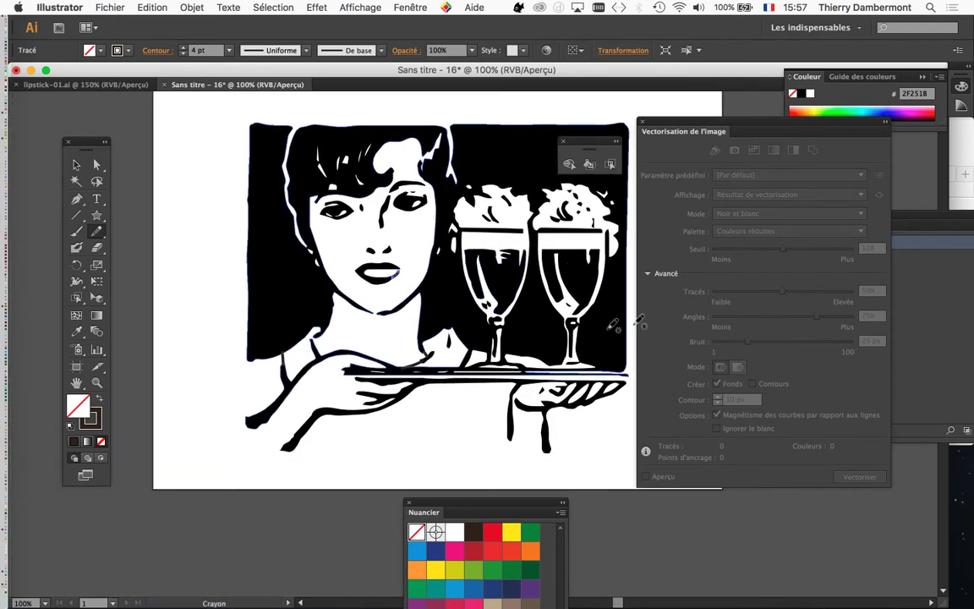
left_click_drag(779, 126, 723, 452)
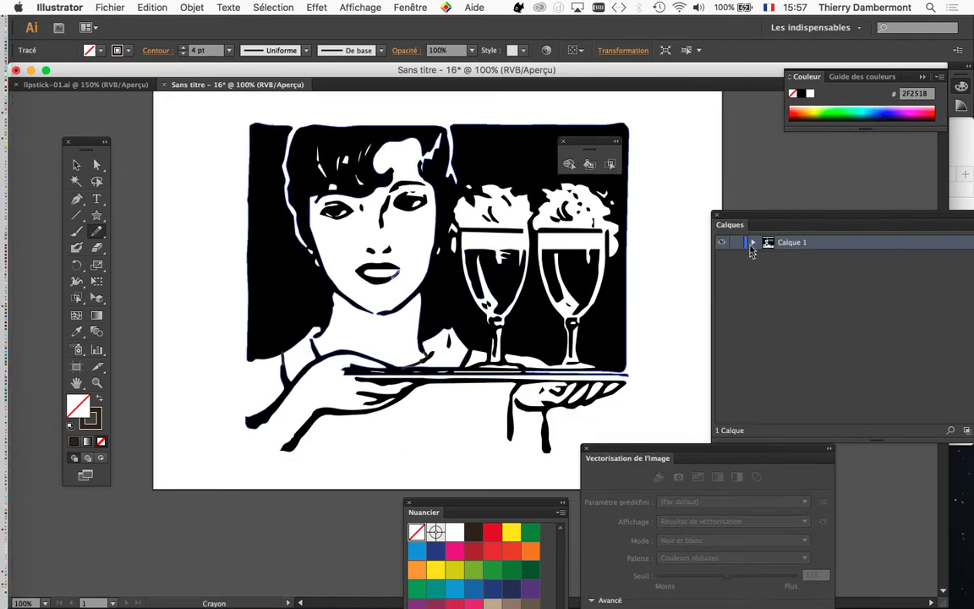
left_click_drag(746, 220, 626, 166)
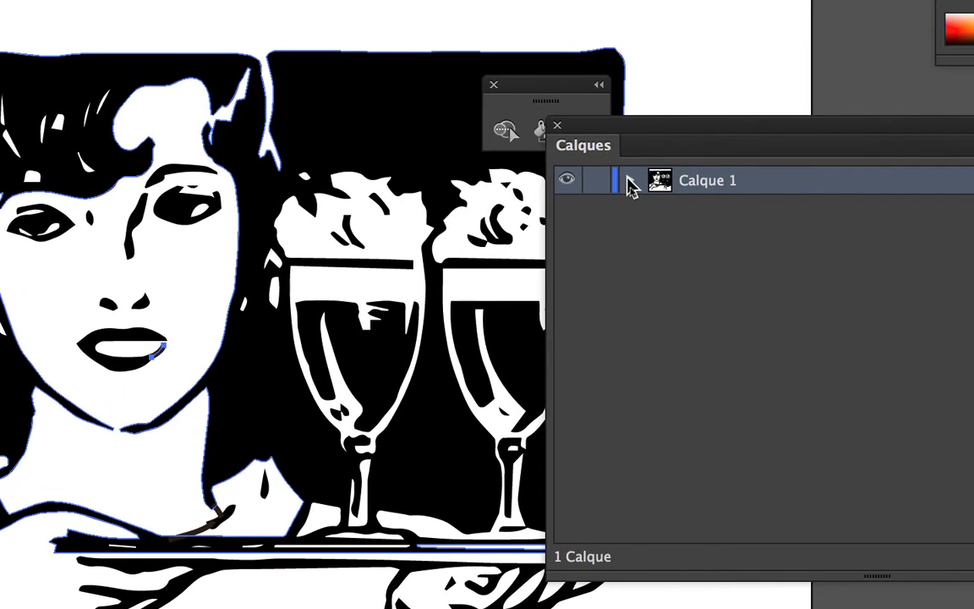
left_click(635, 220)
left_click(753, 209)
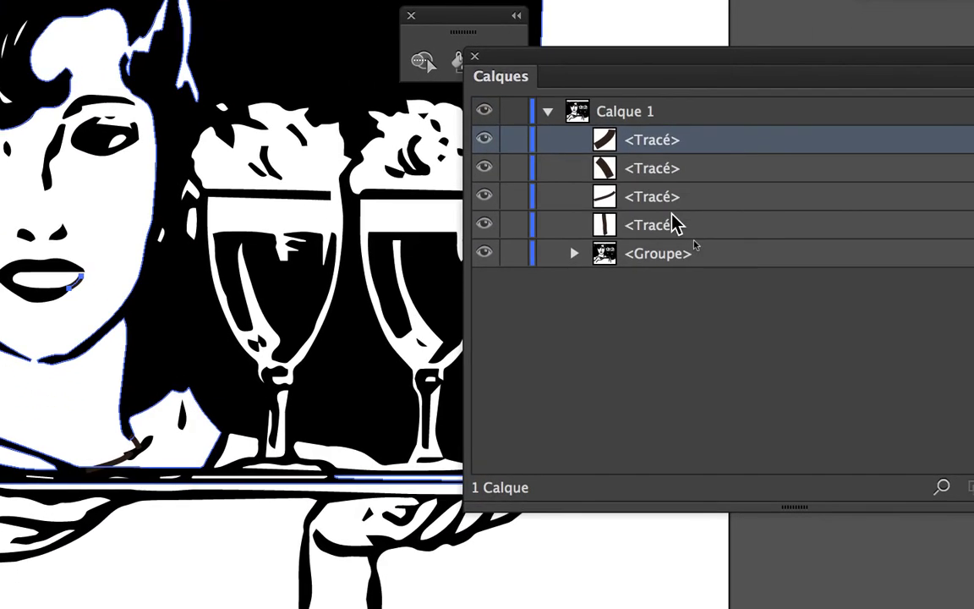
Step: Select the four drawn paths in the layer list and move them into the Peinture dynamique group inside <Groupe>
left_click(756, 293, "shift")
mouse_move(675, 224)
left_mouse_down()
mouse_move(707, 233)
mouse_move(687, 218)
mouse_move(683, 225)
left_mouse_up()
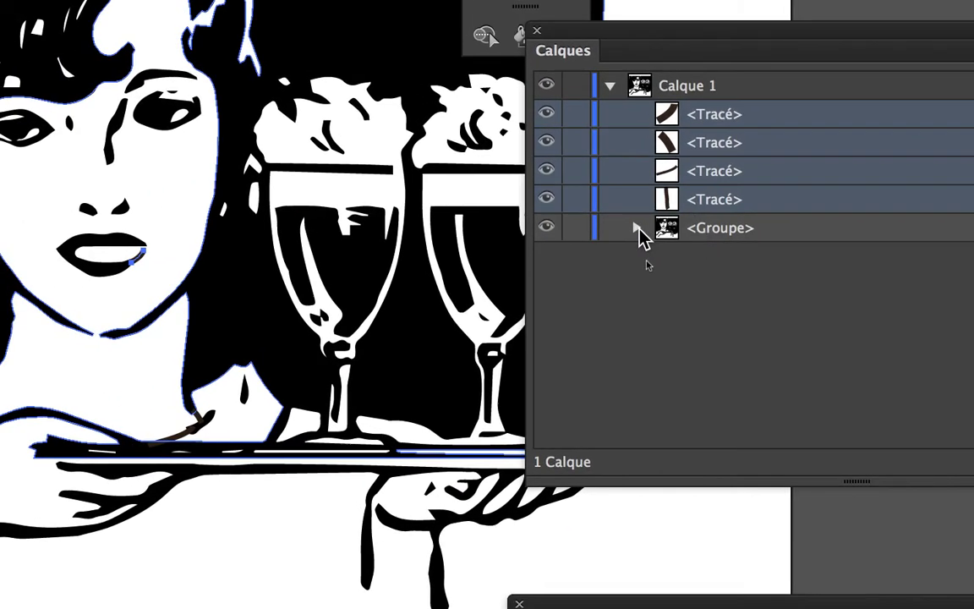
left_click(637, 228)
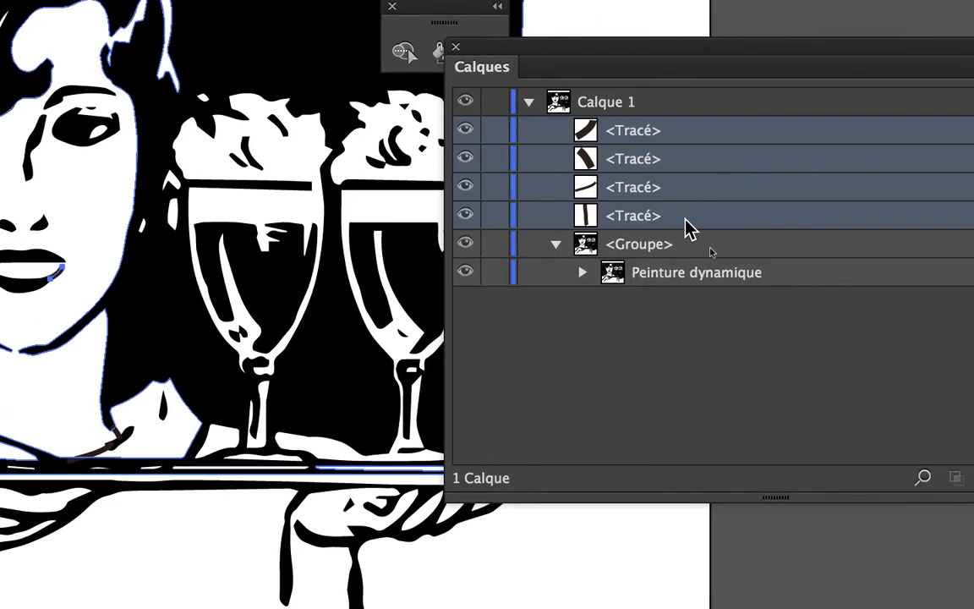
left_click_drag(690, 225, 724, 273)
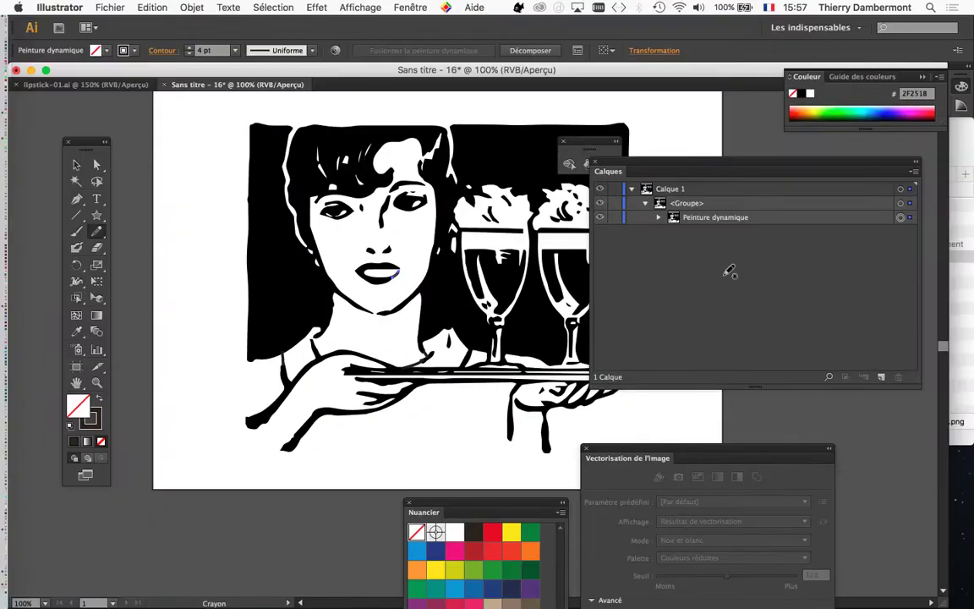
Step: Move the Calques panel and Live Paint tools off the drawing and select both shoulder areas of the dress with Live Paint Selection
left_click_drag(669, 161, 847, 195)
mouse_move(592, 142)
left_mouse_down()
mouse_move(392, 115)
mouse_move(179, 122)
left_mouse_up()
left_click(201, 145)
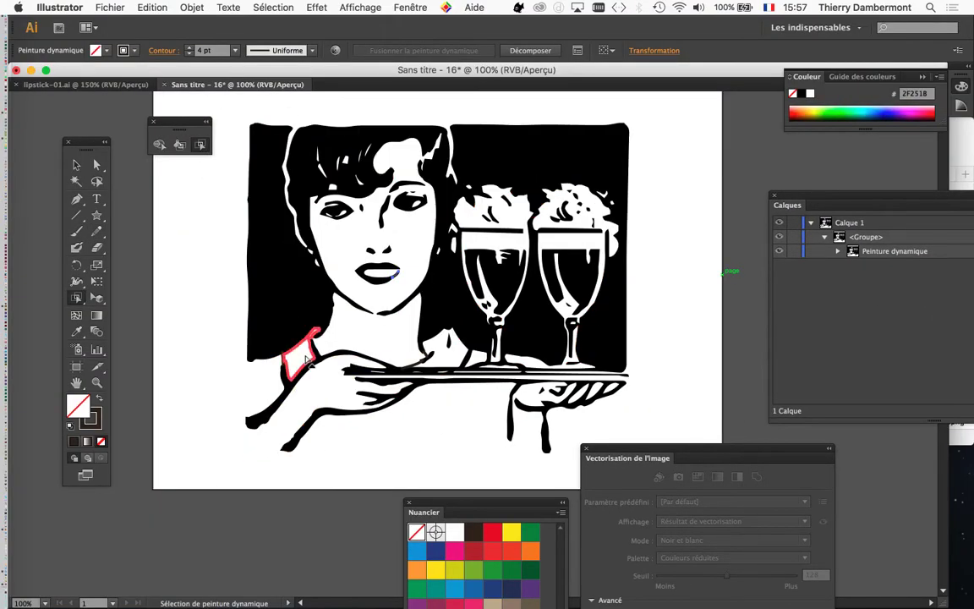
left_click(307, 359)
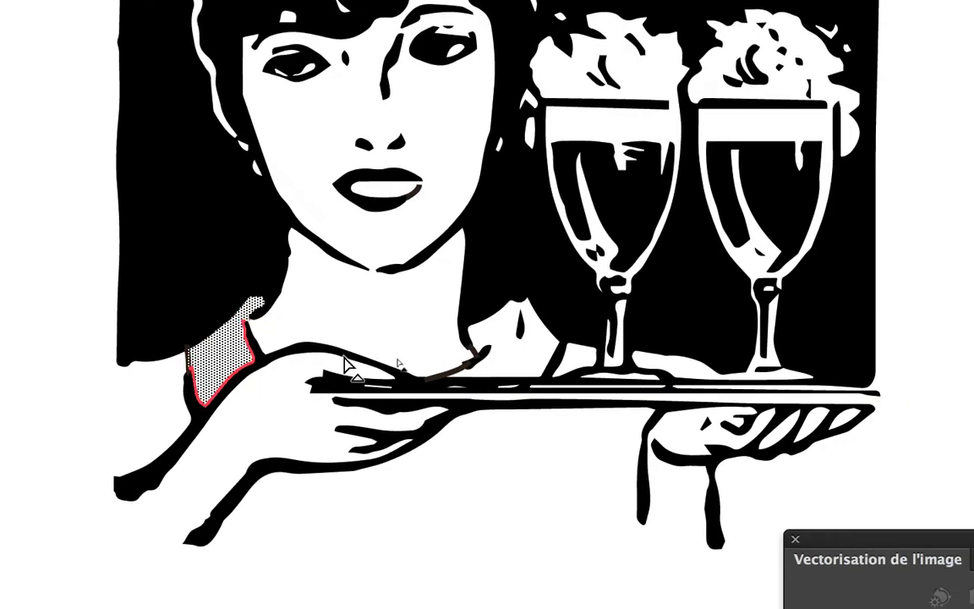
left_click(511, 364, "shift")
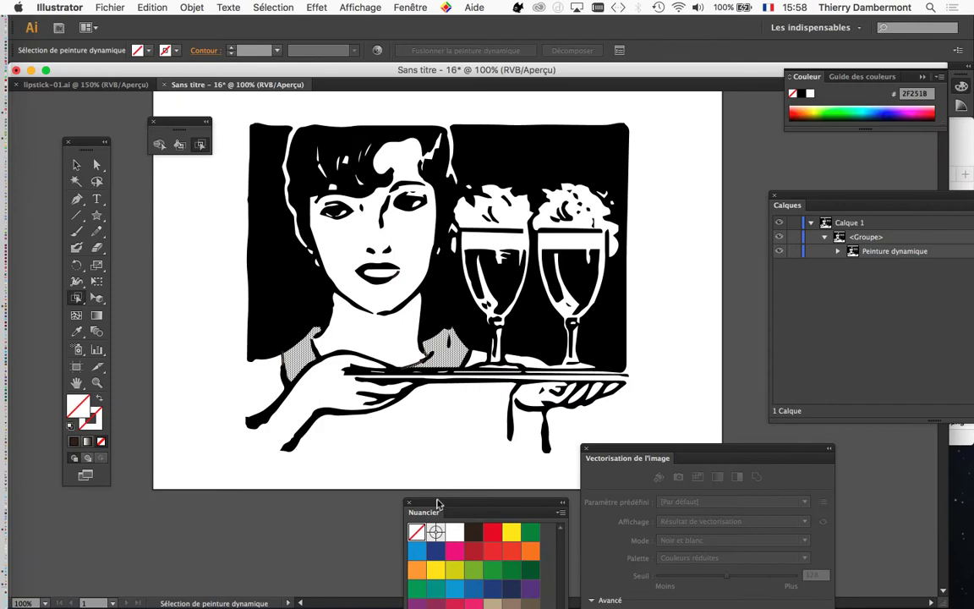
Step: Rearrange the Nuancier and Vectorisation de l'image panels so they sit clear of the waitress artwork
left_click_drag(440, 506, 746, 250)
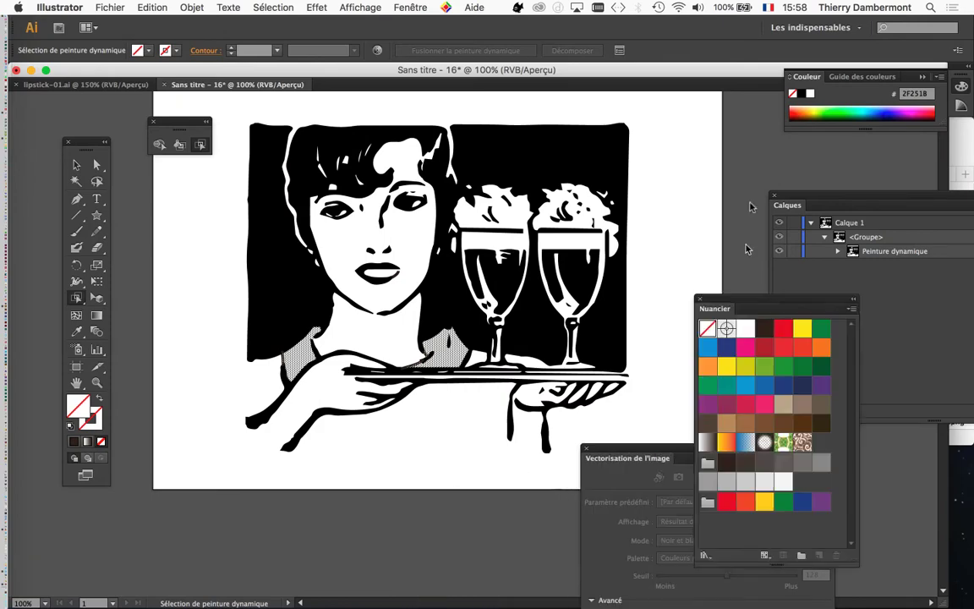
left_click_drag(728, 307, 690, 73)
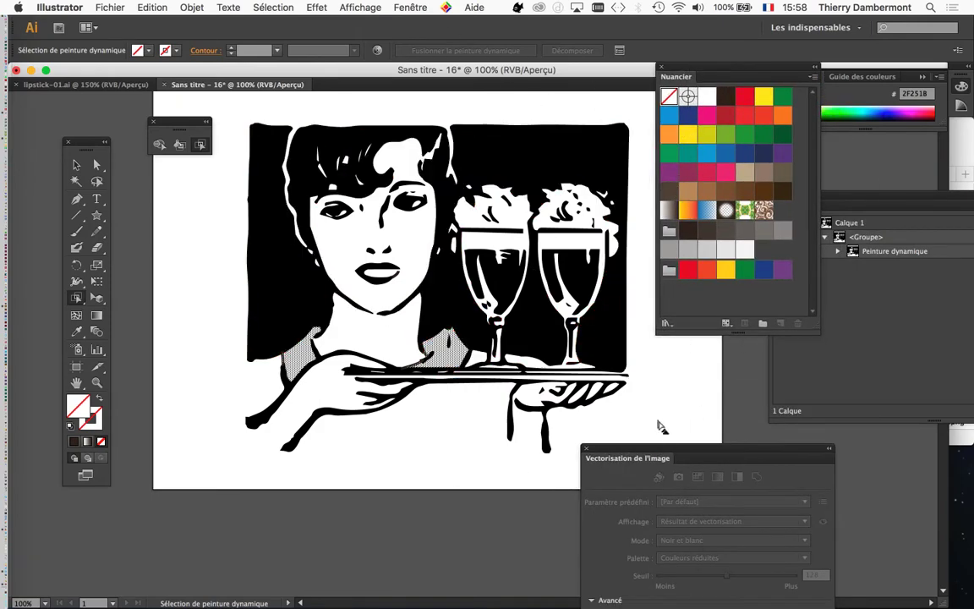
left_click_drag(665, 447, 290, 463)
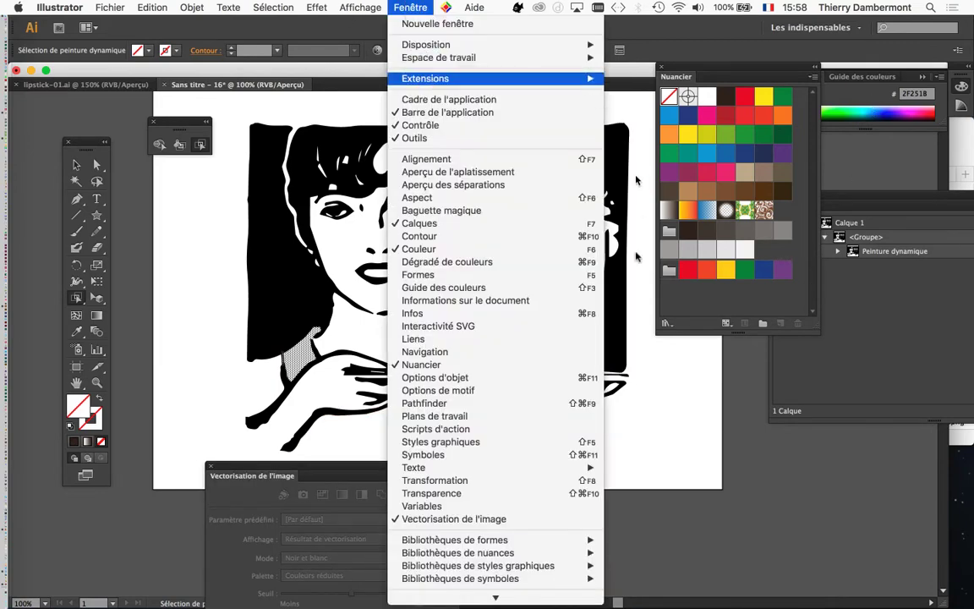
Step: Load the PANTONE+ Solid Coated colour book and fill the selected dress areas with a light blue swatch
left_click(601, 292)
left_click(666, 324)
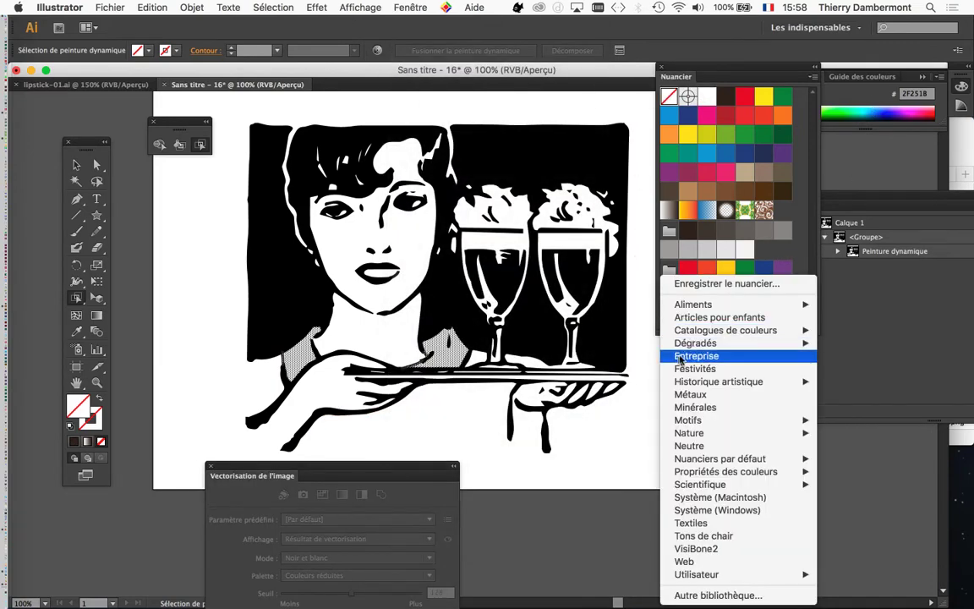
mouse_move(676, 330)
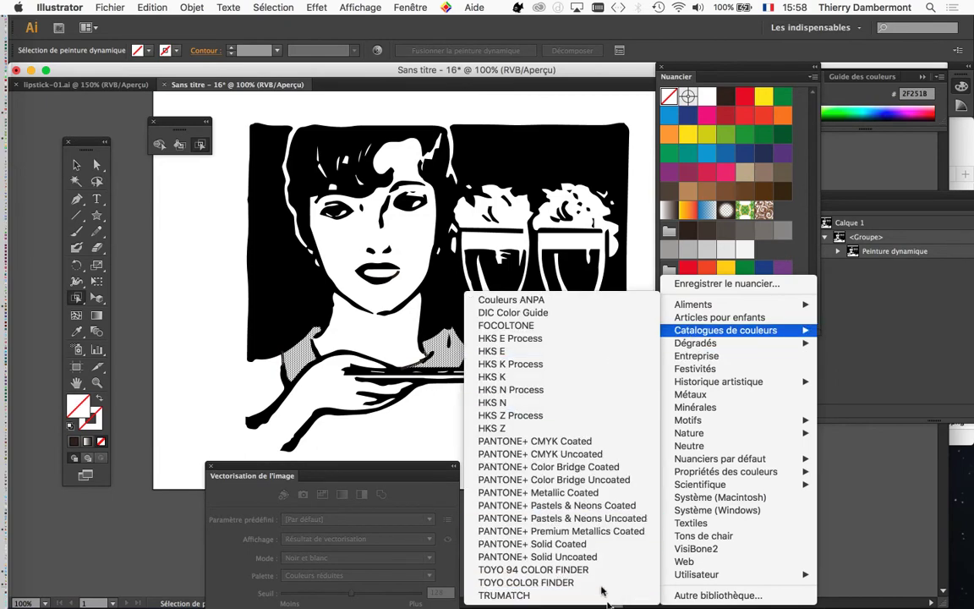
left_click(591, 544)
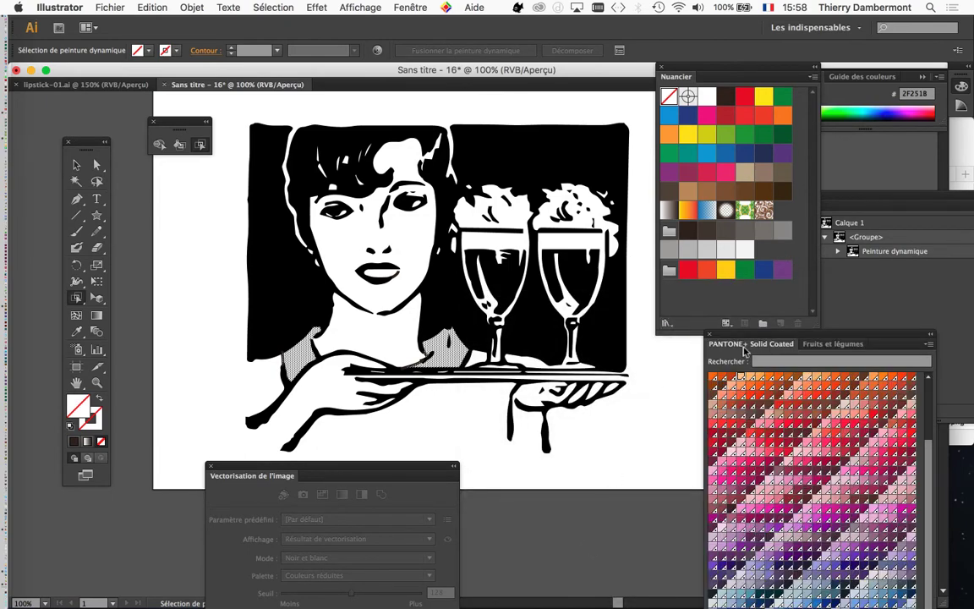
left_click_drag(744, 336, 641, 84)
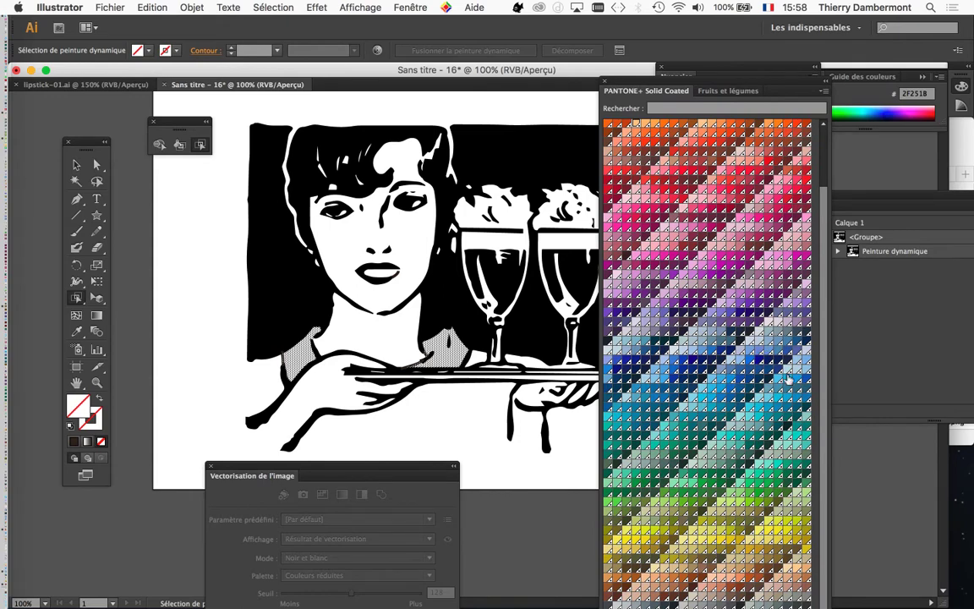
left_click(789, 371)
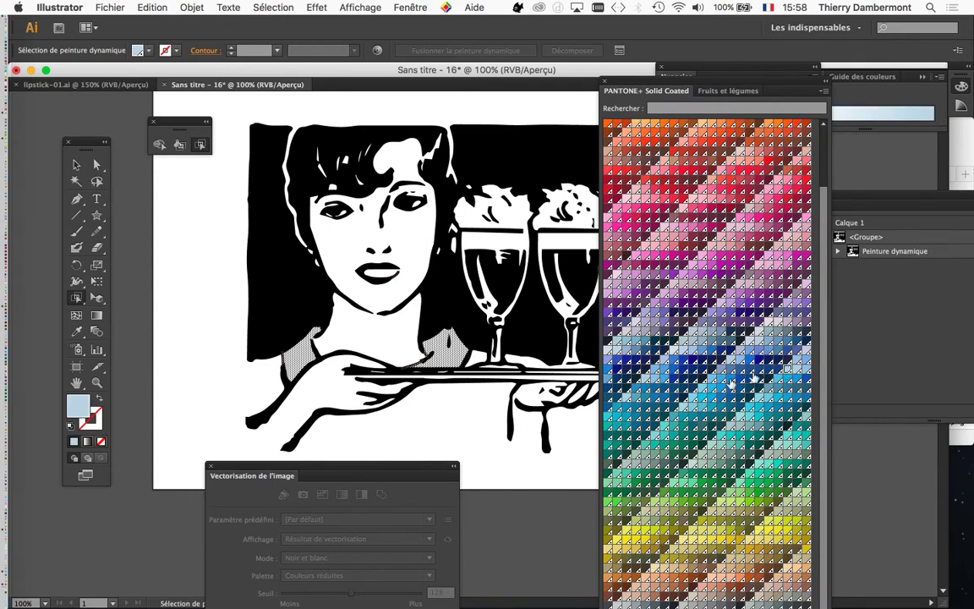
Step: Select the woman's neck, face and forehead area and fill them with a golden-yellow PANTONE+ Solid Coated swatch
left_click(374, 344)
left_click(370, 241, "shift")
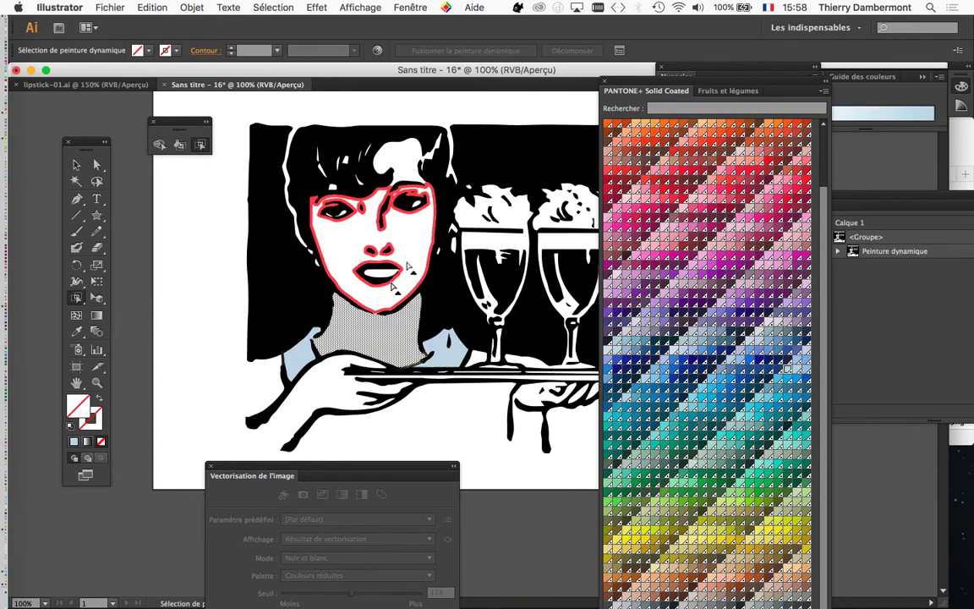
left_click(395, 169, "shift")
scroll(718, 174, "up", 4)
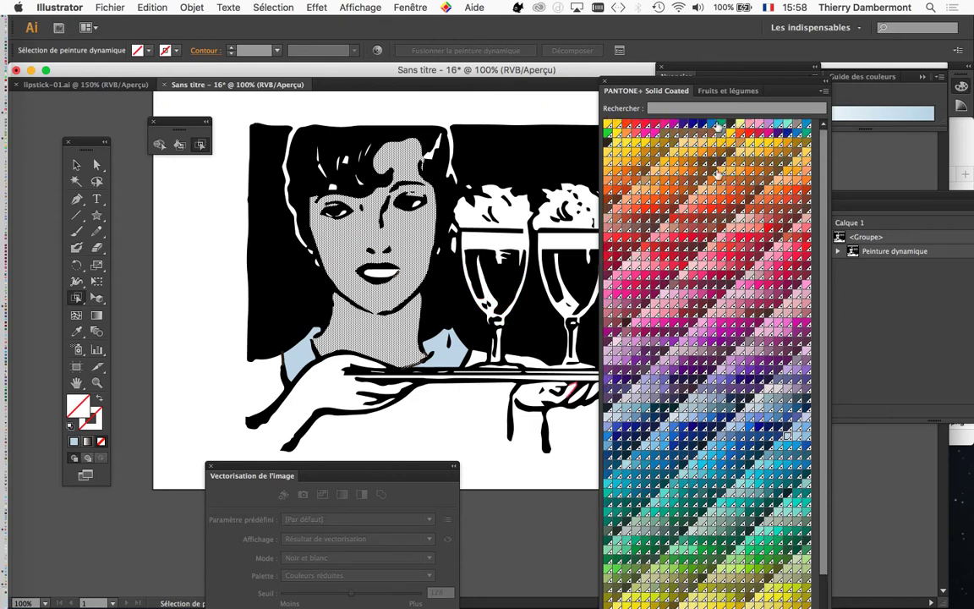
left_click(684, 151)
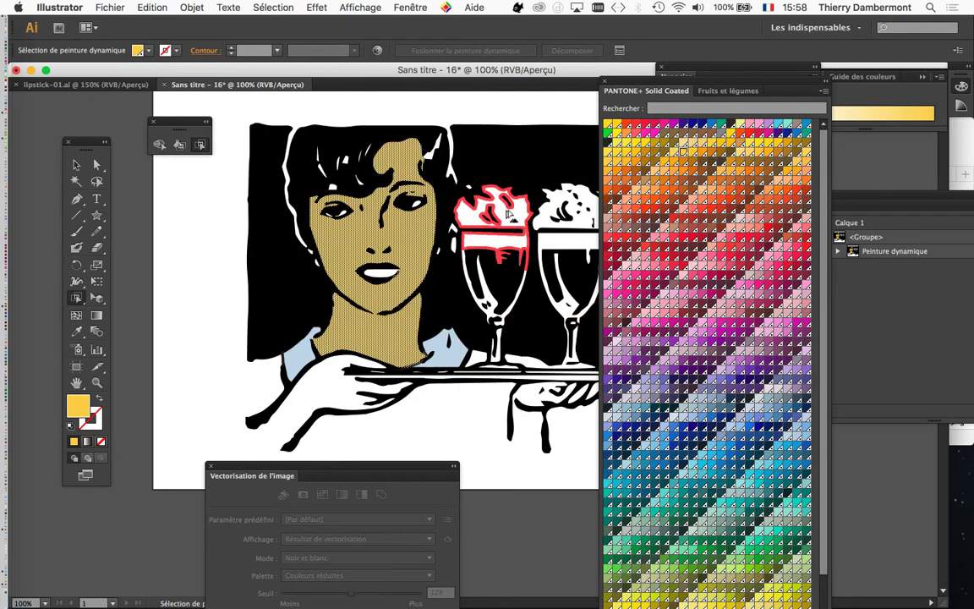
Step: Select the toppings of both glasses, move the PANTONE+ panel clear of the artwork, and fill them with a brown swatch
left_click(464, 196)
left_click(542, 199, "shift")
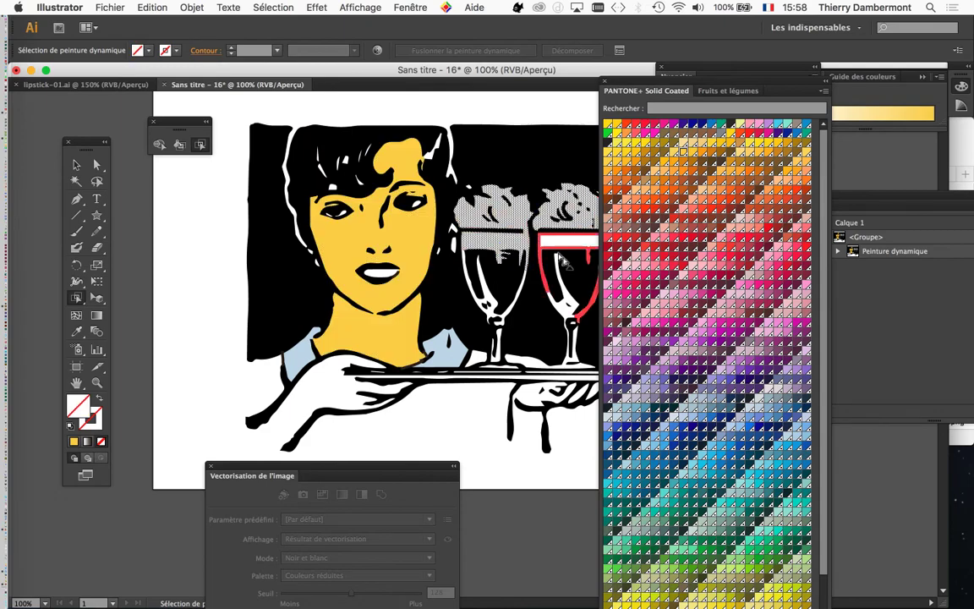
left_click_drag(647, 85, 660, 389)
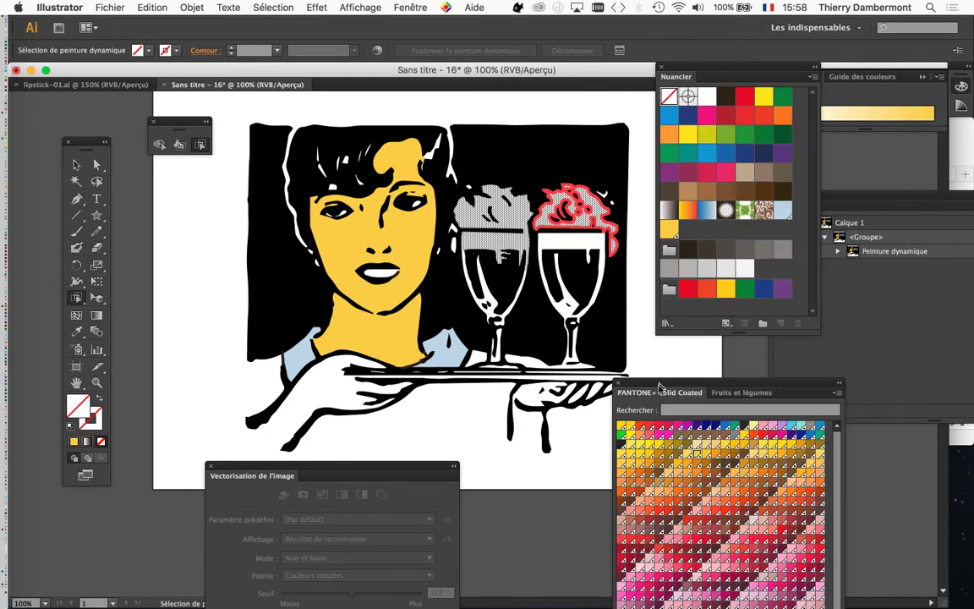
scroll(487, 213, "up", 1)
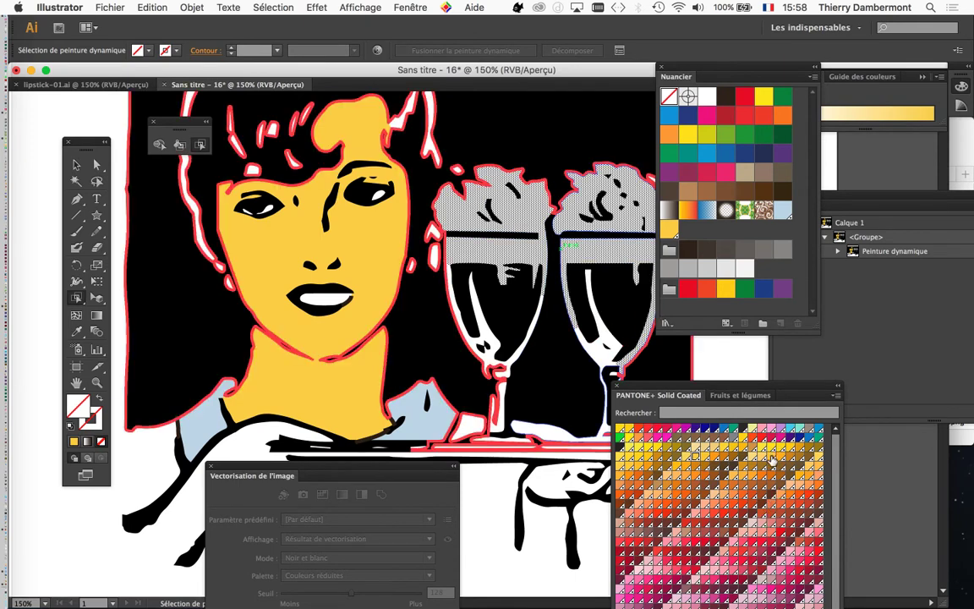
left_click(734, 463)
left_click(495, 207)
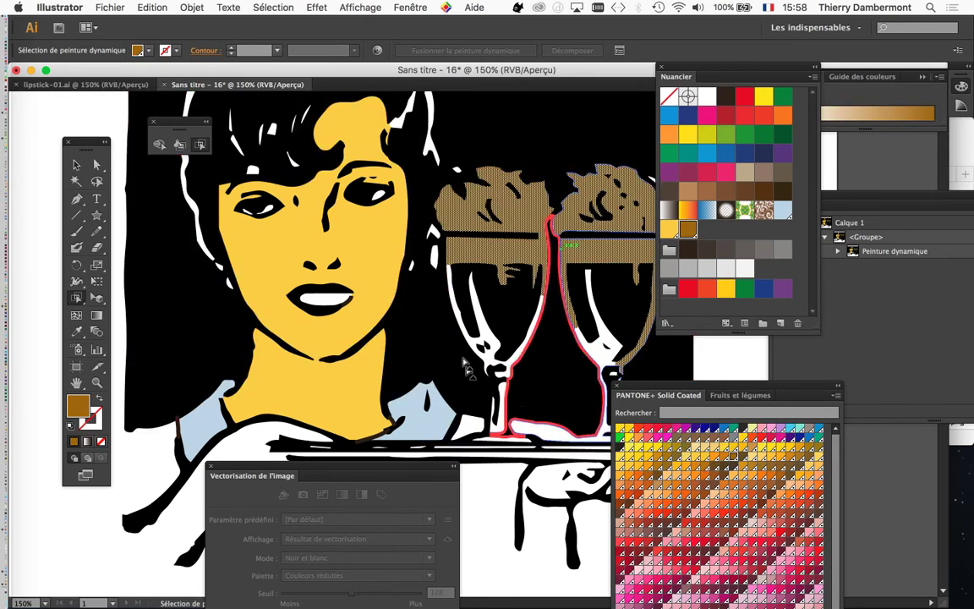
Step: Fill the hand and forearm in front of the dress, then the neck and face, with a light beige PANTONE swatch
scroll(495, 436, "down", 3)
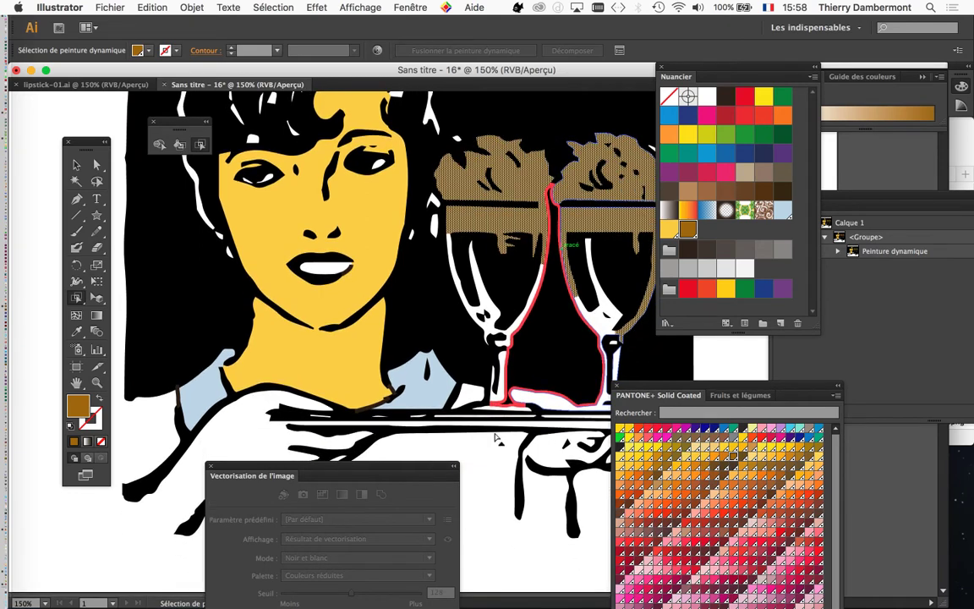
left_click(258, 409)
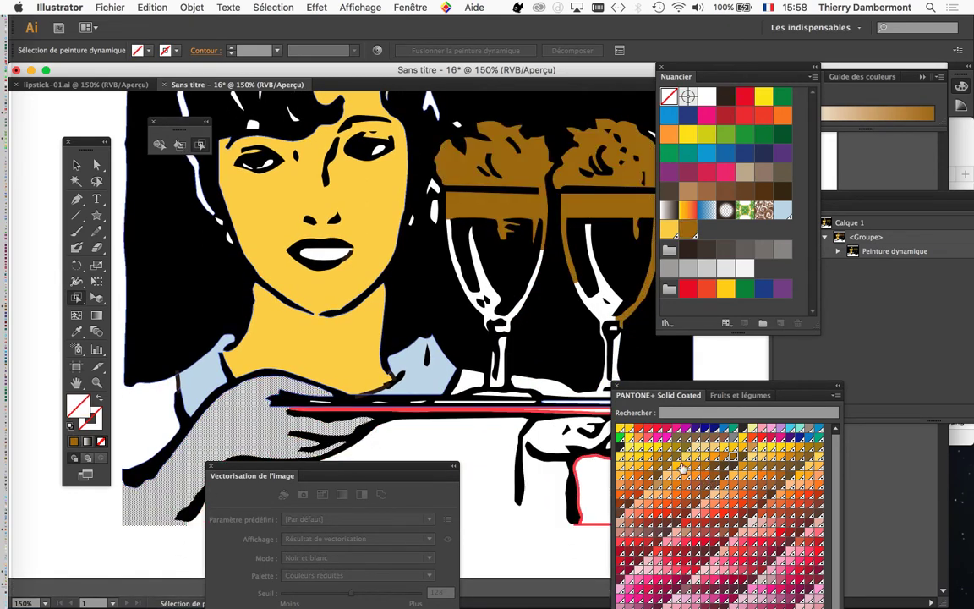
left_click(705, 446)
left_click(347, 370)
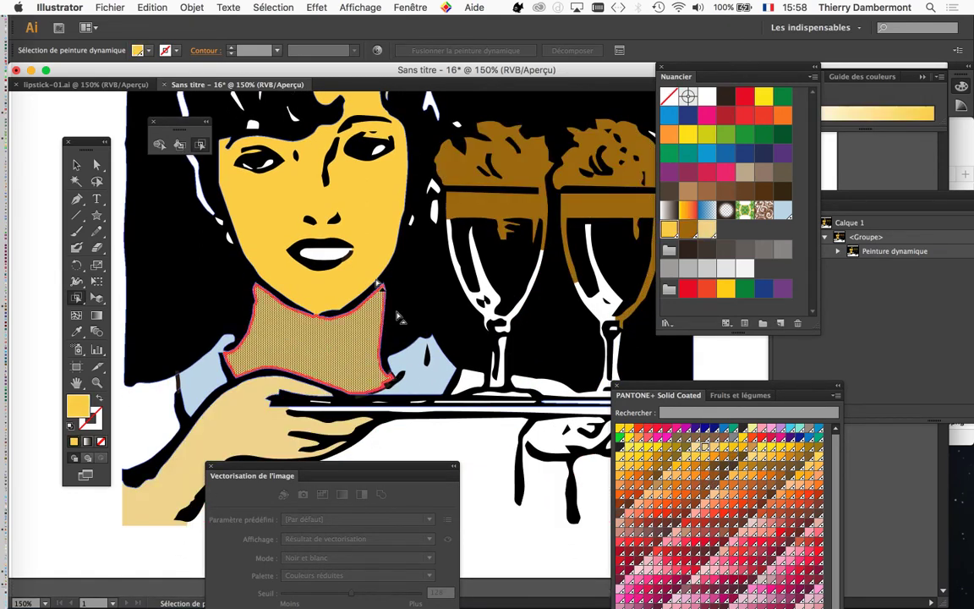
left_click(361, 238, "shift")
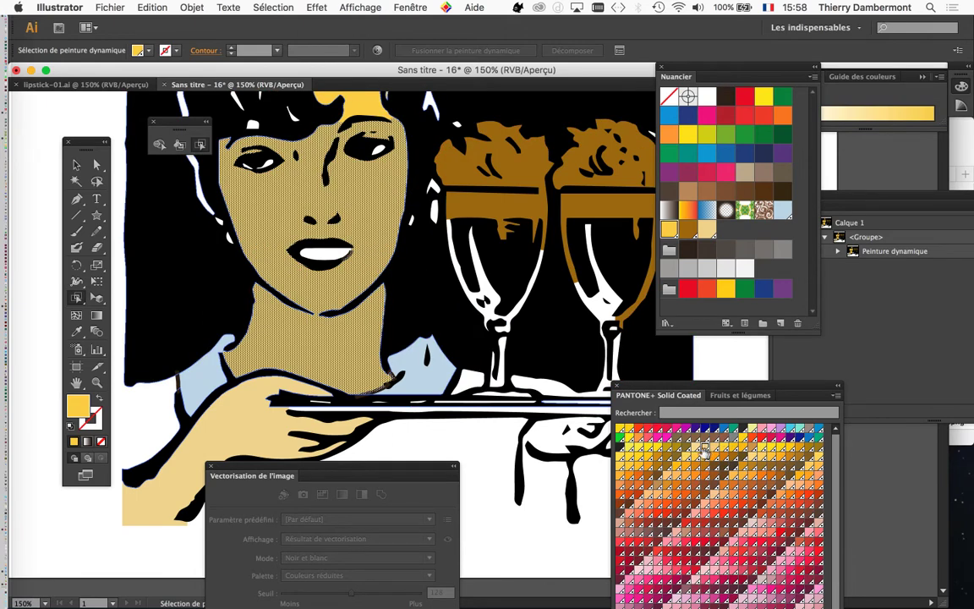
left_click(705, 448)
Step: Select the unfilled dress areas beside the shoulders and below the tray, and examine the open outlines of the far forearm
left_click(165, 429)
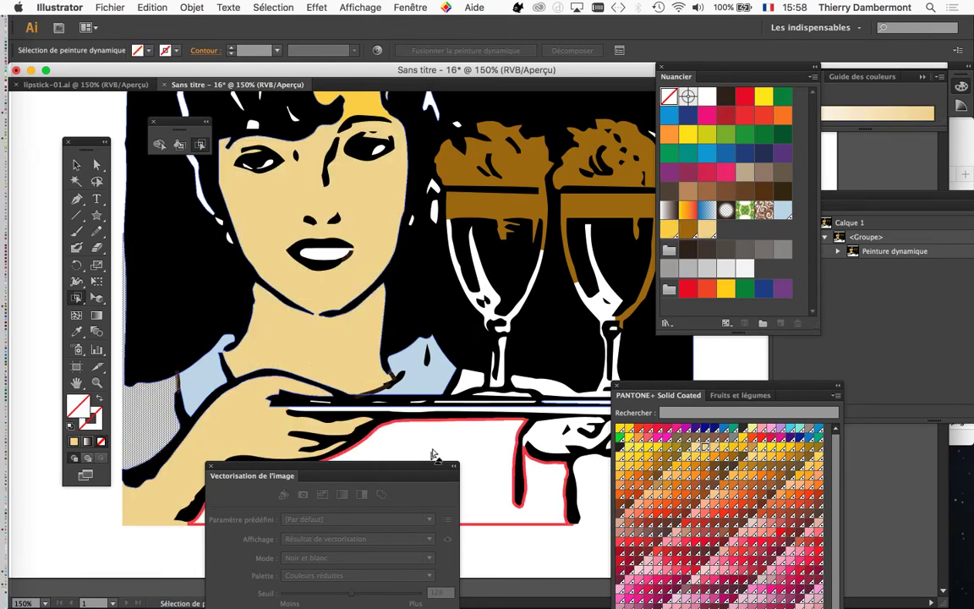
scroll(542, 425, "down", 1)
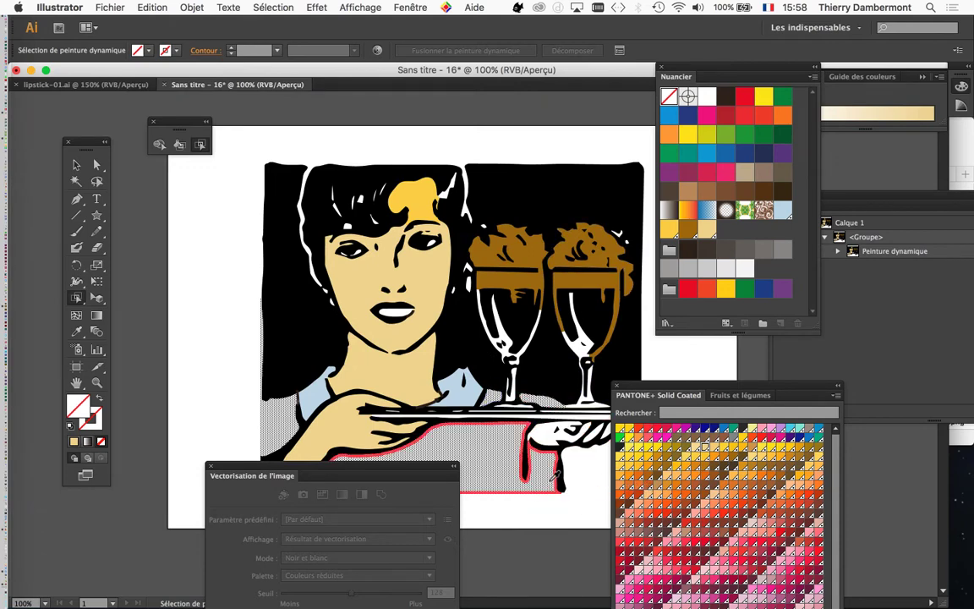
scroll(557, 480, "down", 1)
scroll(534, 480, "up", 2)
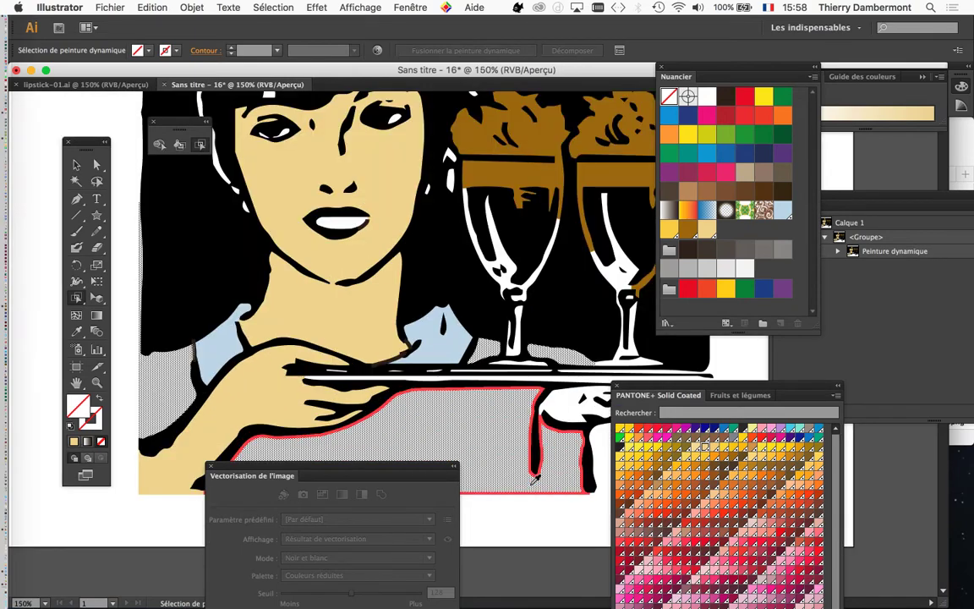
scroll(534, 480, "down", 5)
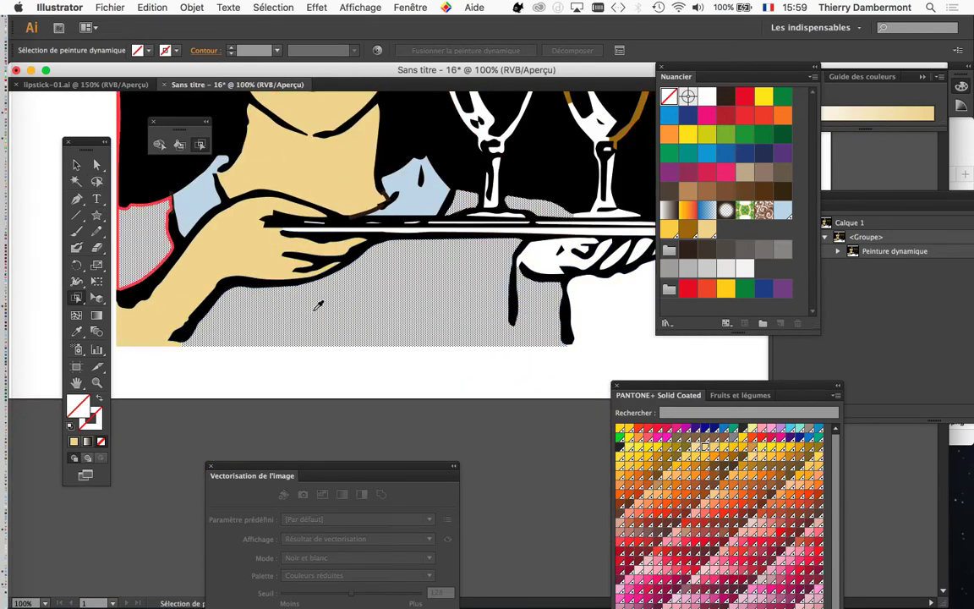
scroll(319, 306, "down", 1)
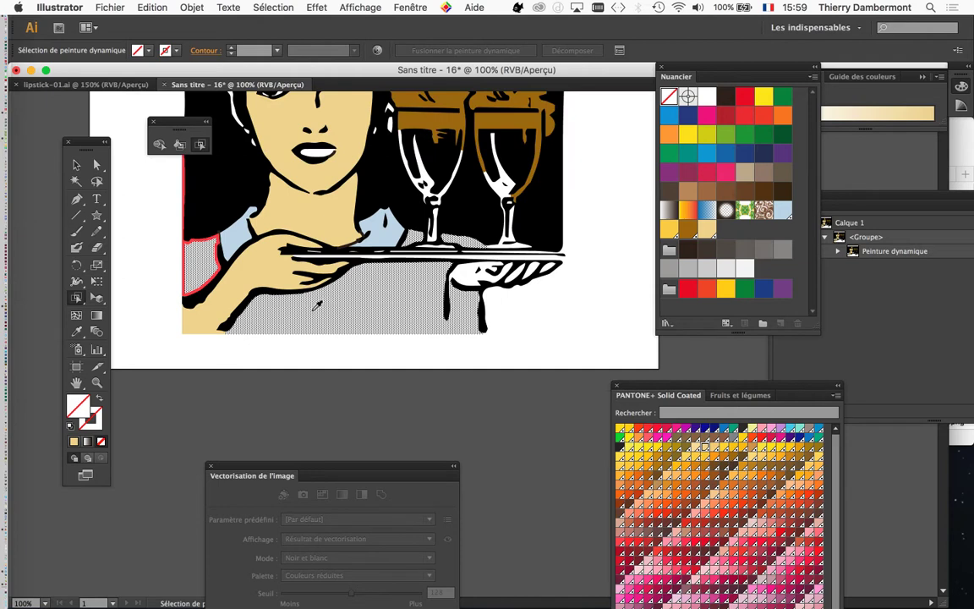
Step: Draw two Pencil lines that extend both edges of the tray-holding wrist down past the artboard's lower edge
left_click(96, 232)
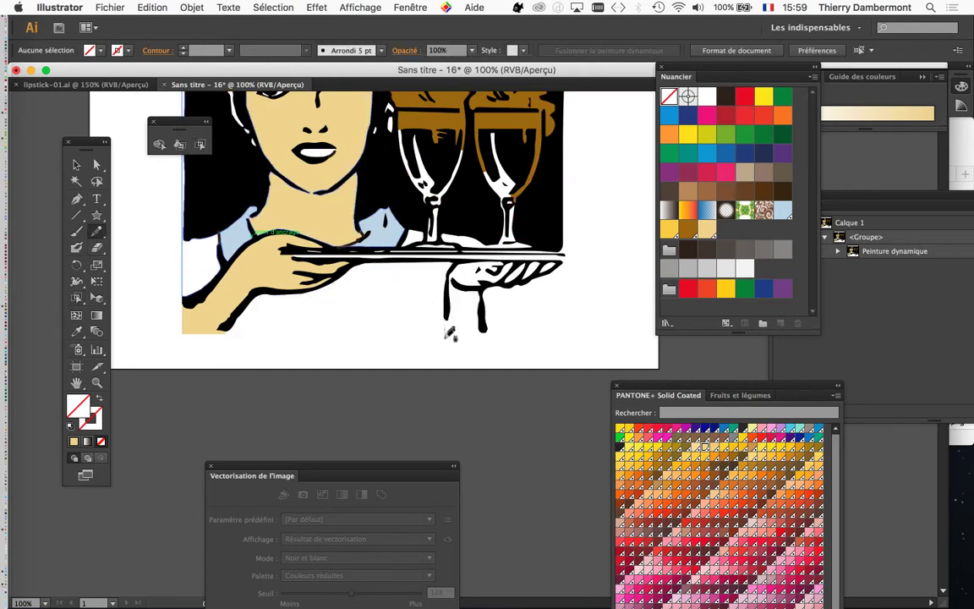
left_click_drag(445, 313, 447, 433)
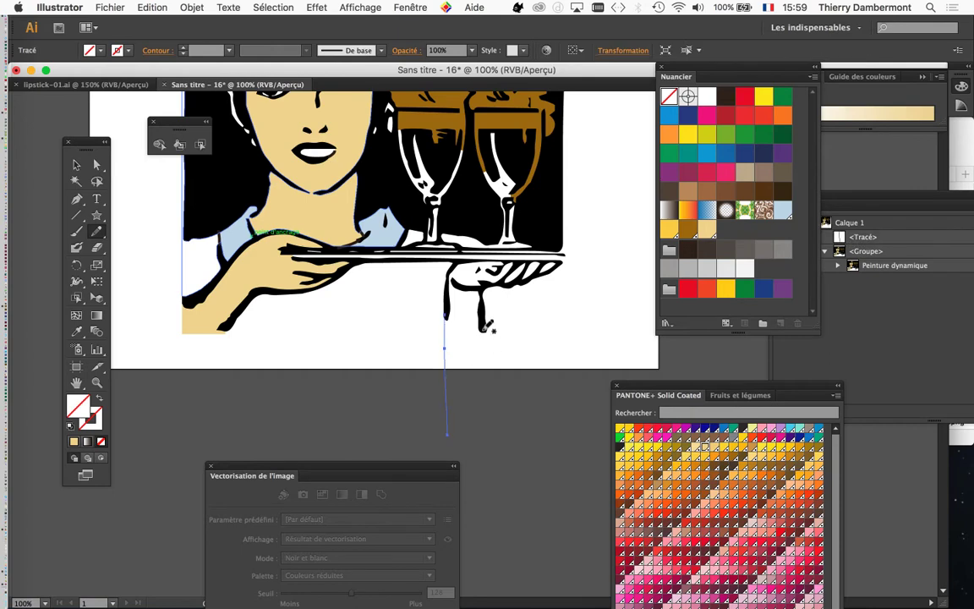
left_click_drag(482, 327, 501, 431)
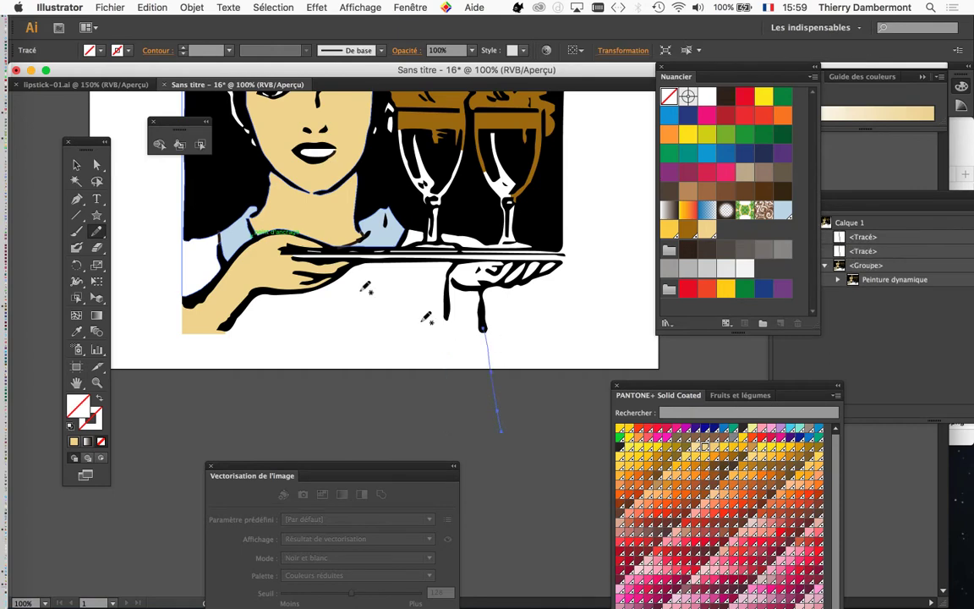
Step: Select the two forearm lines with Direct Selection and apply the Noir swatch to their stroke
left_click(98, 165)
left_click_drag(382, 396, 489, 424)
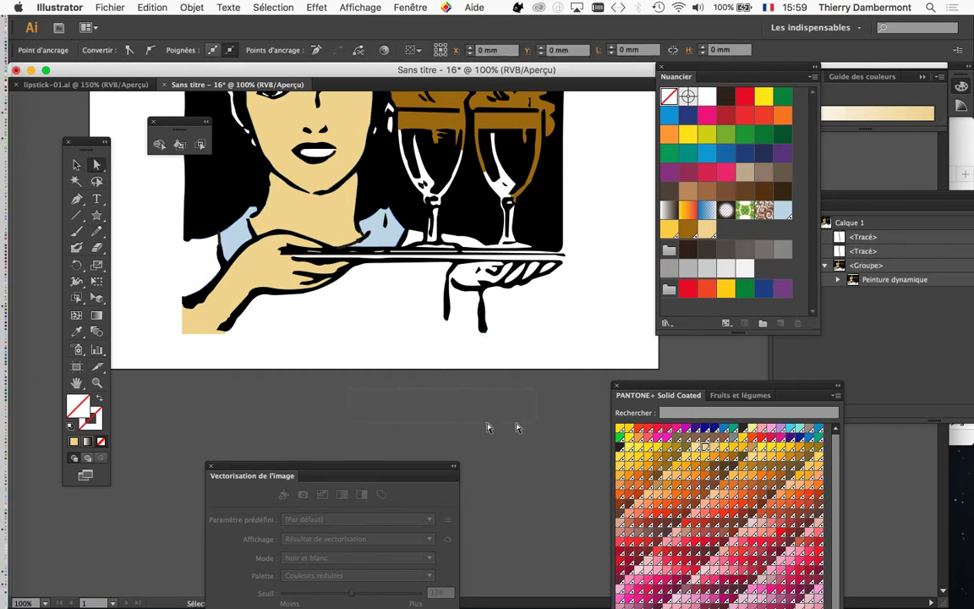
key("x")
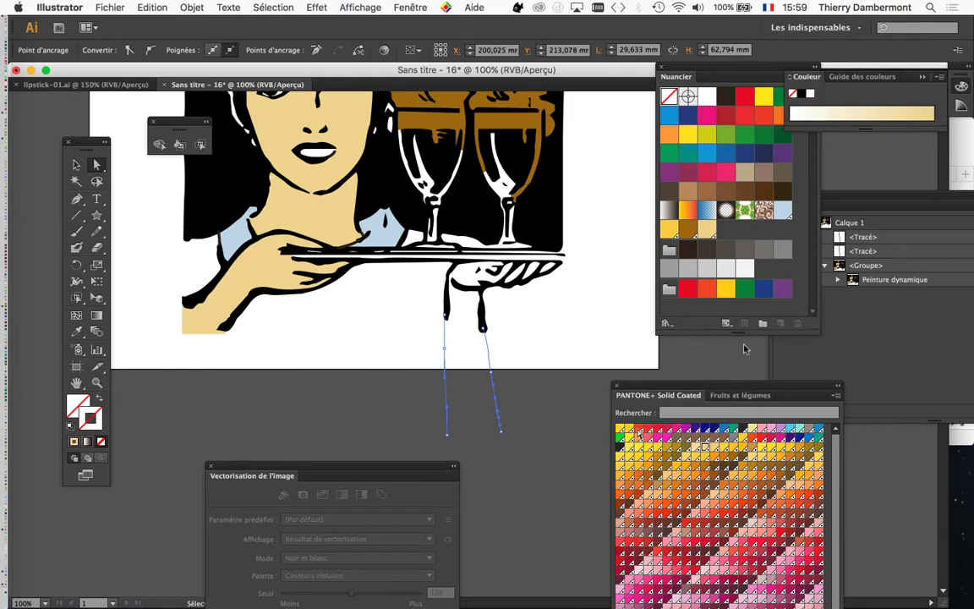
left_click(724, 98)
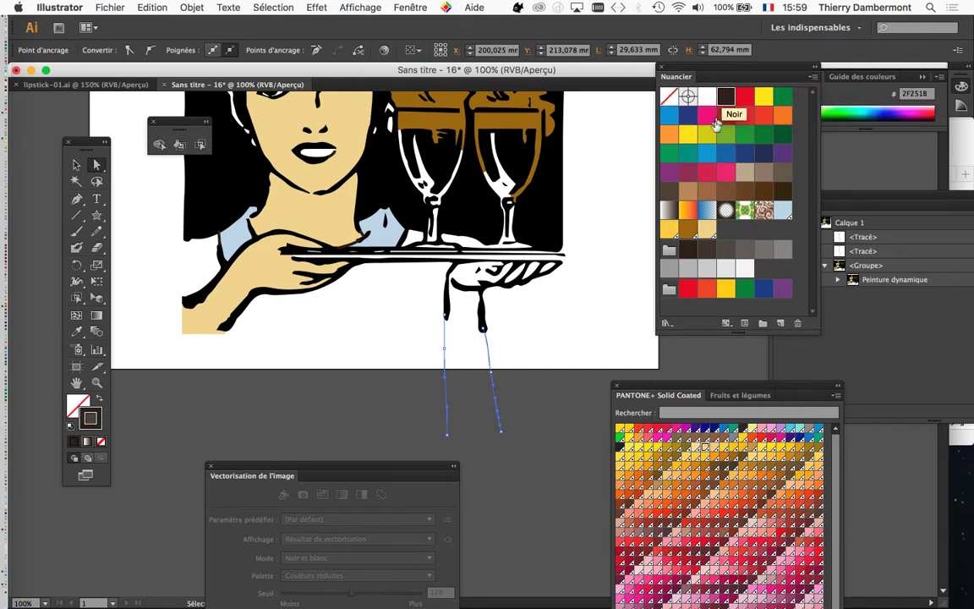
Step: Show the Contour panel, set the stroke weight of the two forearm lines to 4 pt, and place the panel off the lines
left_click(406, 8)
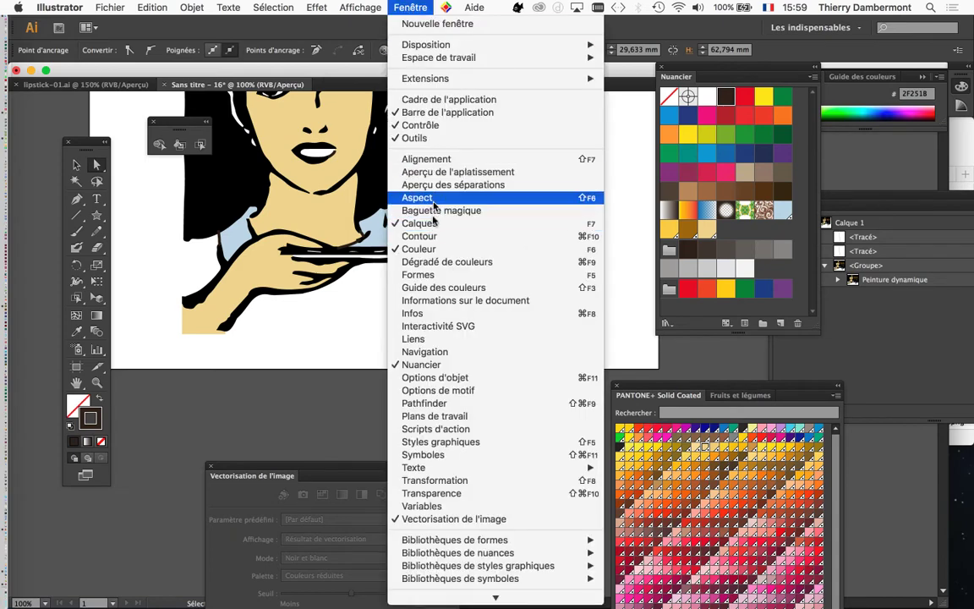
left_click(431, 236)
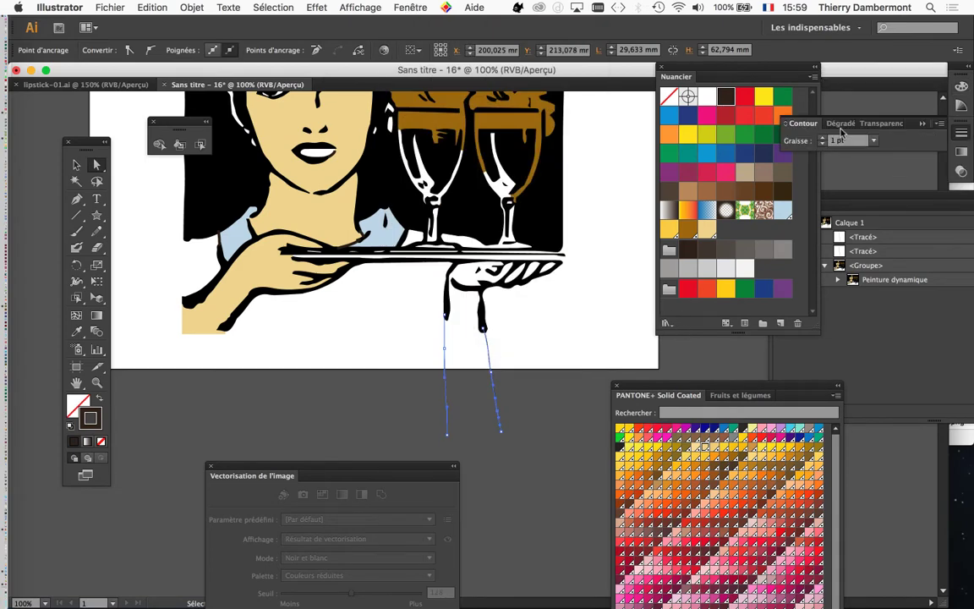
left_click_drag(804, 125, 305, 360)
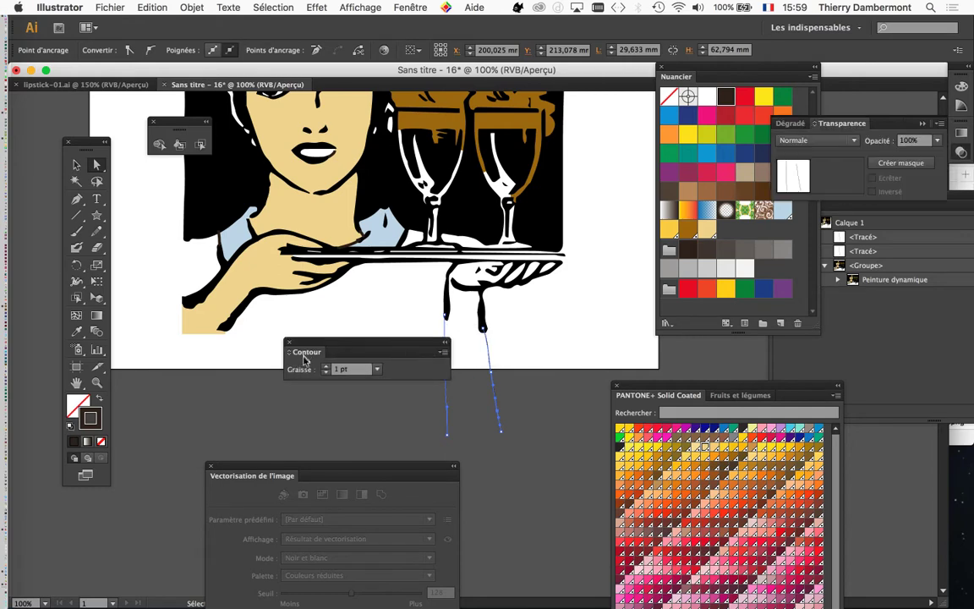
left_click(326, 367)
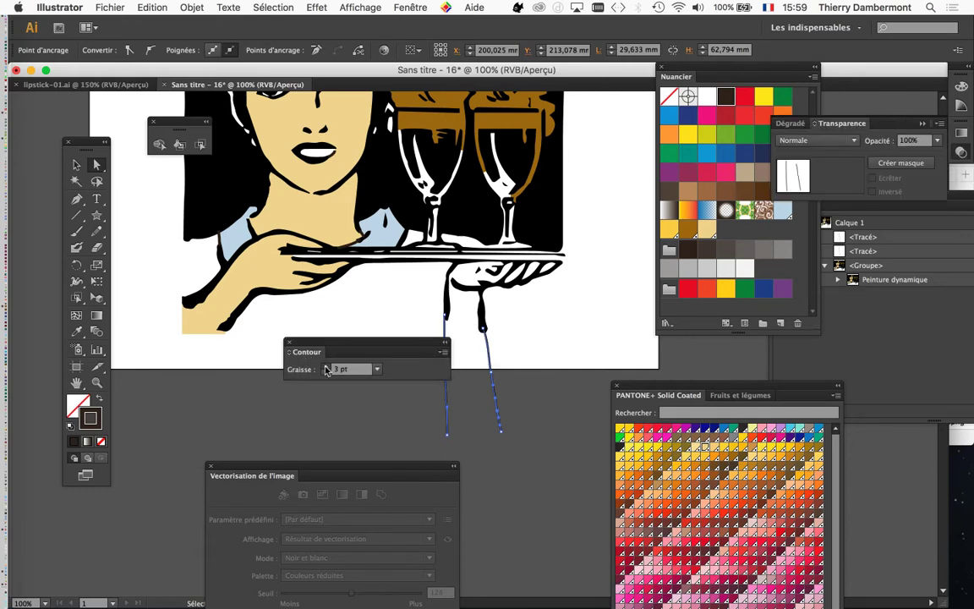
left_click_drag(328, 343, 630, 286)
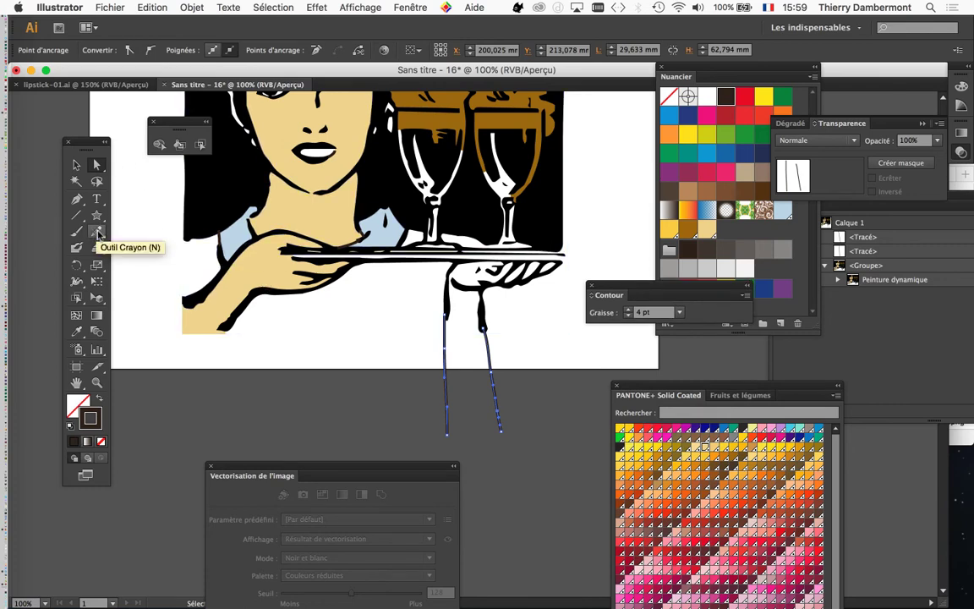
Step: Draw a Pencil outline from the near forearm's cut edge down below the artboard, across, and up to the tray-holding hand, redoing unsatisfactory strokes
left_click(98, 236)
key("super+minus")
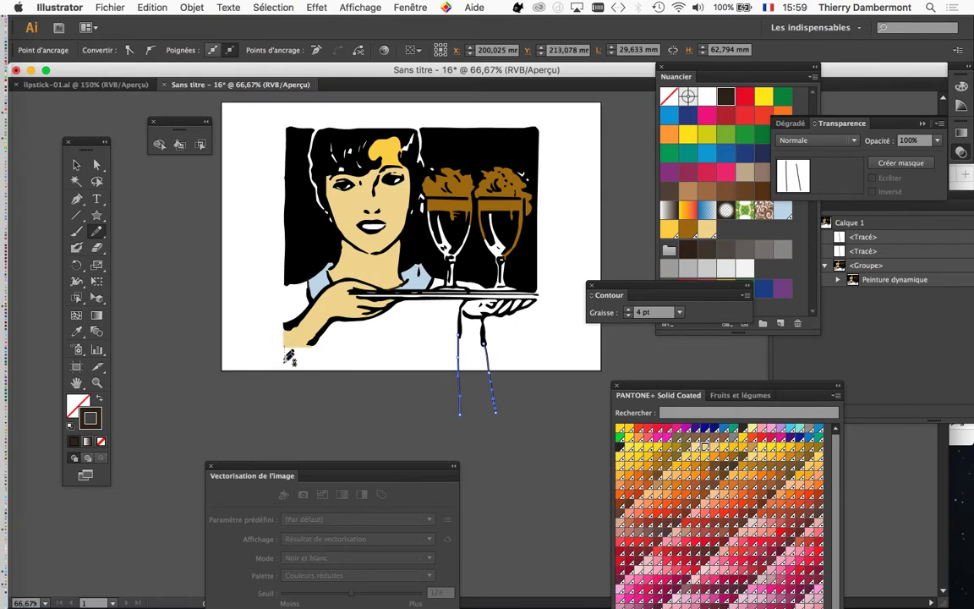
mouse_move(285, 347)
left_mouse_down()
mouse_move(283, 434)
mouse_move(497, 425)
left_mouse_up()
key("super+z")
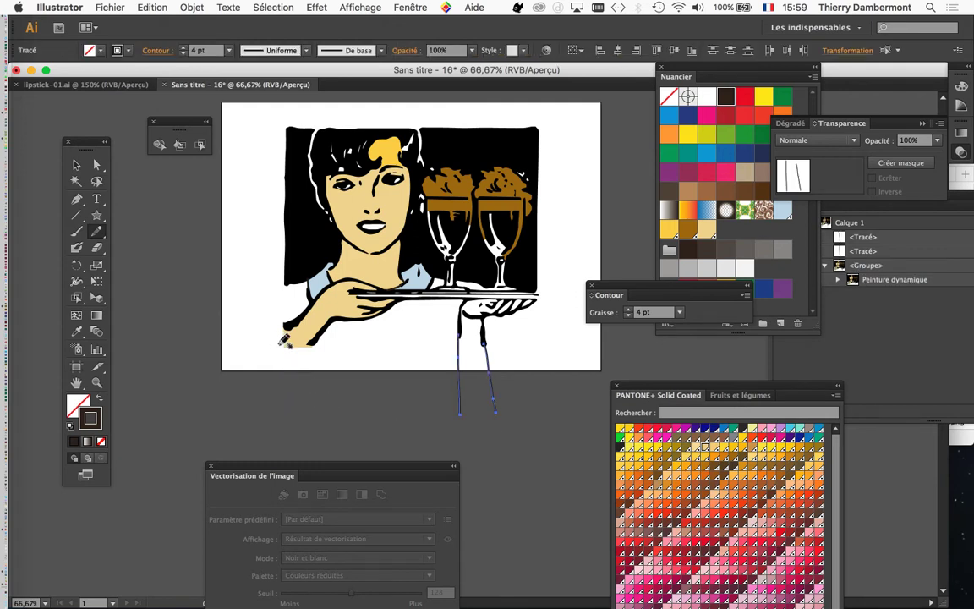
mouse_move(292, 355)
left_mouse_down()
mouse_move(299, 415)
mouse_move(539, 409)
left_mouse_up()
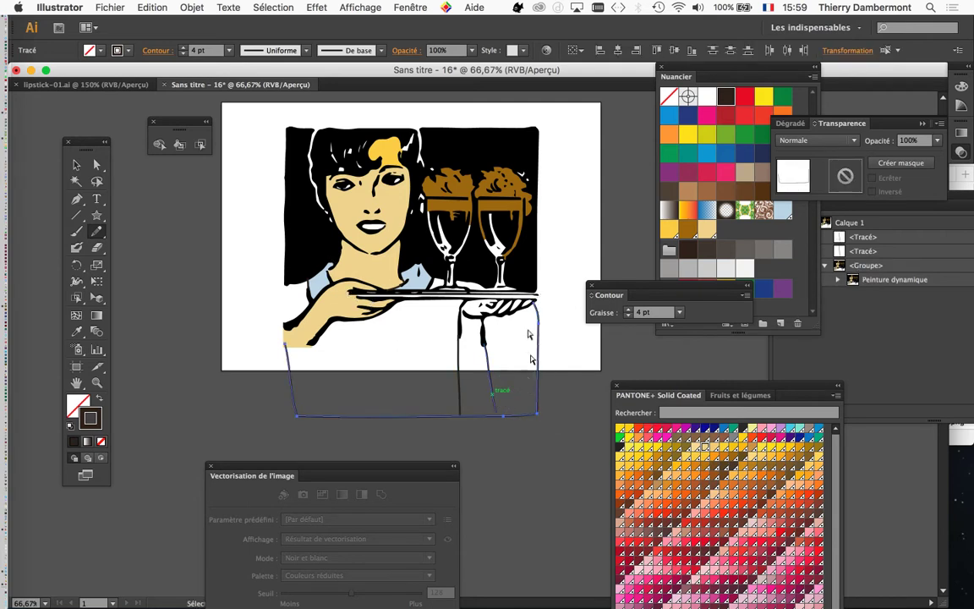
key("super+z")
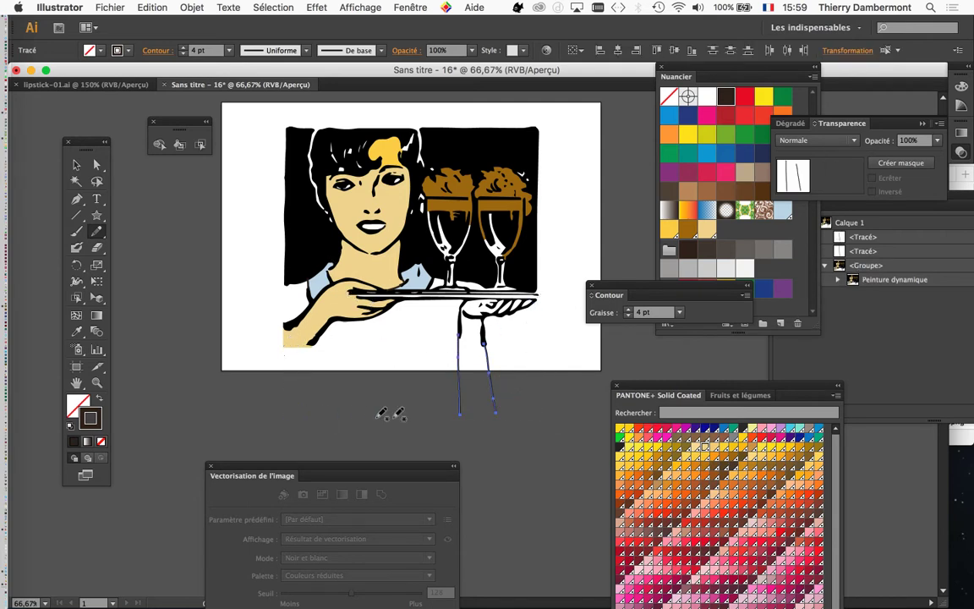
left_click_drag(533, 396, 507, 316)
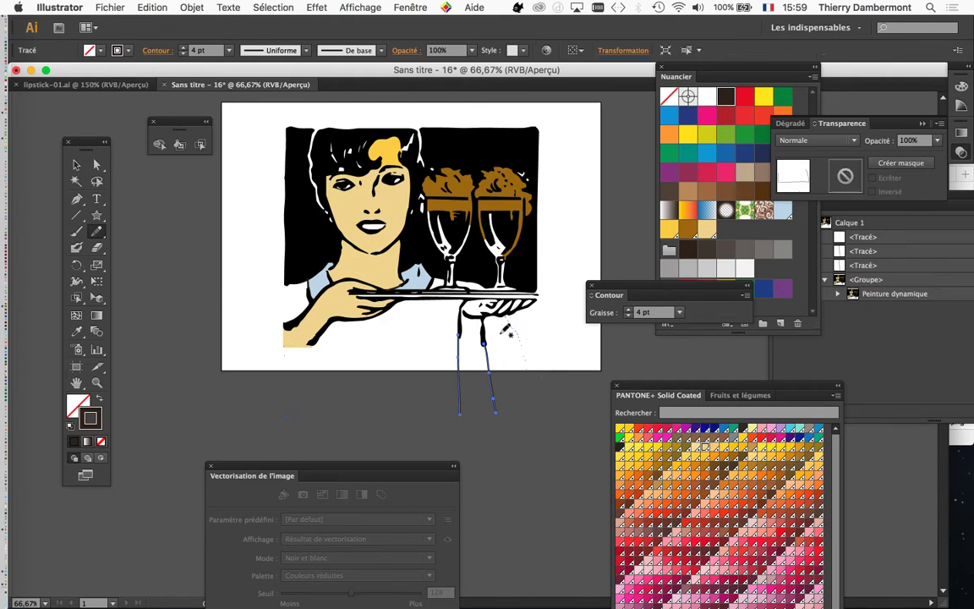
Step: Move the three drawn outline paths into the Live Paint group in the layer list
left_click(200, 145)
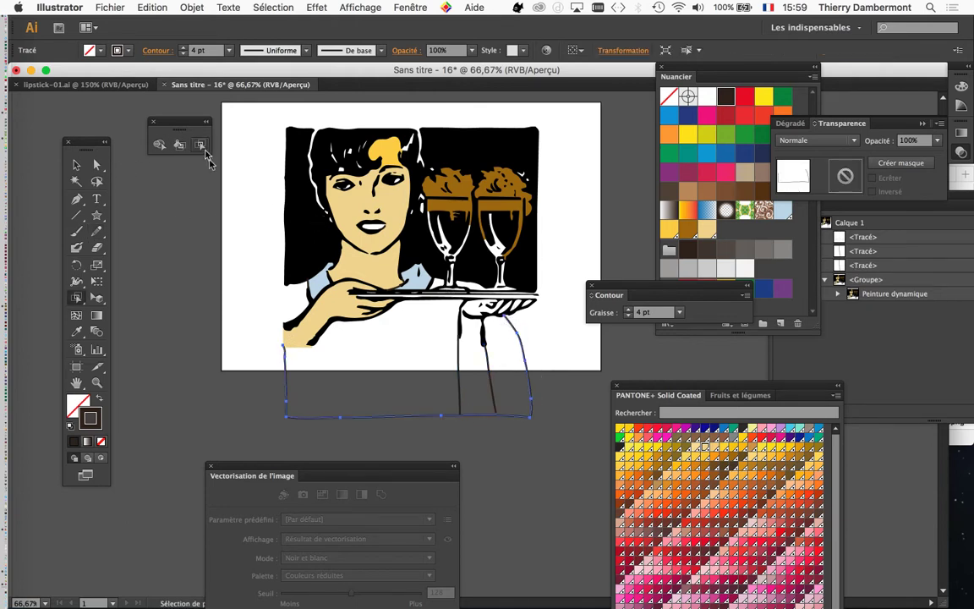
left_click(404, 345)
left_click(900, 342)
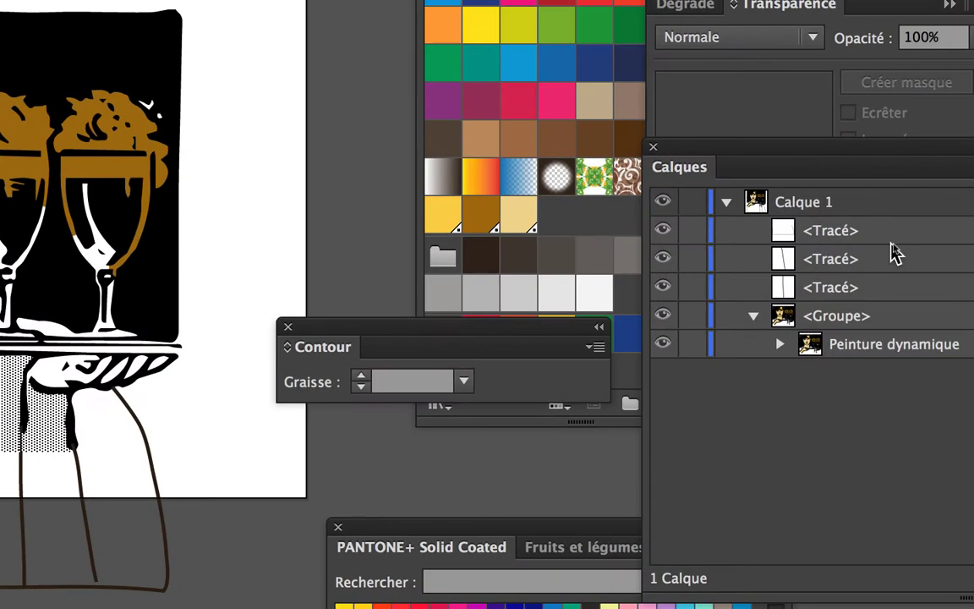
left_click(893, 241)
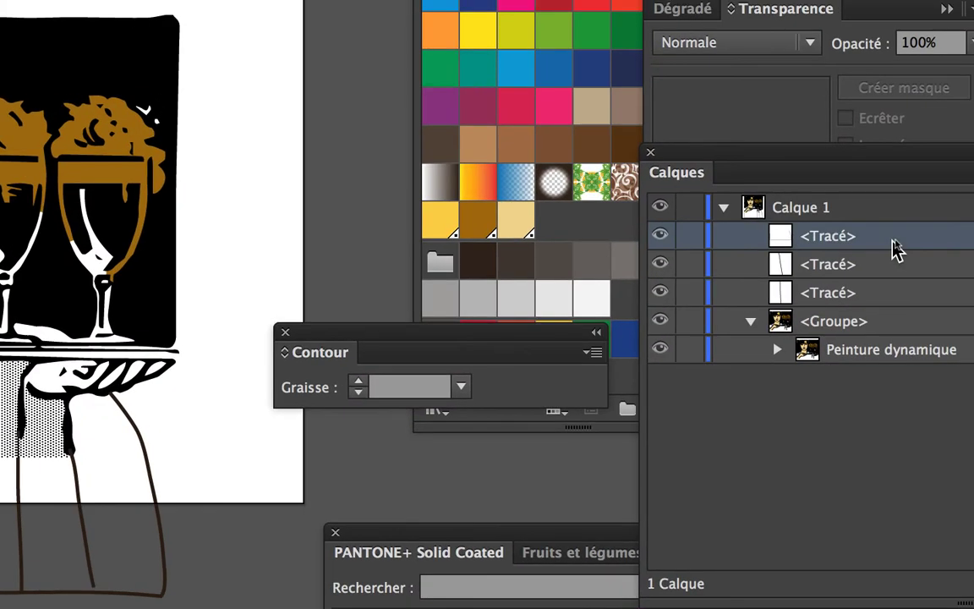
left_click(896, 266, "shift")
left_click_drag(893, 265, 907, 290)
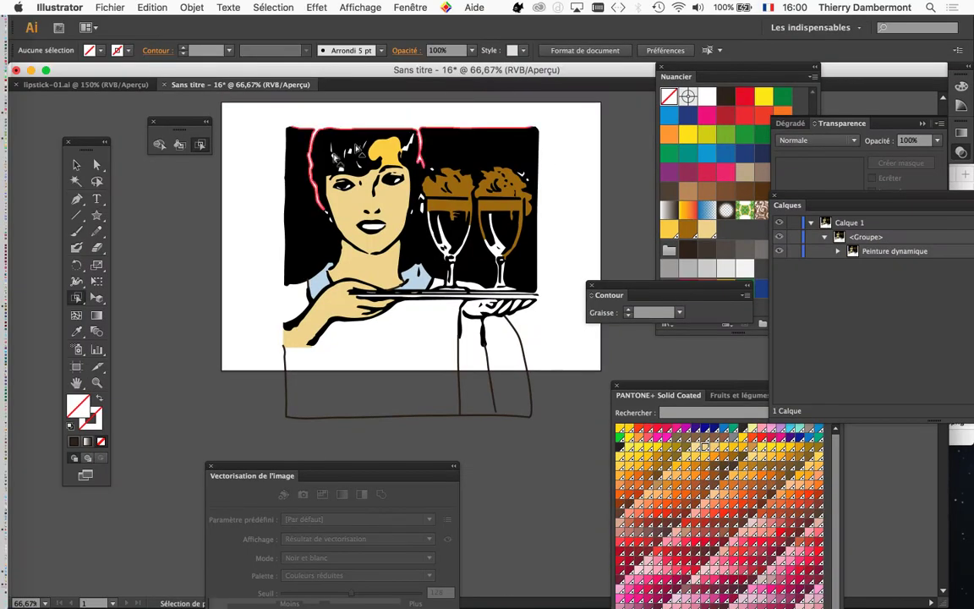
Step: Select the two torso areas between the arms with Live Paint Selection and fill them with a lavender Pantone swatch
left_click(398, 374)
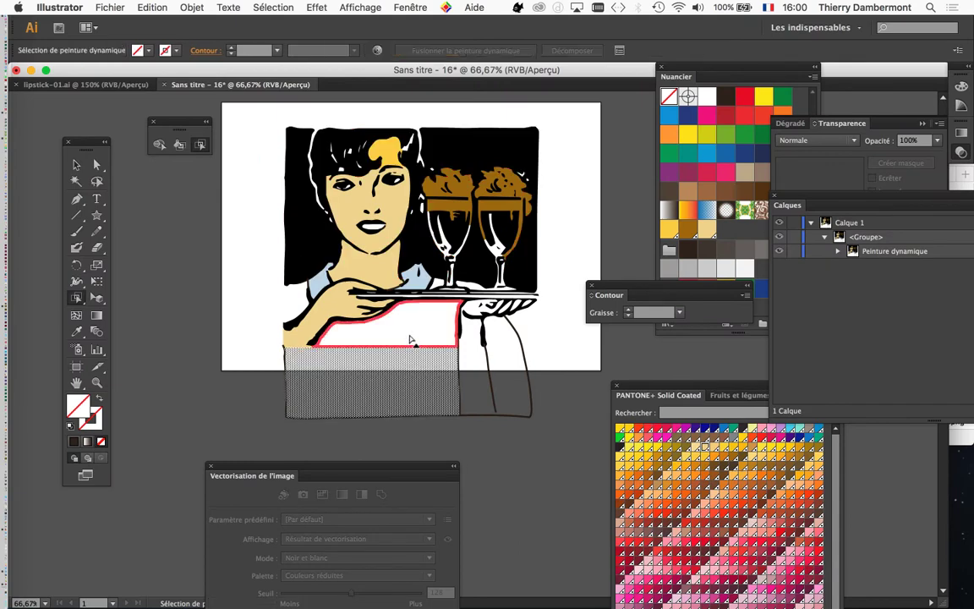
left_click(410, 340, "shift")
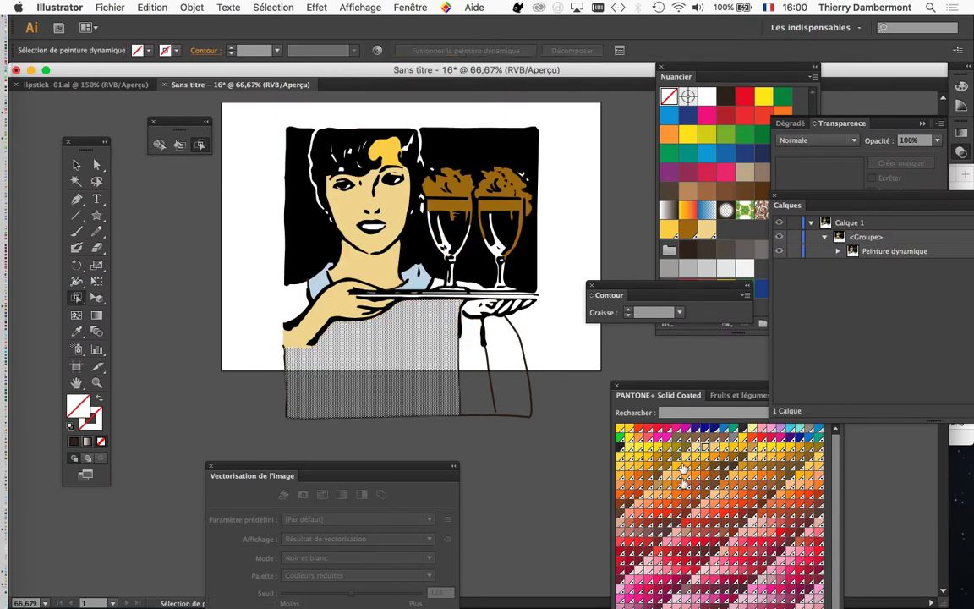
left_click(783, 431)
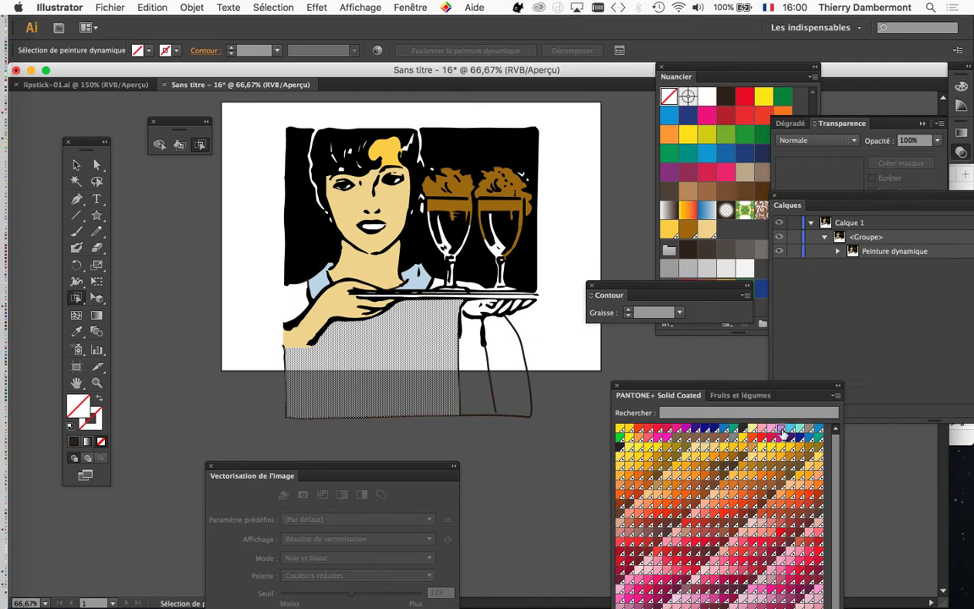
Step: Fill the near sleeve with a light pink Pantone swatch and both torso areas with a salmon-pink one
left_click(298, 306)
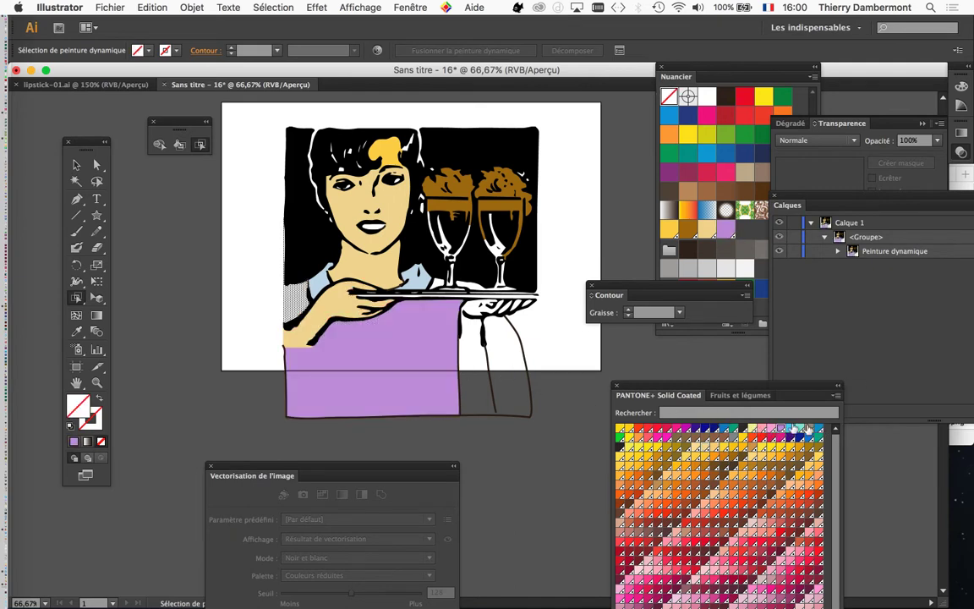
left_click(773, 430)
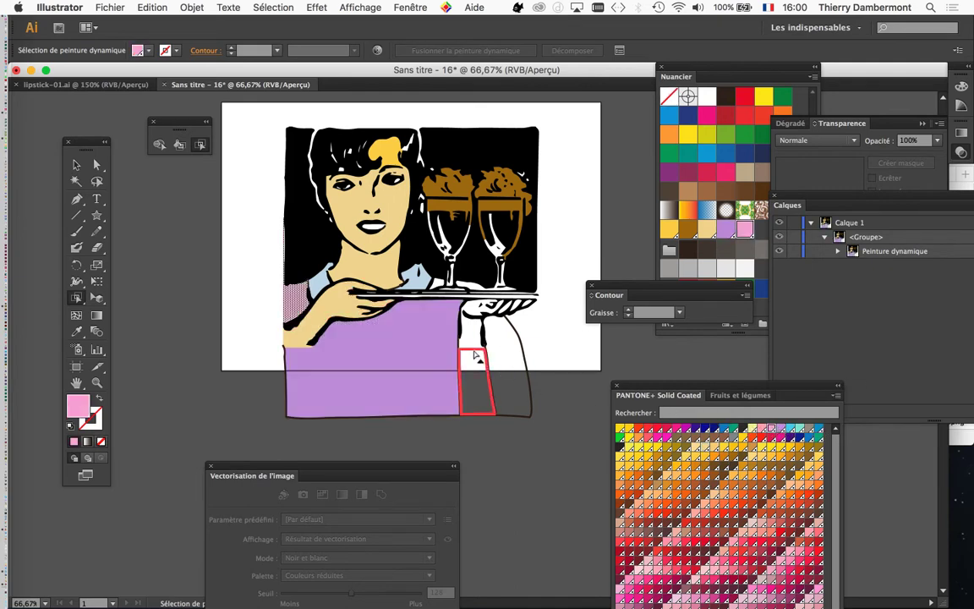
left_click(417, 361)
left_click(424, 333, "shift")
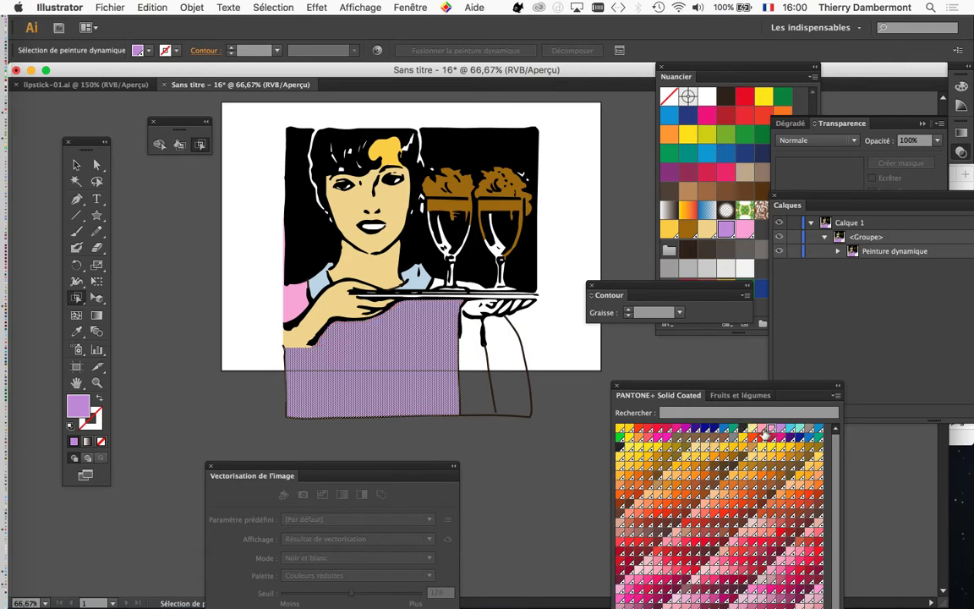
Step: Fill both areas of the sleeve beyond the raised forearm with the salmon-pink Pantone swatch
left_click(507, 345)
left_click(513, 380, "shift")
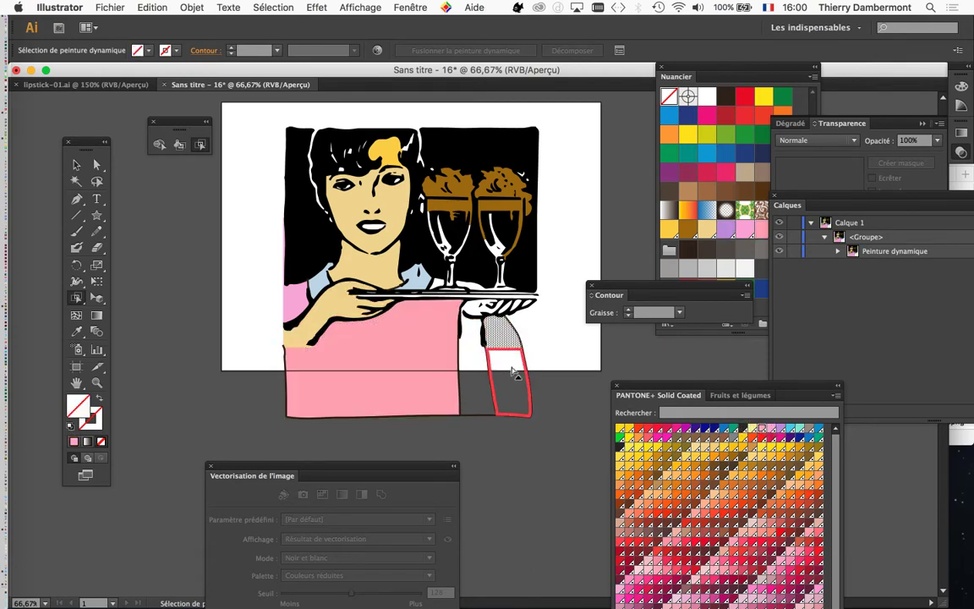
left_click(765, 432)
Step: Fill the raised forearm, then the palm and fingers under the tray, with the beige skin-tone Pantone swatch
left_click(479, 380)
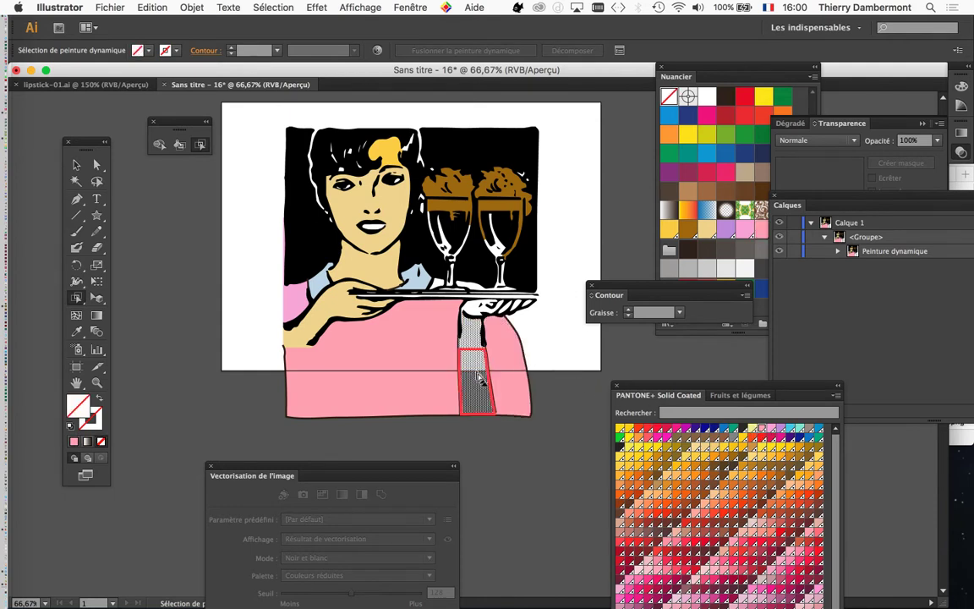
left_click(697, 451)
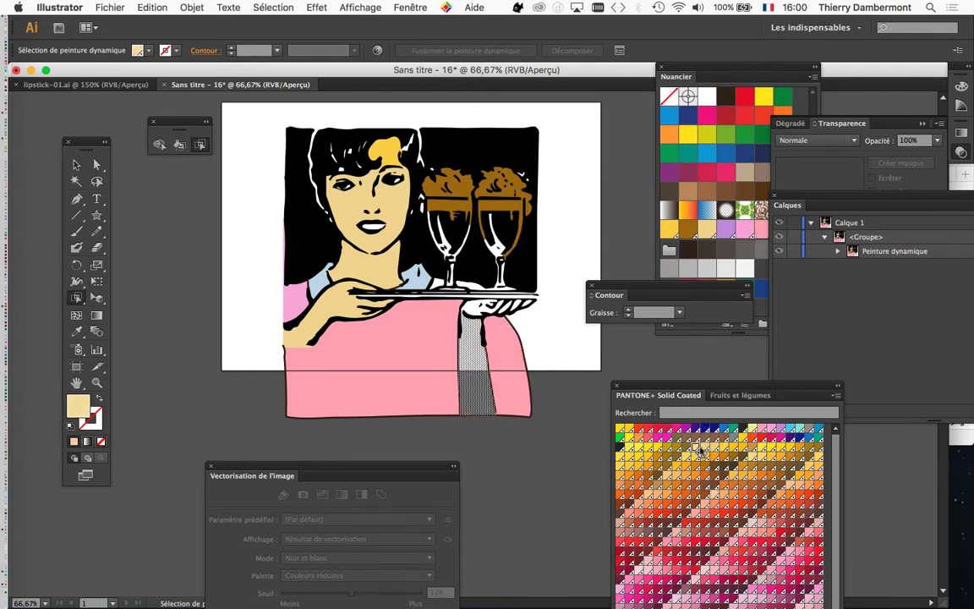
left_click(476, 309)
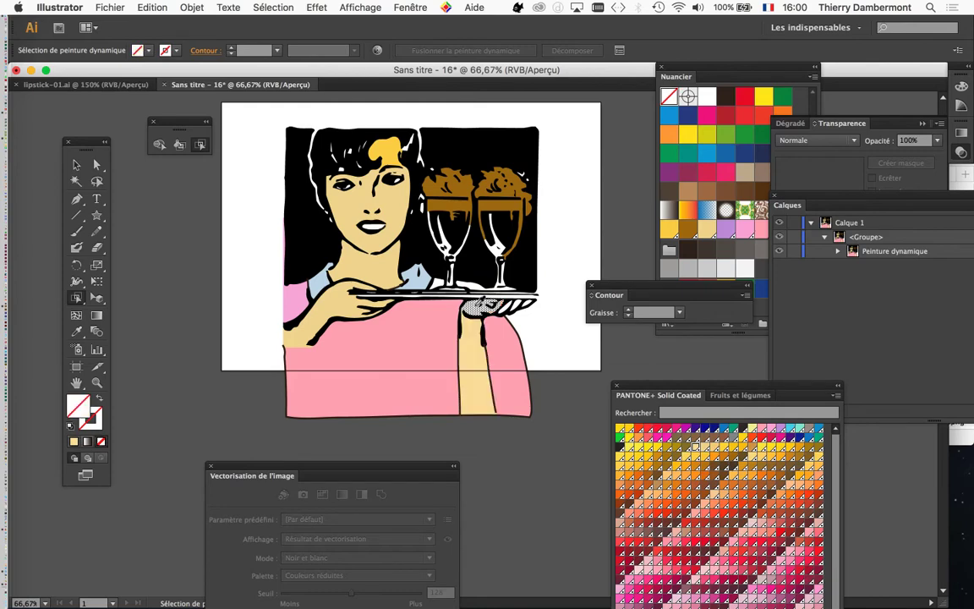
scroll(476, 308, "up", 2)
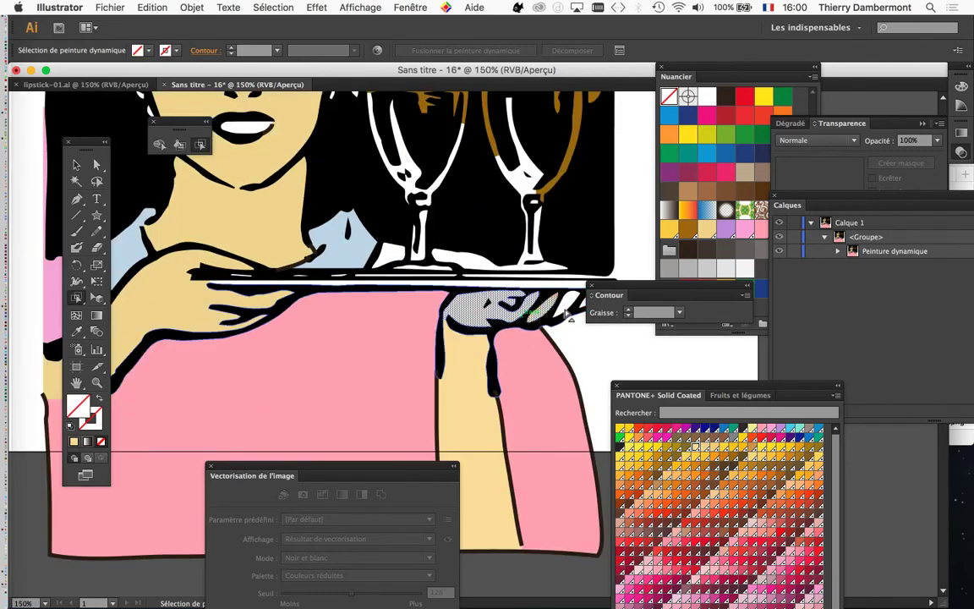
scroll(508, 338, "right", 2)
scroll(440, 357, "right", 2)
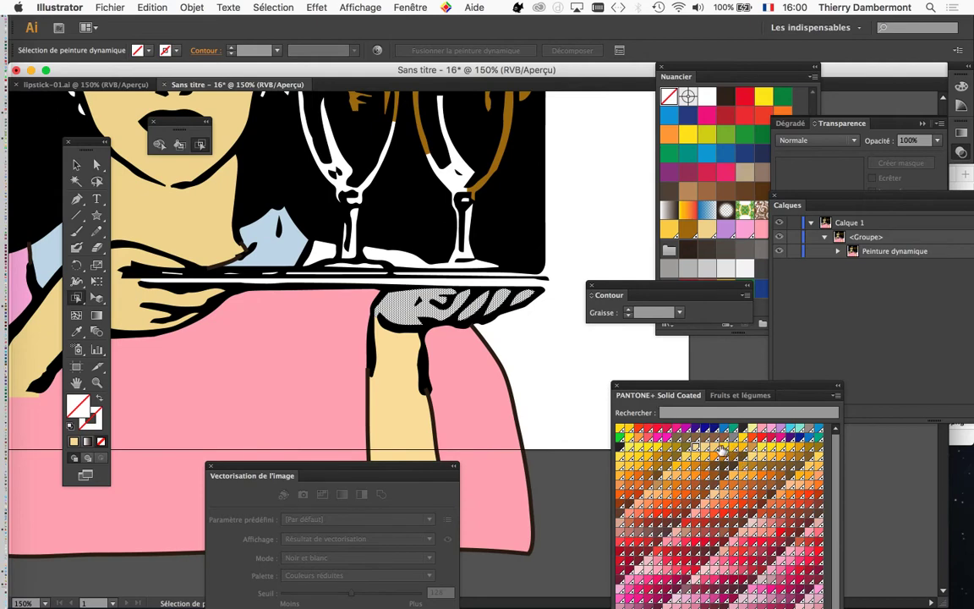
left_click(693, 449)
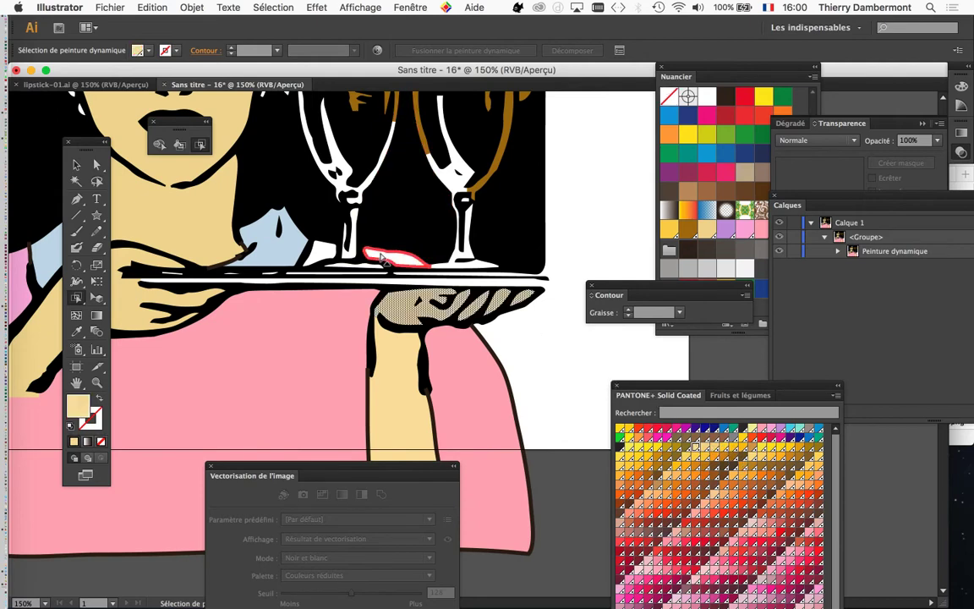
Step: Fill the white areas around the glass base above the tray with salmon pink, and the yellow forehead area with the beige skin tone
left_click(346, 255)
left_click(336, 254, "shift")
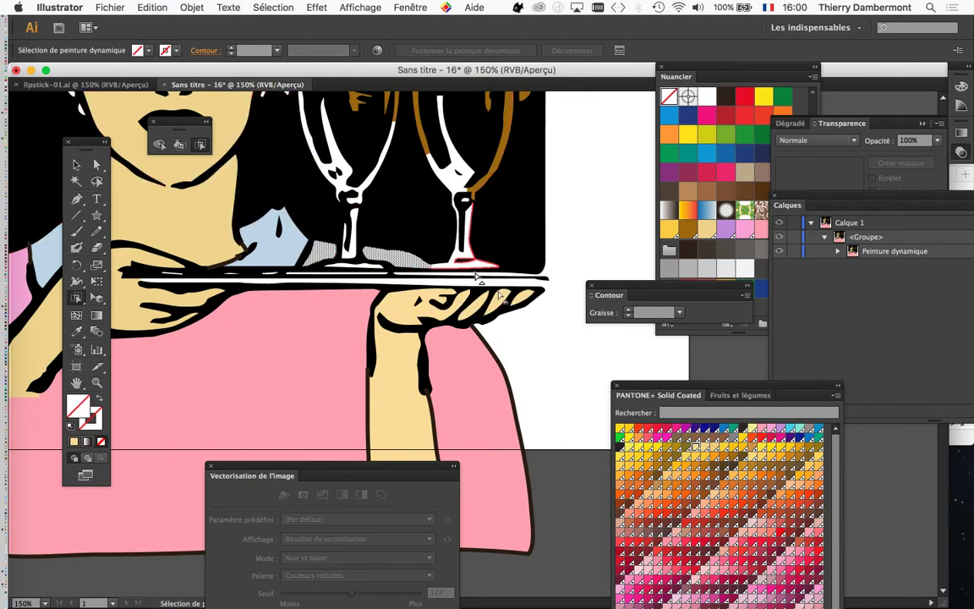
left_click(764, 431)
scroll(524, 397, "down", 1)
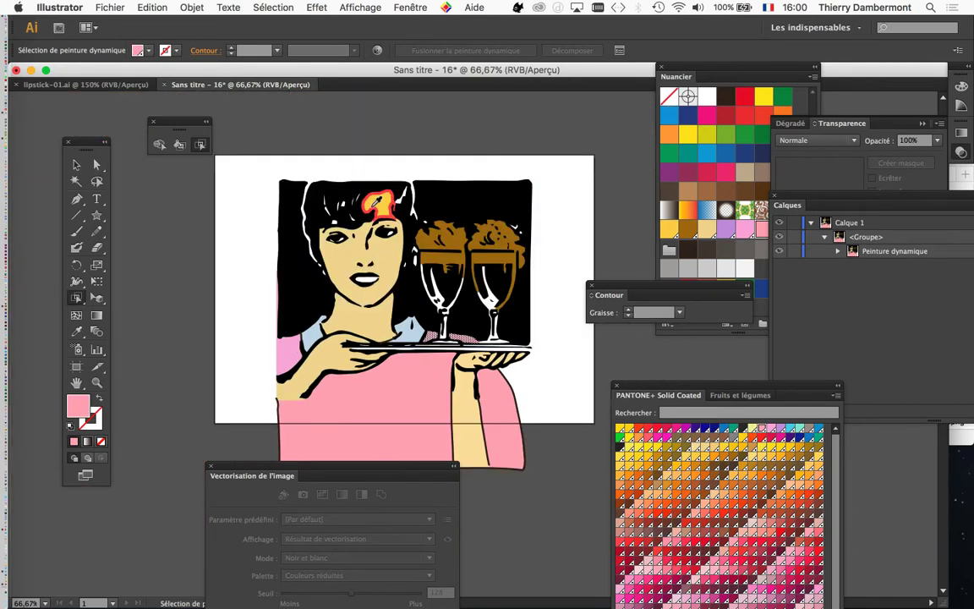
left_click(707, 457)
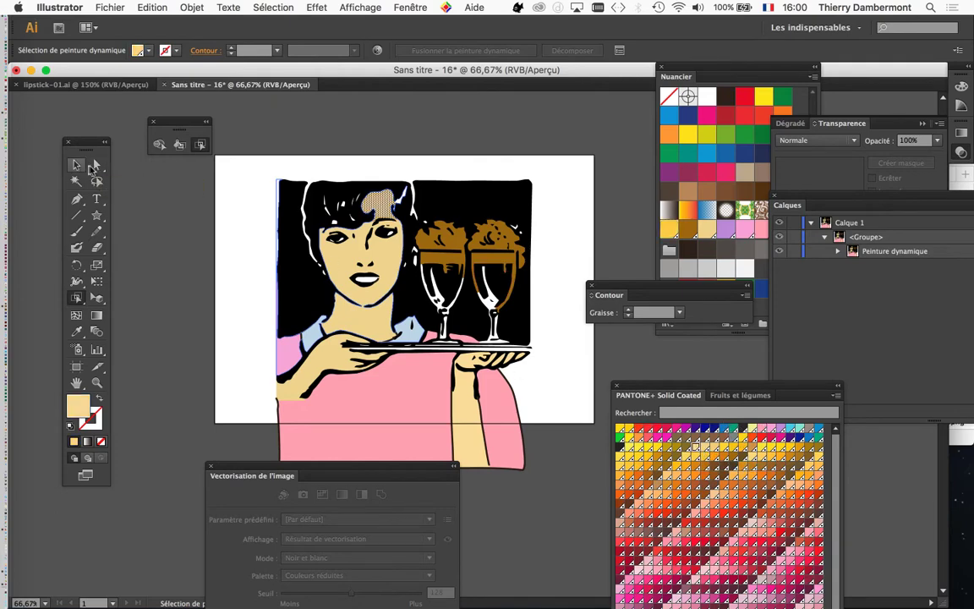
Step: Deselect the artwork and move the image tracing and Pantone panels away from it
left_click(96, 164)
left_click(169, 221)
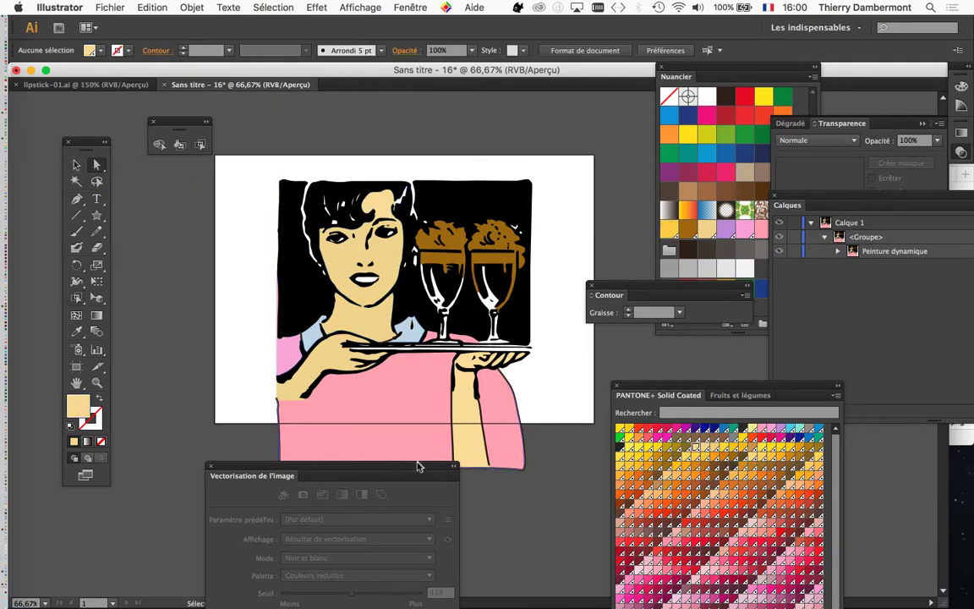
left_click_drag(422, 470, 313, 529)
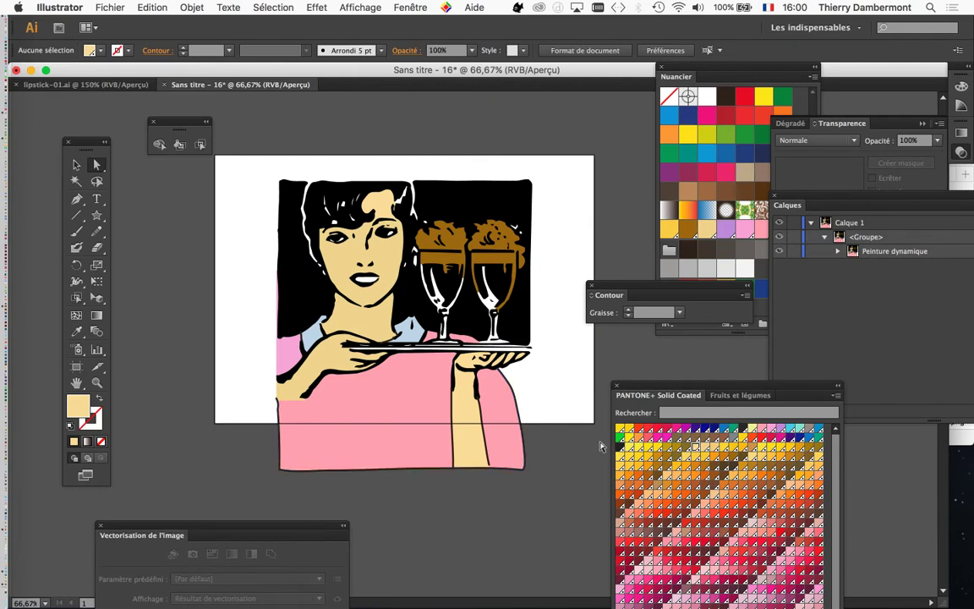
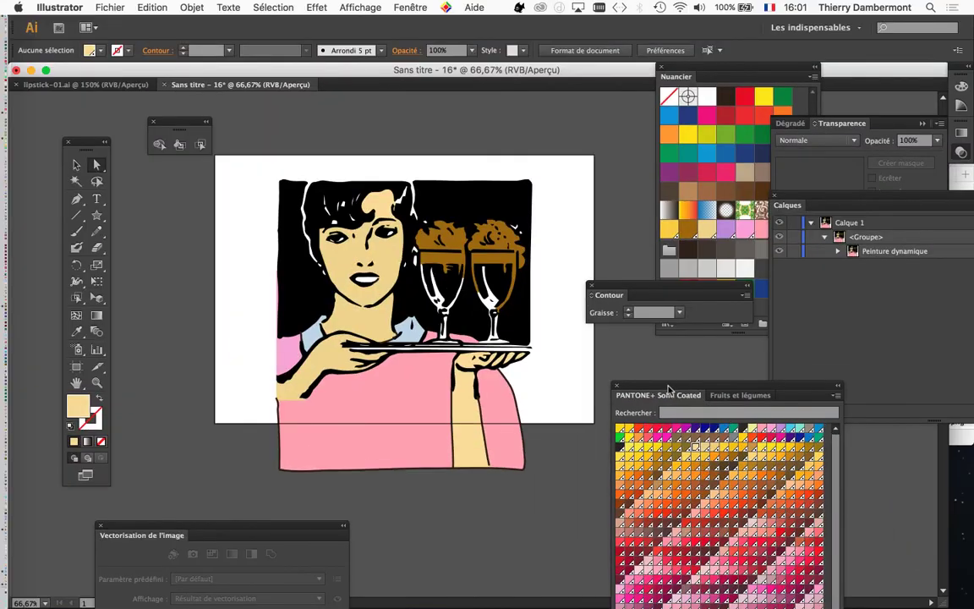
left_click_drag(669, 388, 763, 360)
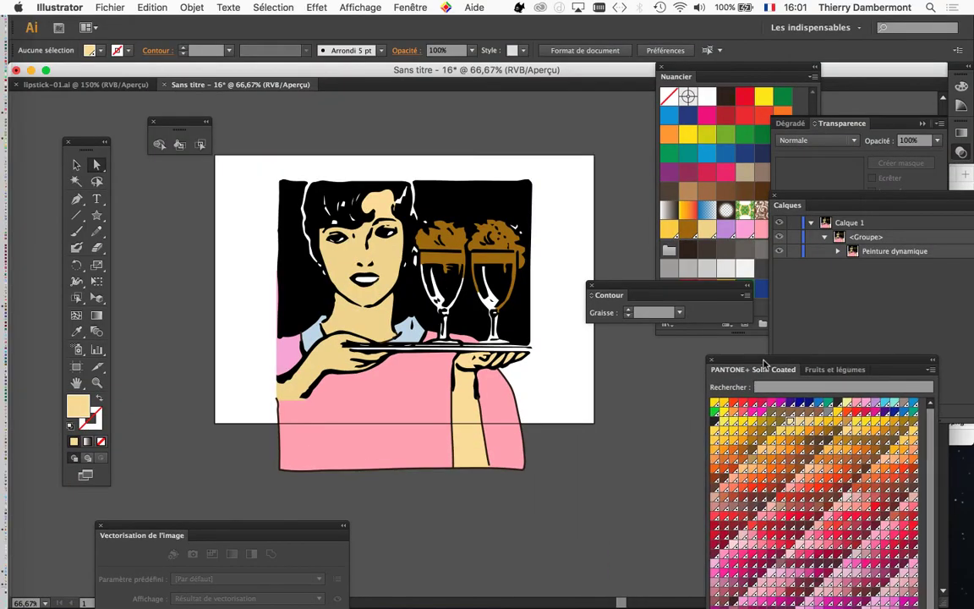
Step: Select the brown foam areas of both drinks, including the band below the first glass's rim, with Live Paint Selection
scroll(491, 242, "up", 1)
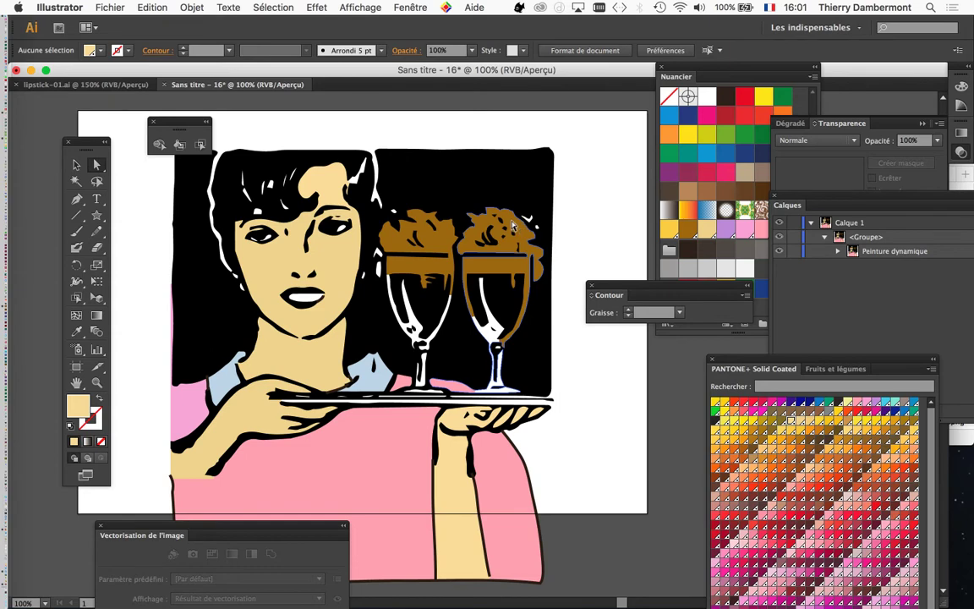
left_click(512, 226)
left_click(200, 144)
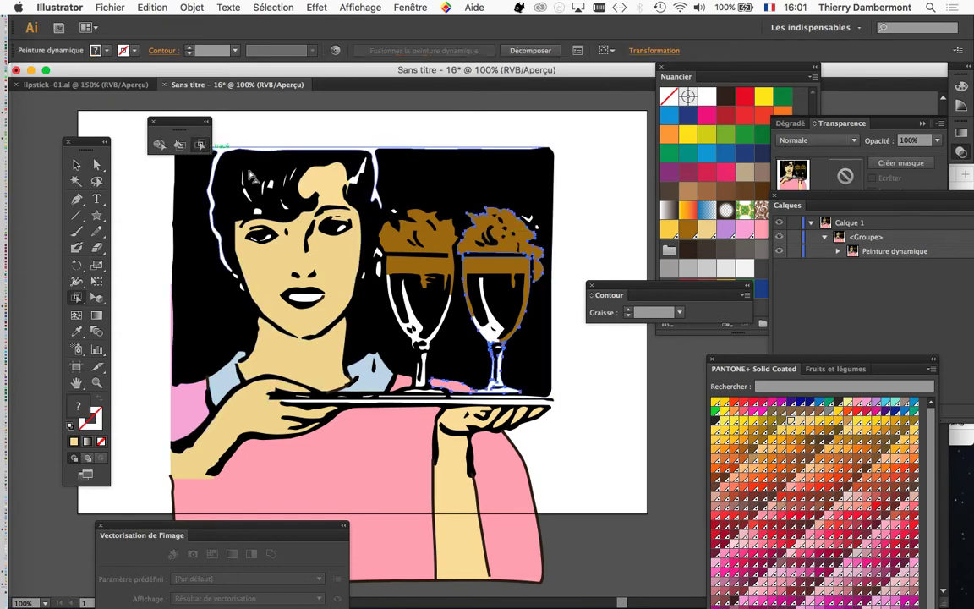
left_click(440, 233)
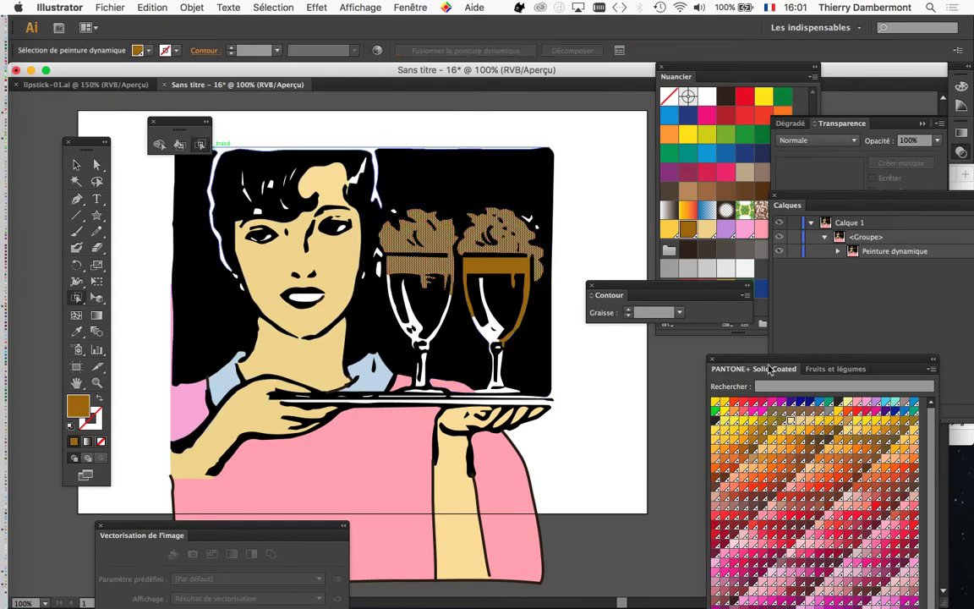
Step: Reposition the Pantone and Nuancier panels and open the Bois gradient swatch library
left_click_drag(749, 361, 662, 483)
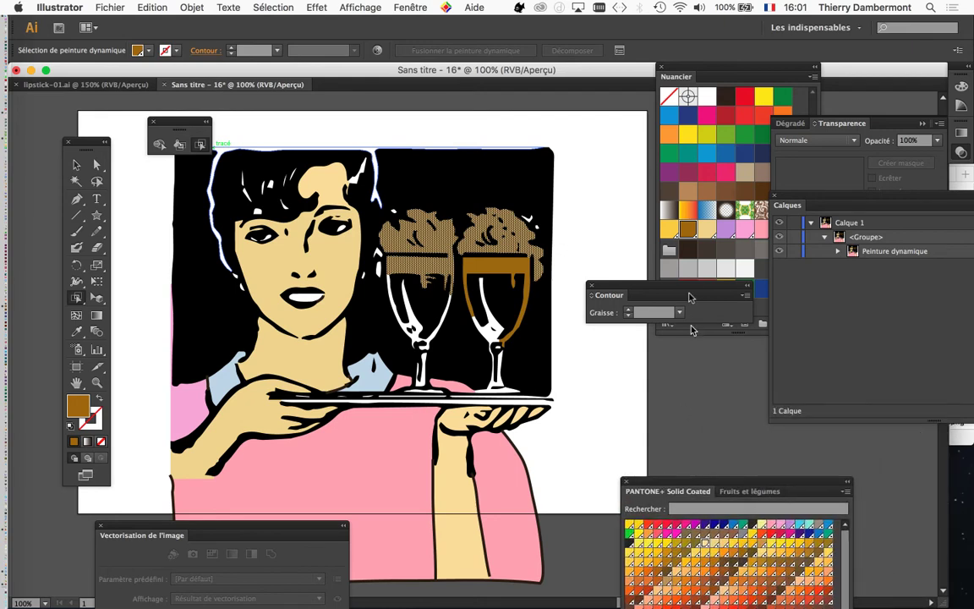
left_click_drag(680, 72, 626, 65)
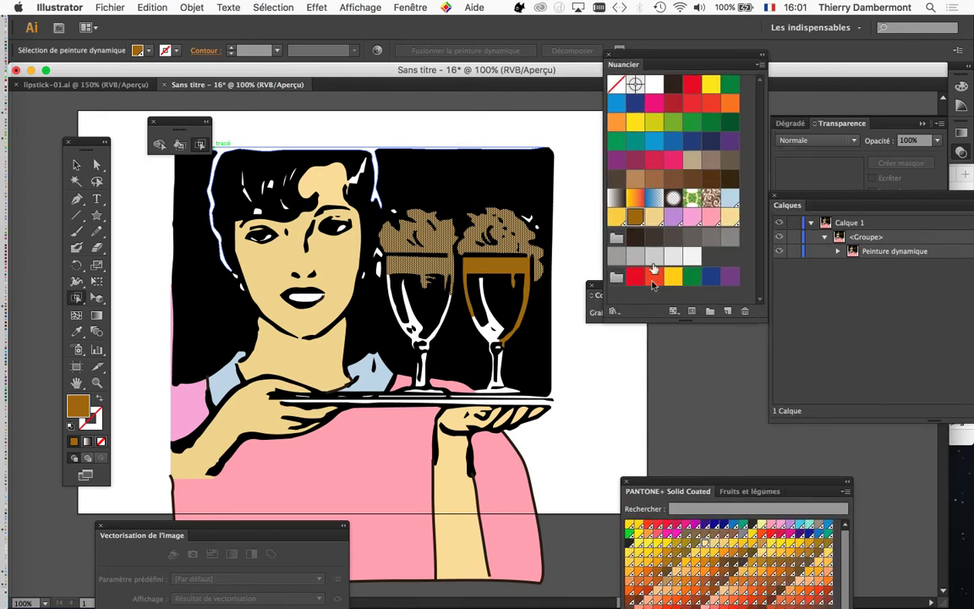
left_click(615, 313)
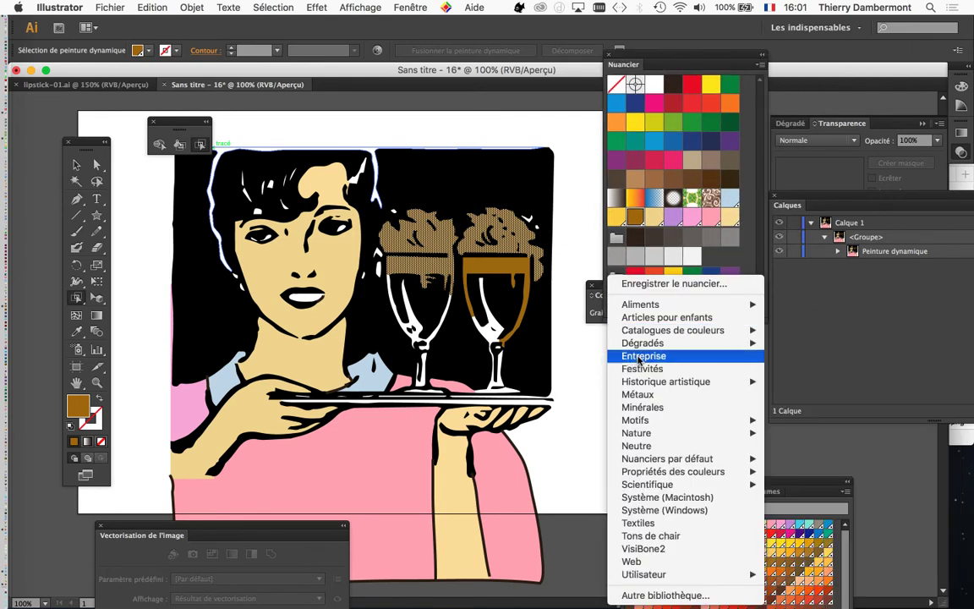
mouse_move(641, 350)
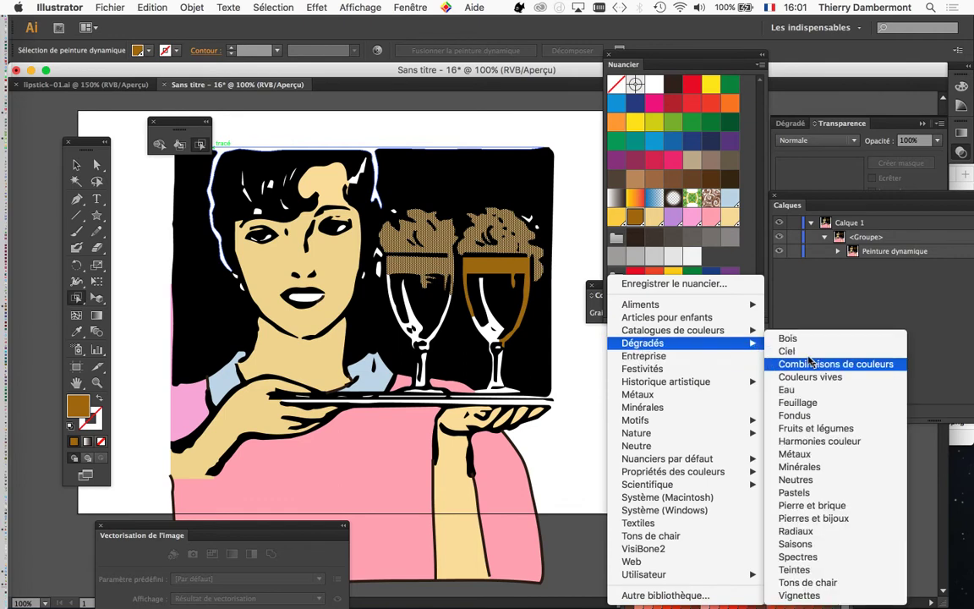
left_click(788, 338)
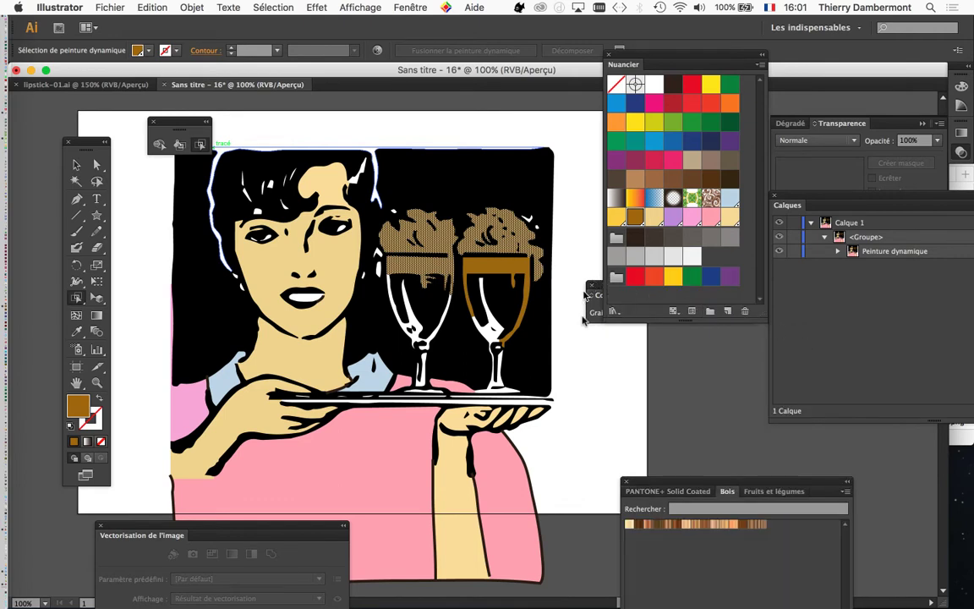
Step: Move and shrink the Bois swatch library panel, and display its swatches as medium thumbnails
left_click_drag(638, 135, 535, 53)
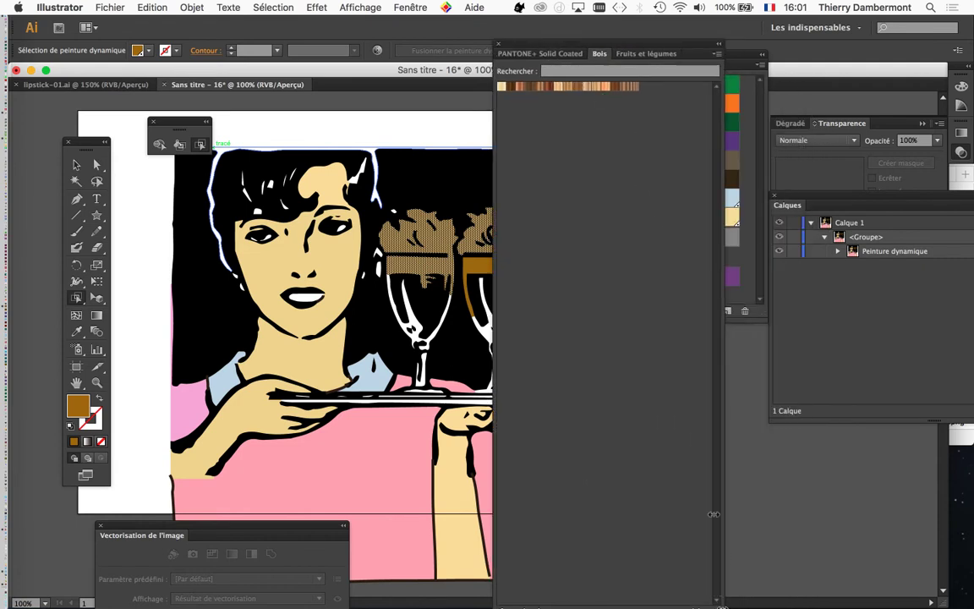
double_click(601, 54)
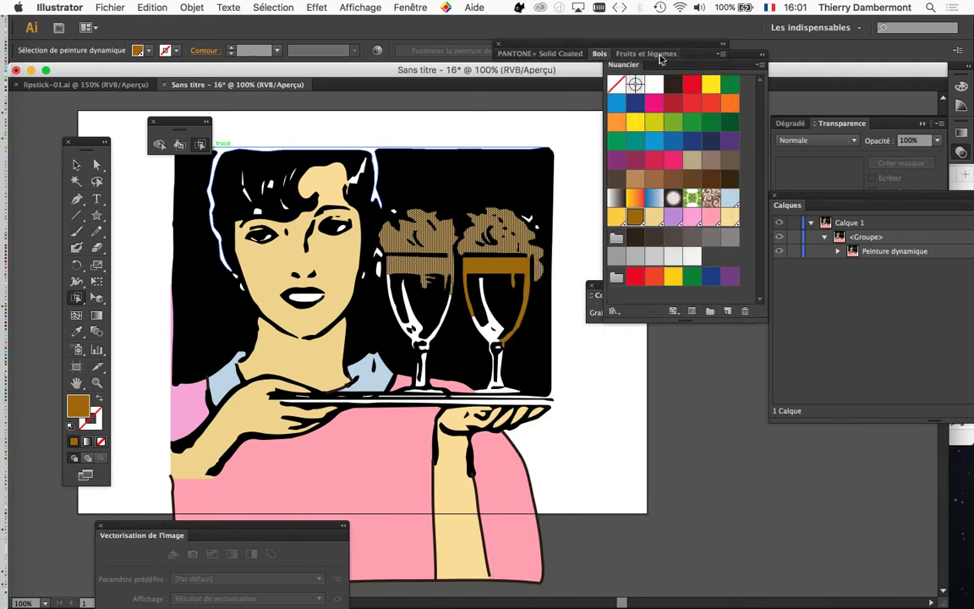
left_click(599, 54)
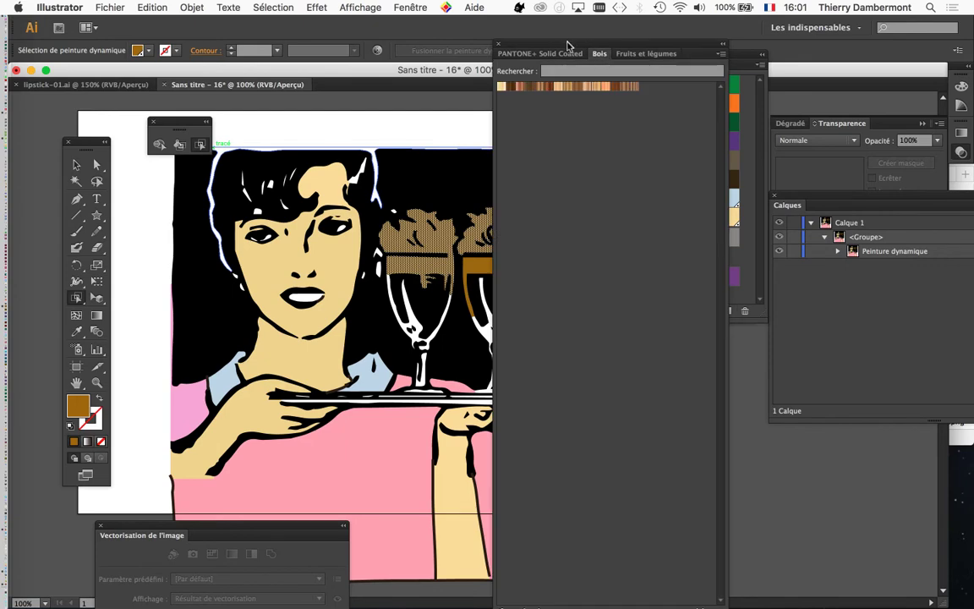
left_click_drag(568, 46, 570, 23)
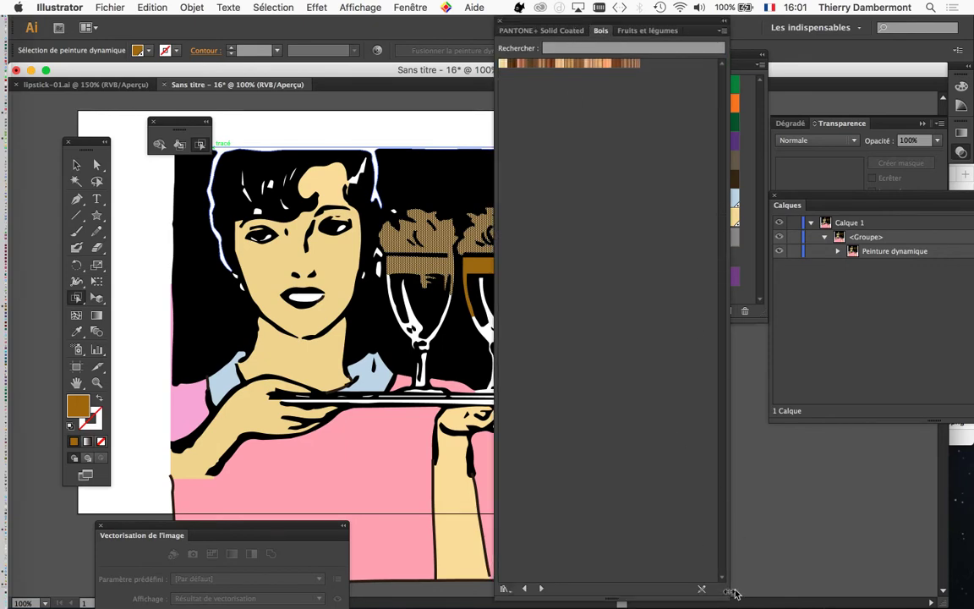
left_click_drag(723, 590, 707, 230)
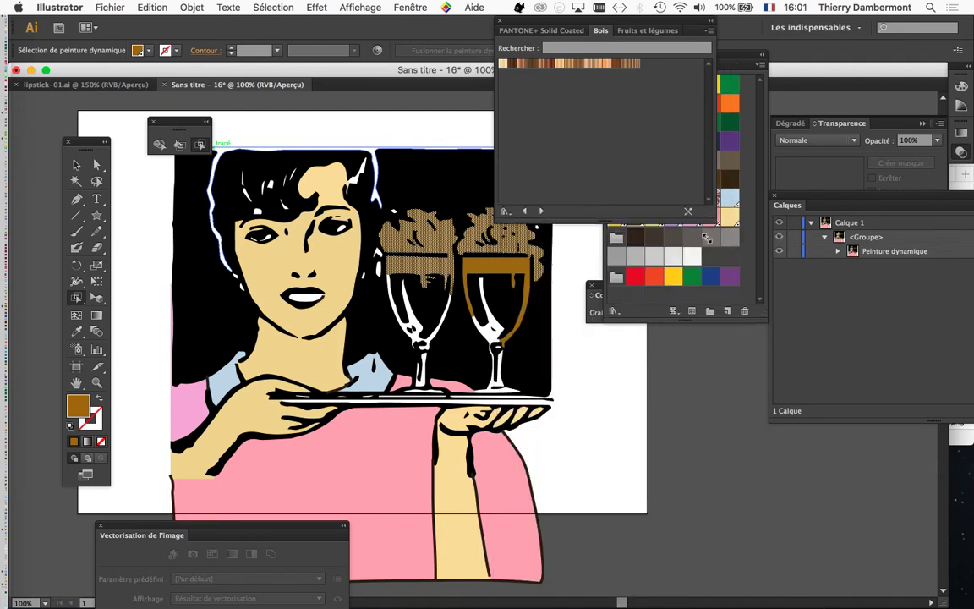
left_click(705, 31)
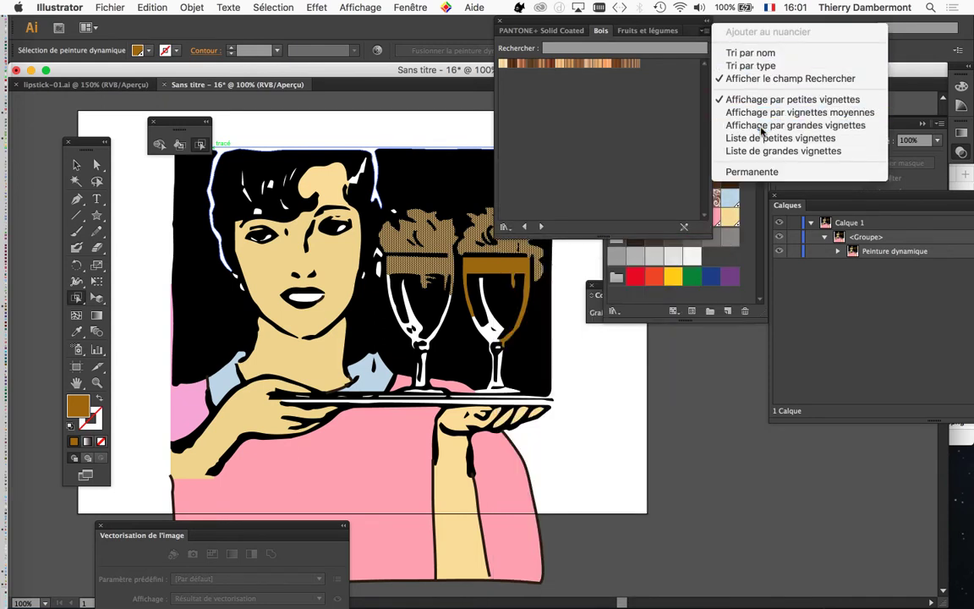
left_click(796, 113)
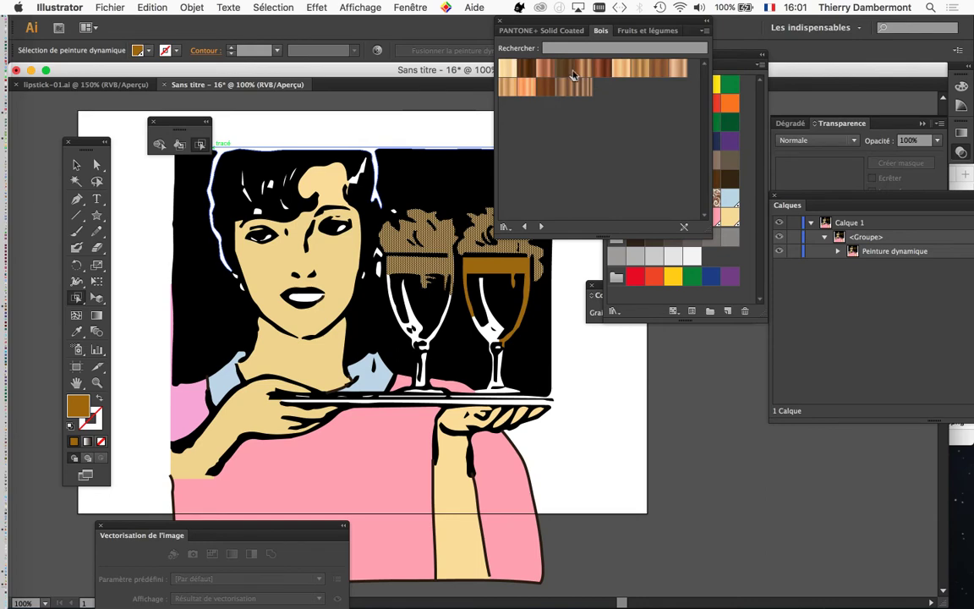
Step: Fill the selected foam areas with a mid-brown wood gradient from the Bois library, and hide the selection outline
left_click(589, 72)
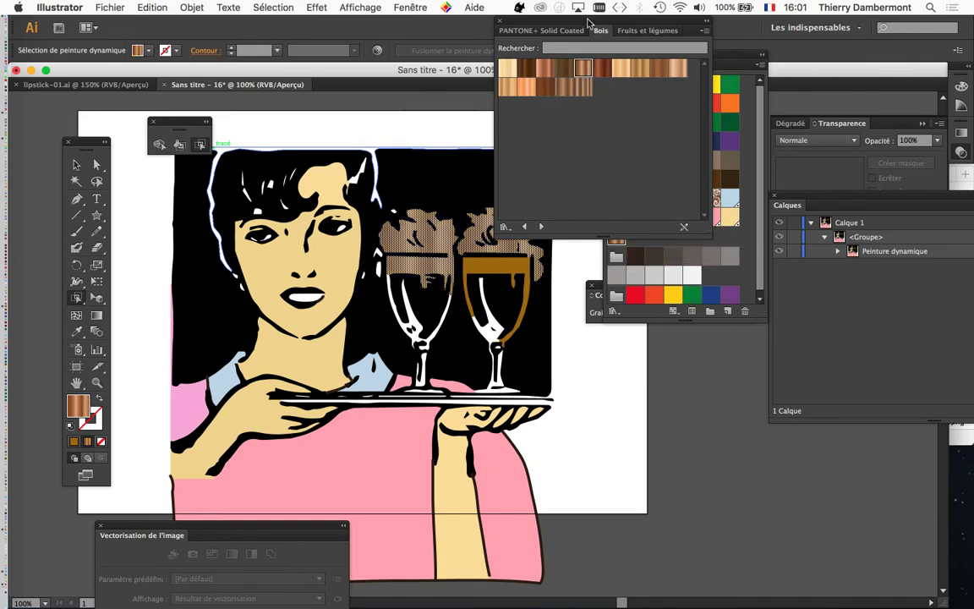
left_click_drag(651, 31, 691, 192)
left_click(377, 7)
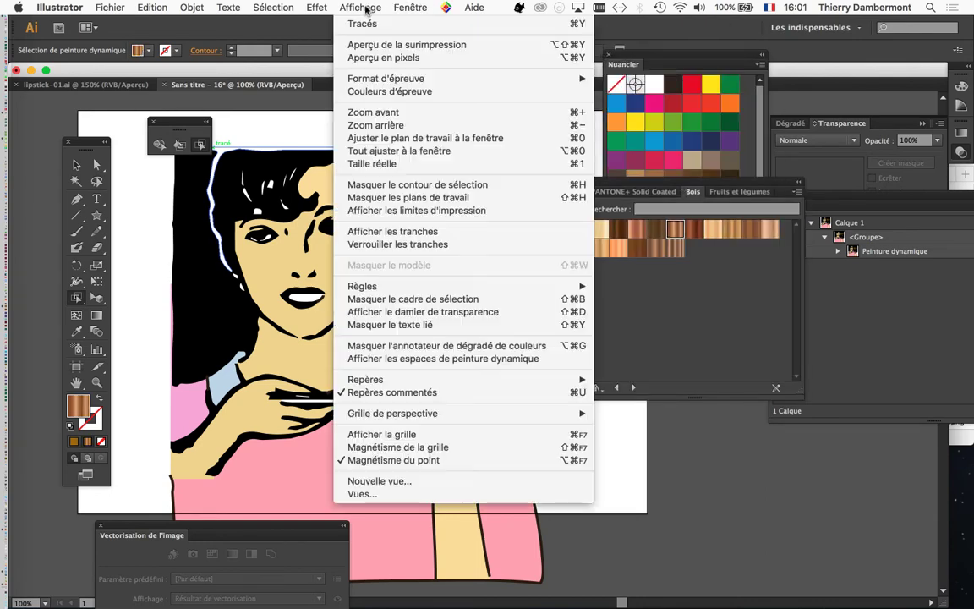
left_click(373, 164)
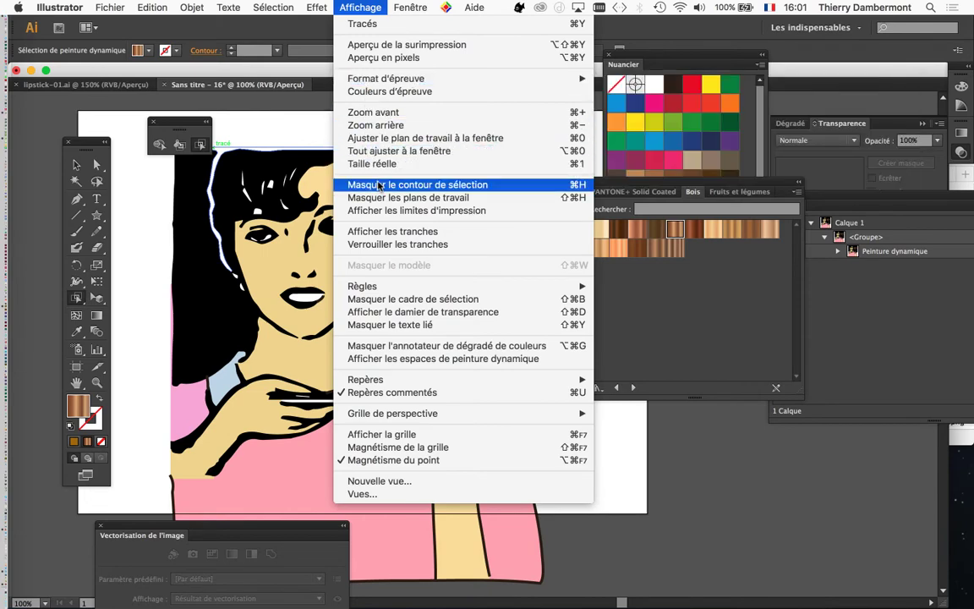
key("super+equal")
scroll(518, 254, "up", 1)
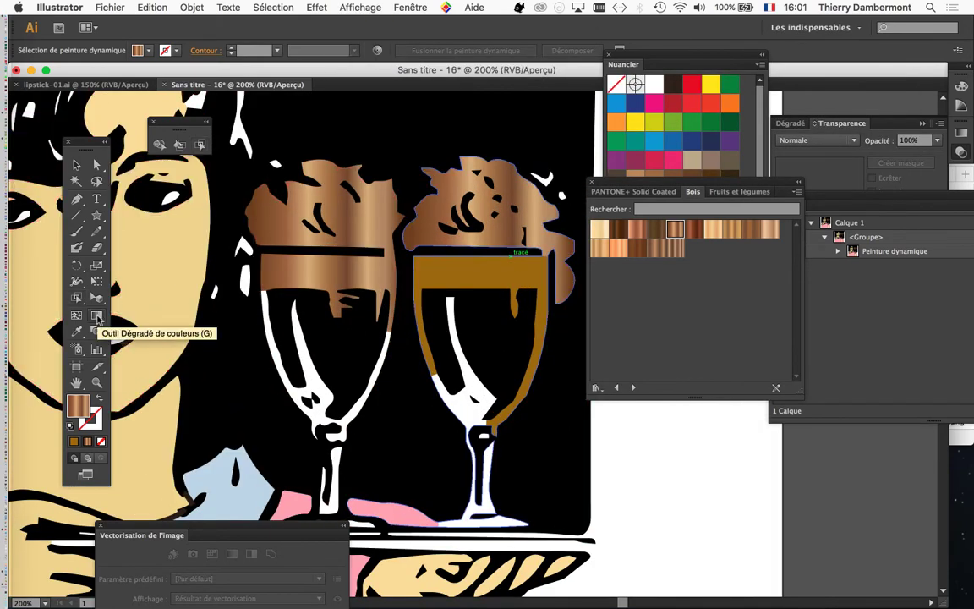
Step: Run the foam's brown gradient diagonally with the Gradient tool, and change its type to Radial
left_click(97, 317)
left_click_drag(315, 225, 396, 153)
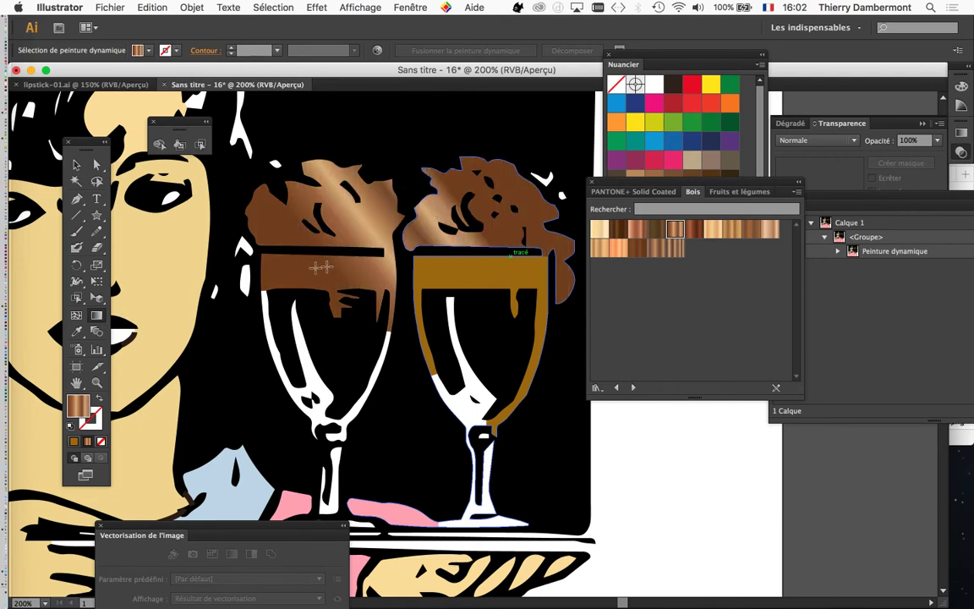
left_click(410, 7)
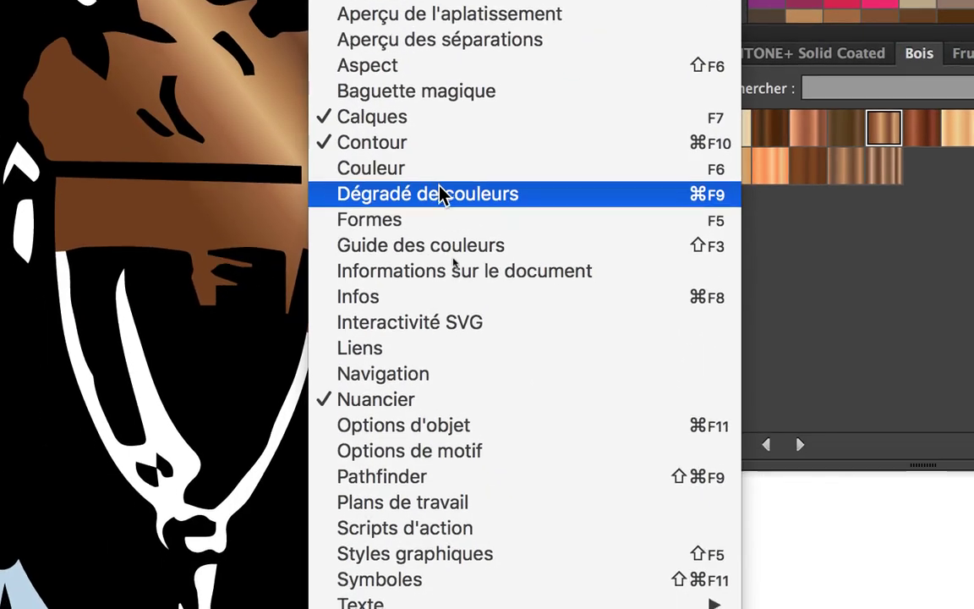
left_click(441, 209)
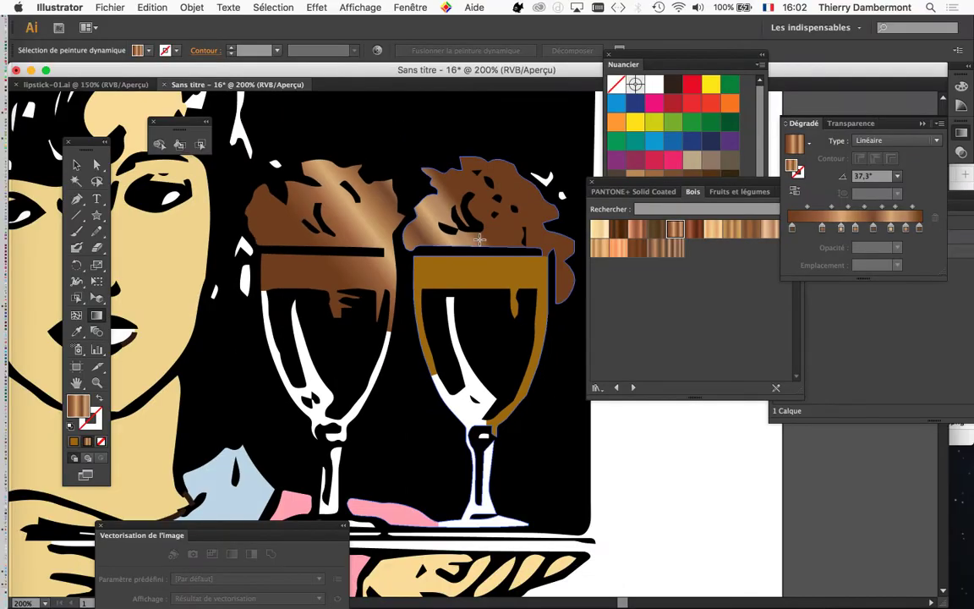
left_click_drag(808, 129, 419, 206)
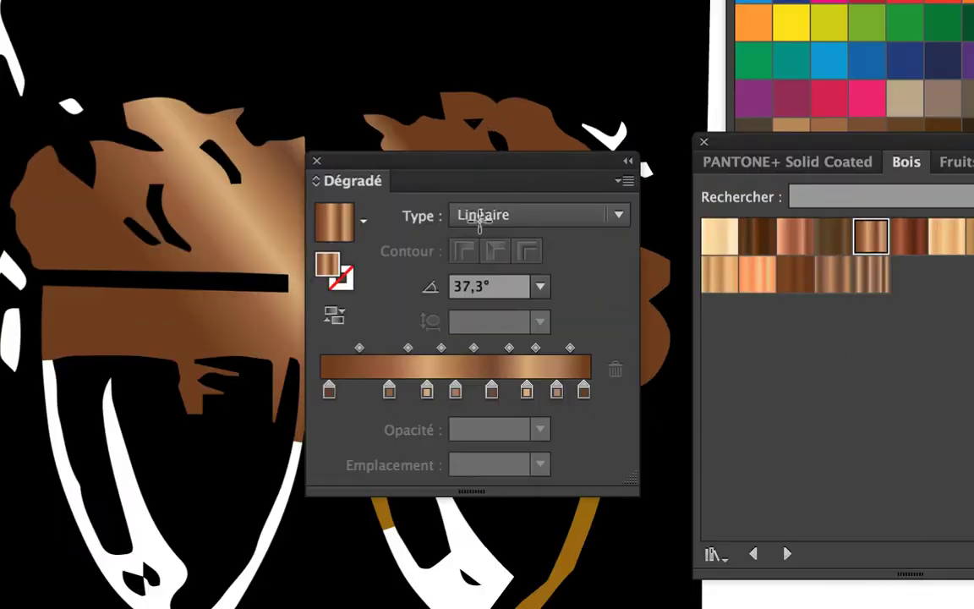
left_click(480, 219)
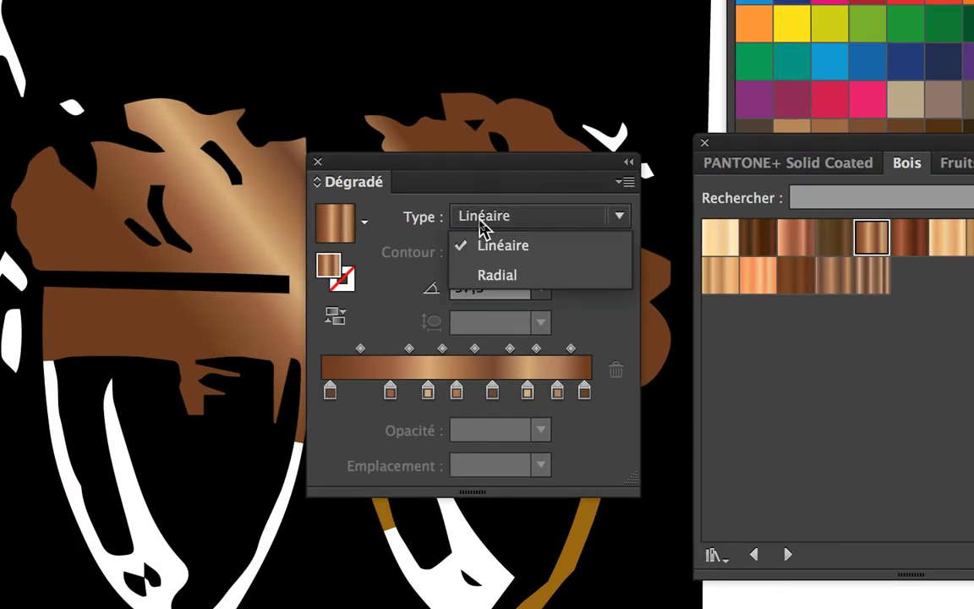
left_click(488, 241)
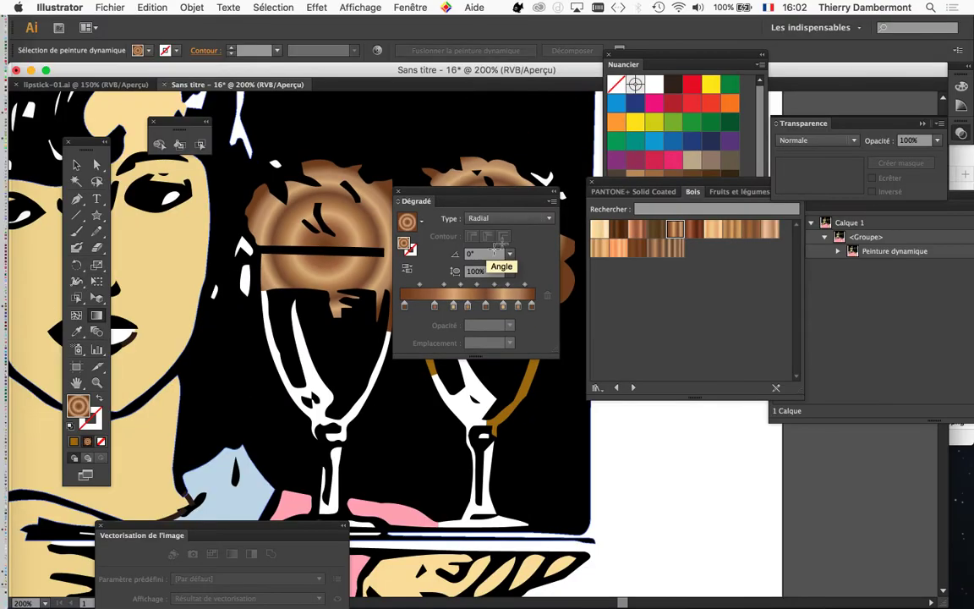
left_click_drag(457, 198, 493, 382)
Step: Fill the foam areas with the palest beige Bois gradient and redirect it diagonally at about 28°
left_click(599, 231)
left_click(286, 242)
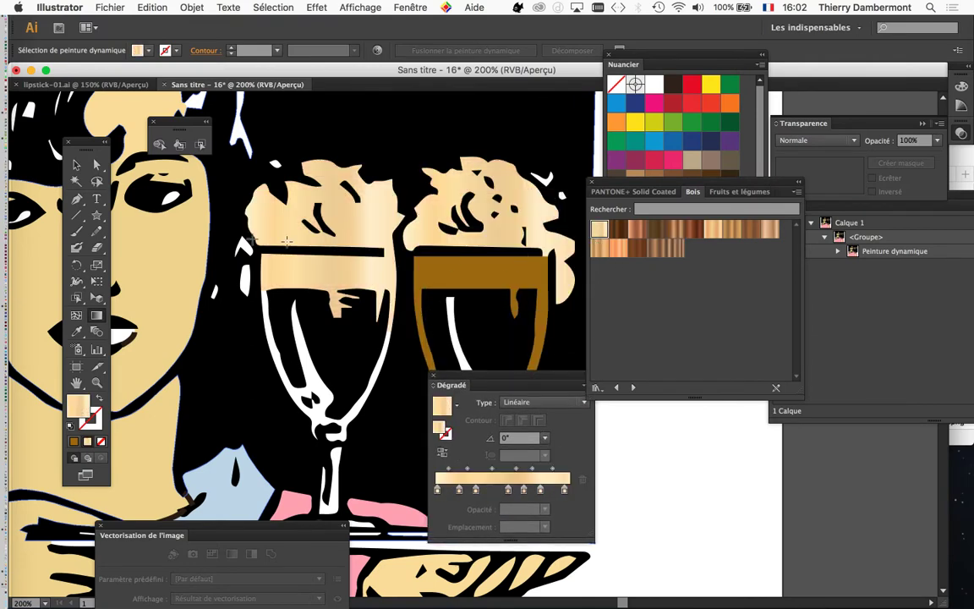
key("g")
left_click_drag(334, 235, 458, 173)
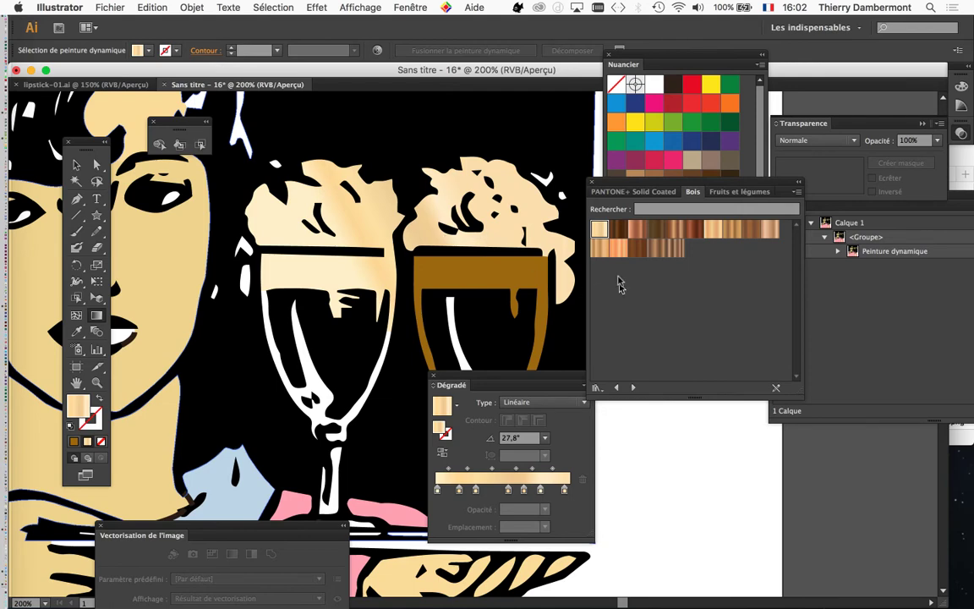
Step: Select the brown rim band of the second glass with Live Paint Selection and fill it with the palest beige Bois gradient
scroll(463, 325, "down", 2)
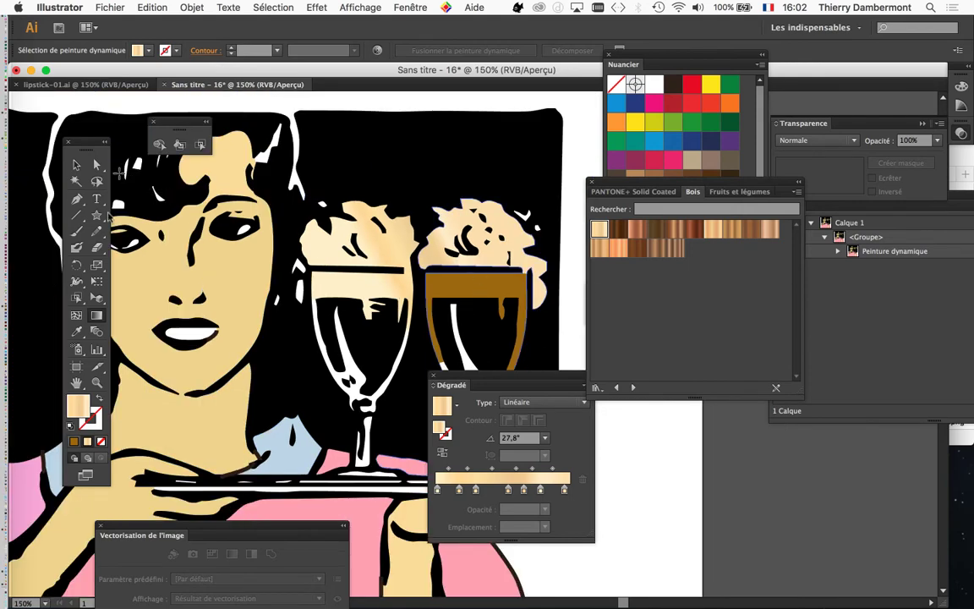
left_click(202, 145)
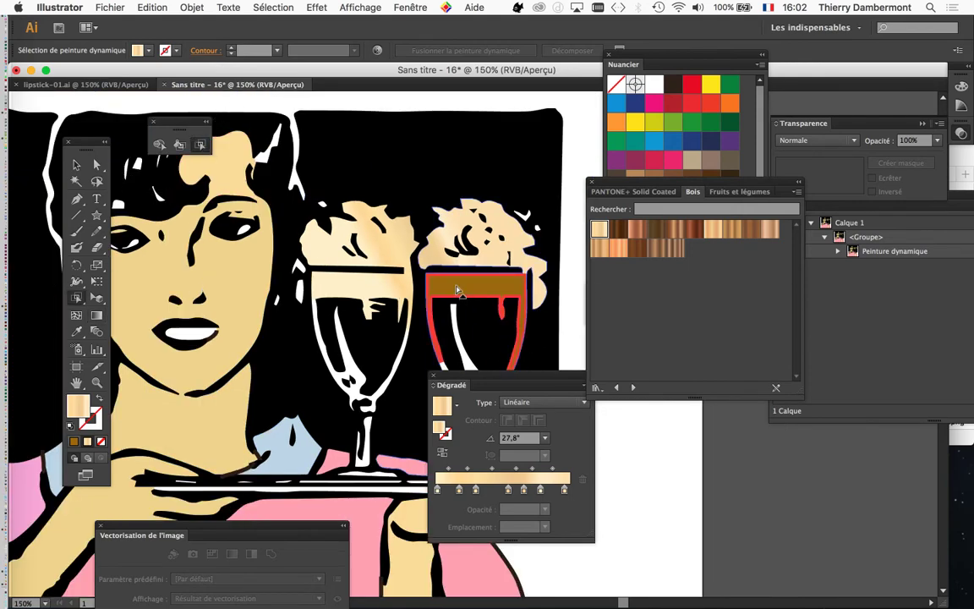
left_click(459, 290)
left_click(97, 315)
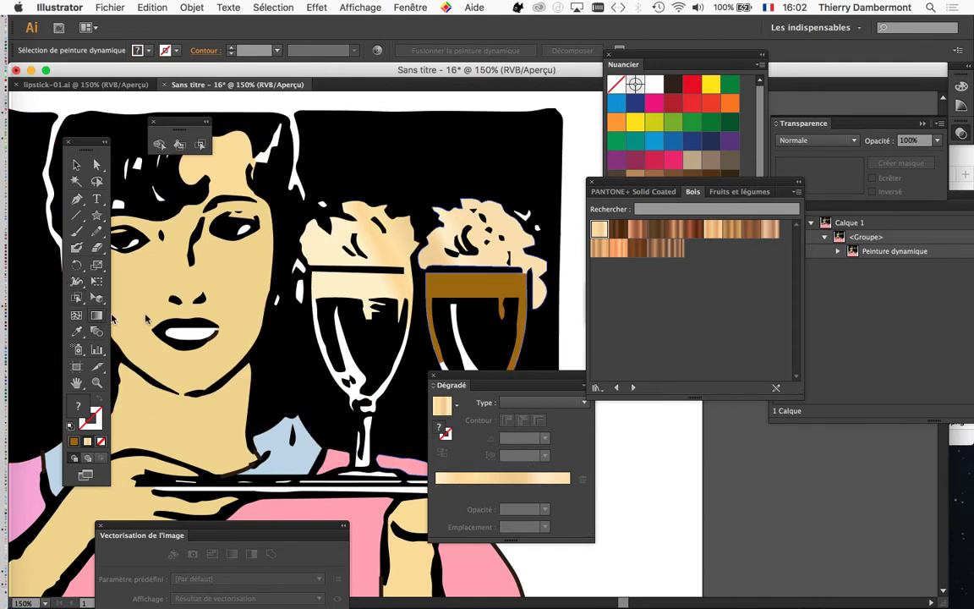
left_click_drag(407, 286, 558, 235)
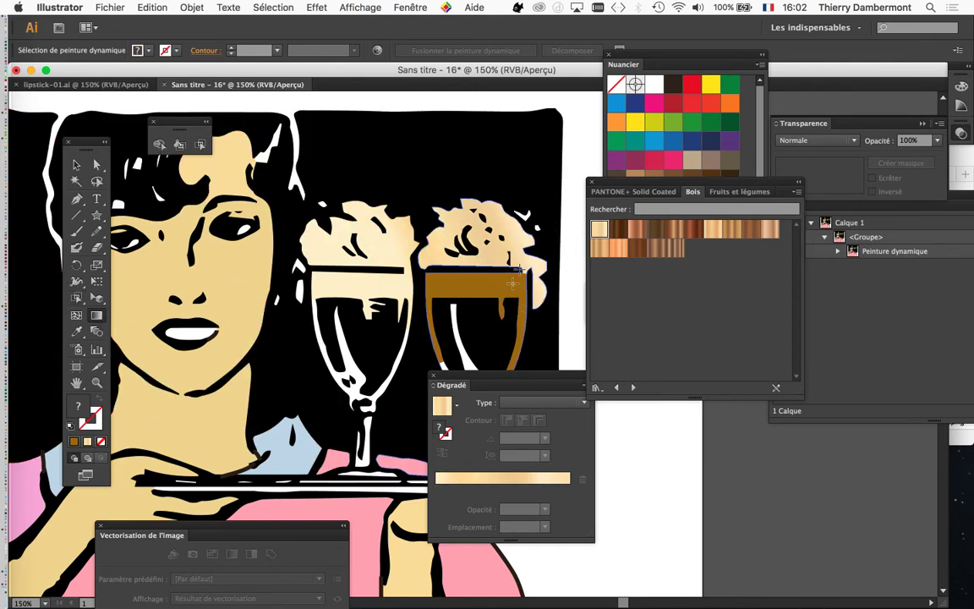
left_click(600, 231)
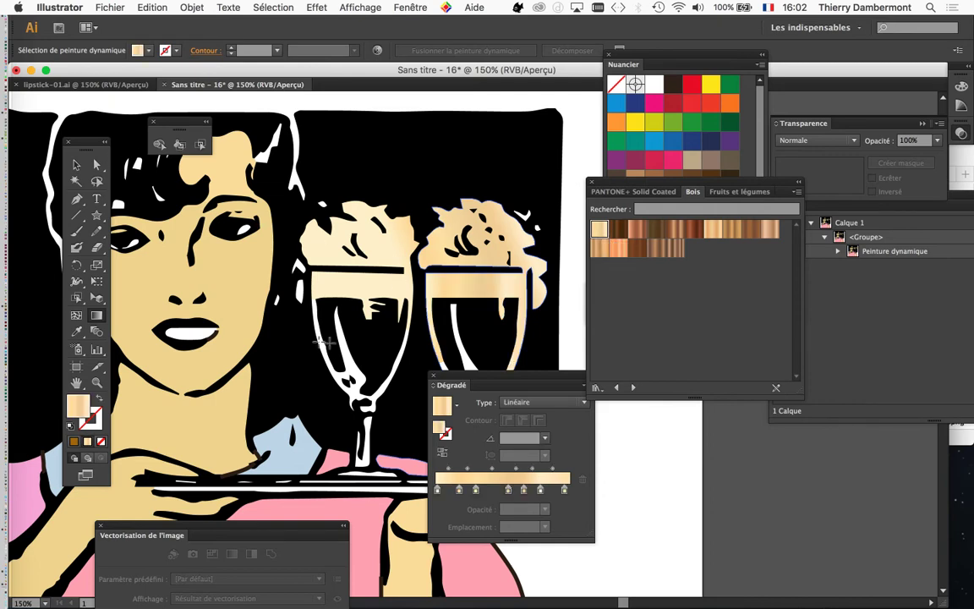
Step: Move the gradient settings away from the artwork and save the document as beer.ai in Illustrator CS6 format
key("super+minus")
left_click_drag(485, 377, 697, 466)
key("super+minus")
left_click_drag(352, 327, 401, 215)
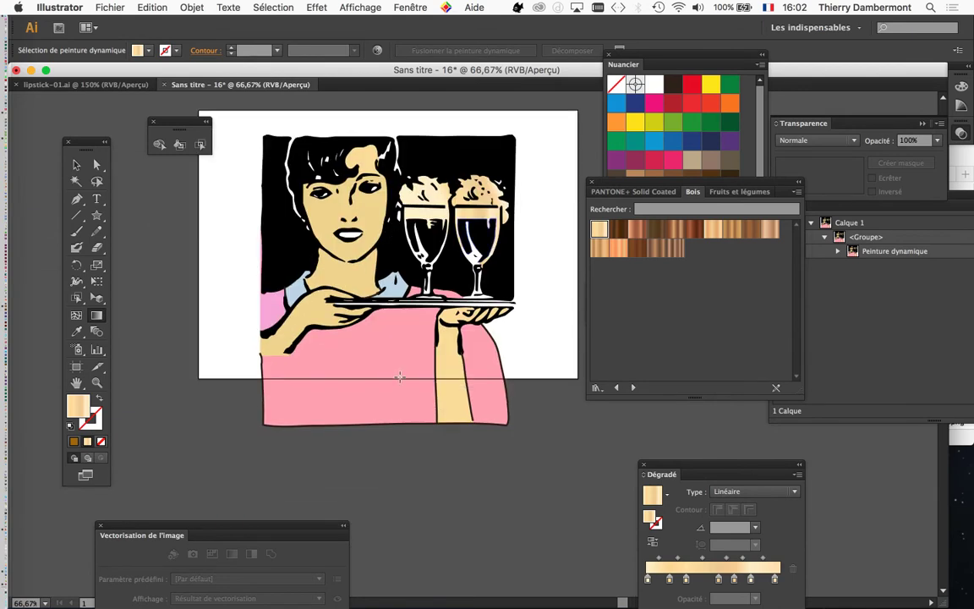
left_click(103, 6)
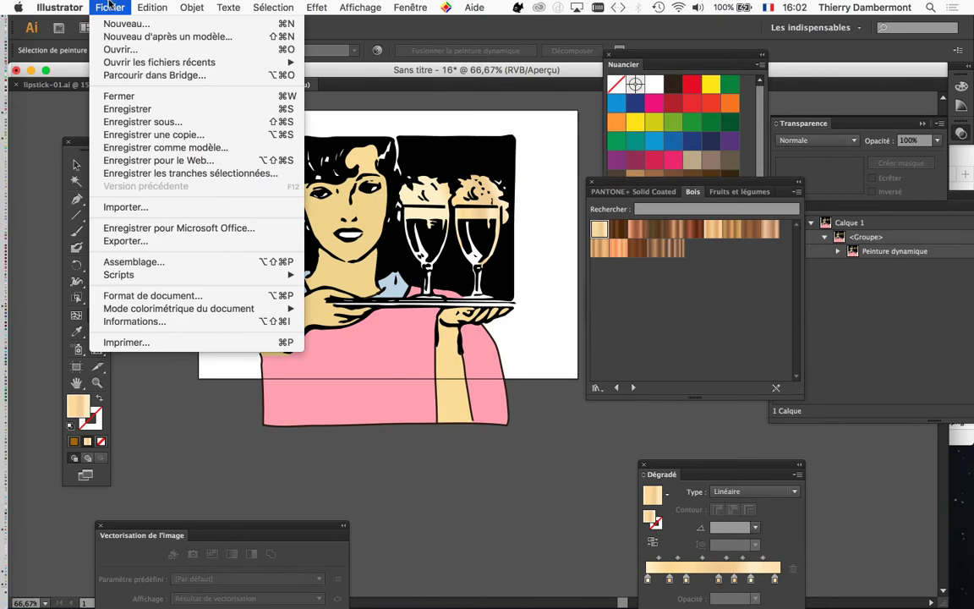
left_click(135, 123)
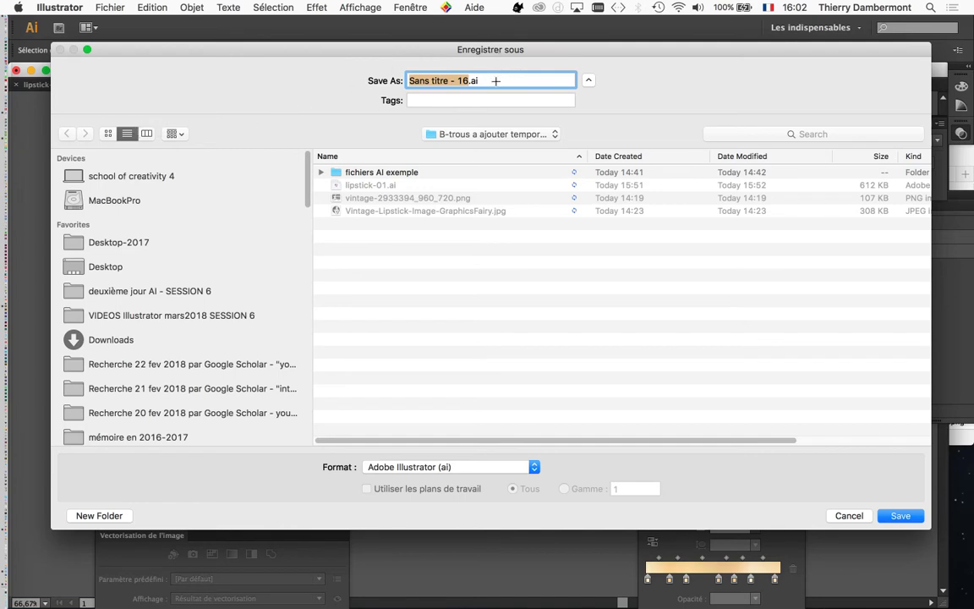
type("beer")
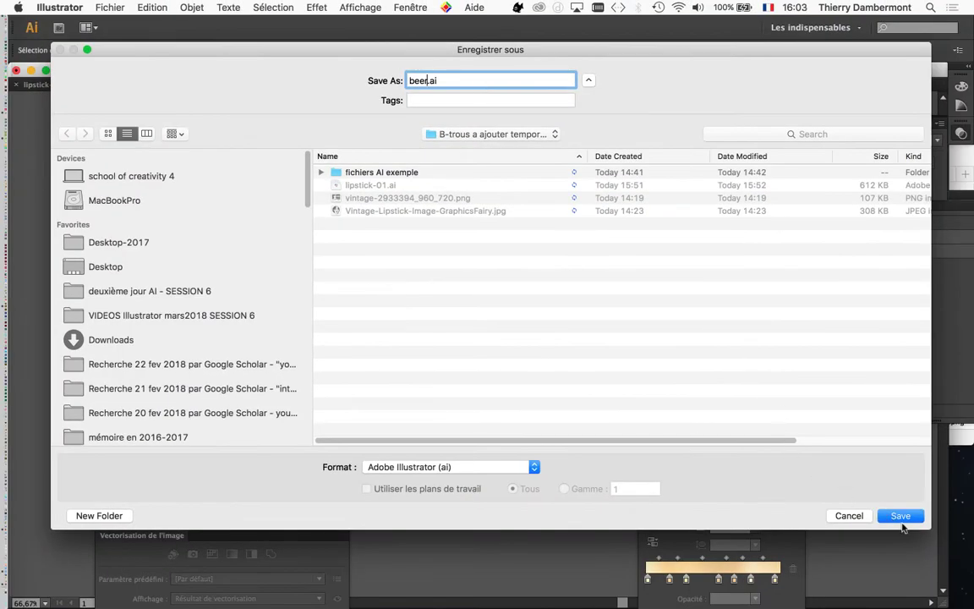
left_click(902, 516)
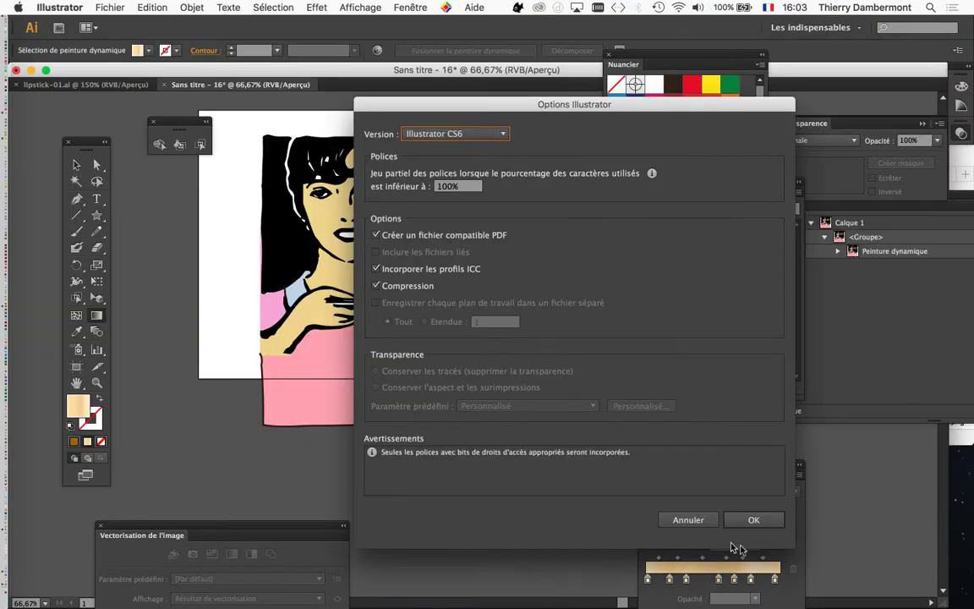
left_click(752, 523)
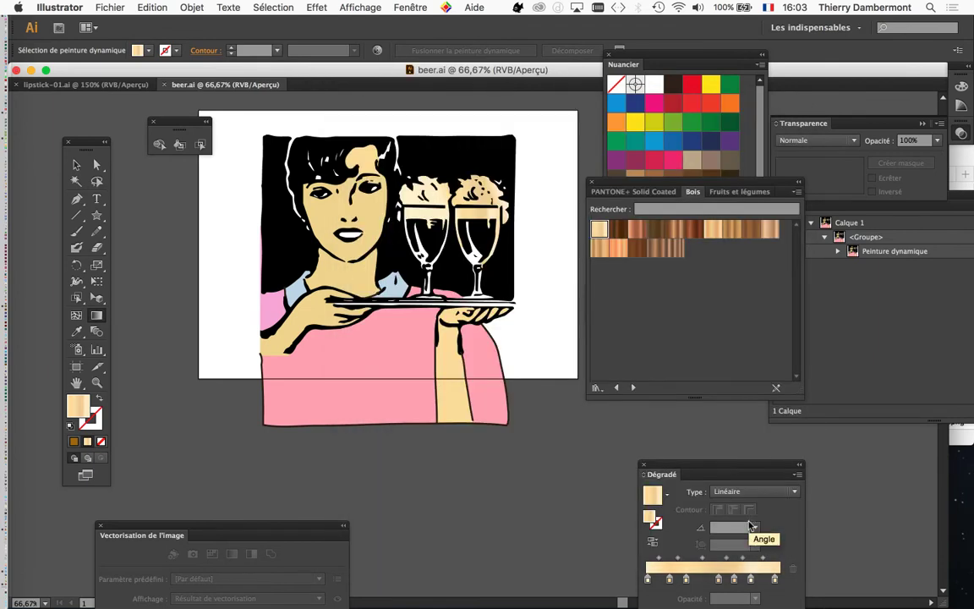
left_click_drag(351, 347, 310, 374)
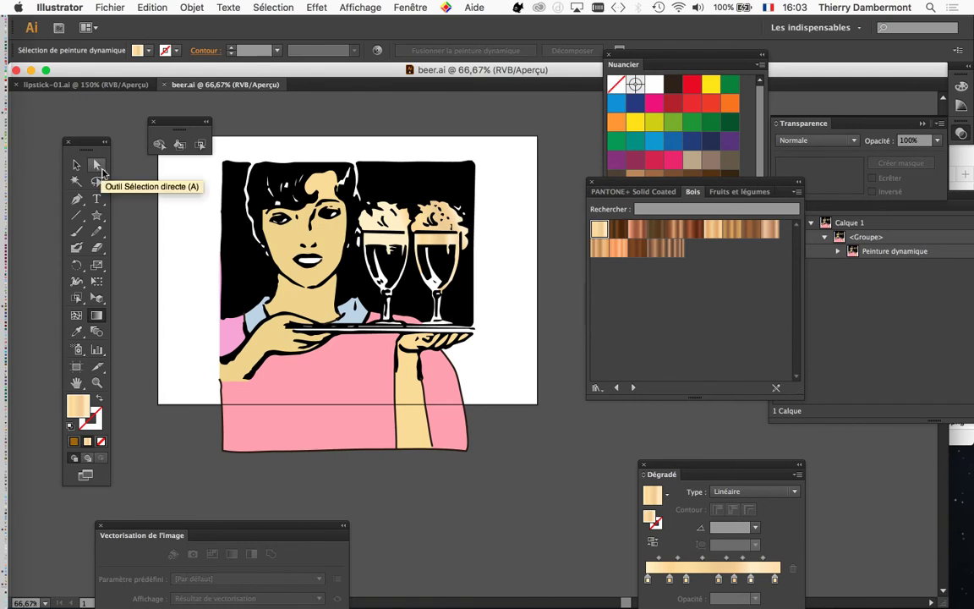
left_click(363, 182)
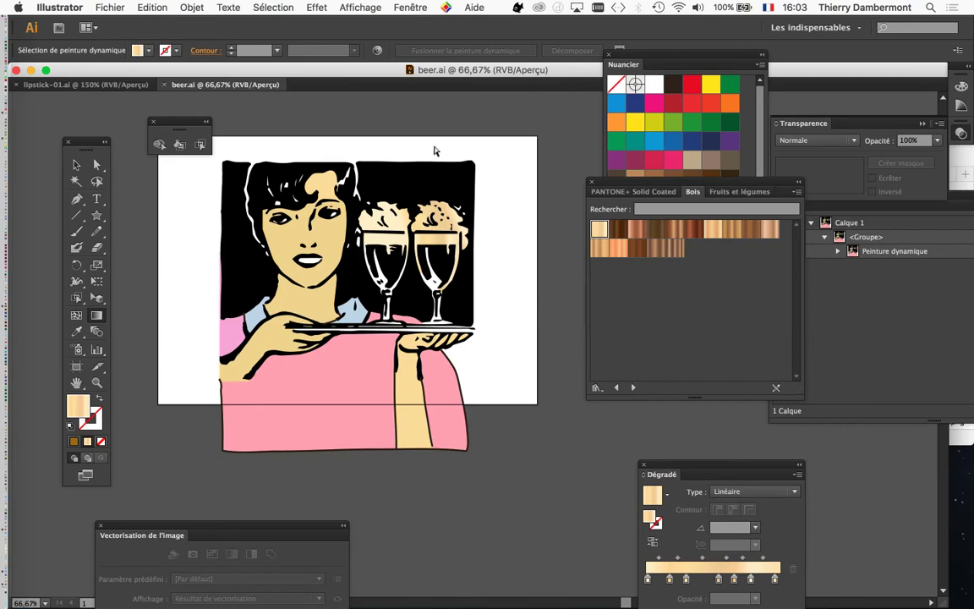
Step: Switch to the lipstick-01.ai document and save it as lipstick-02.ai in Illustrator CS6 format
left_click(76, 85)
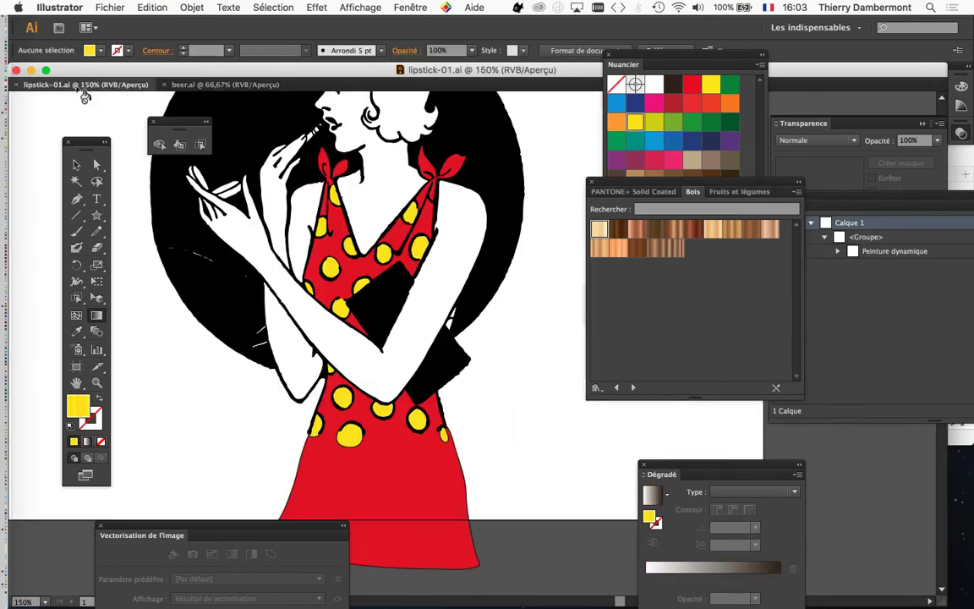
scroll(384, 275, "up", 1)
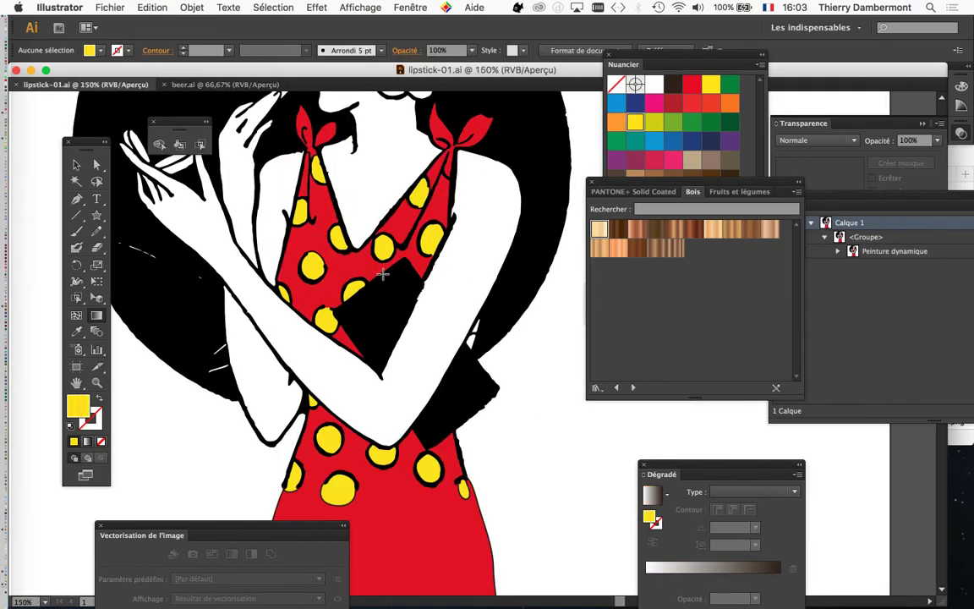
scroll(383, 275, "down", 1)
left_click(109, 7)
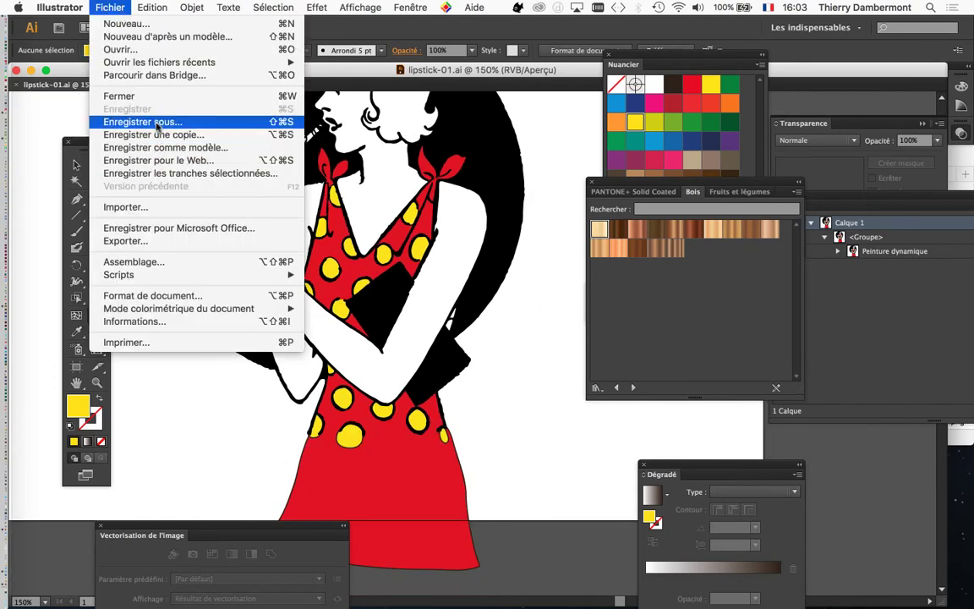
left_click(156, 123)
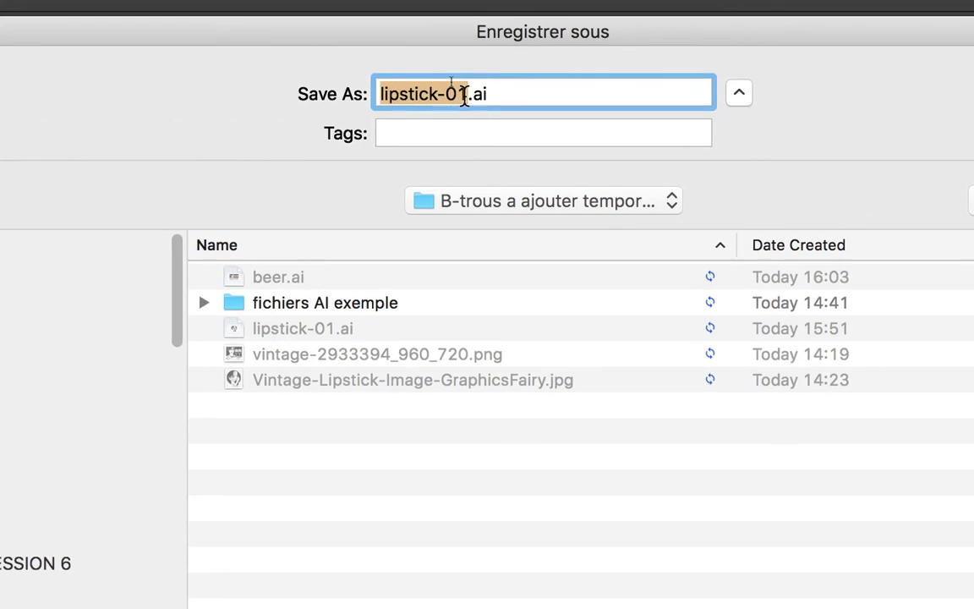
left_click(464, 94)
key("BackSpace")
type("2")
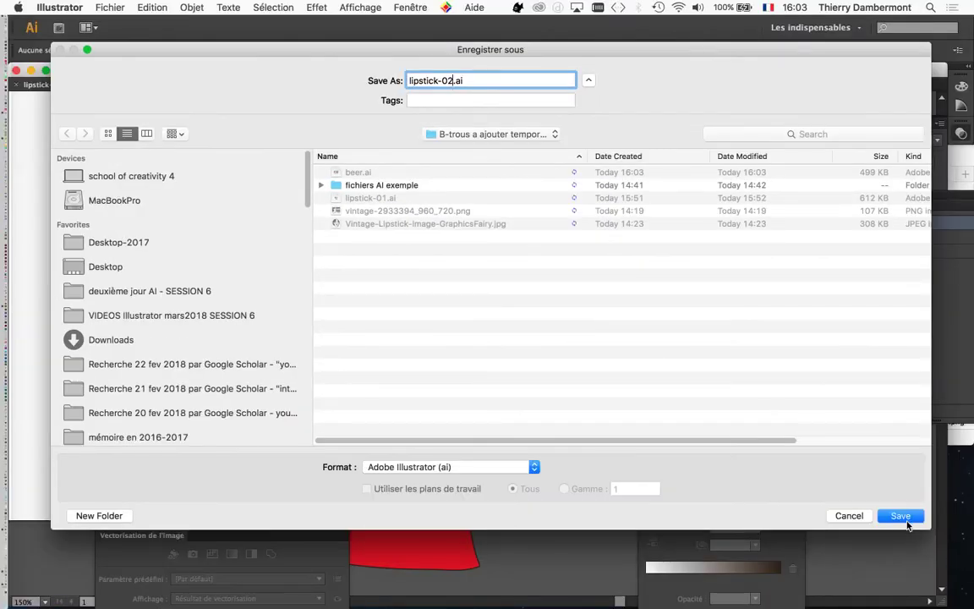
left_click(905, 520)
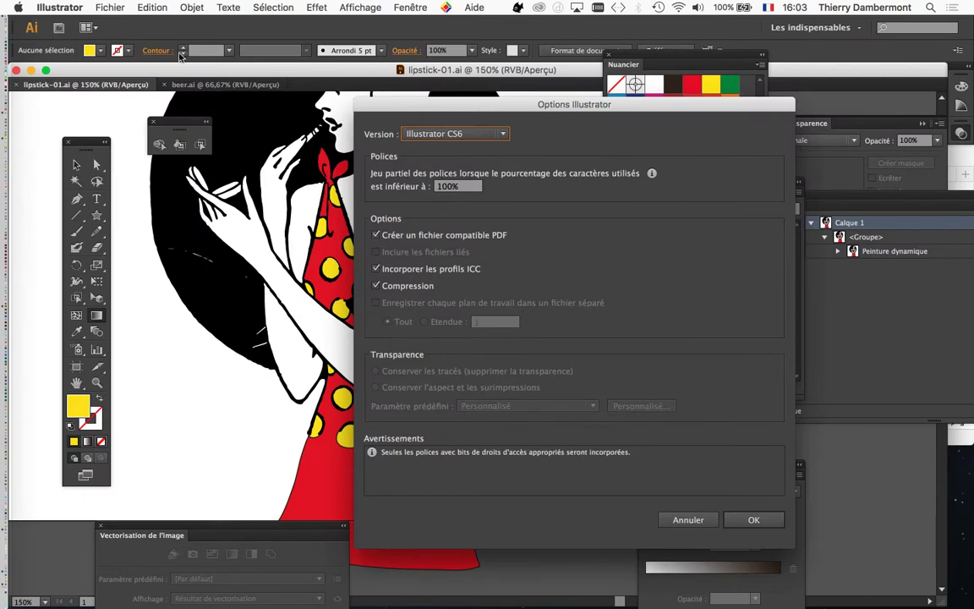
left_click(752, 520)
Step: Save another version of the lipstick illustration as lipstick-03.ai in Illustrator CS6 format
left_click(121, 7)
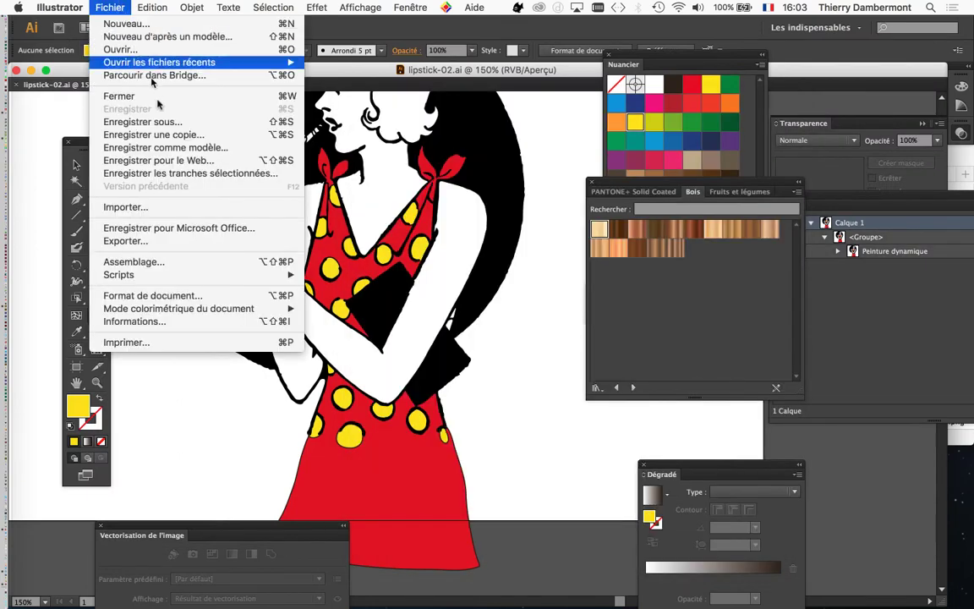
left_click(150, 122)
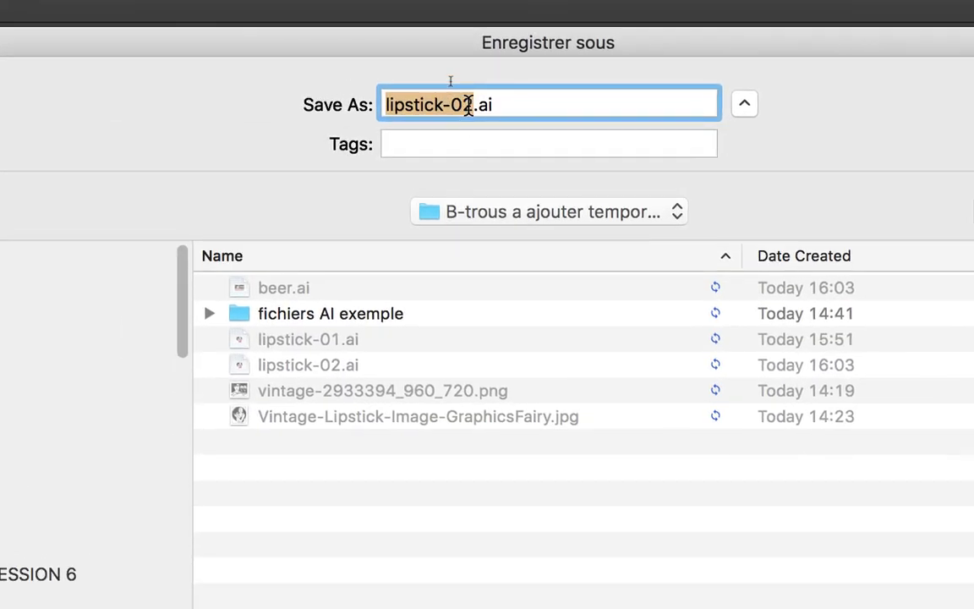
left_click(468, 108)
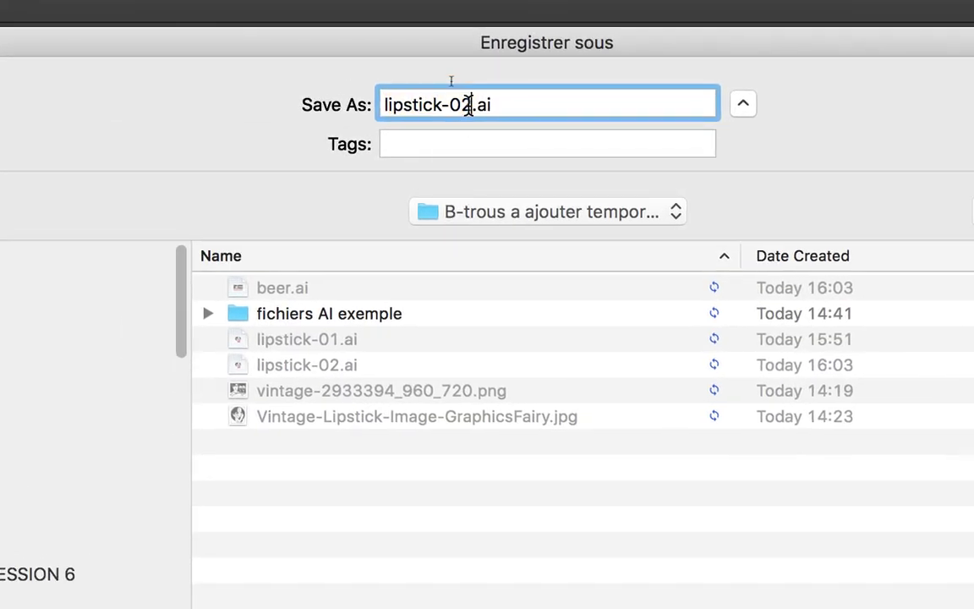
key("BackSpace")
type("3")
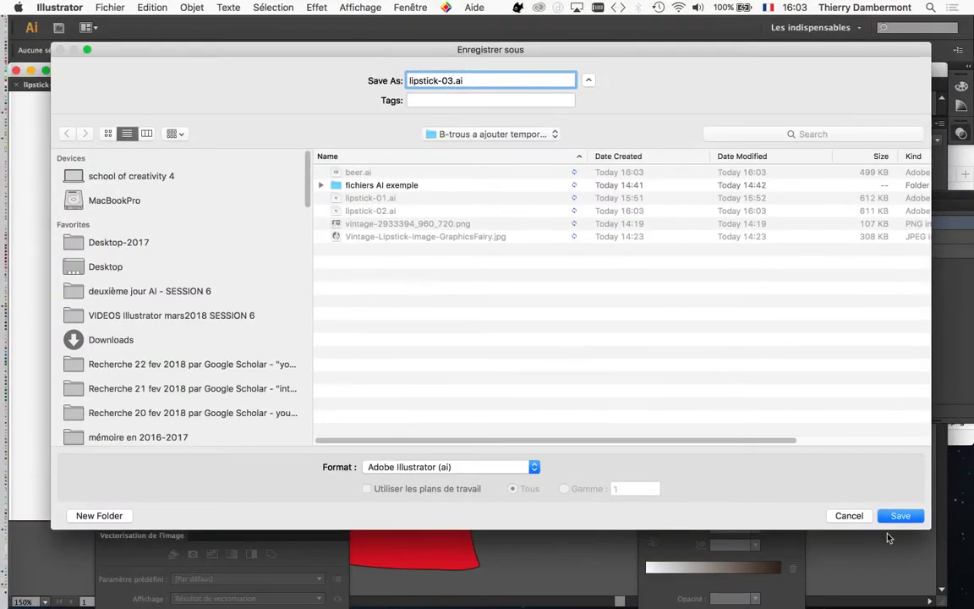
left_click(901, 515)
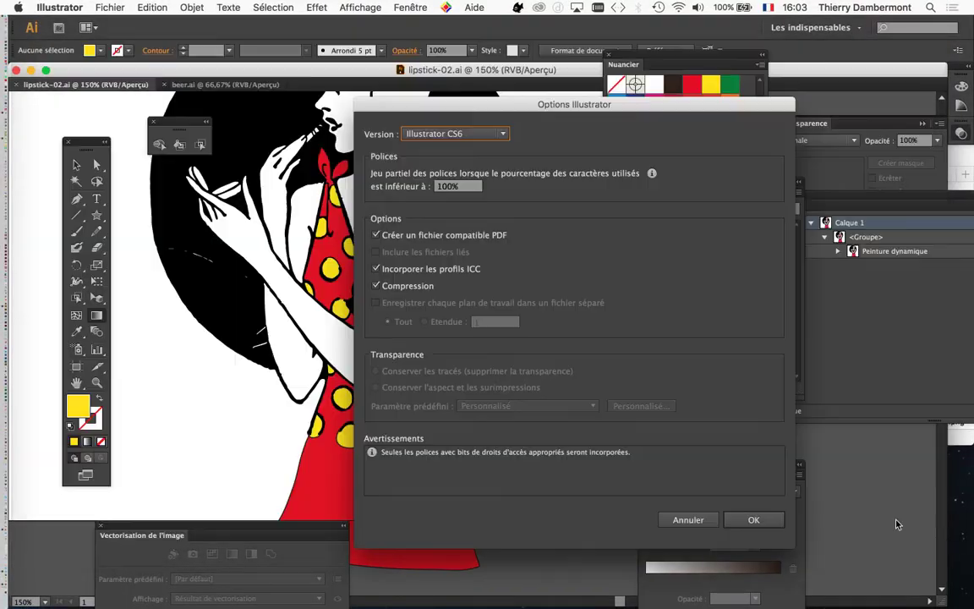
left_click(754, 519)
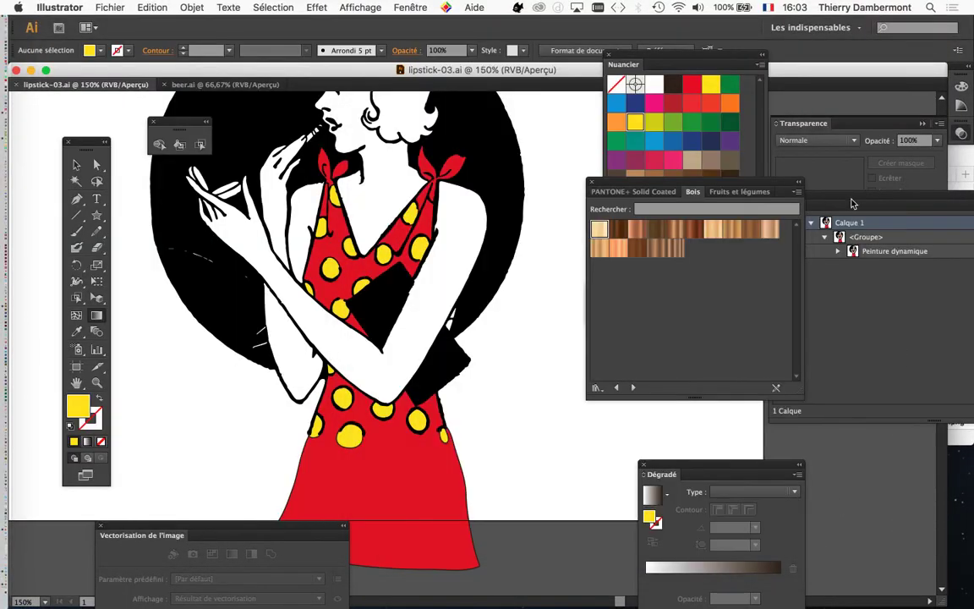
Step: Target the Peinture dynamique object in the layer list and expand the Live Paint into ordinary groups
left_click_drag(876, 197, 613, 215)
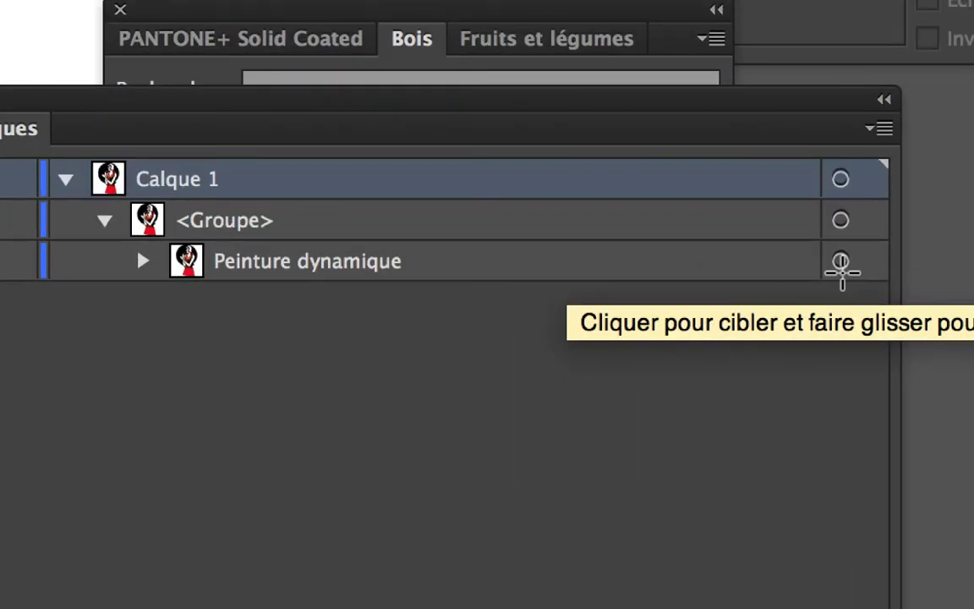
left_click(841, 262)
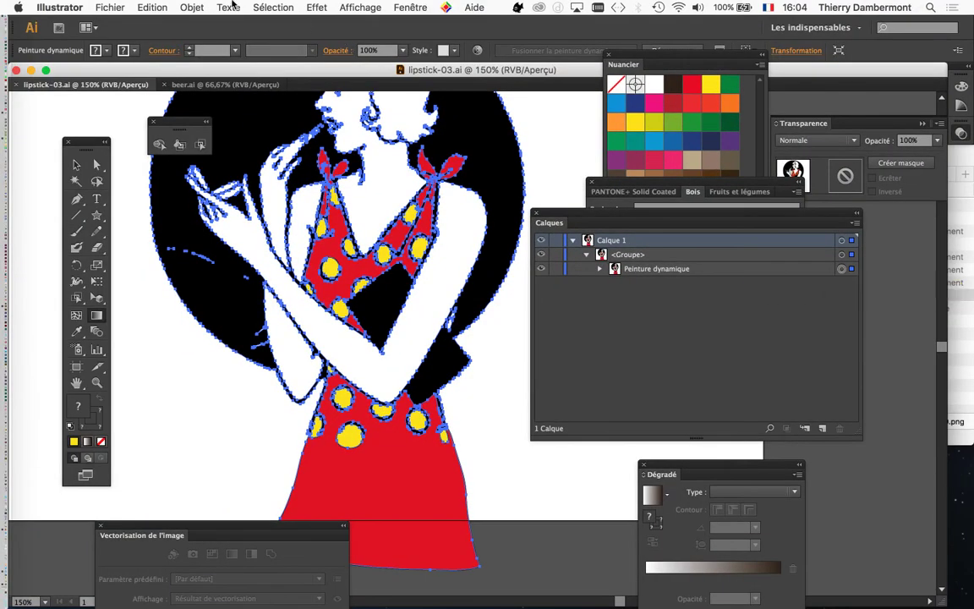
left_click(192, 9)
mouse_move(245, 326)
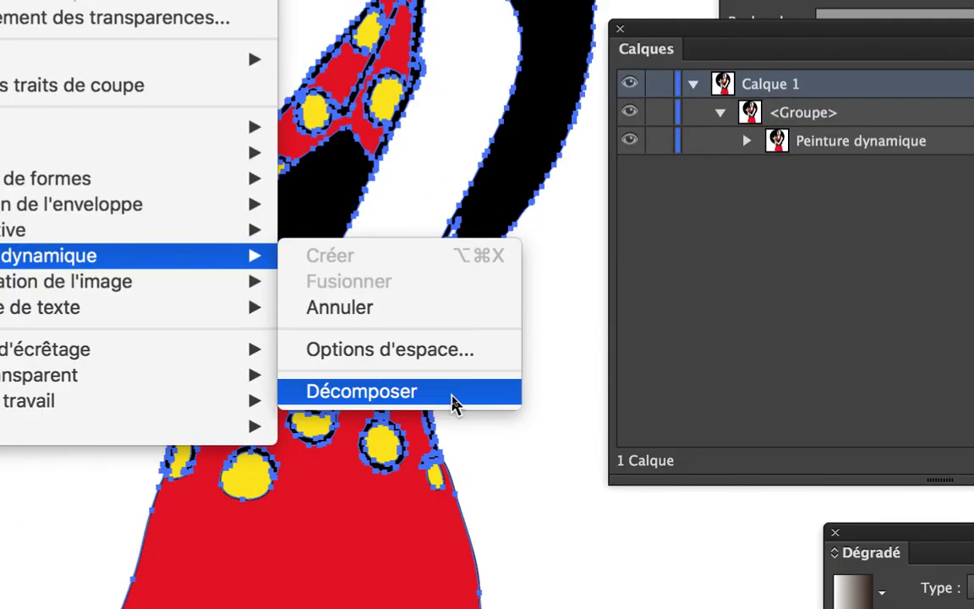
left_click(454, 401)
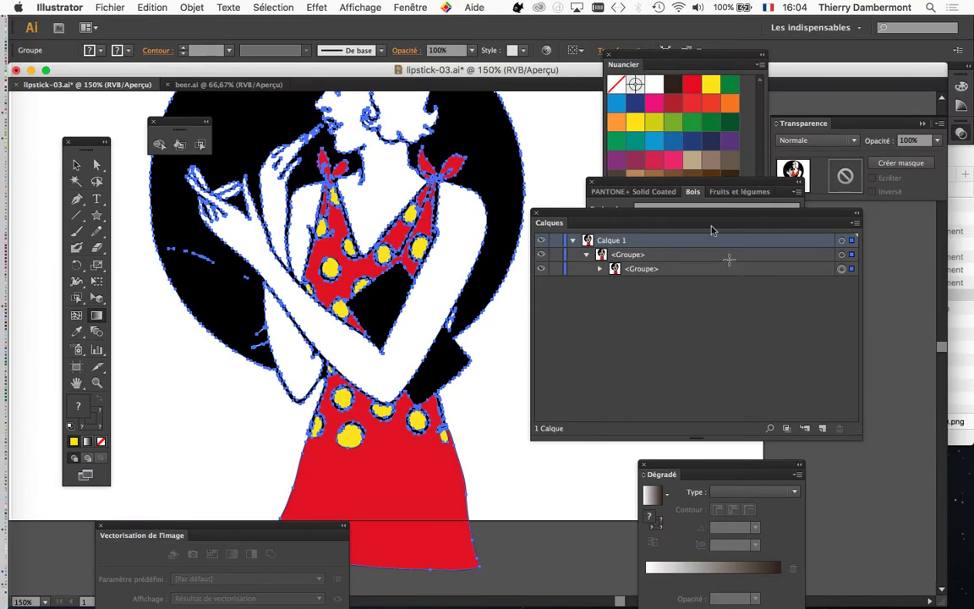
Step: Enlarge the layer list, open the expanded artwork's nested group and examine the paths in its upper subgroup
left_click_drag(636, 218, 634, 113)
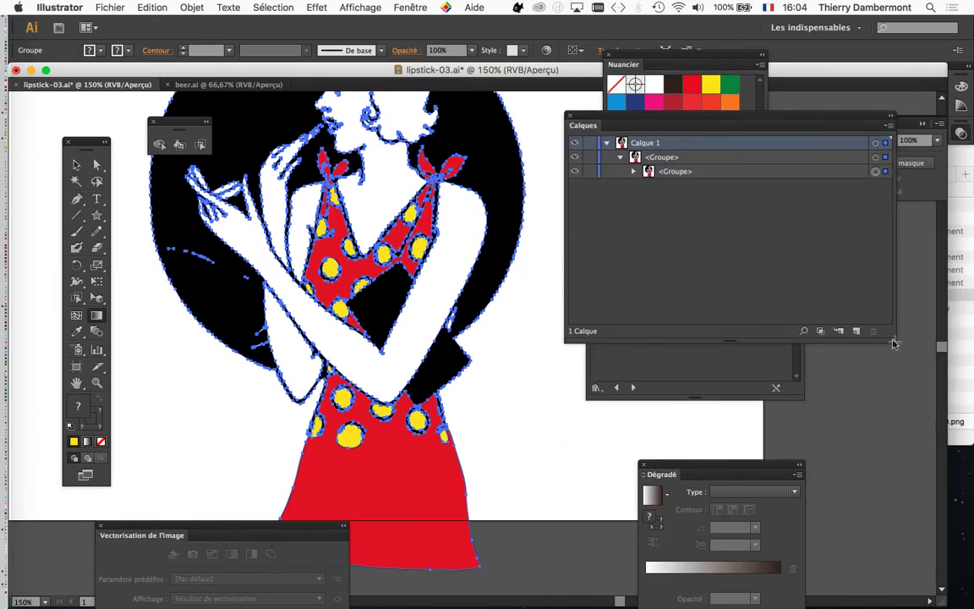
left_click_drag(888, 335, 931, 503)
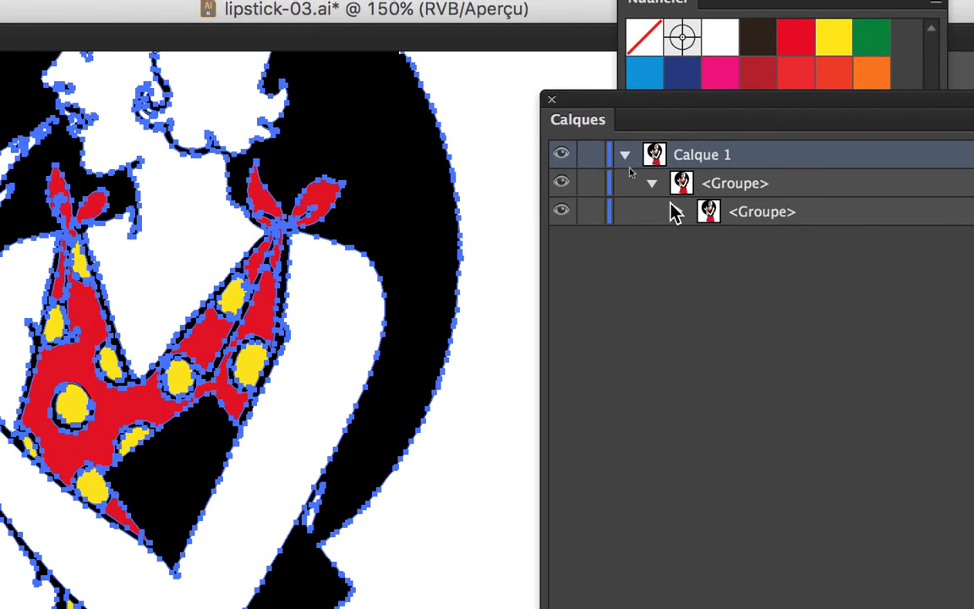
left_click(676, 212)
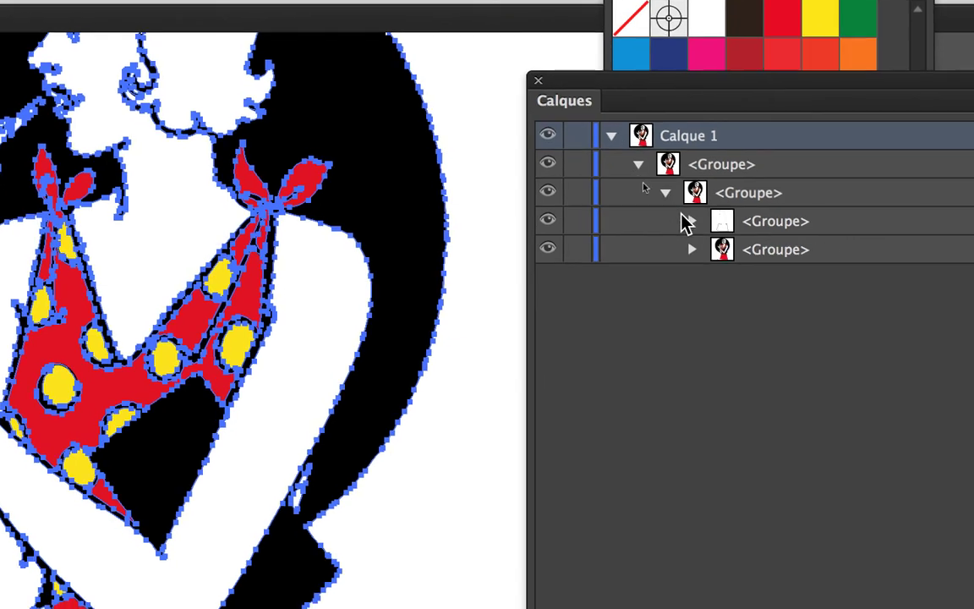
left_click(690, 221)
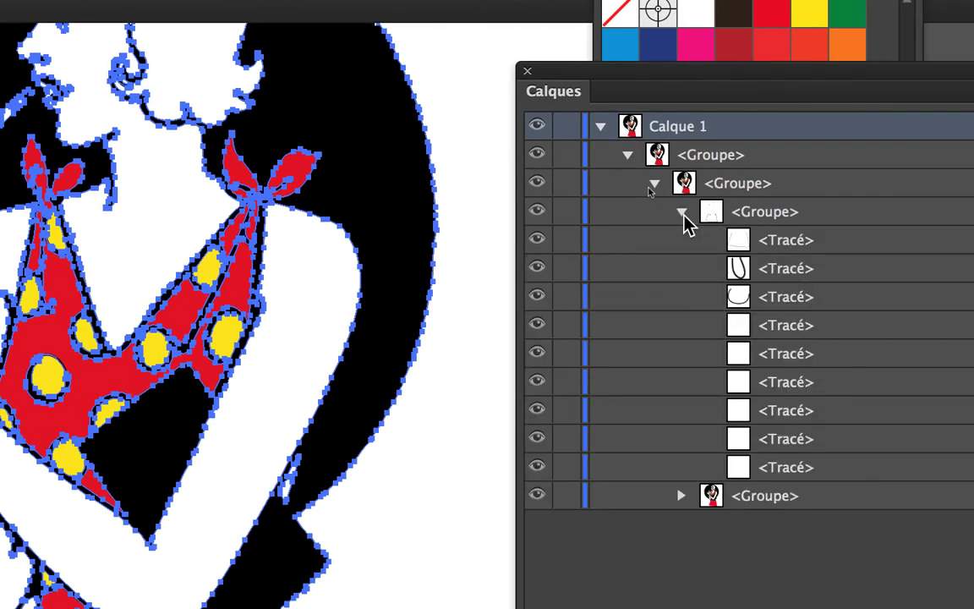
left_click(682, 212)
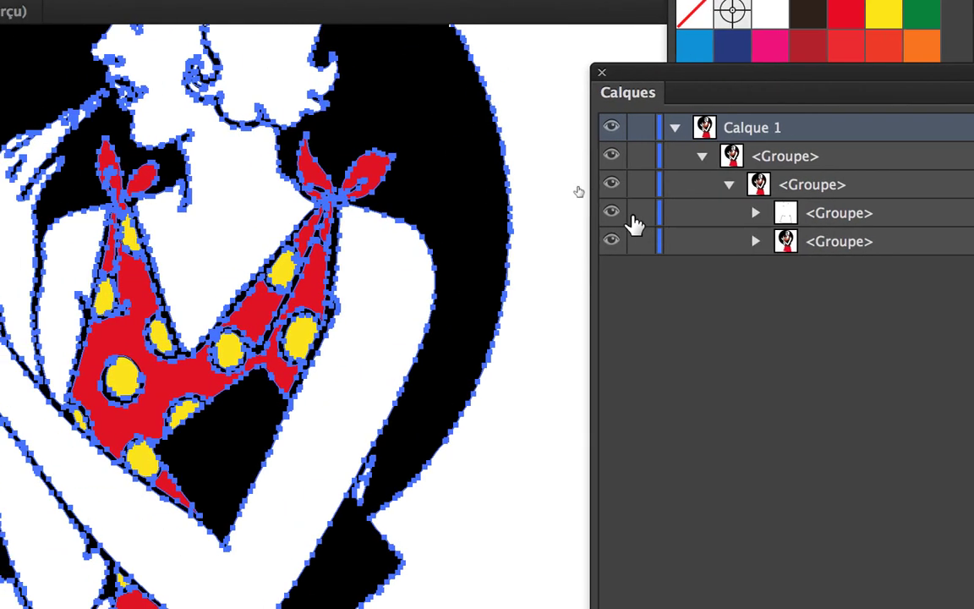
Step: Hide the upper subgroup of outline paths, deselect the artwork and move the layer list closer to the illustration
left_click(612, 212)
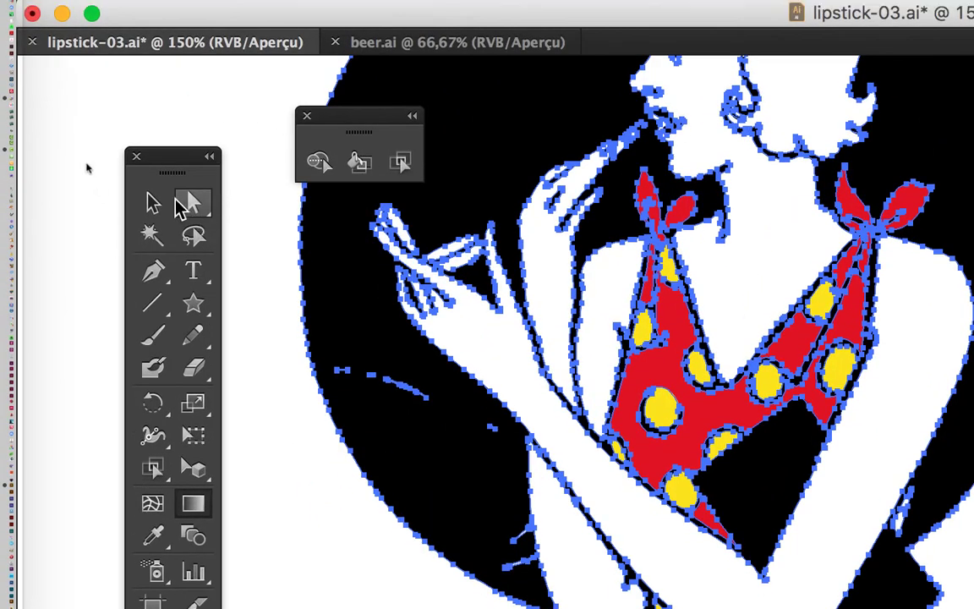
left_click(153, 203)
left_click(241, 215)
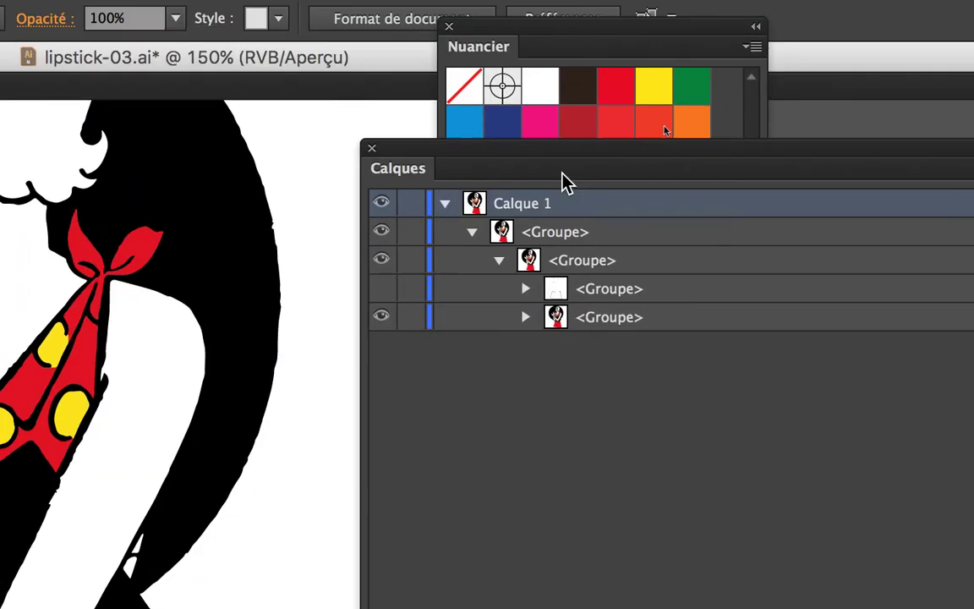
left_click_drag(512, 168, 345, 273)
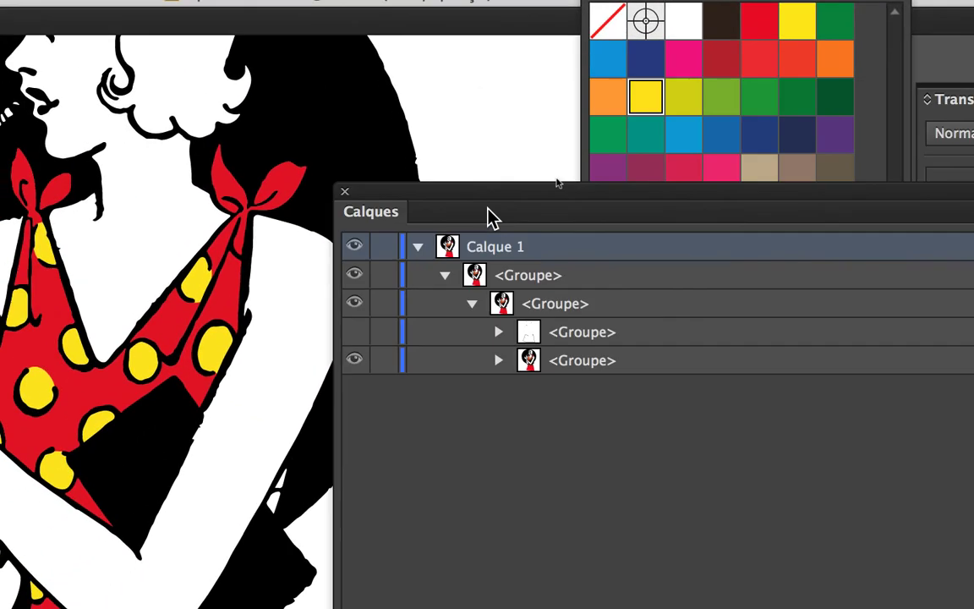
left_click_drag(494, 216, 419, 237)
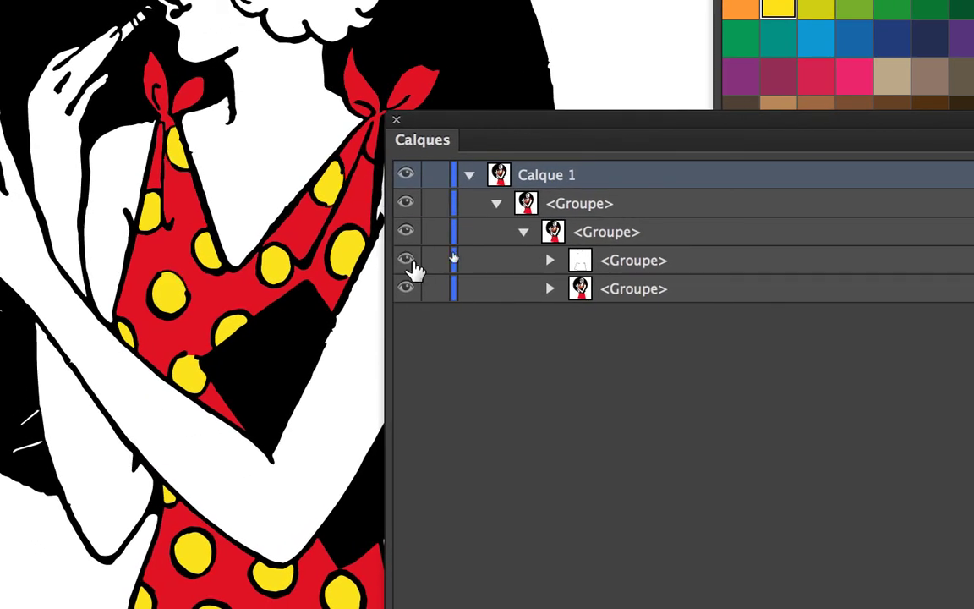
Step: Toggle the visibility of the outline subgroup and compare the dress's dots with and without its strokes
left_click(413, 265)
left_click(412, 265)
left_click(412, 265)
left_click(413, 264)
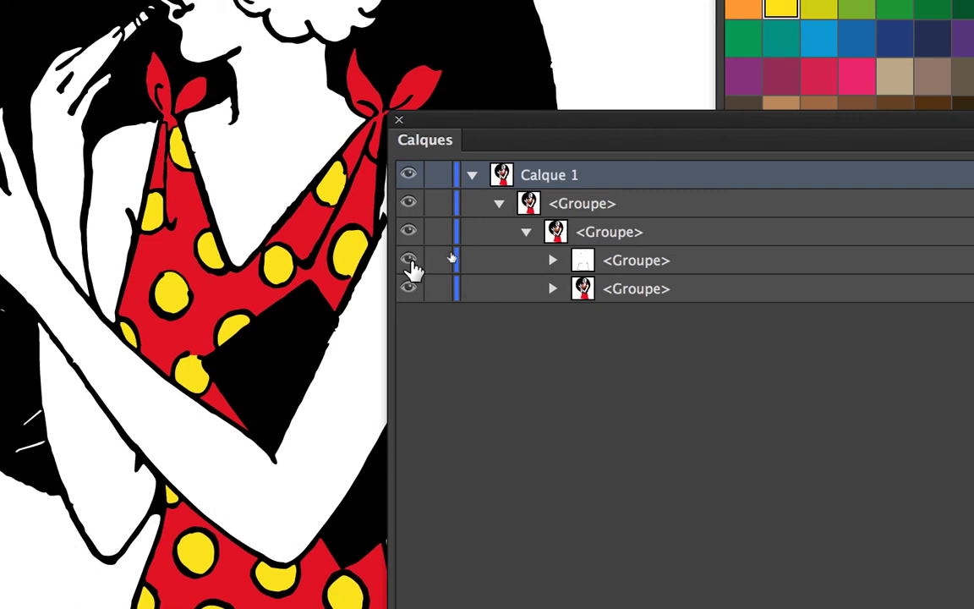
left_click(413, 265)
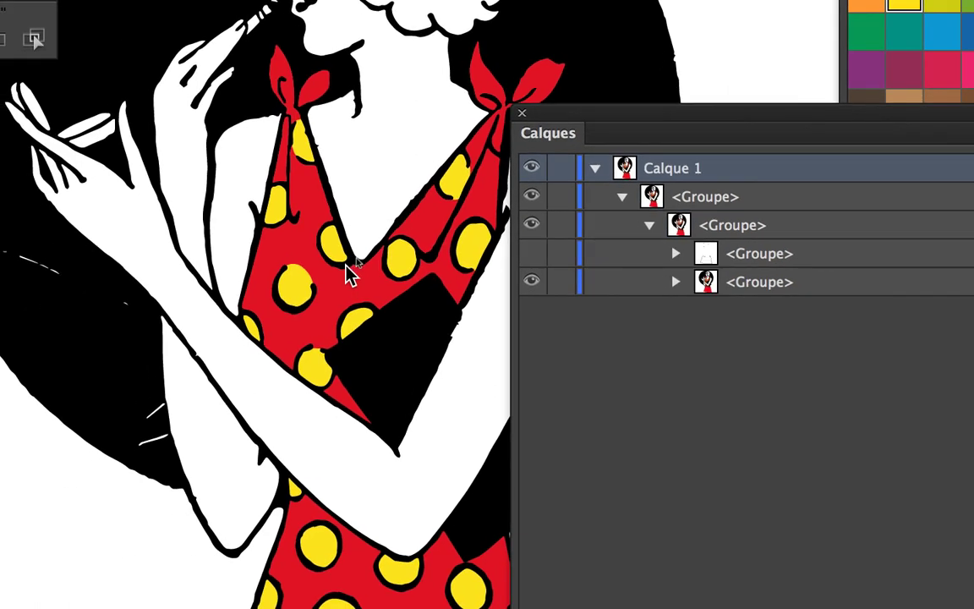
scroll(345, 272, "up", 4)
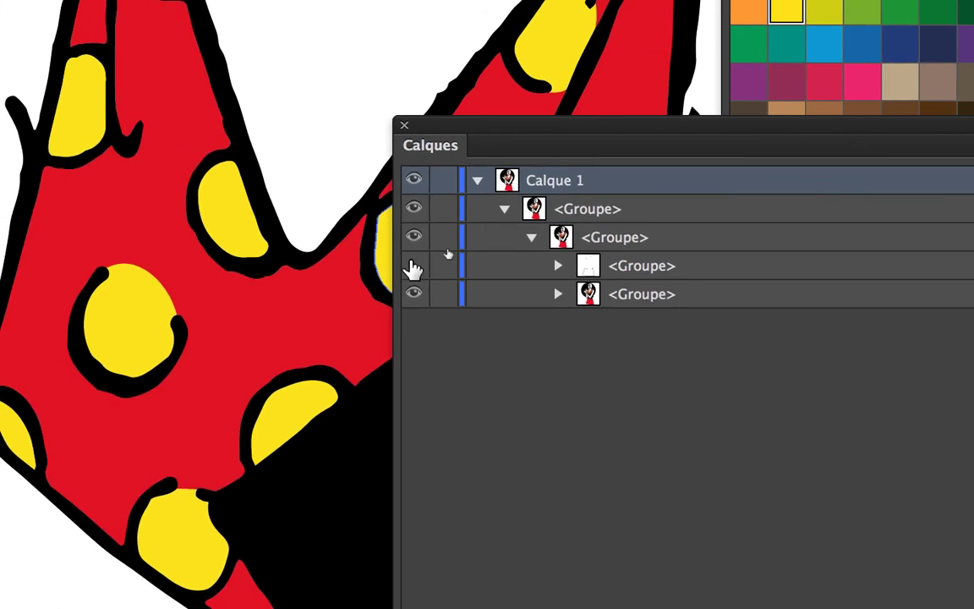
left_click(413, 267)
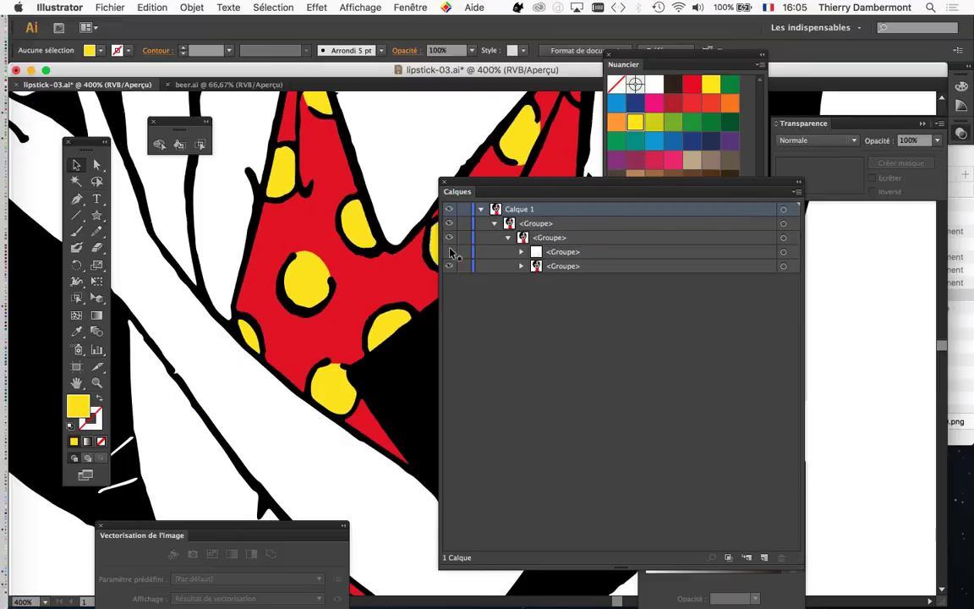
Step: Move the layer list off the artwork and compare the skirt's edge with the outline subgroup shown and hidden
left_click_drag(476, 187, 711, 253)
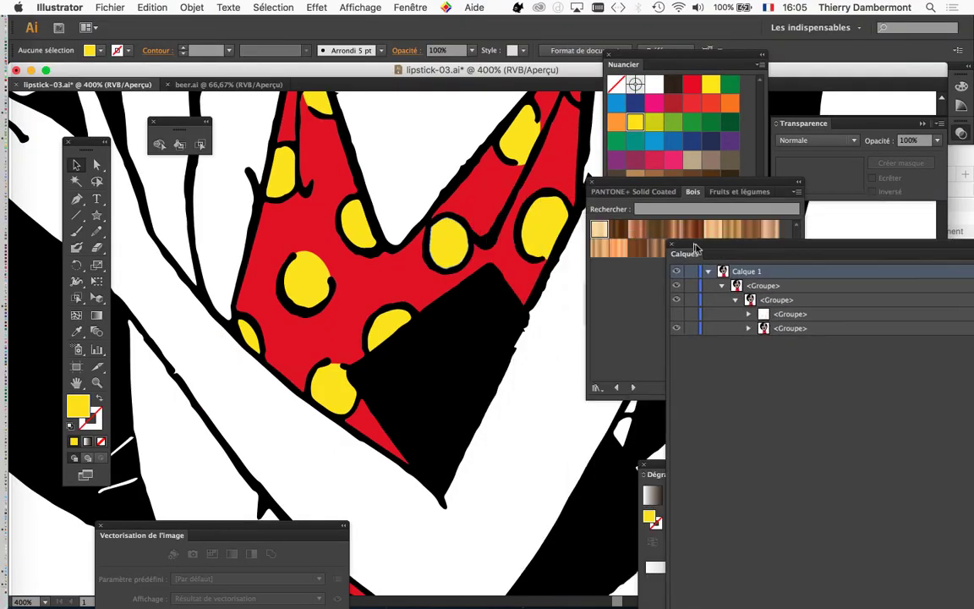
key("super+minus")
key("super+minus")
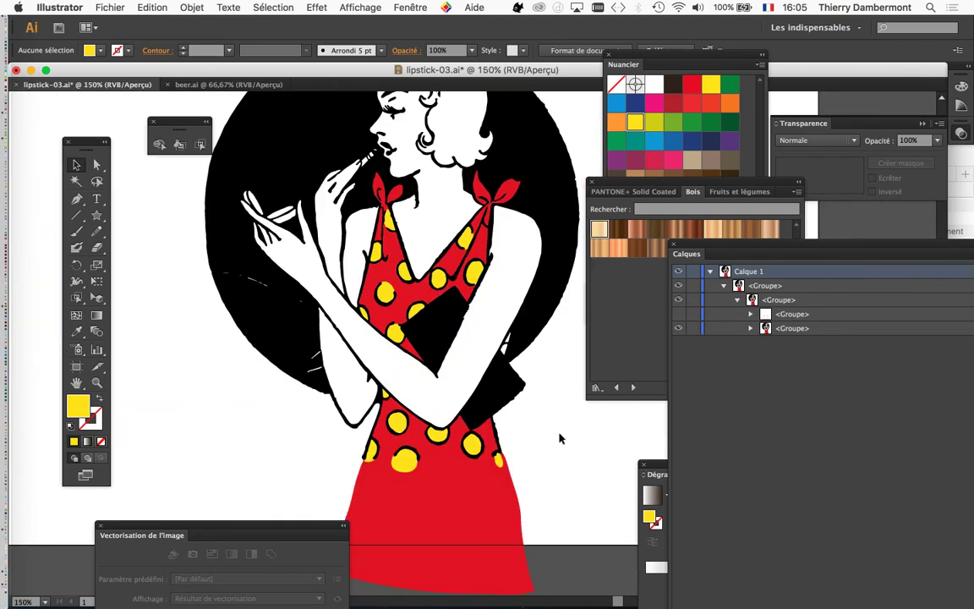
scroll(459, 493, "up", 2)
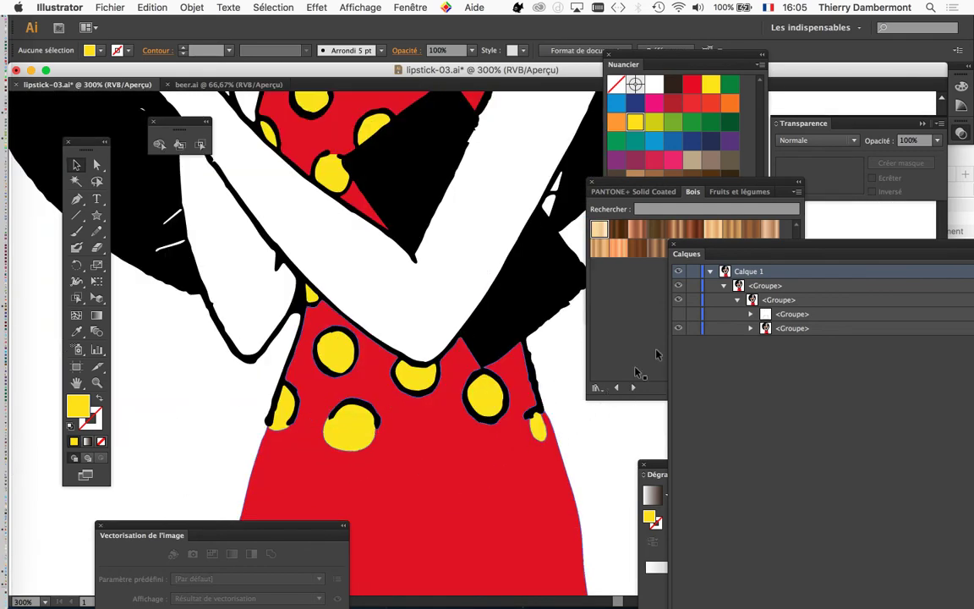
left_click(678, 318)
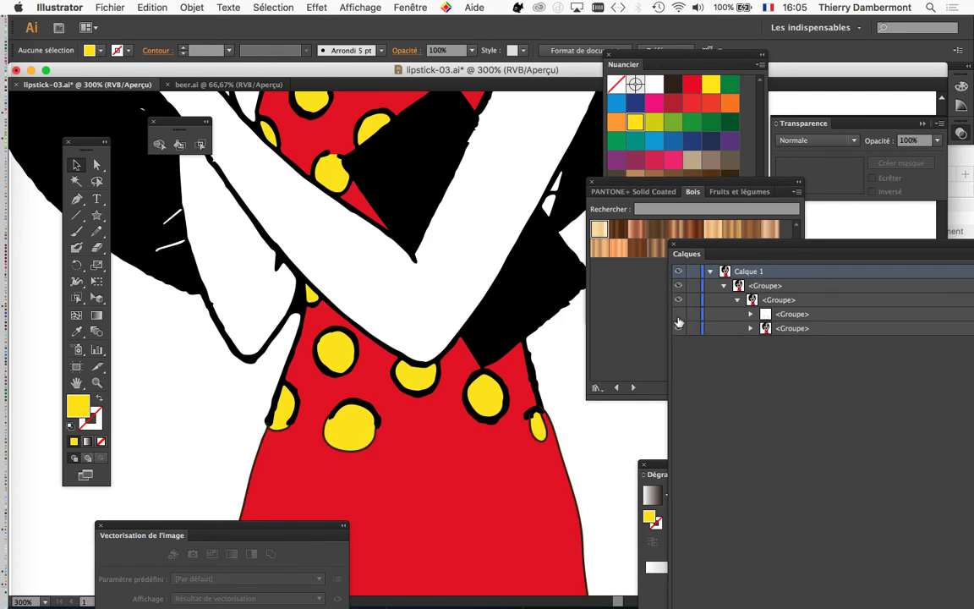
left_click(678, 322)
Step: Save the expanded lipstick illustration as a new Illustrator CS6 file named lipstick-04.ai, keeping the default save options
scroll(548, 454, "down", 2)
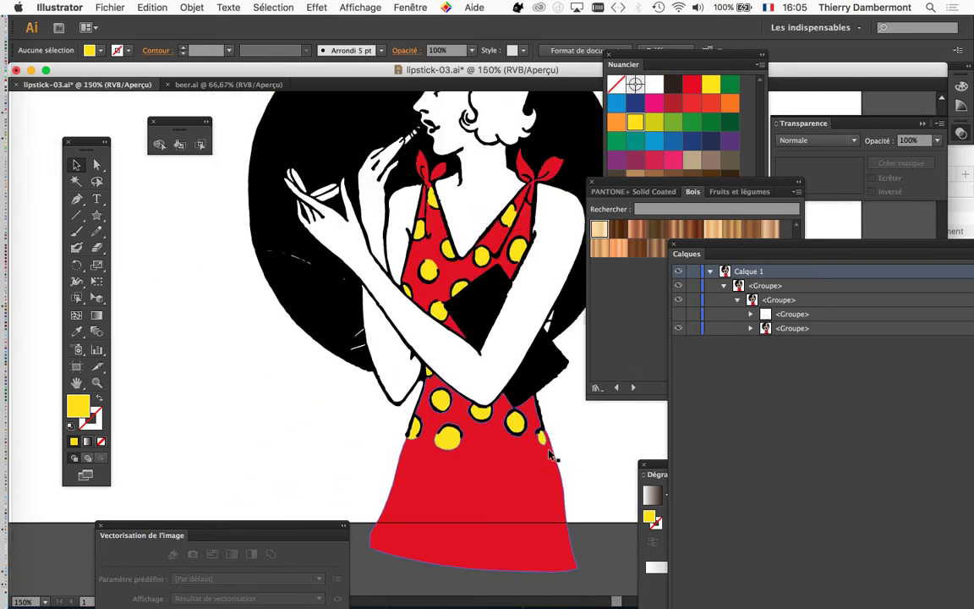
scroll(580, 447, "down", 1)
left_click(110, 8)
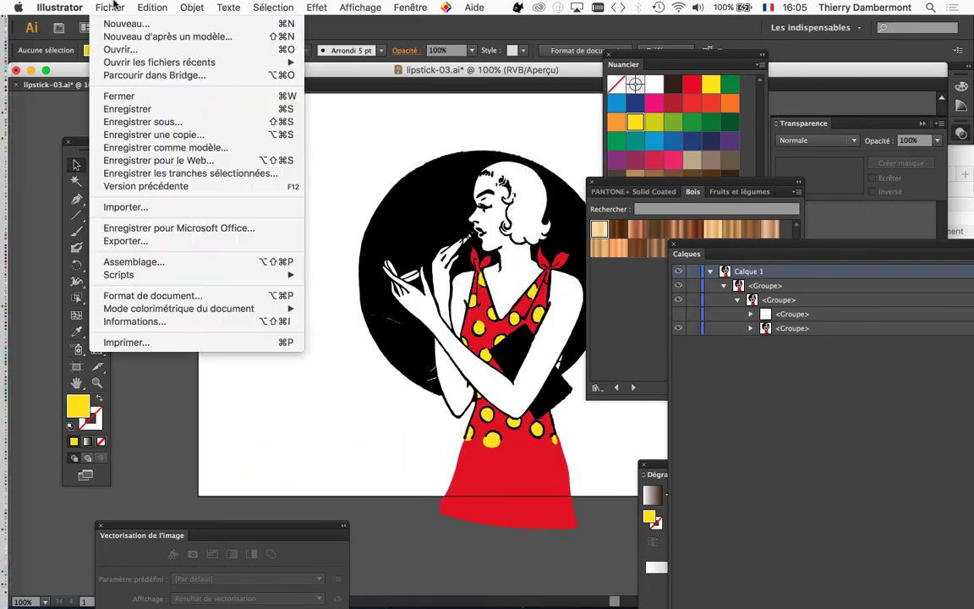
left_click(163, 125)
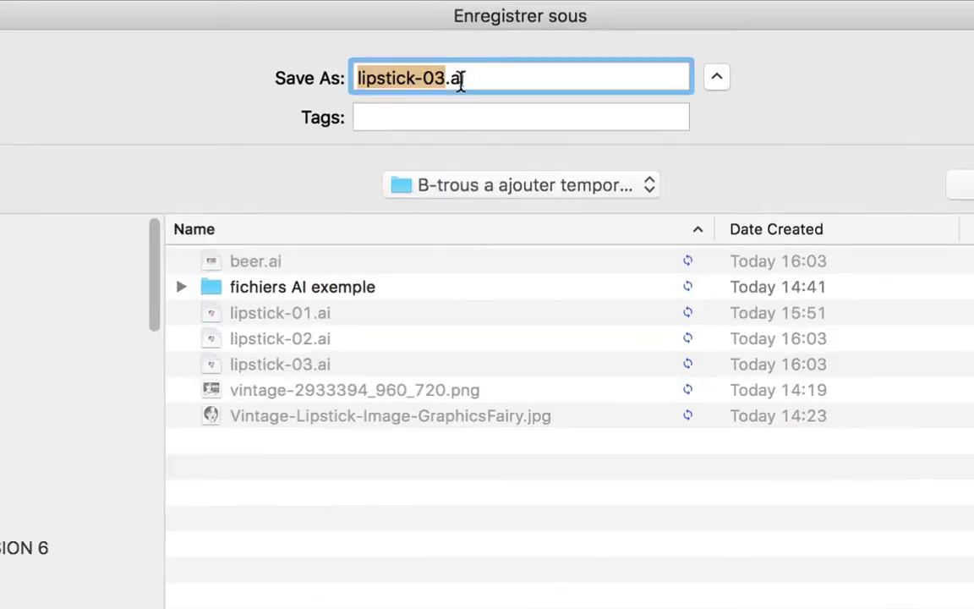
left_click(453, 81)
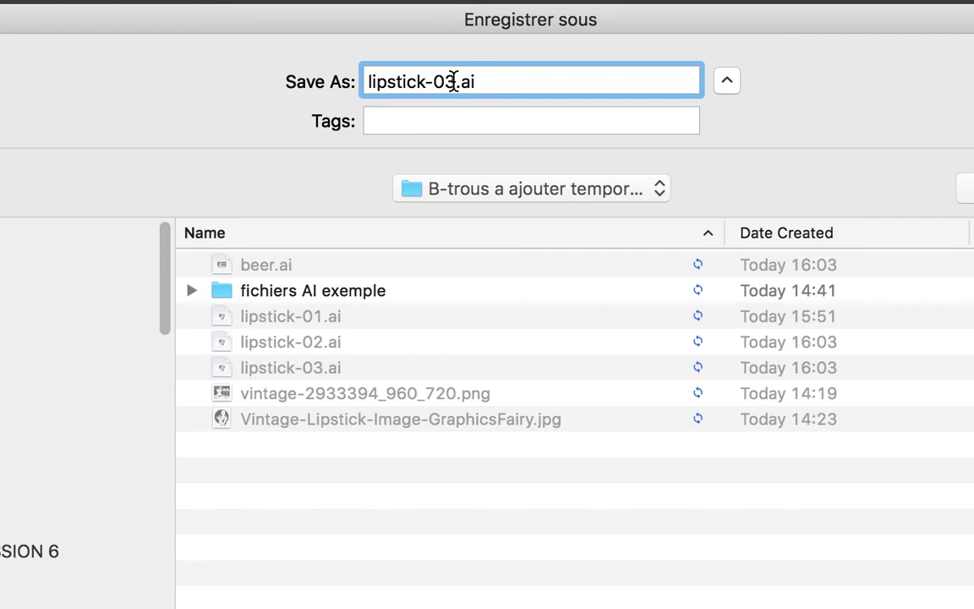
key("BackSpace")
type("4")
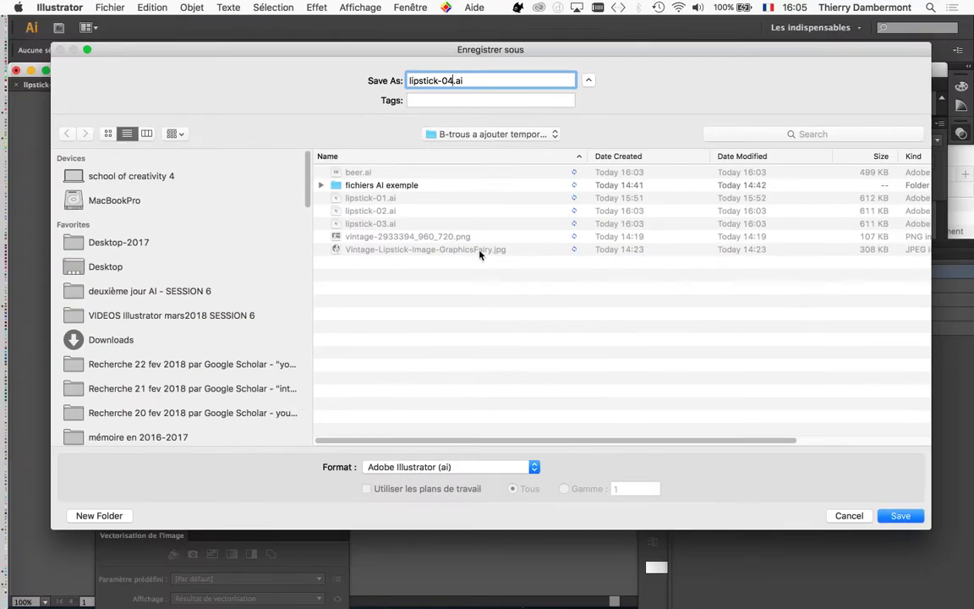
left_click(901, 516)
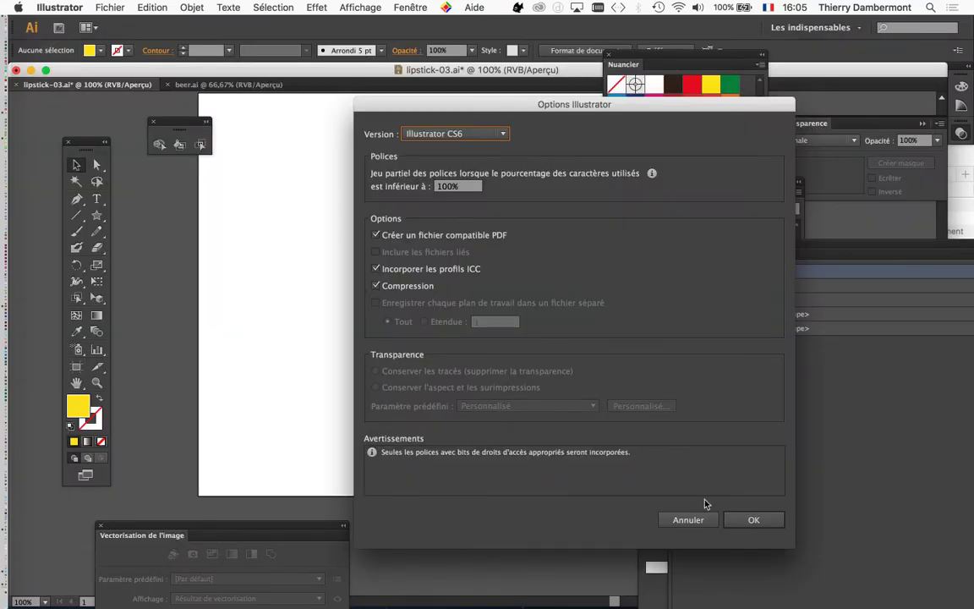
left_click(772, 521)
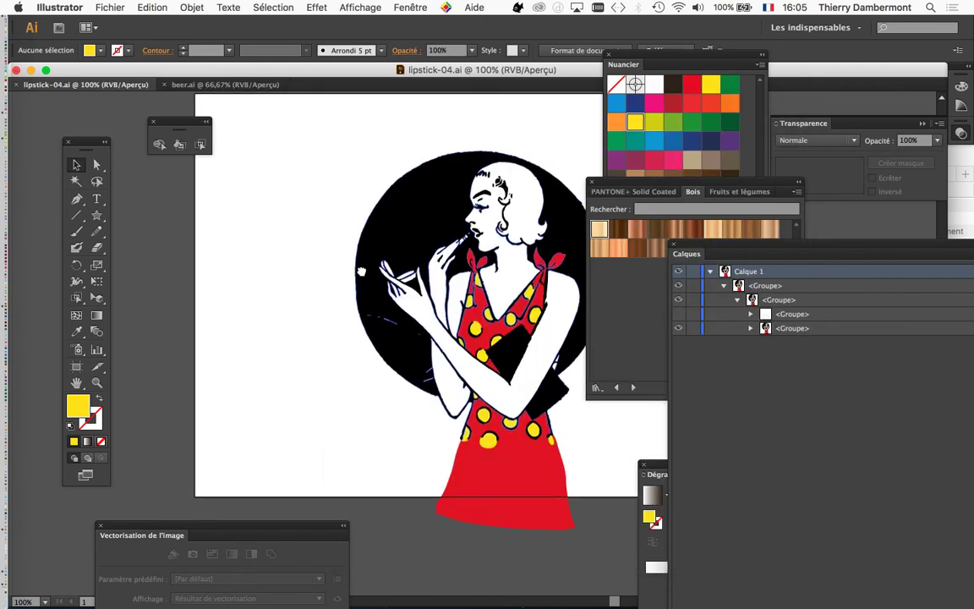
Step: Review the finished lipstick-04.ai illustration and compare it with the one in beer.ai
scroll(356, 270, "right", 5)
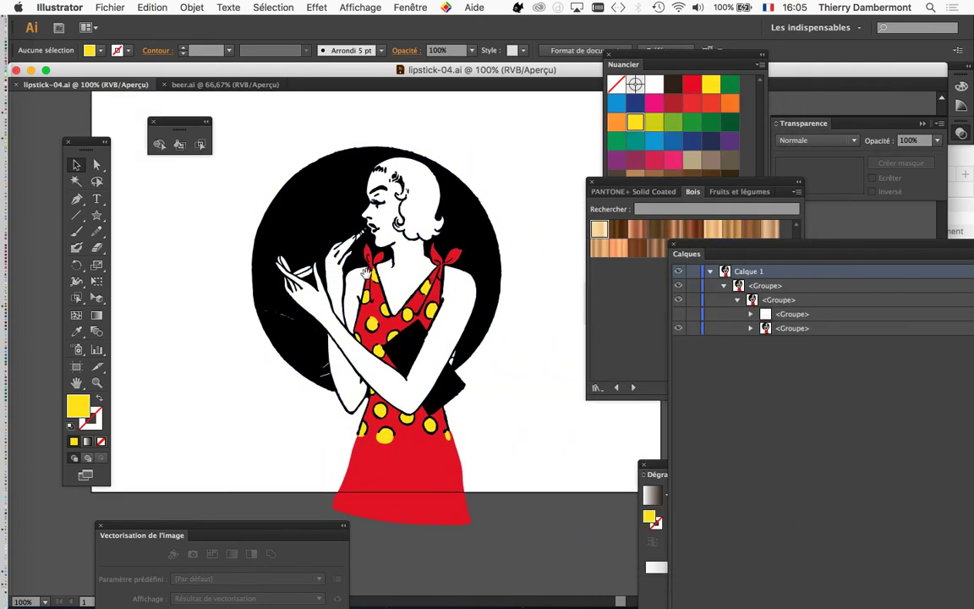
left_click(215, 88)
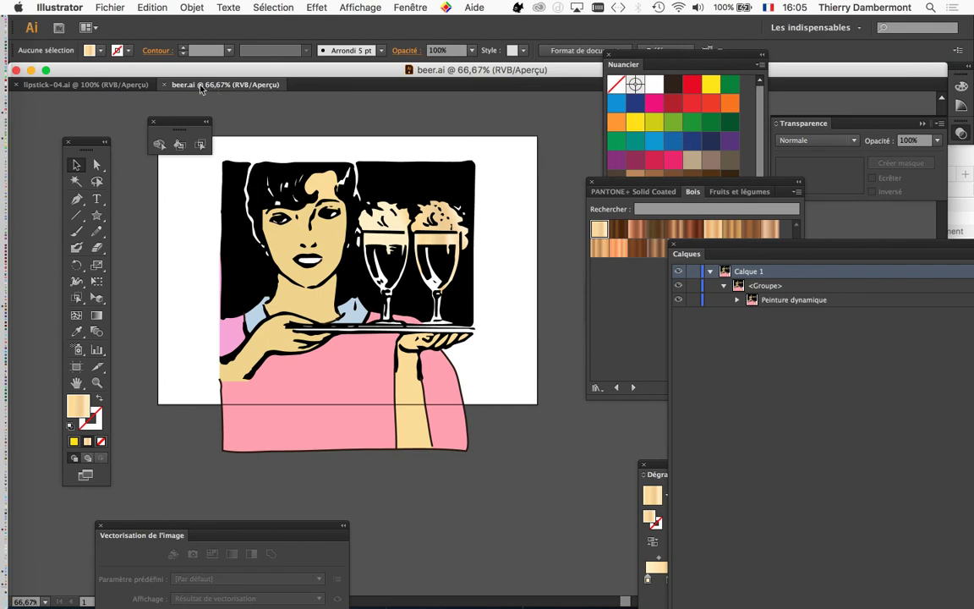
left_click(119, 88)
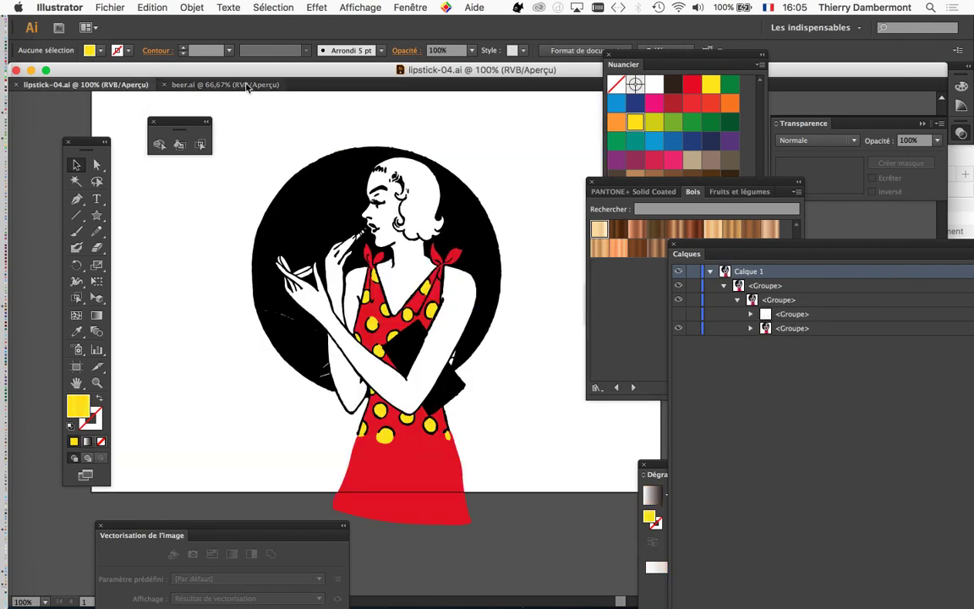
left_click(247, 86)
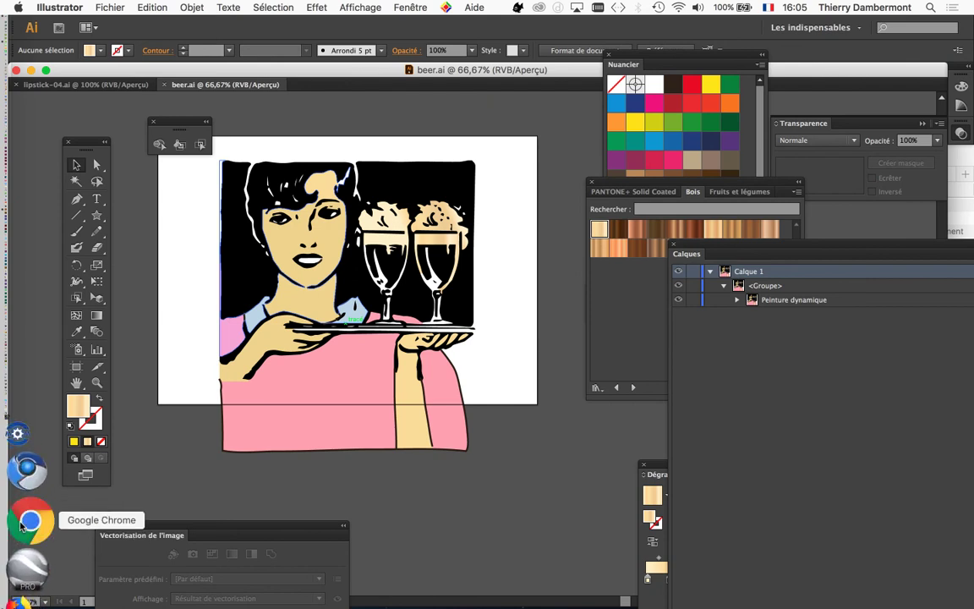
Step: Switch to Google Chrome and search Google for "vintage illustration", showing the image results
left_click(20, 525)
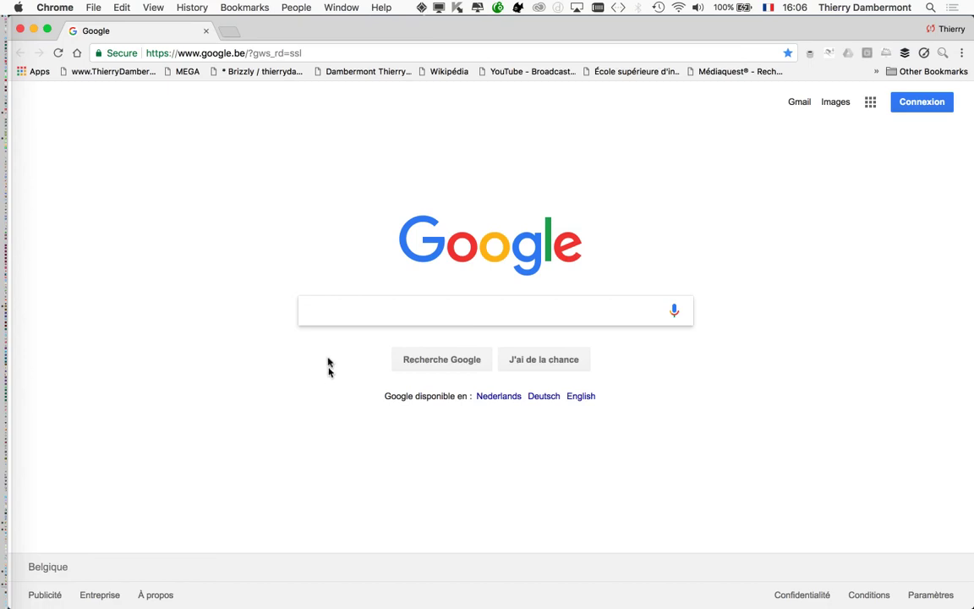
type("vintage")
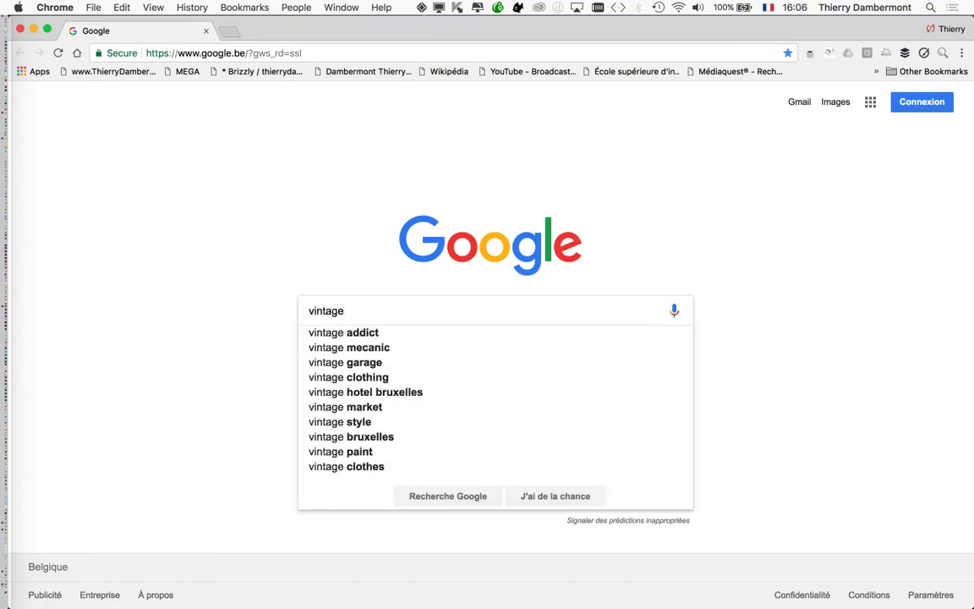
type(" illustration")
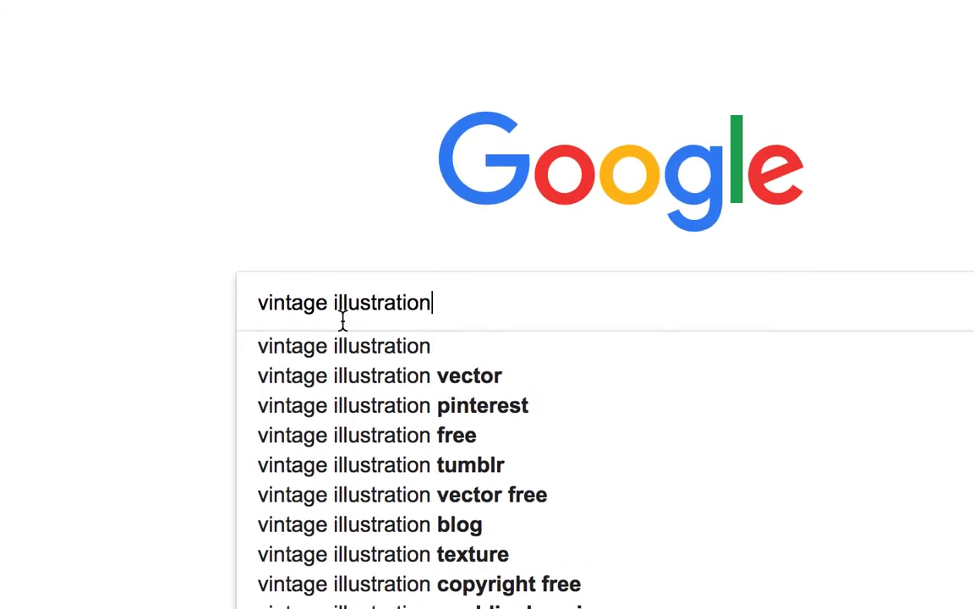
key("Return")
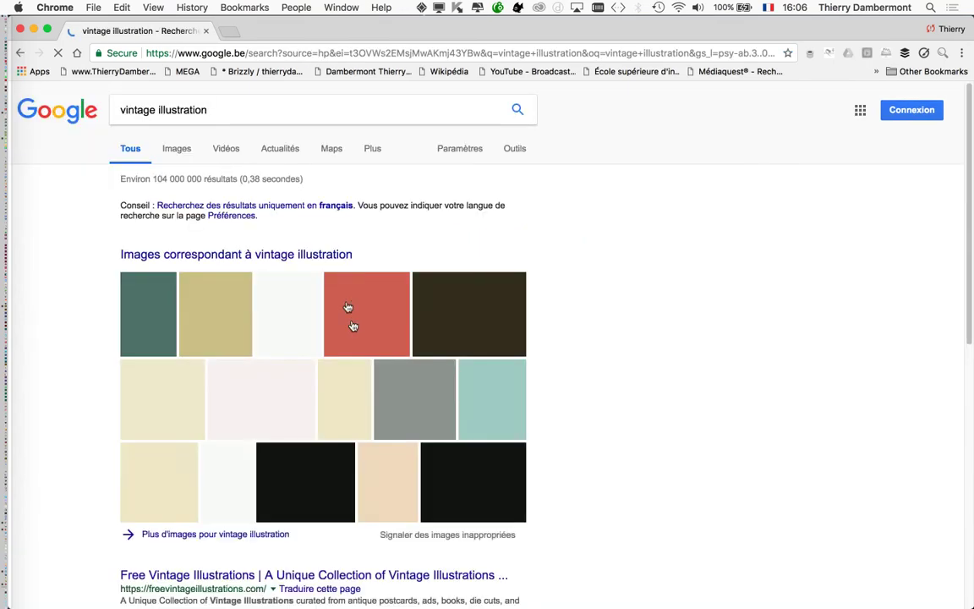
left_click(177, 152)
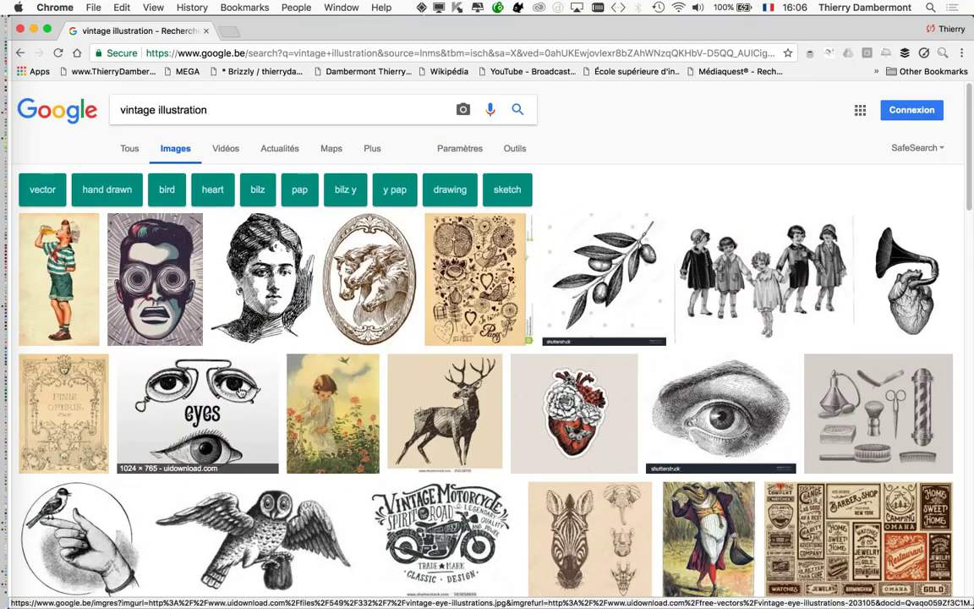
Step: Narrow the image search to vintage illustration "public domain" and browse the resulting pictures
left_click(235, 108)
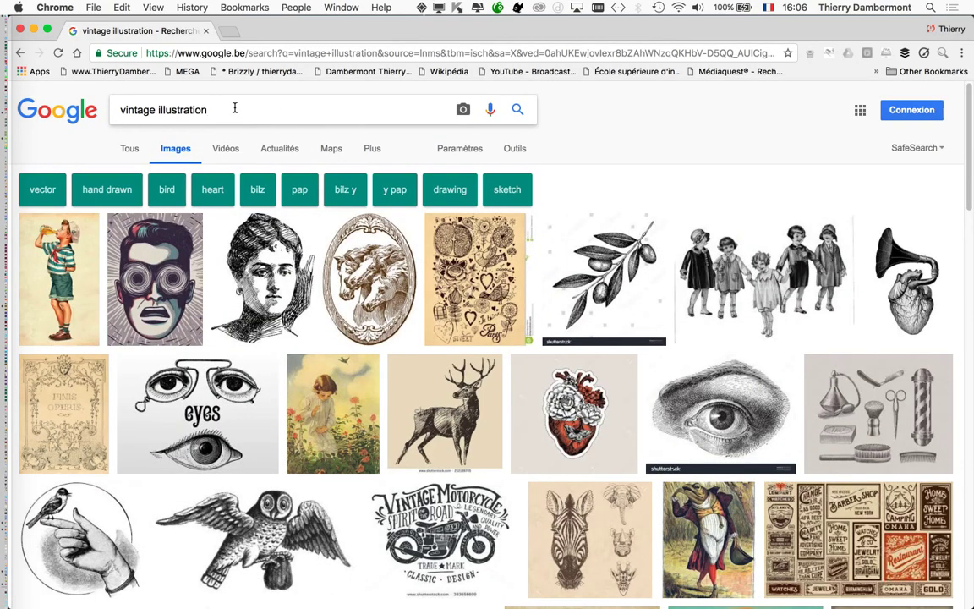
type("\"public doi")
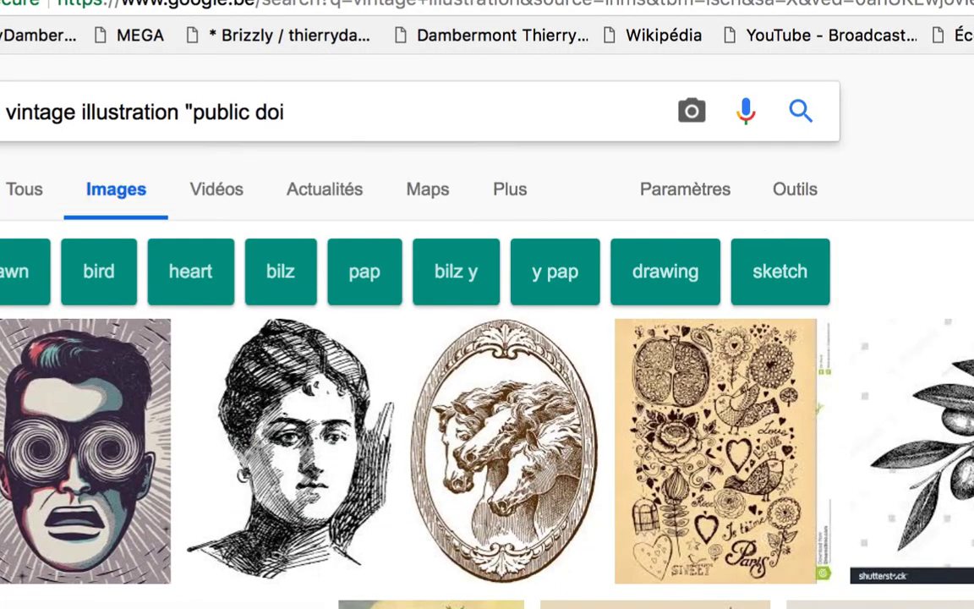
key("BackSpace")
type("main\"")
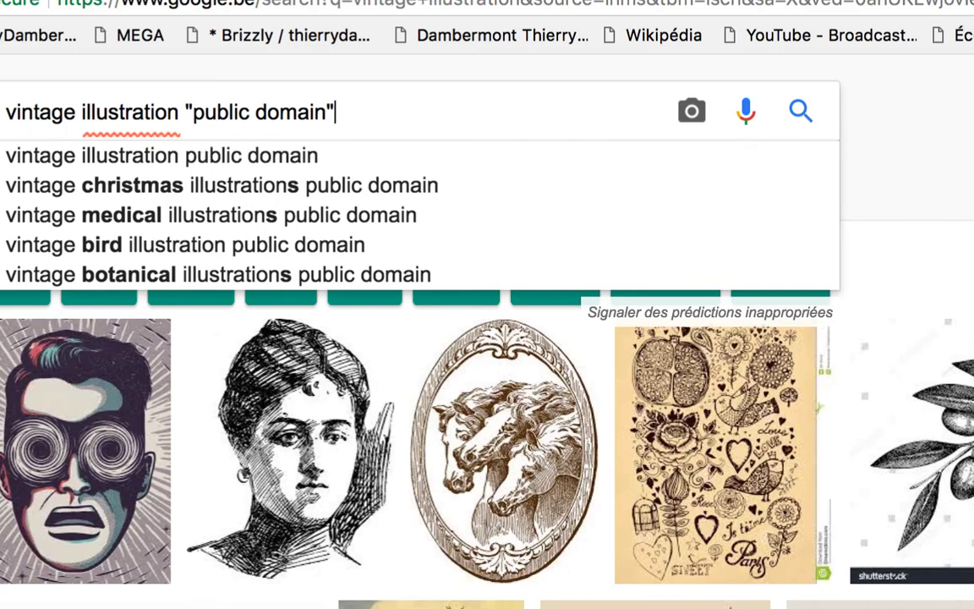
key("Return")
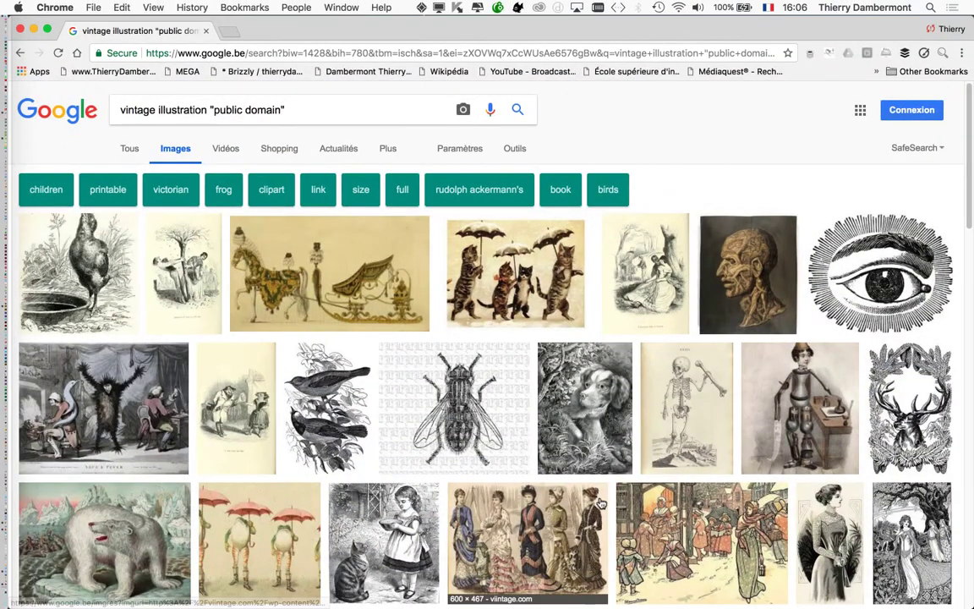
scroll(598, 505, "down", 5)
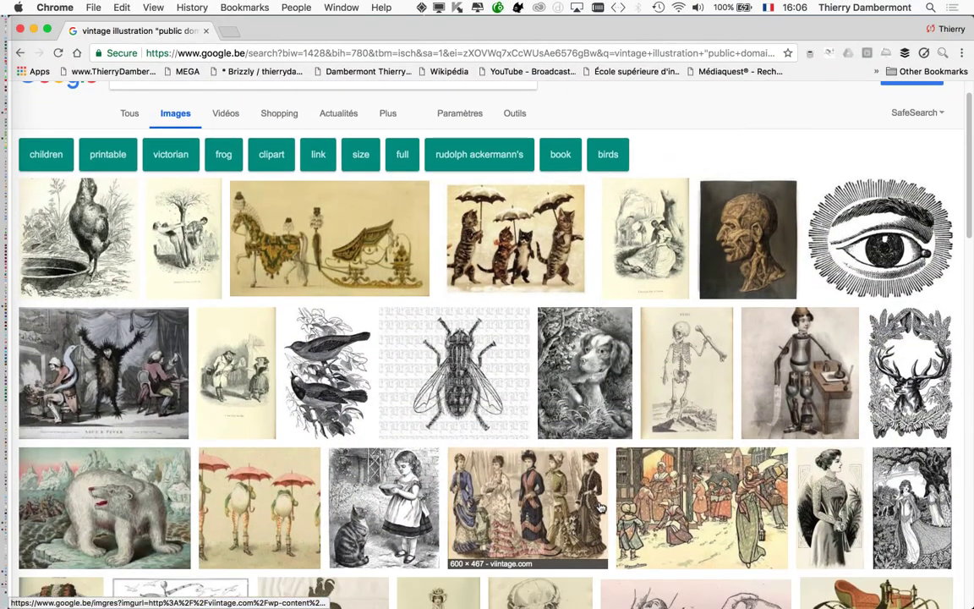
scroll(598, 506, "down", 10)
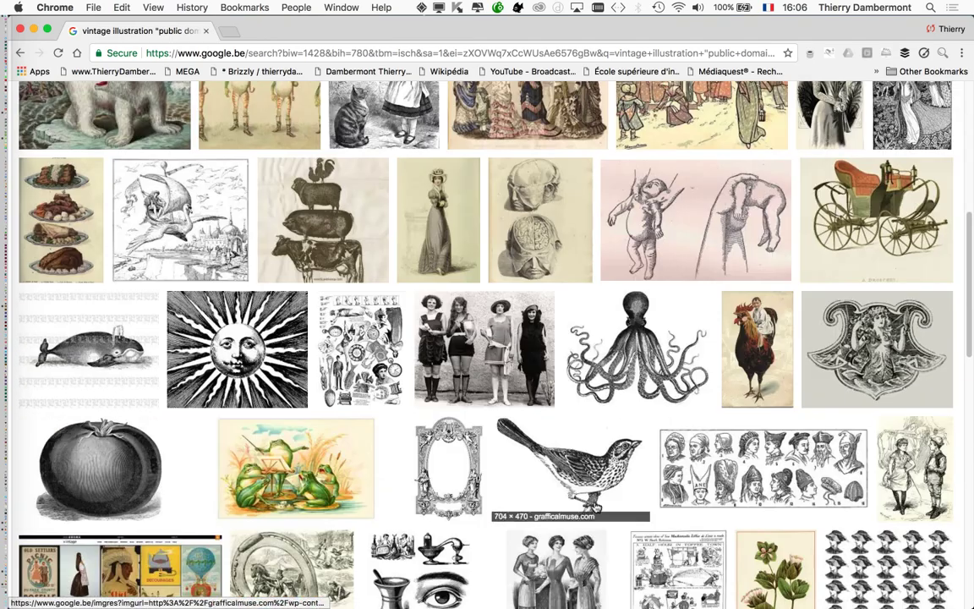
scroll(597, 506, "down", 15)
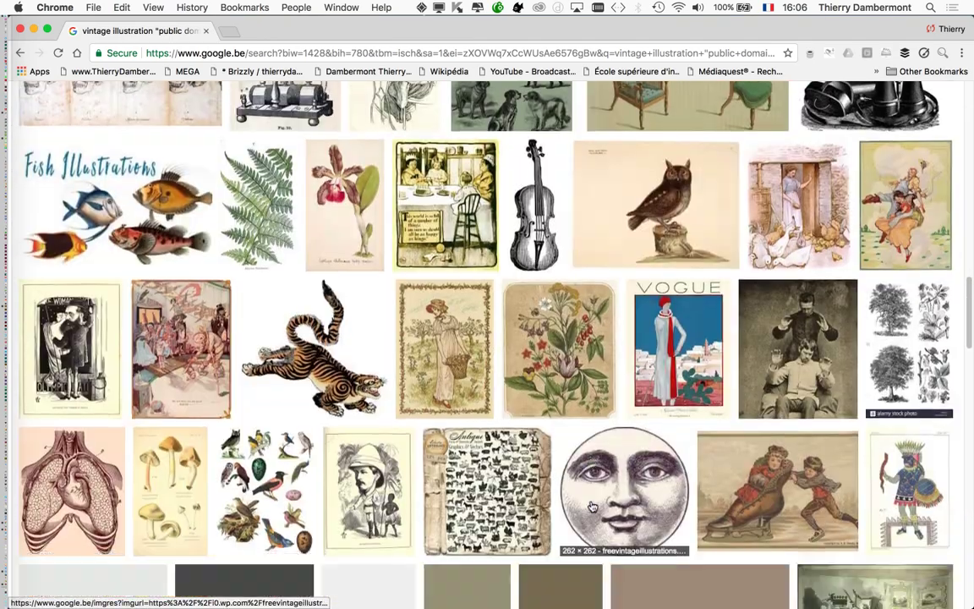
scroll(591, 507, "down", 5)
scroll(591, 506, "up", 20)
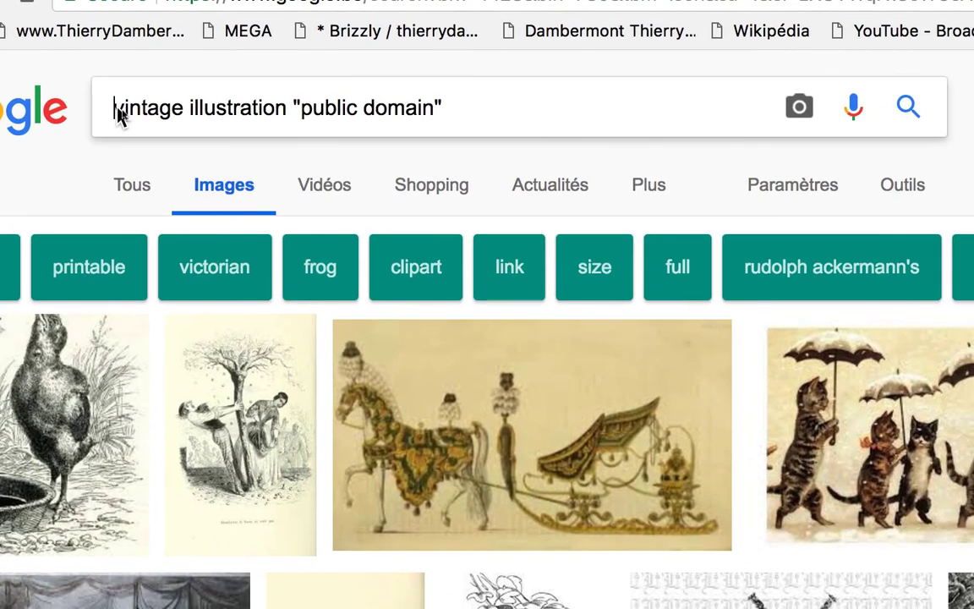
Step: Add "bear" at the start of the image search query and browse the bear illustrations
left_click(116, 108)
type("bear")
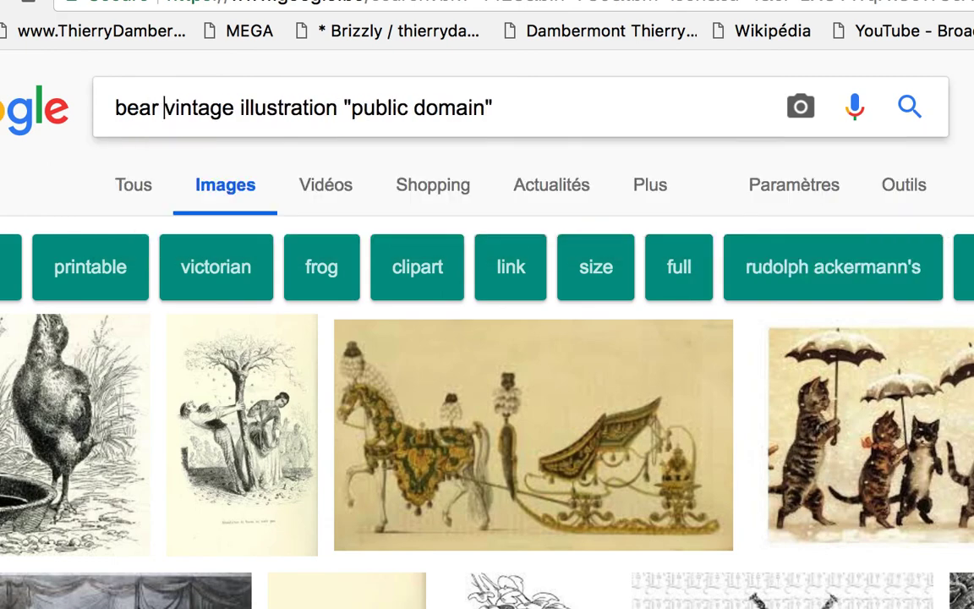
key("Return")
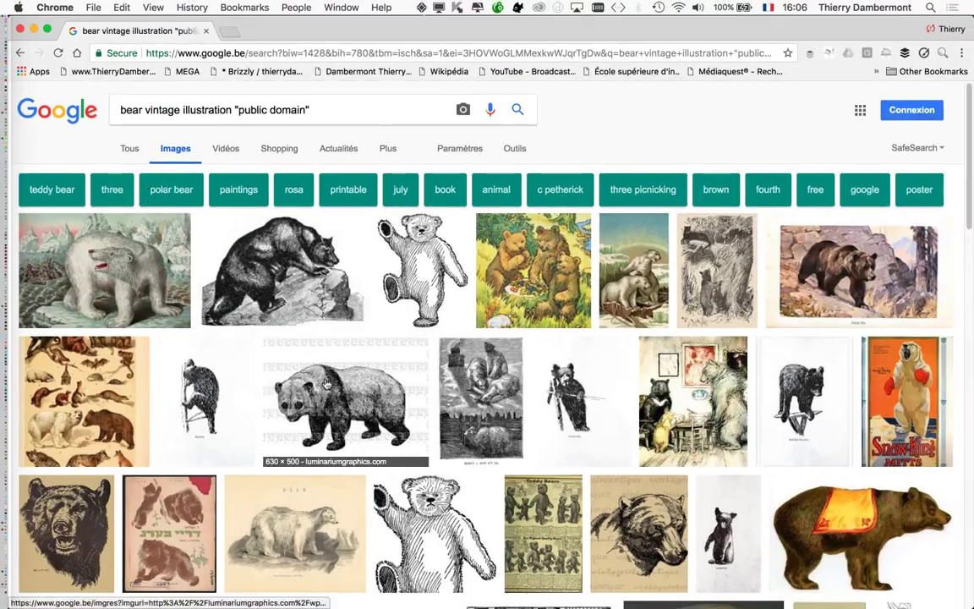
scroll(321, 389, "down", 5)
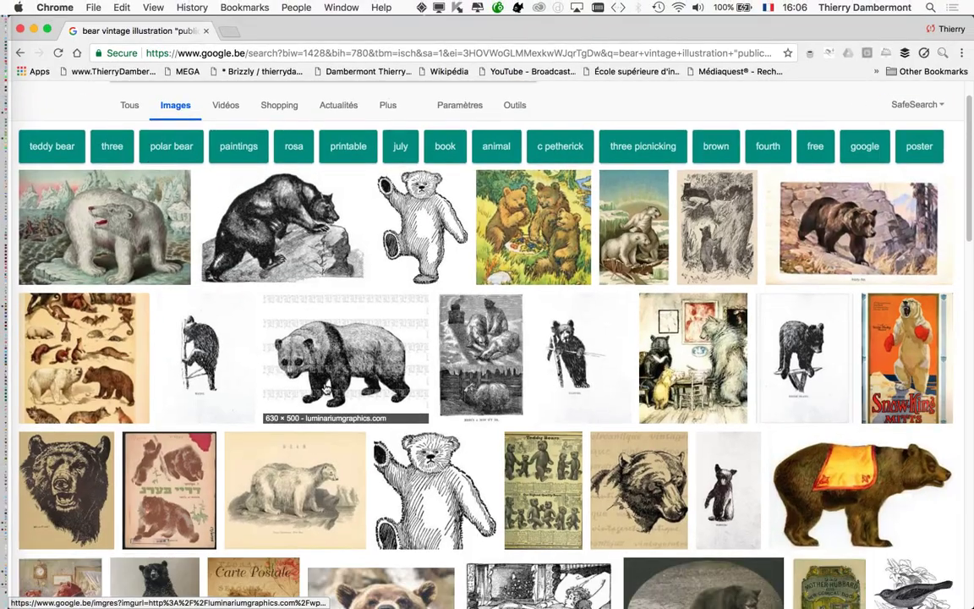
scroll(321, 389, "down", 10)
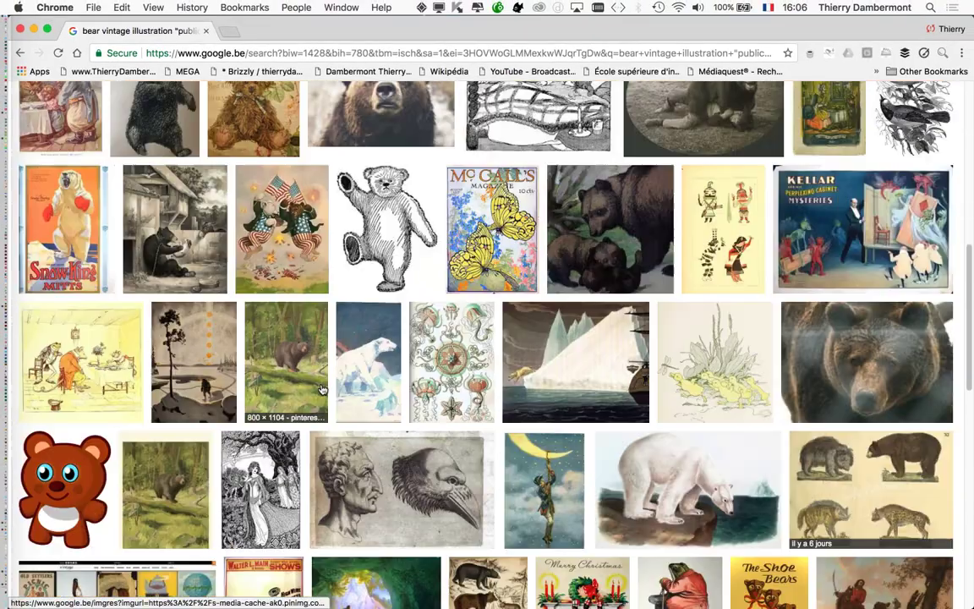
scroll(321, 389, "down", 4)
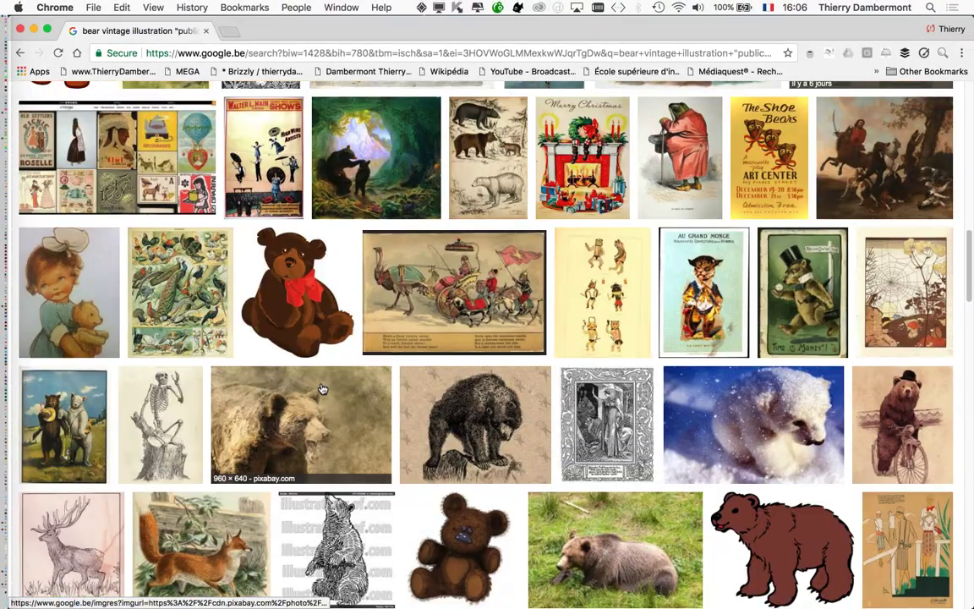
scroll(321, 389, "down", 8)
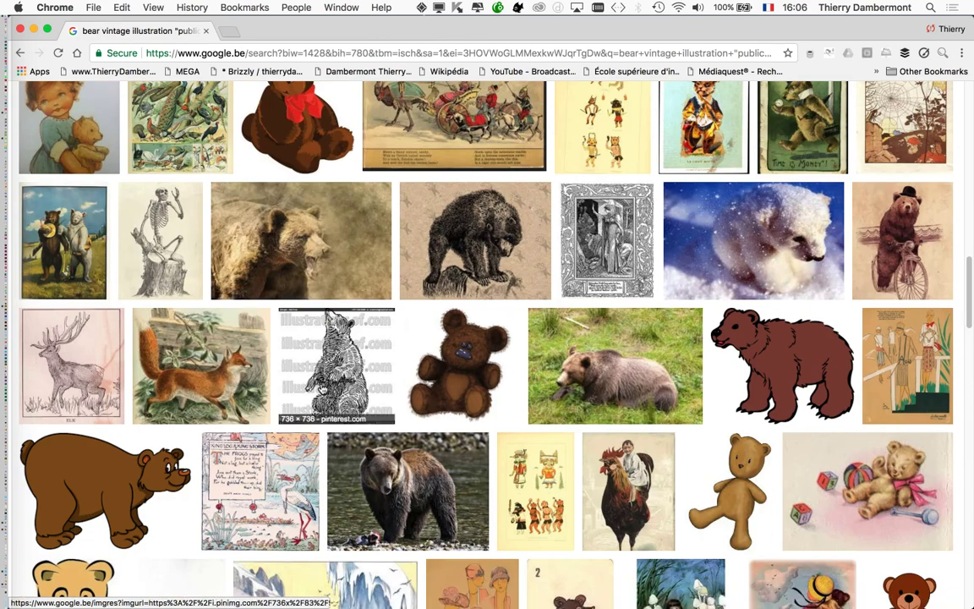
scroll(321, 389, "down", 5)
scroll(322, 389, "up", 20)
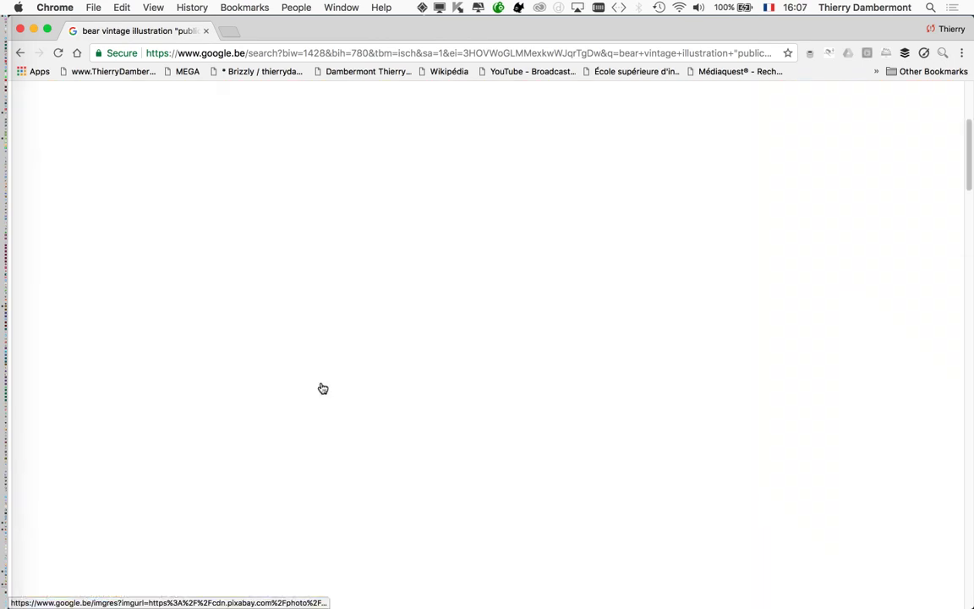